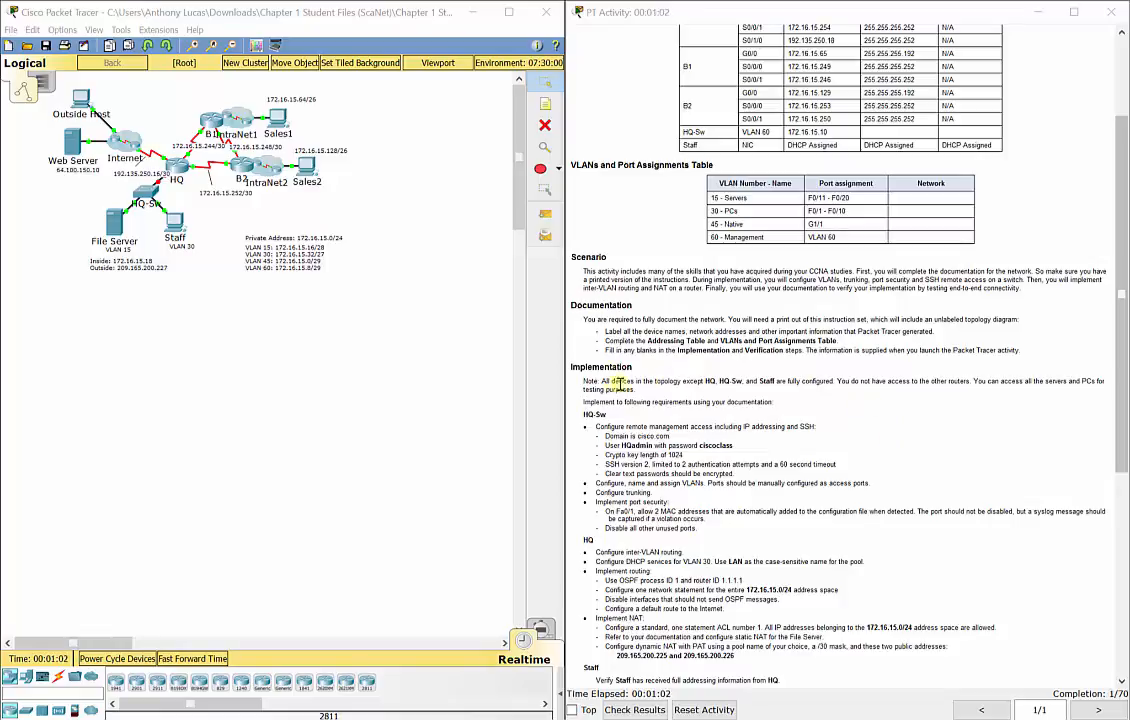
Open the command-line interface of the HQ-Sw switch from the network topology
{"action": "scroll", "coordinate": [580, 478], "scroll_direction": "up", "scroll_amount": 3}
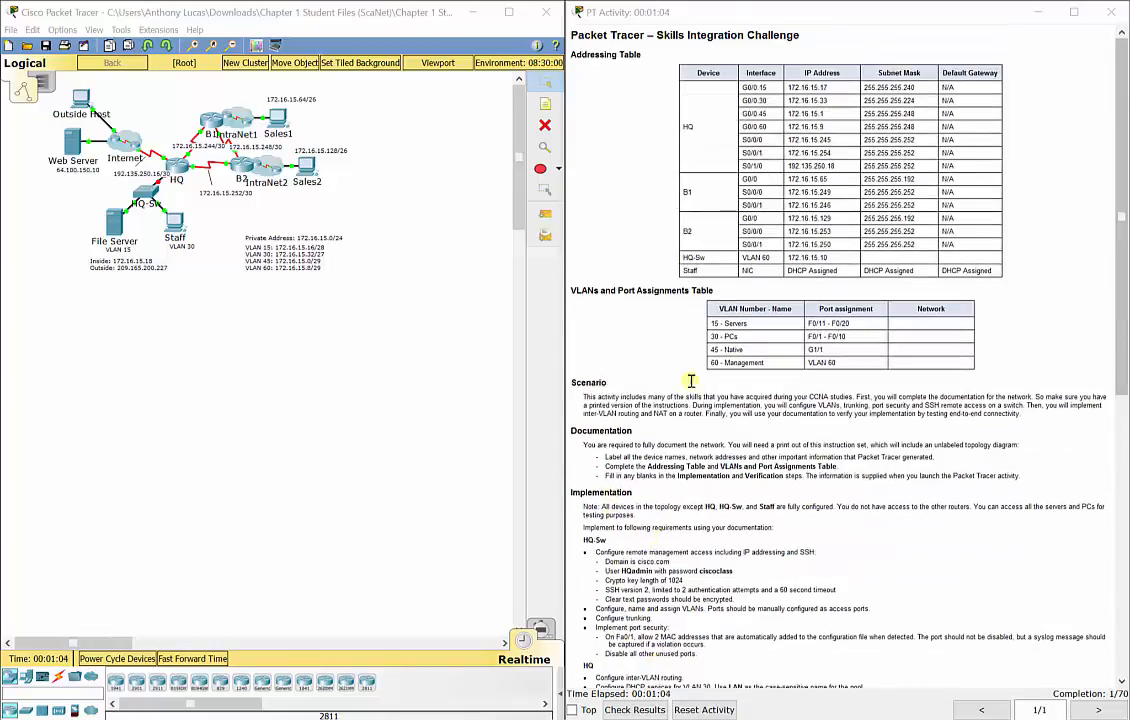
{"action": "left_click_drag", "start_coordinate": [697, 80], "coordinate": [995, 272]}
{"action": "left_click", "coordinate": [1000, 282]}
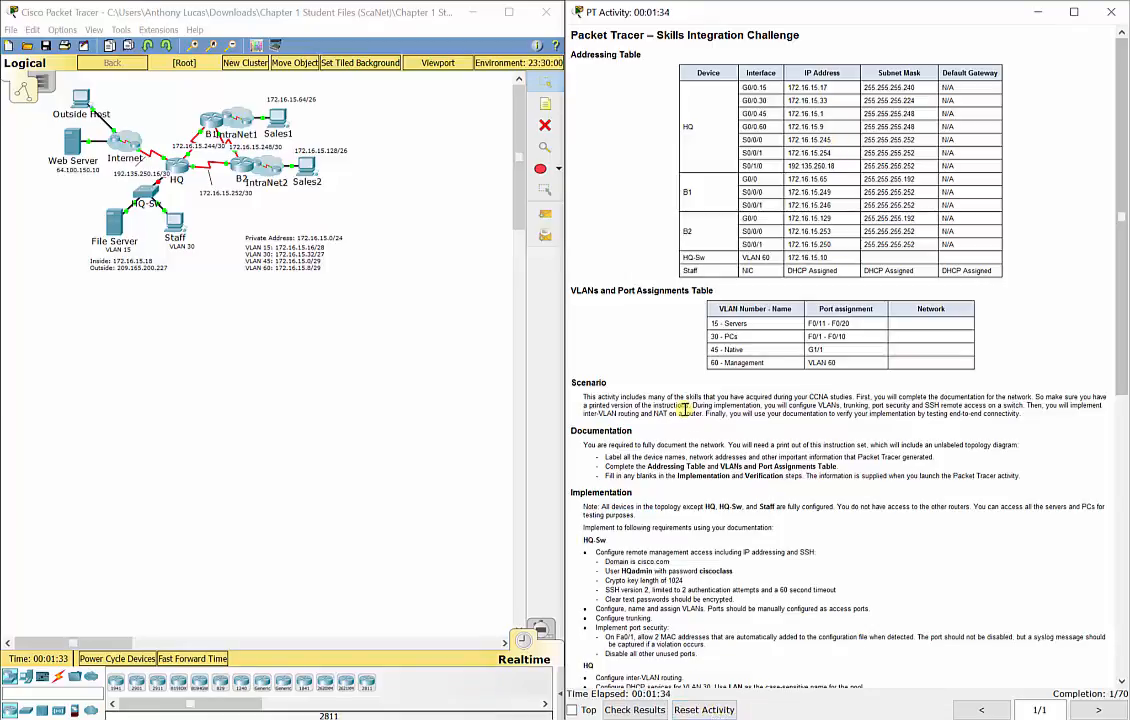
{"action": "scroll", "coordinate": [684, 400], "scroll_direction": "down", "scroll_amount": 5}
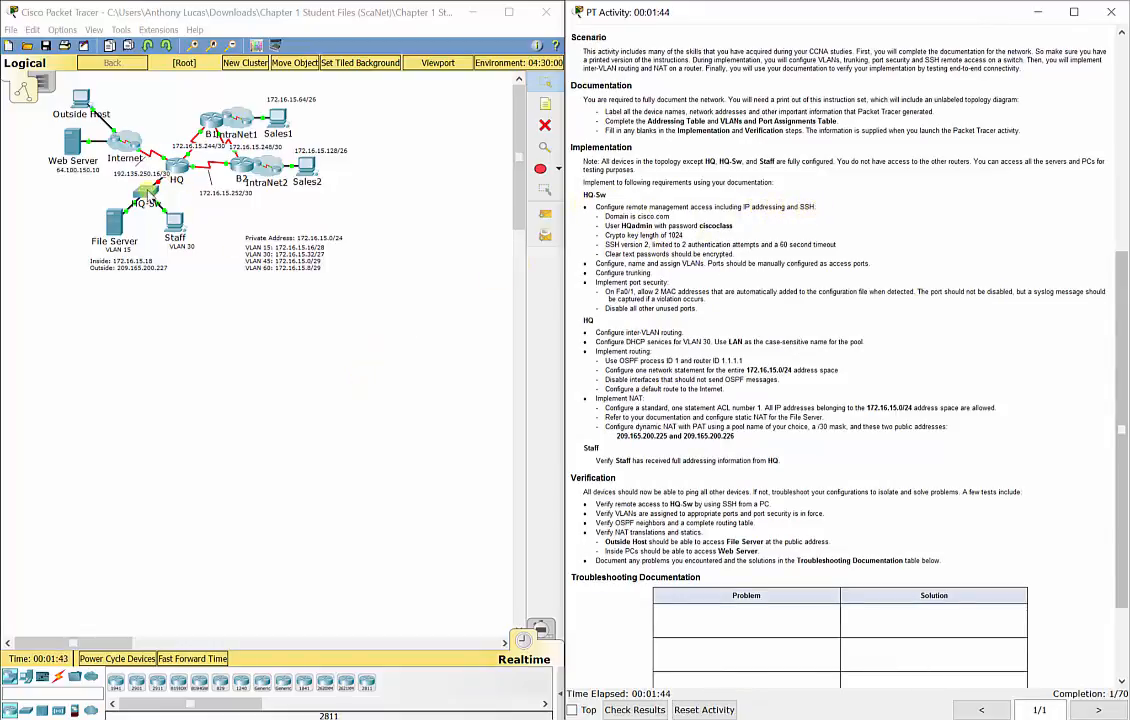
{"action": "left_click", "coordinate": [146, 200]}
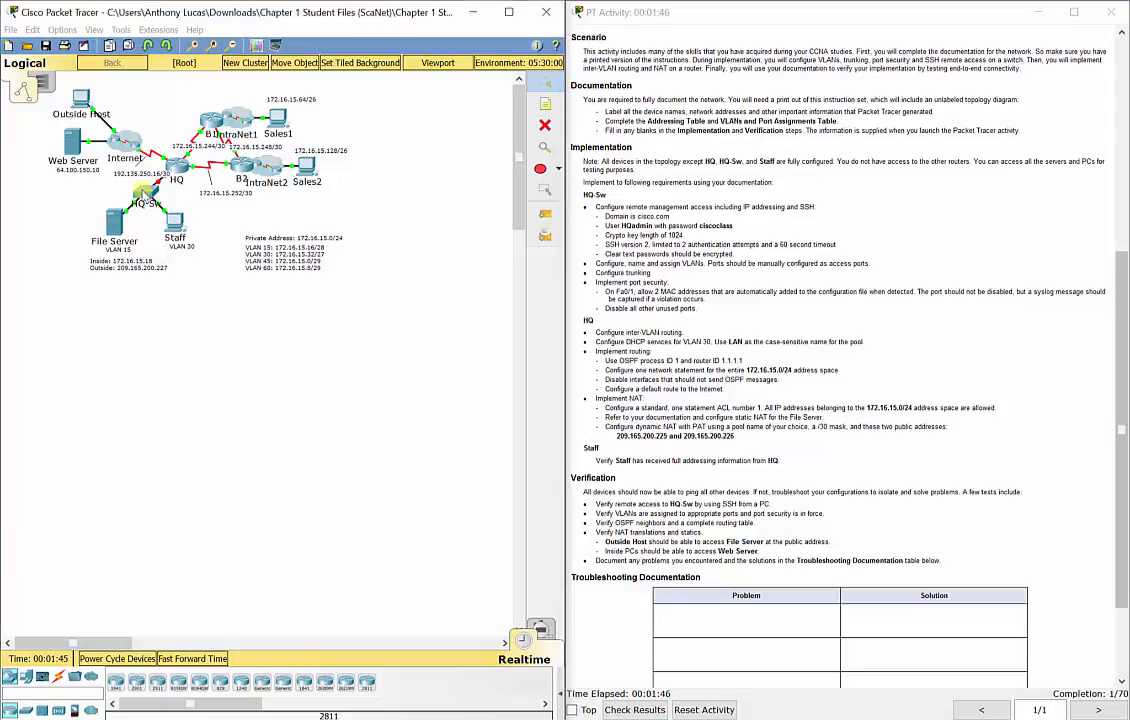
{"action": "left_click_drag", "start_coordinate": [507, 182], "coordinate": [236, 162]}
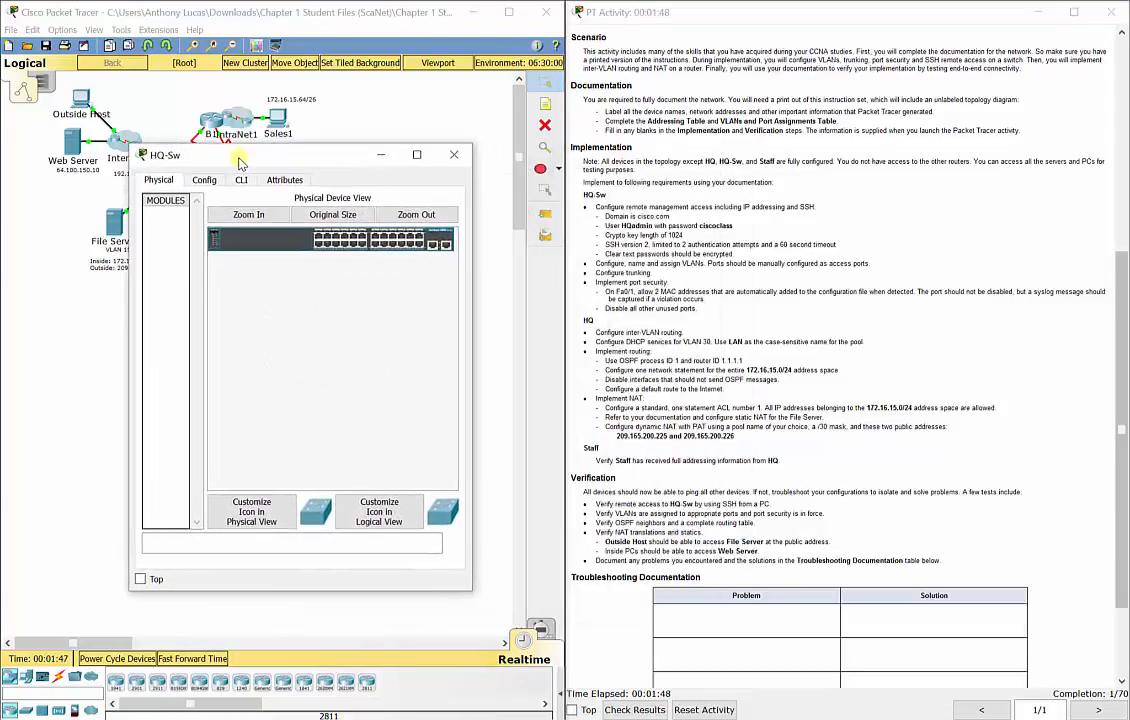
{"action": "left_click", "coordinate": [242, 180]}
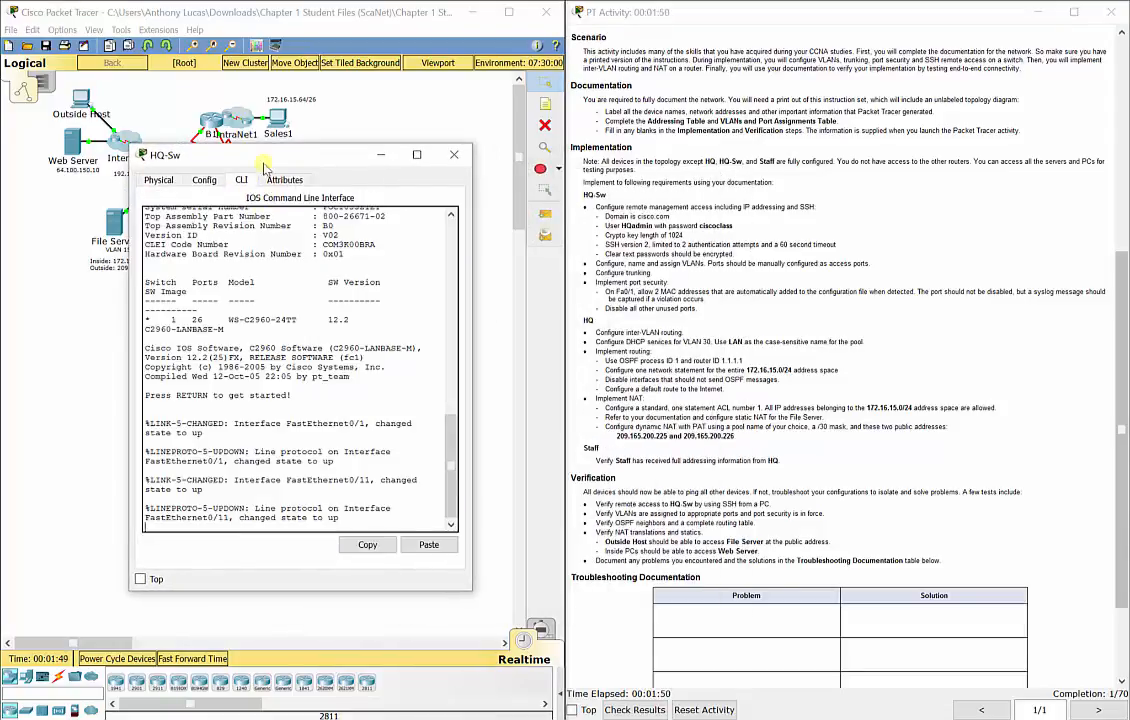
Move and enlarge the HQ-Sw device window so it sits beside the activity instructions without covering them
{"action": "left_click_drag", "start_coordinate": [215, 153], "coordinate": [3, 150]}
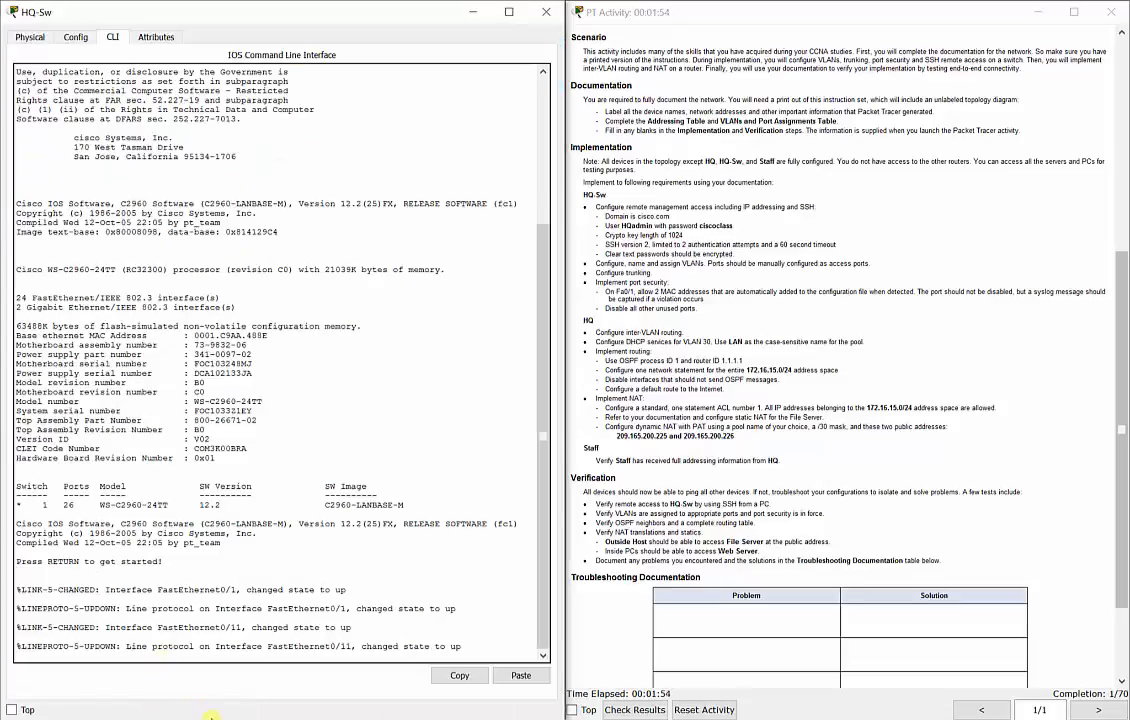
{"action": "left_click_drag", "start_coordinate": [254, 22], "coordinate": [168, 40]}
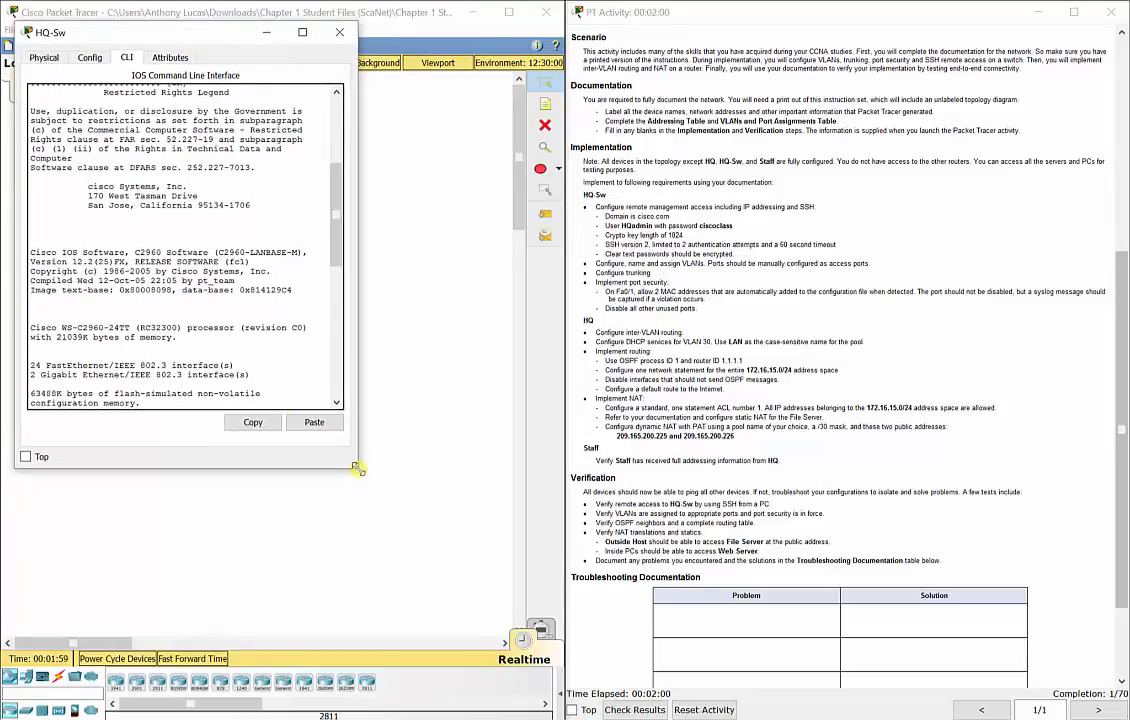
{"action": "left_click_drag", "start_coordinate": [357, 467], "coordinate": [569, 608]}
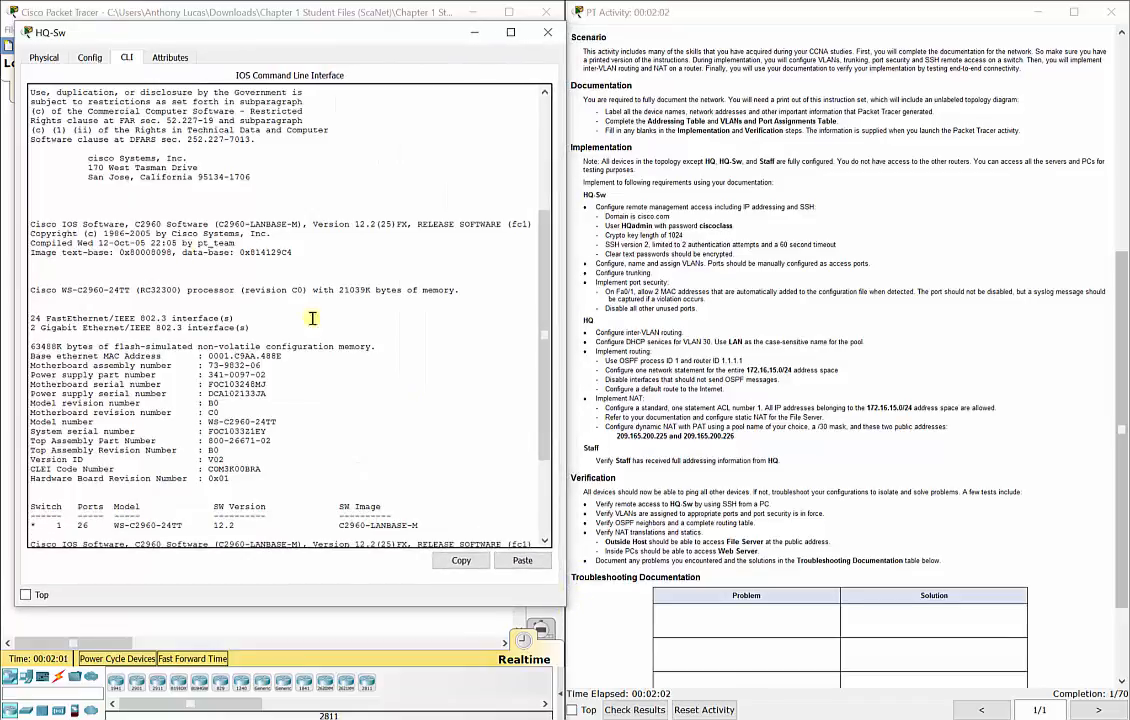
{"action": "left_click_drag", "start_coordinate": [15, 25], "coordinate": [6, 2]}
{"action": "key", "text": "Return"}
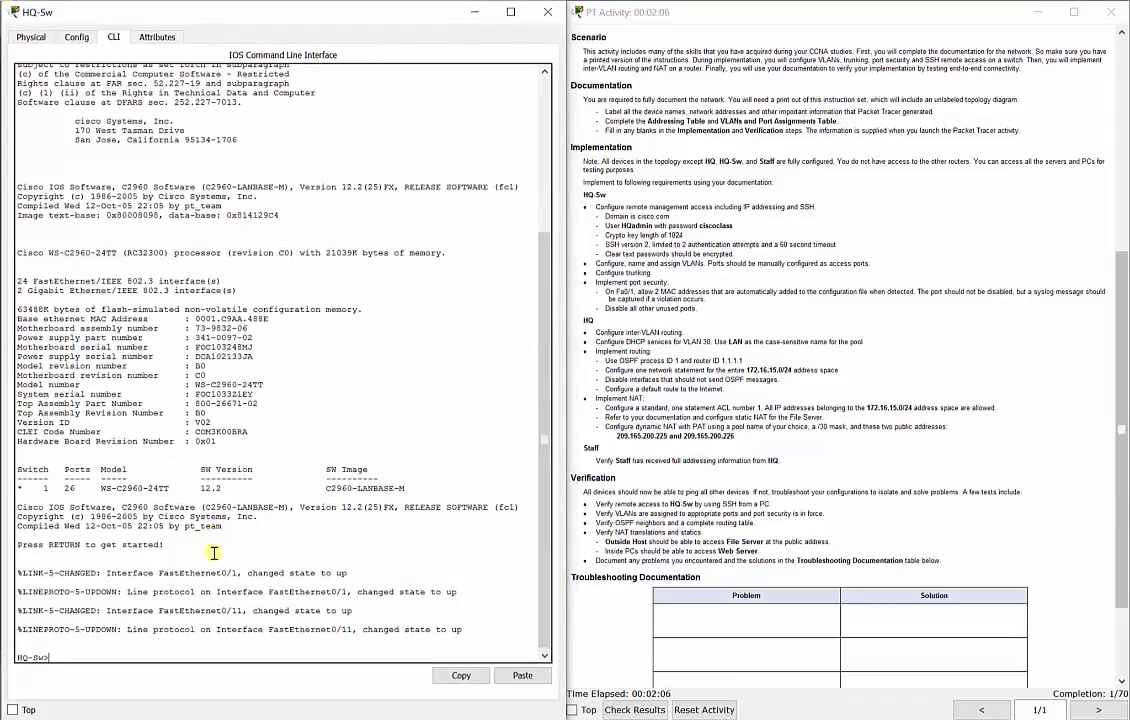
{"action": "left_click", "coordinate": [511, 11]}
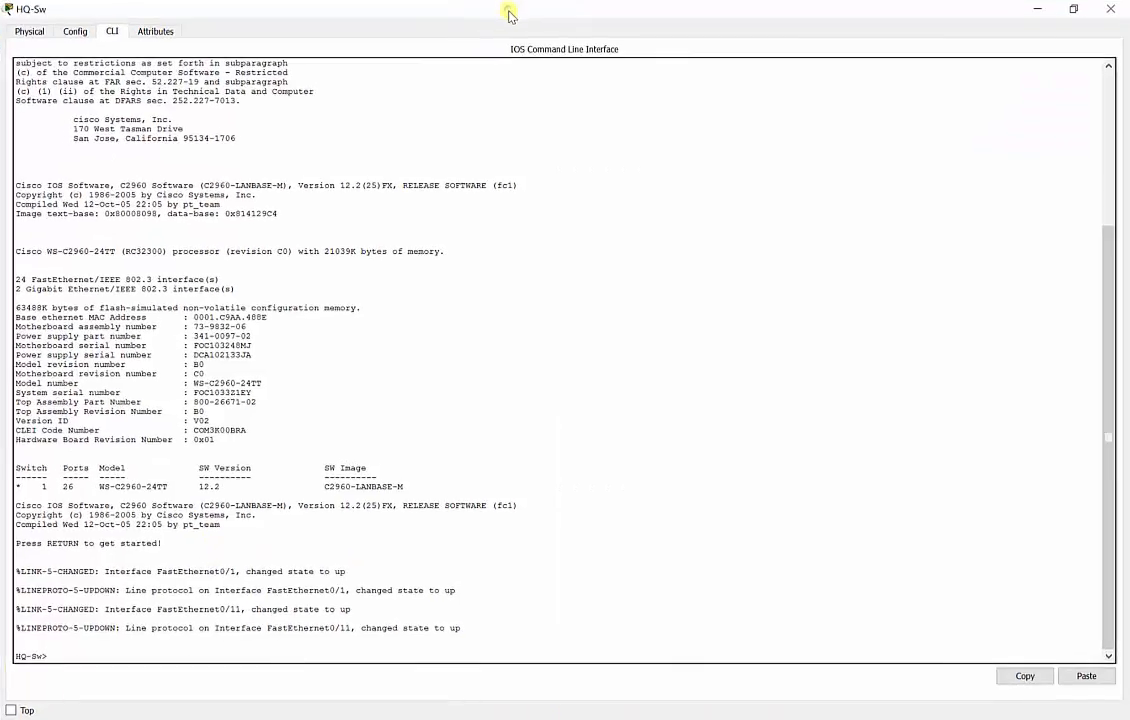
{"action": "left_click", "coordinate": [1074, 10]}
{"action": "mouse_move", "coordinate": [562, 664]}
{"action": "left_mouse_down"}
{"action": "mouse_move", "coordinate": [547, 641]}
{"action": "mouse_move", "coordinate": [550, 661]}
{"action": "left_mouse_up"}
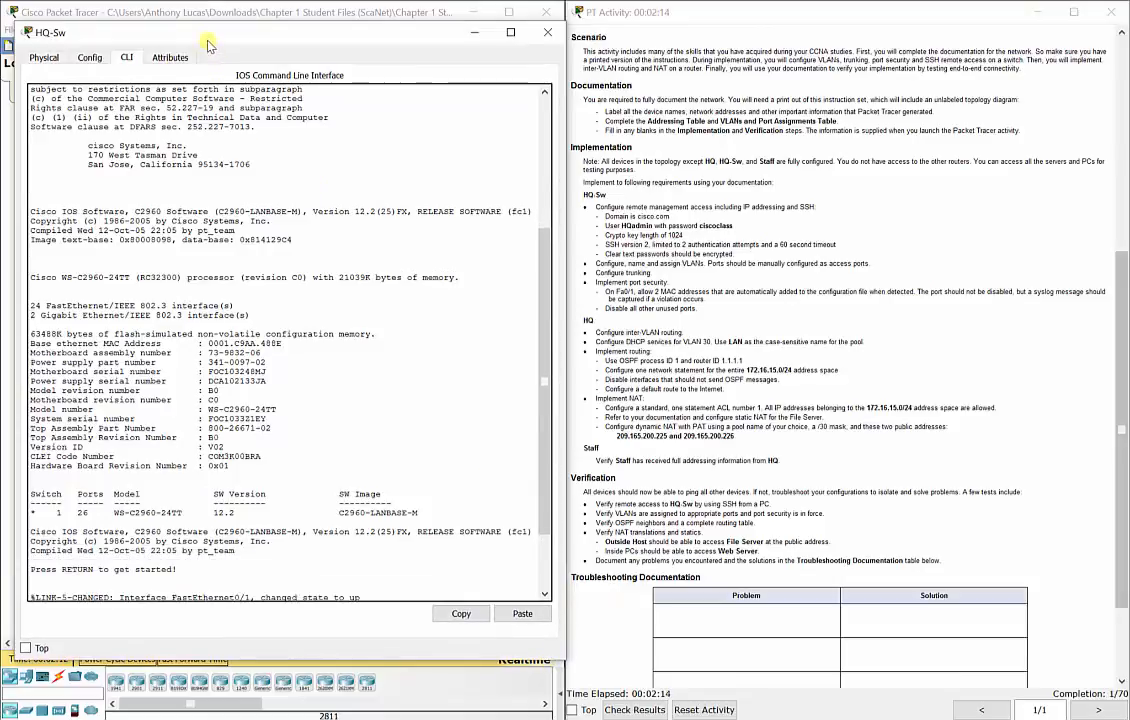
{"action": "left_click_drag", "start_coordinate": [208, 45], "coordinate": [197, 30]}
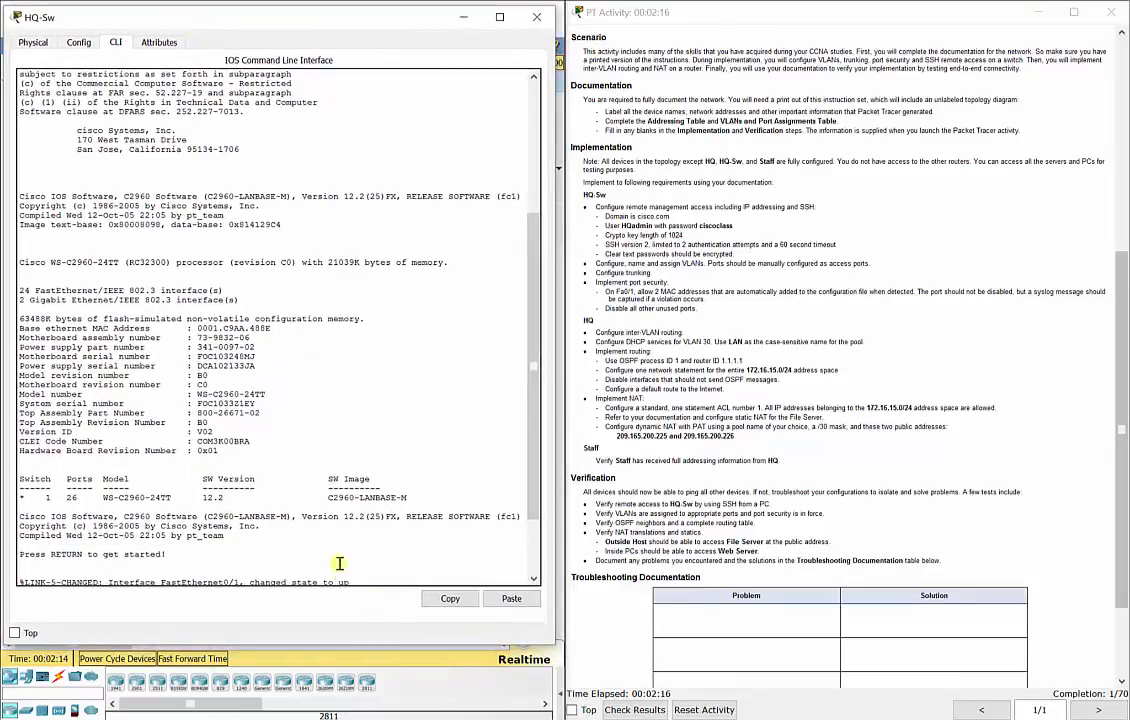
Enter privileged EXEC mode and global configuration mode on HQ-Sw
{"action": "key", "text": "Return"}
{"action": "key", "text": "Return"}
{"action": "type", "text": "en"}
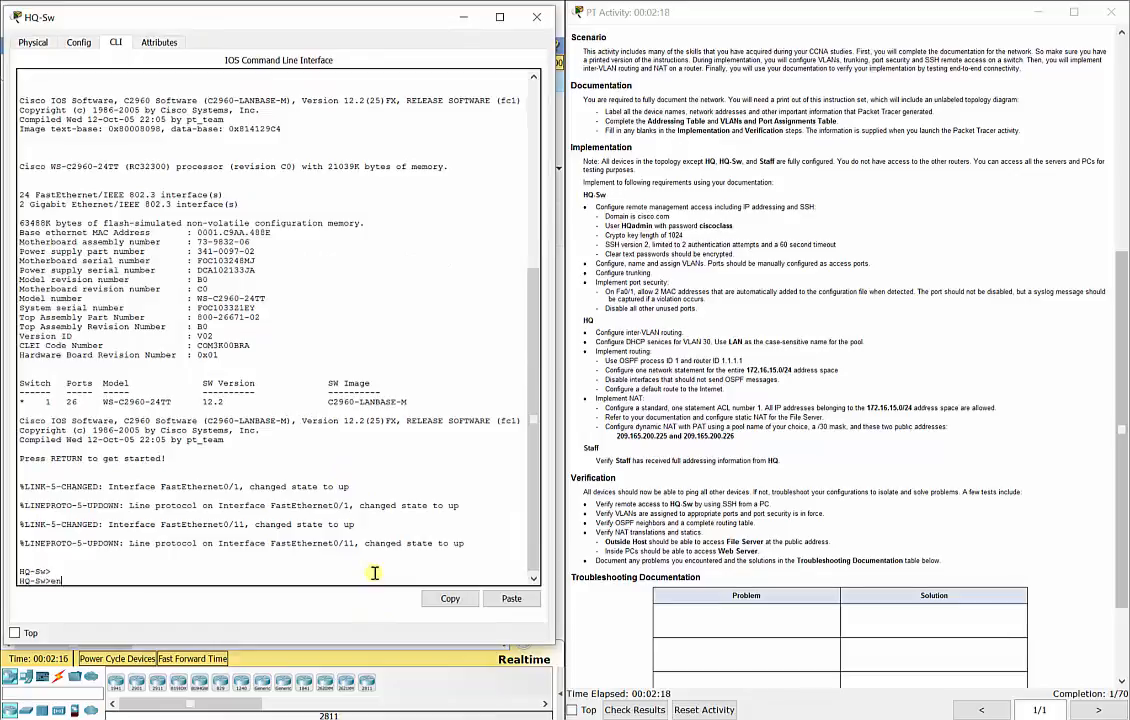
{"action": "key", "text": "Return"}
{"action": "type", "text": "config t"}
{"action": "key", "text": "Return"}
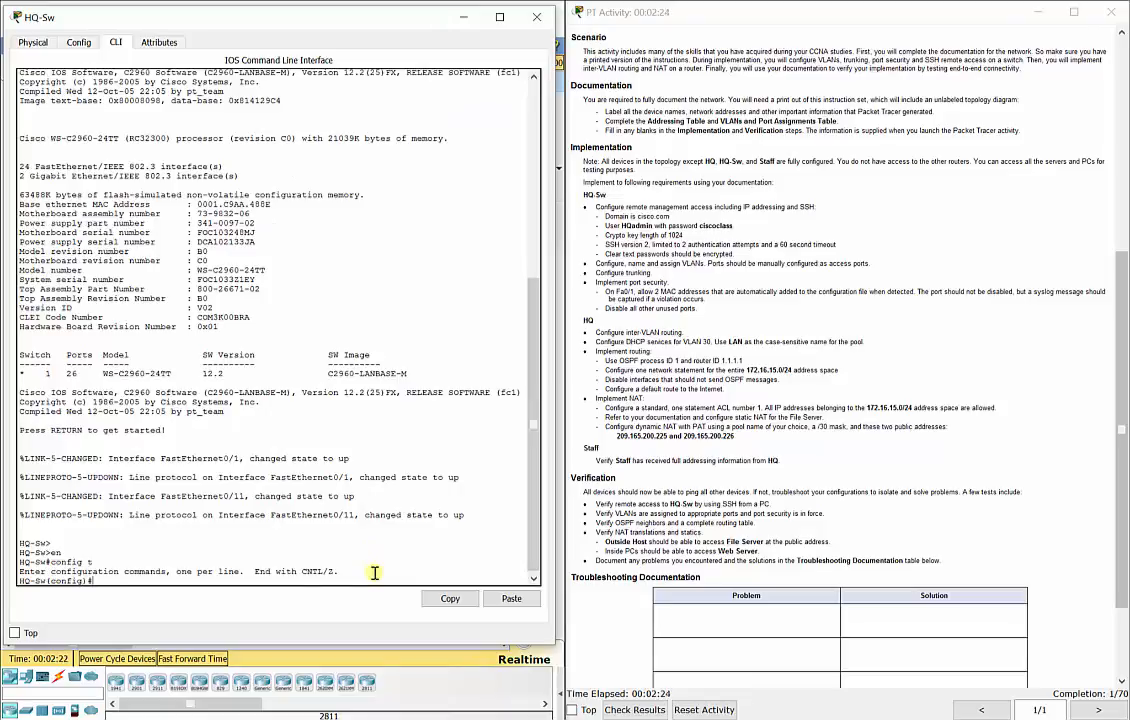
Set the IP domain name of HQ-Sw to cisco.com
{"action": "type", "text": "ip domaion"}
{"action": "key", "text": "BackSpace"}
{"action": "key", "text": "BackSpace"}
{"action": "key", "text": "BackSpace"}
{"action": "key", "text": "Tab"}
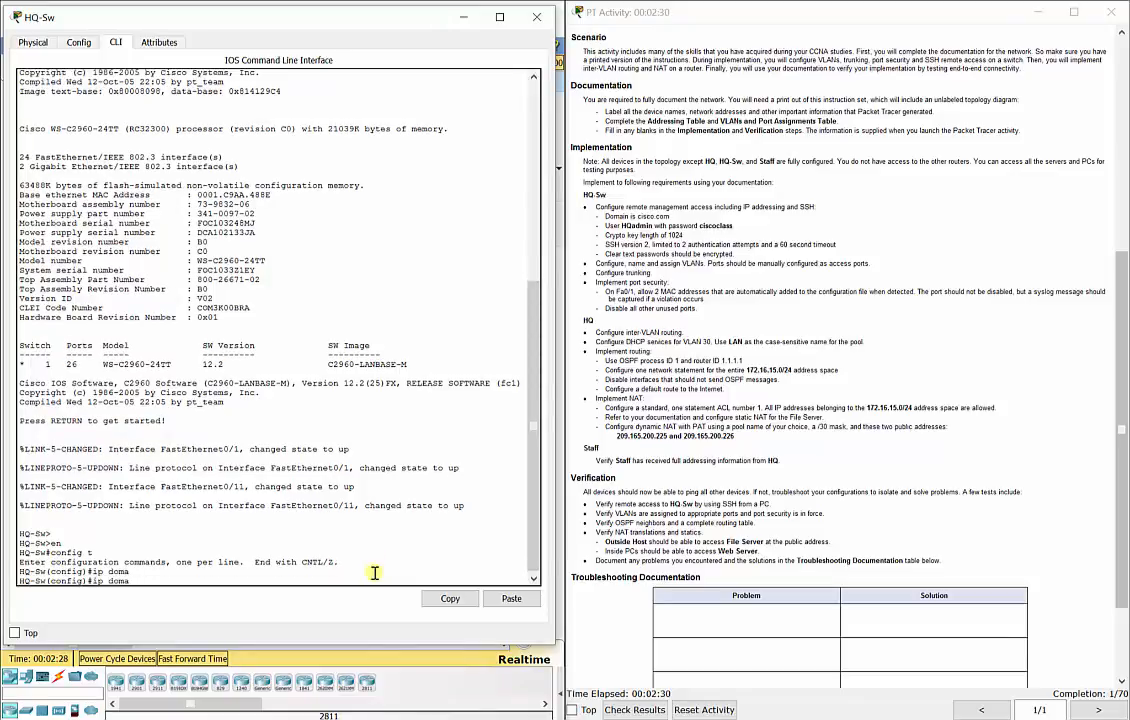
{"action": "key", "text": "BackSpace"}
{"action": "type", "text": "ain-name ?"}
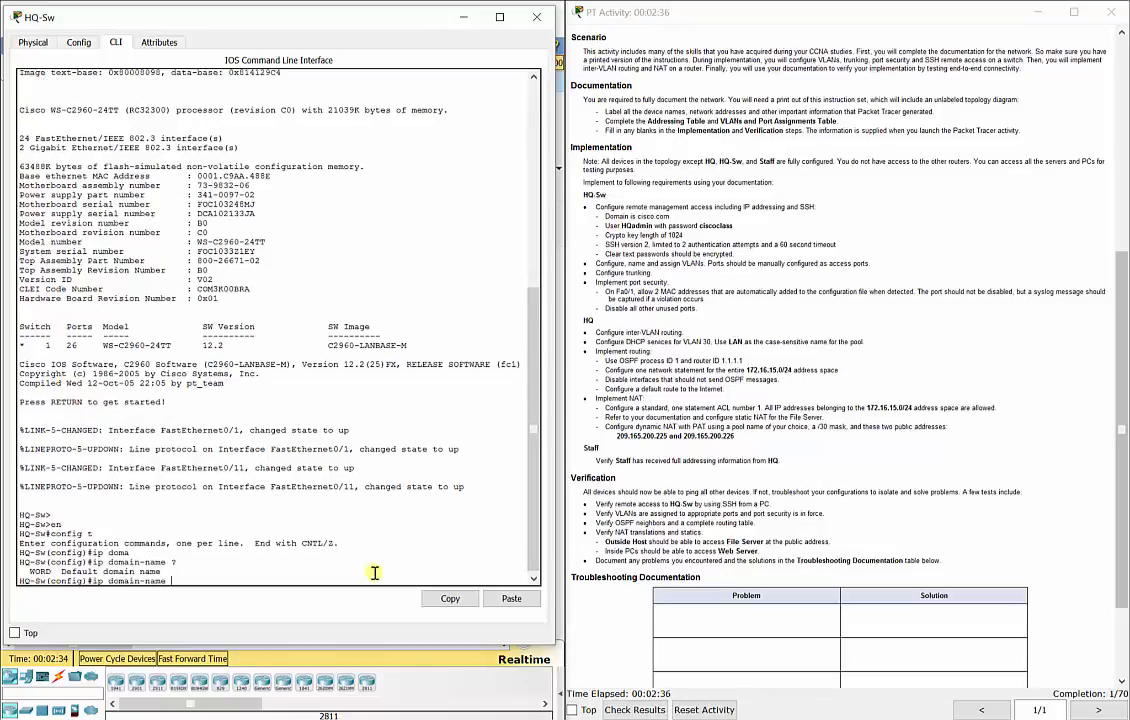
{"action": "type", "text": "cisco.com"}
{"action": "key", "text": "Return"}
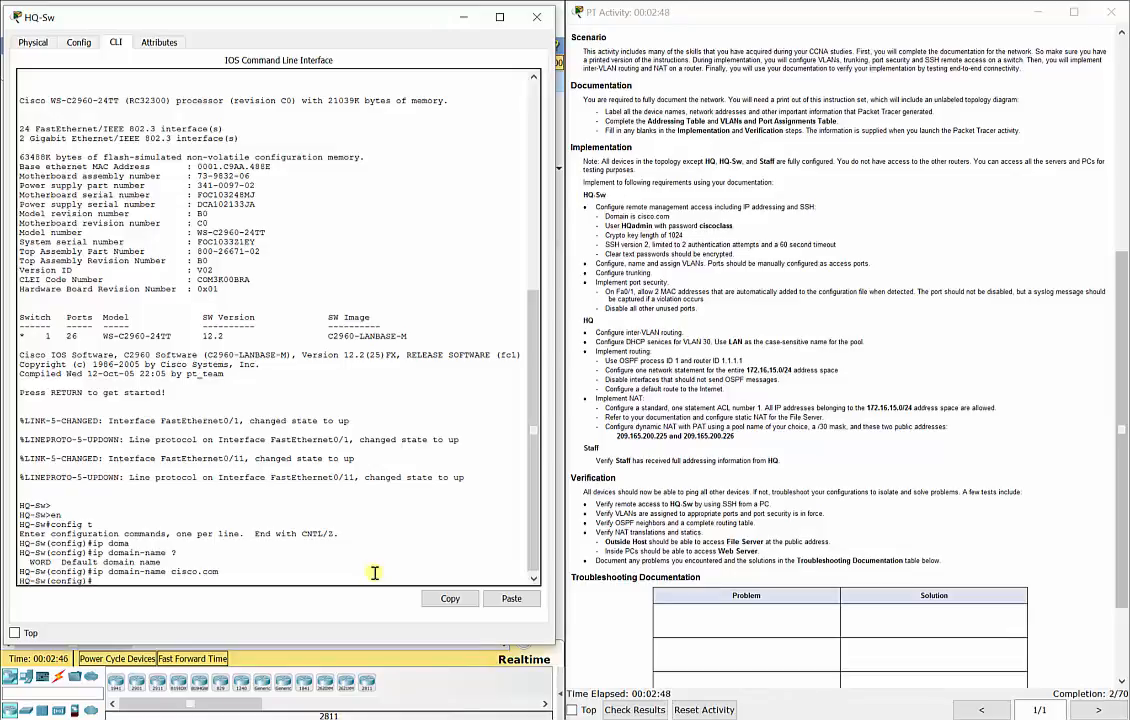
Create the local user HQadmin on HQ-Sw with the account password given in the activity instructions
{"action": "type", "text": "username HQadmin username ciscoclass"}
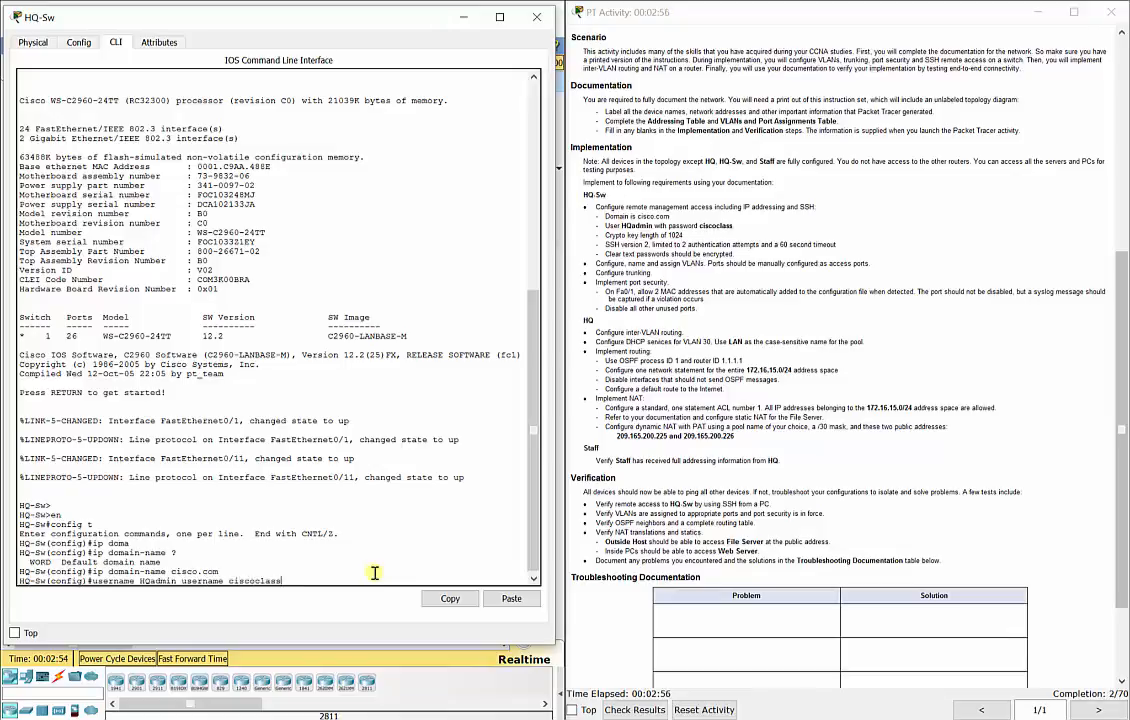
{"action": "key", "text": "BackSpace"}
{"action": "key", "text": "BackSpace"}
{"action": "key", "text": "BackSpace"}
{"action": "key", "text": "BackSpace"}
{"action": "key", "text": "BackSpace"}
{"action": "key", "text": "BackSpace"}
{"action": "key", "text": "BackSpace"}
{"action": "key", "text": "BackSpace"}
{"action": "key", "text": "BackSpace"}
{"action": "key", "text": "BackSpace"}
{"action": "key", "text": "BackSpace"}
{"action": "key", "text": "BackSpace"}
{"action": "key", "text": "BackSpace"}
{"action": "key", "text": "BackSpace"}
{"action": "key", "text": "BackSpace"}
{"action": "key", "text": "BackSpace"}
{"action": "key", "text": "BackSpace"}
{"action": "key", "text": "BackSpace"}
{"action": "type", "text": "password ciscoclass"}
{"action": "key", "text": "Return"}
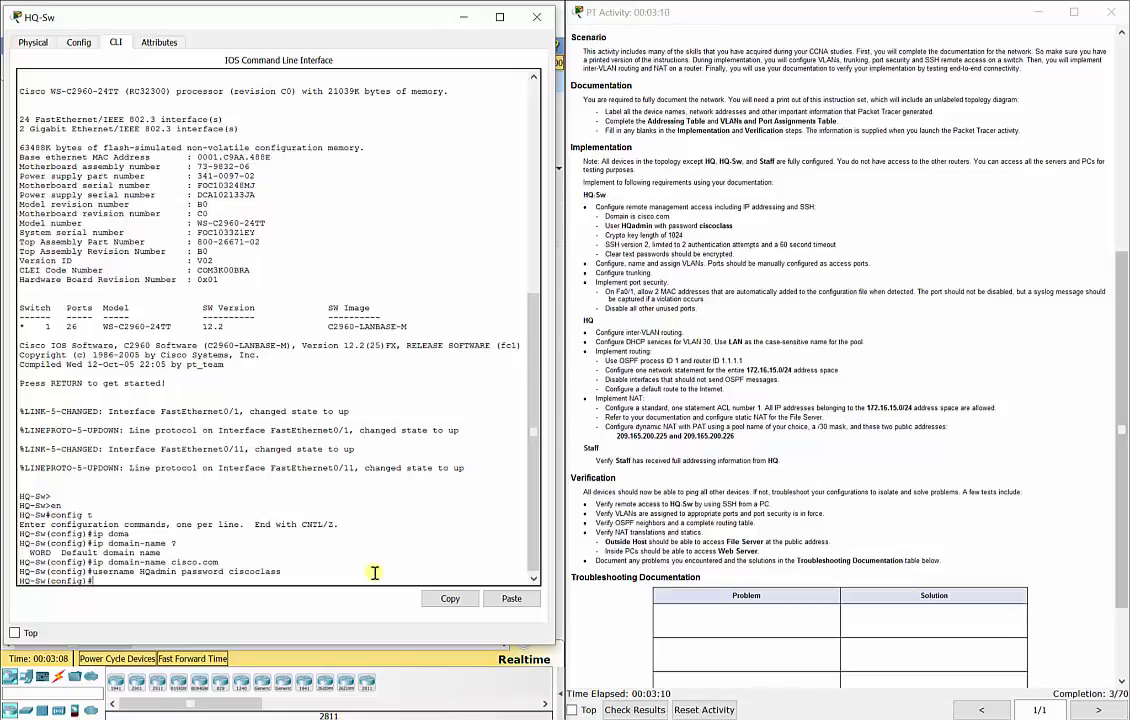
Generate the RSA crypto key pair on HQ-Sw with a 1024-bit modulus
{"action": "type", "text": "crypto"}
{"action": "key", "text": "BackSpace"}
{"action": "key", "text": "BackSpace"}
{"action": "key", "text": "Tab"}
{"action": "type", "text": "k"}
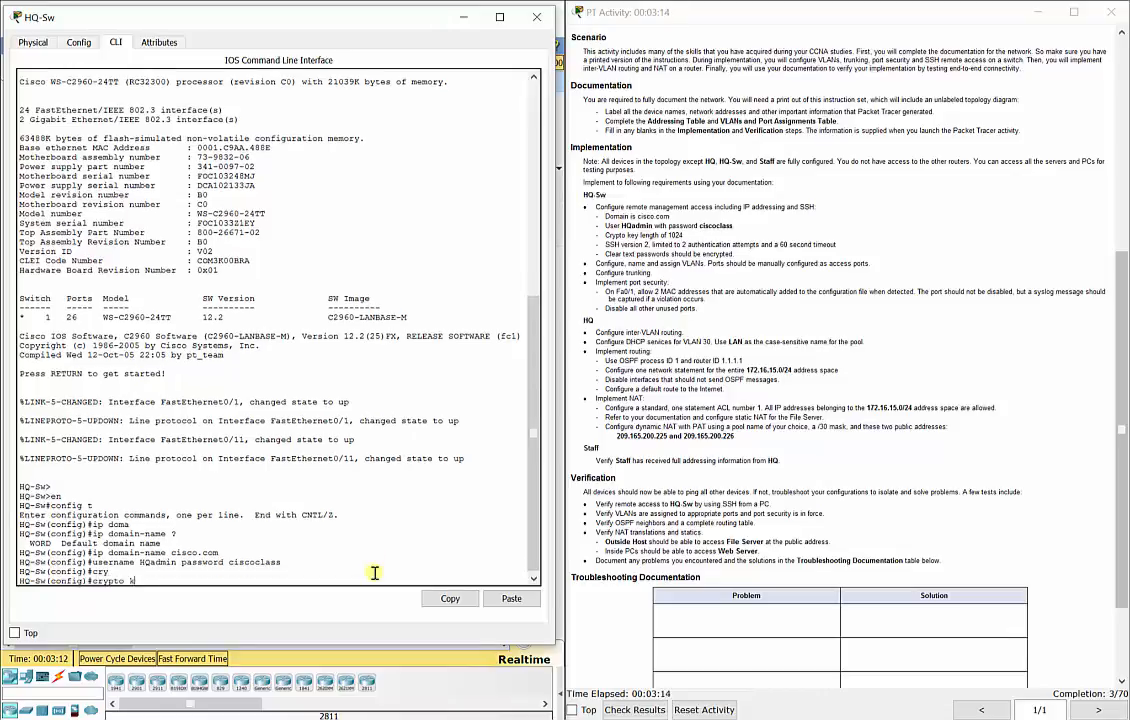
{"action": "type", "text": "ey generate rsa"}
{"action": "key", "text": "Return"}
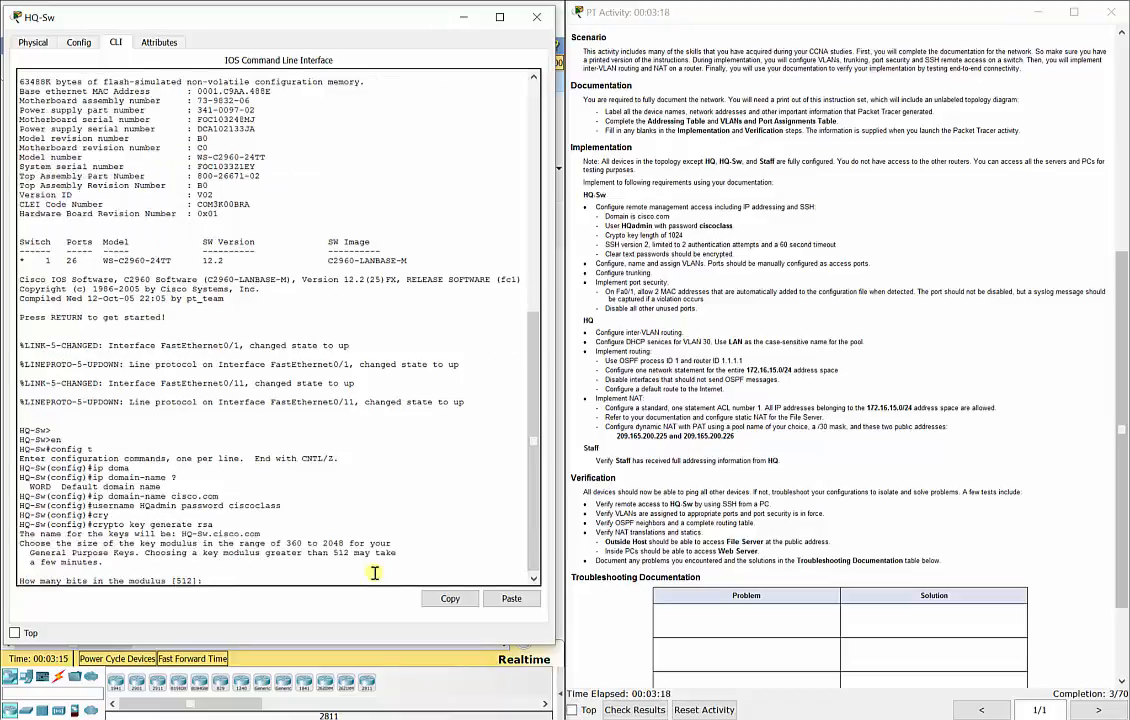
{"action": "type", "text": "1024"}
{"action": "key", "text": "Return"}
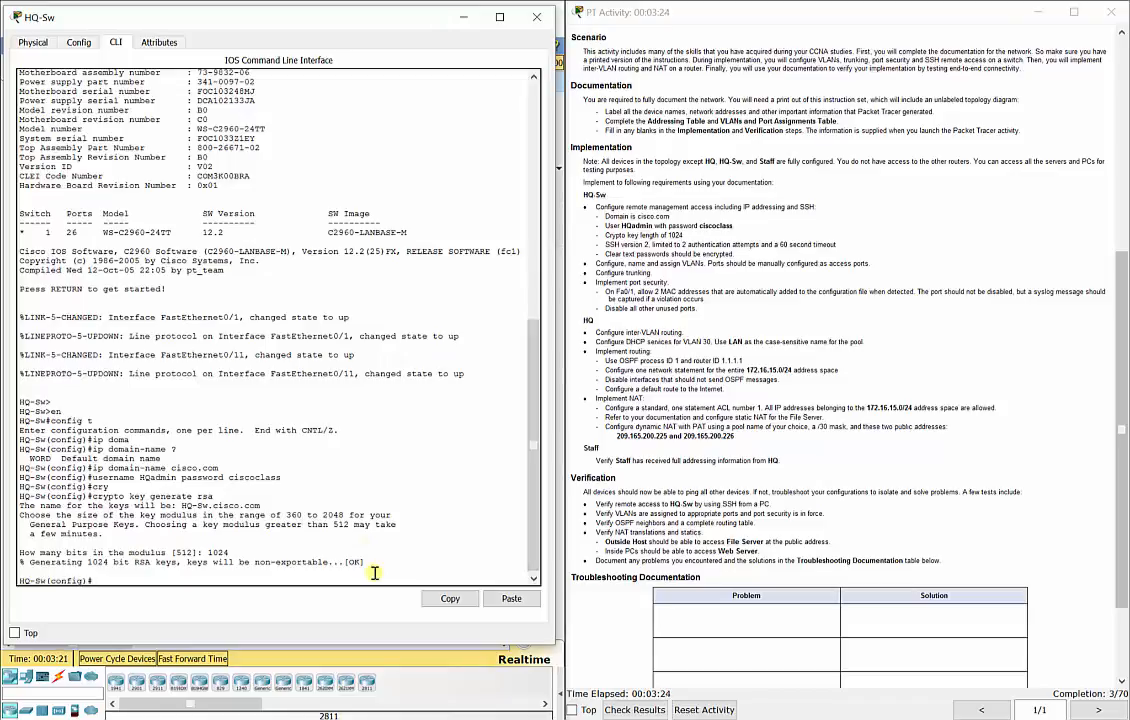
Enable SSH version 2 on HQ-Sw and limit SSH authentication retries to 2
{"action": "type", "text": "ip ssh version 2"}
{"action": "key", "text": "Return"}
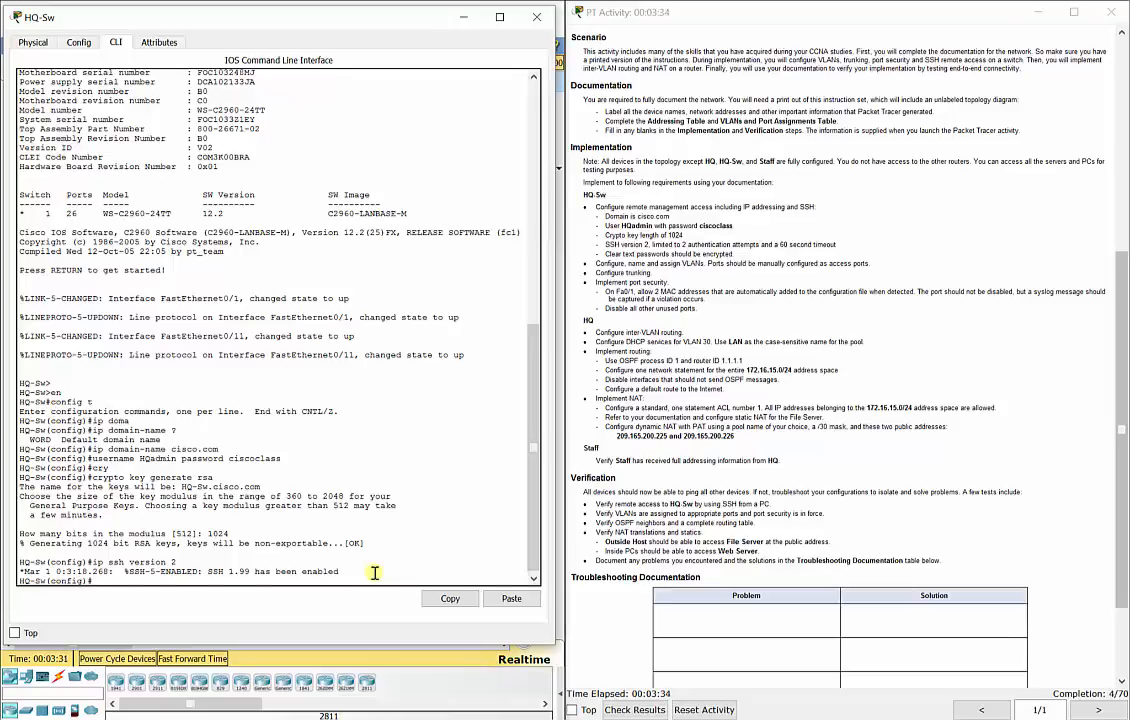
{"action": "type", "text": "ip ssh au"}
{"action": "key", "text": "Tab"}
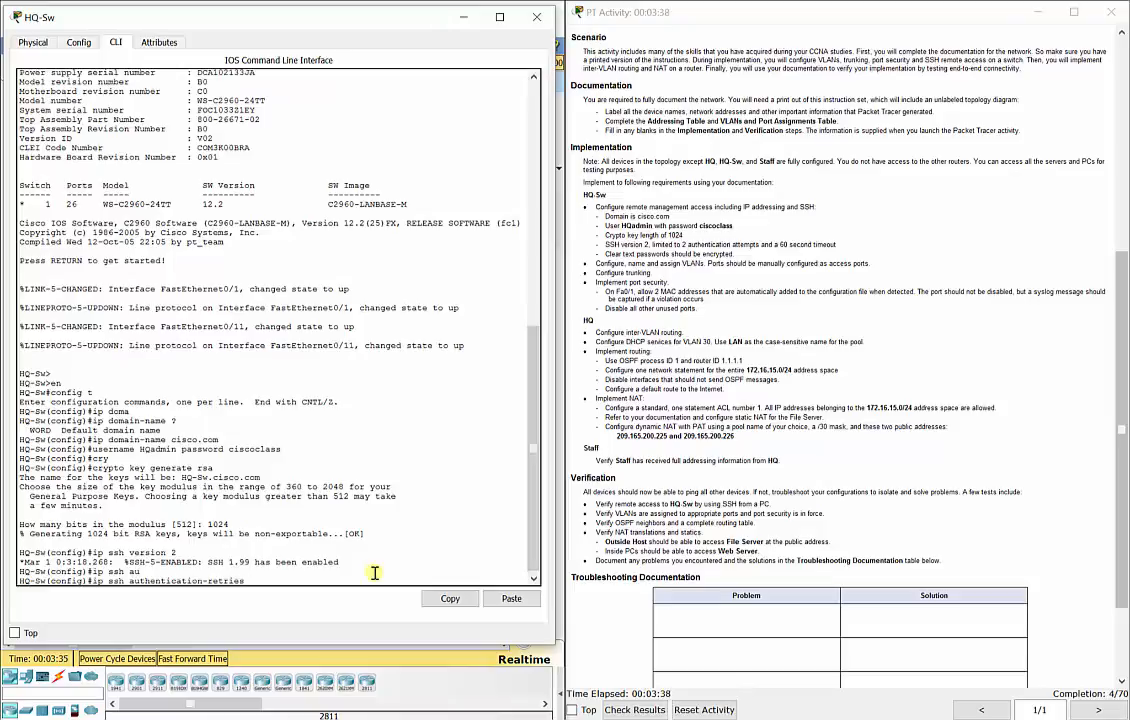
{"action": "type", "text": "2"}
{"action": "key", "text": "Return"}
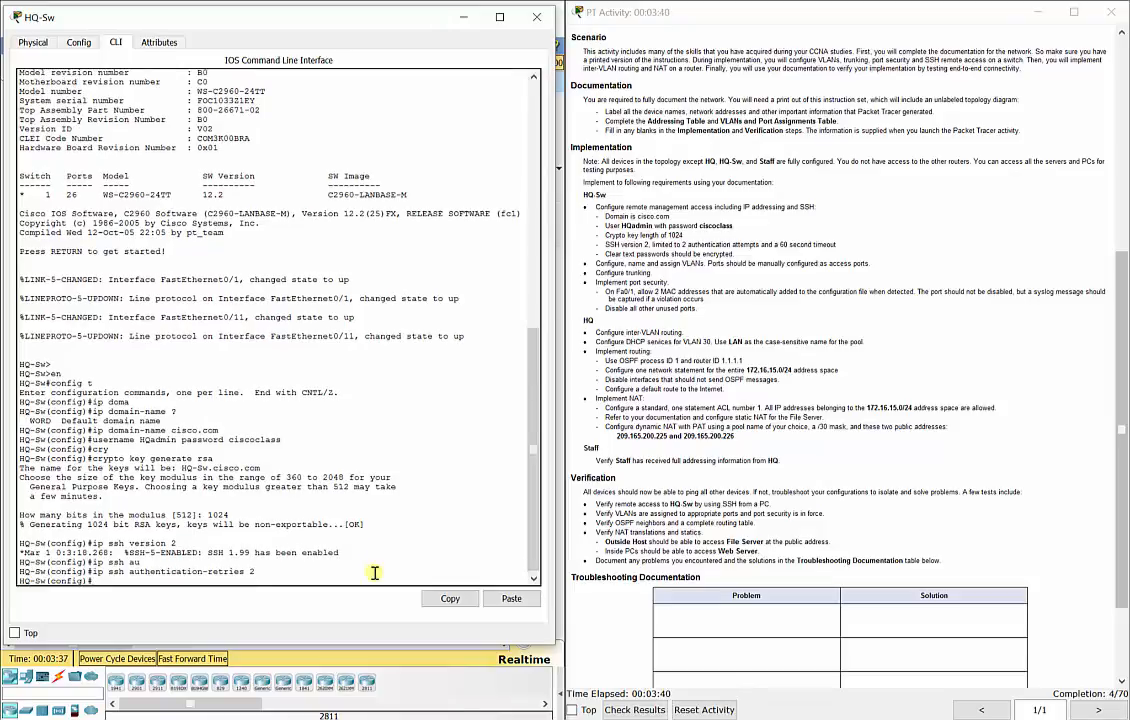
Set the SSH time-out on HQ-Sw to 60 seconds
{"action": "type", "text": "ip ssh t"}
{"action": "key", "text": "Tab"}
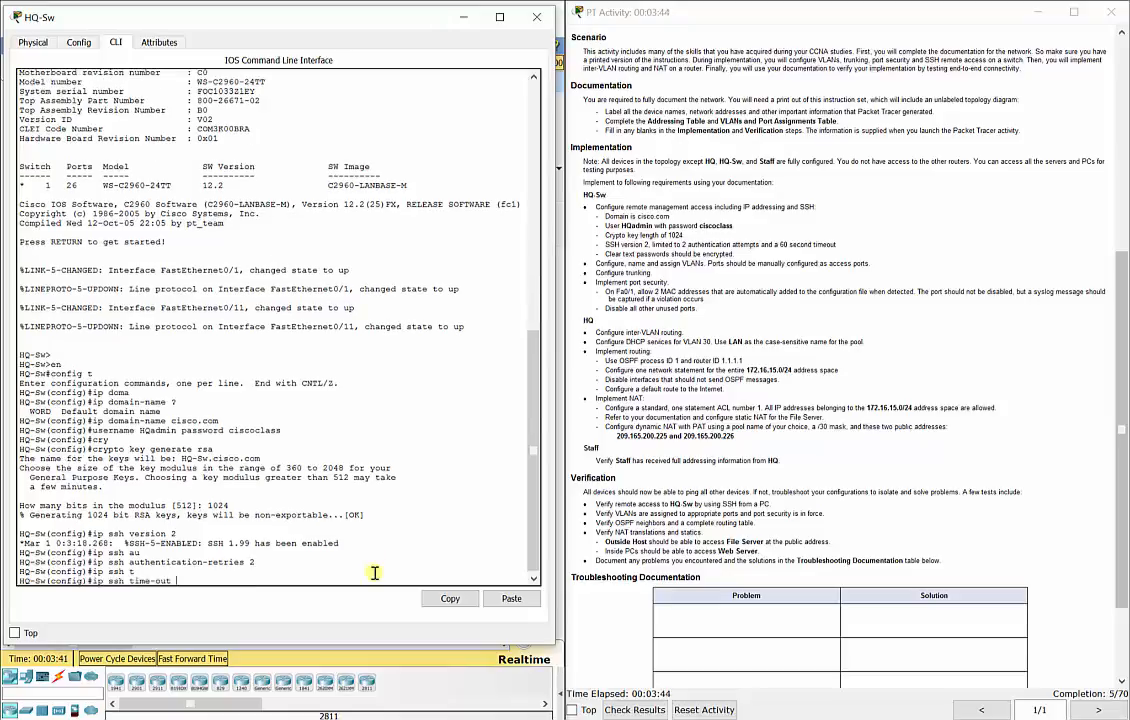
{"action": "type", "text": "60"}
{"action": "key", "text": "Return"}
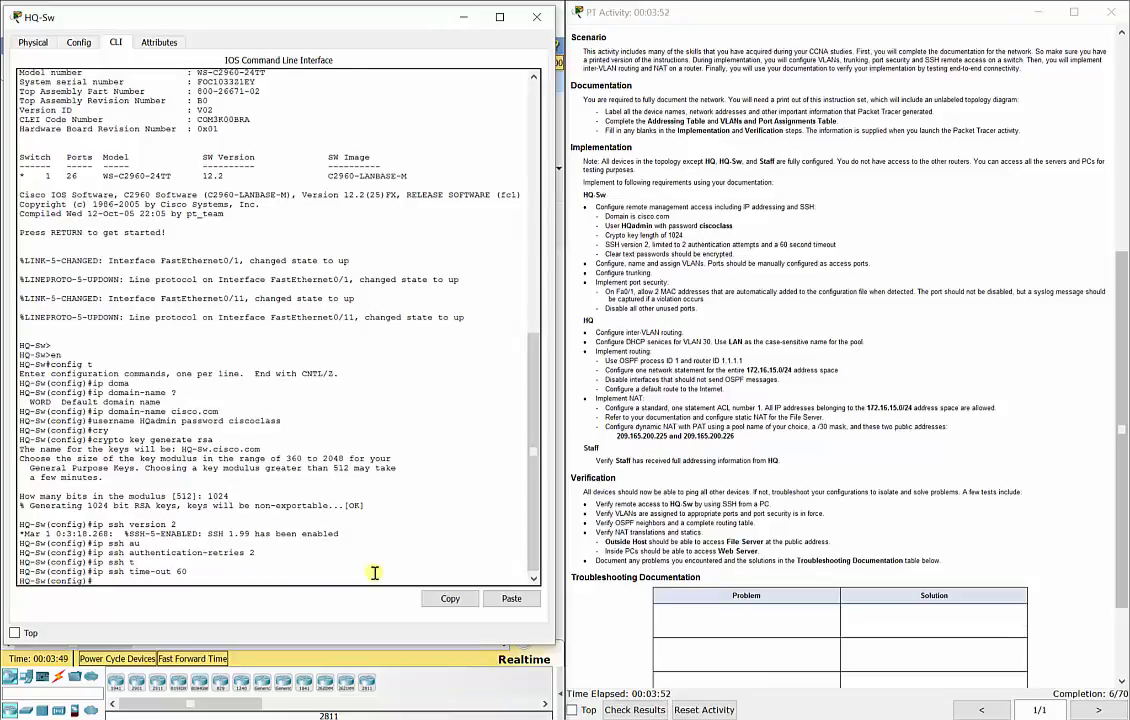
Turn on the password-encryption service on HQ-Sw to encrypt clear-text passwords
{"action": "type", "text": "service pas"}
{"action": "key", "text": "Tab"}
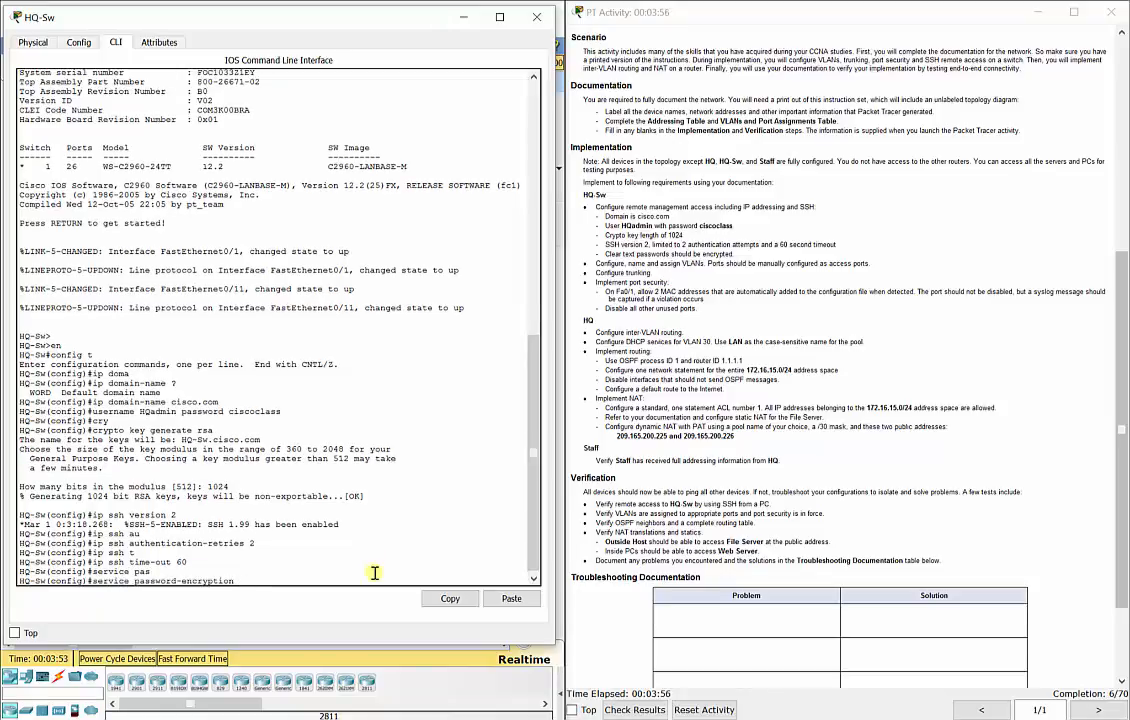
{"action": "key", "text": "BackSpace"}
{"action": "key", "text": "Return"}
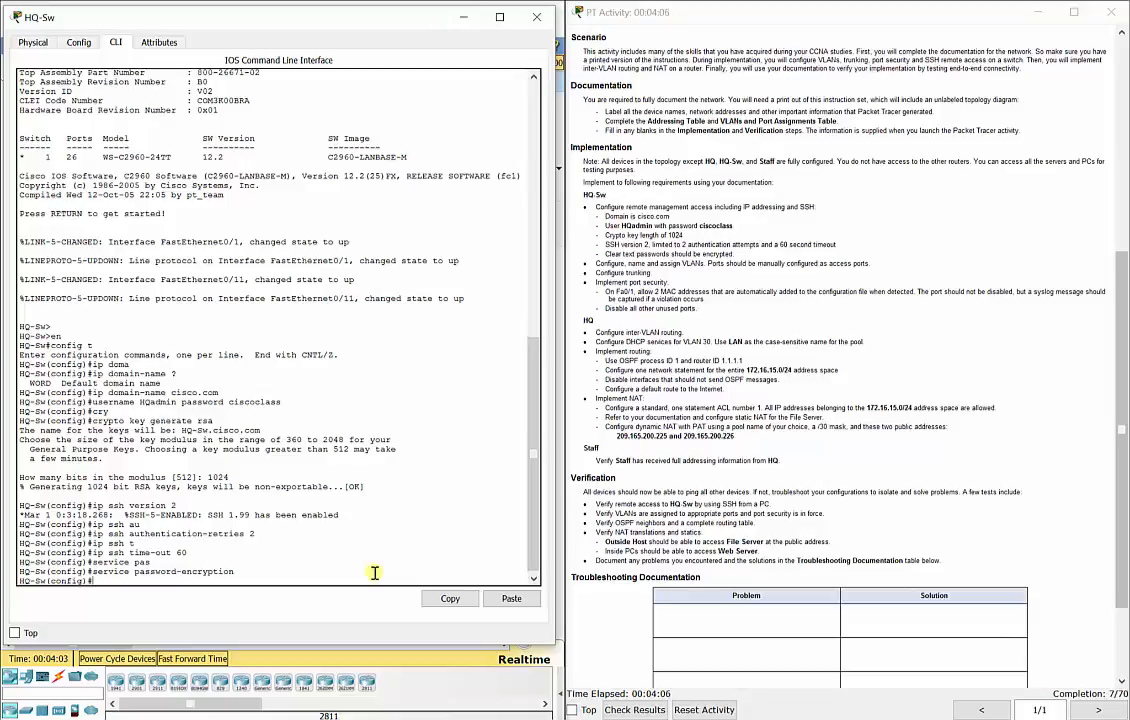
Restrict remote access on VTY lines 0 to 15 to SSH input
{"action": "type", "text": "line vty 0 15"}
{"action": "key", "text": "Return"}
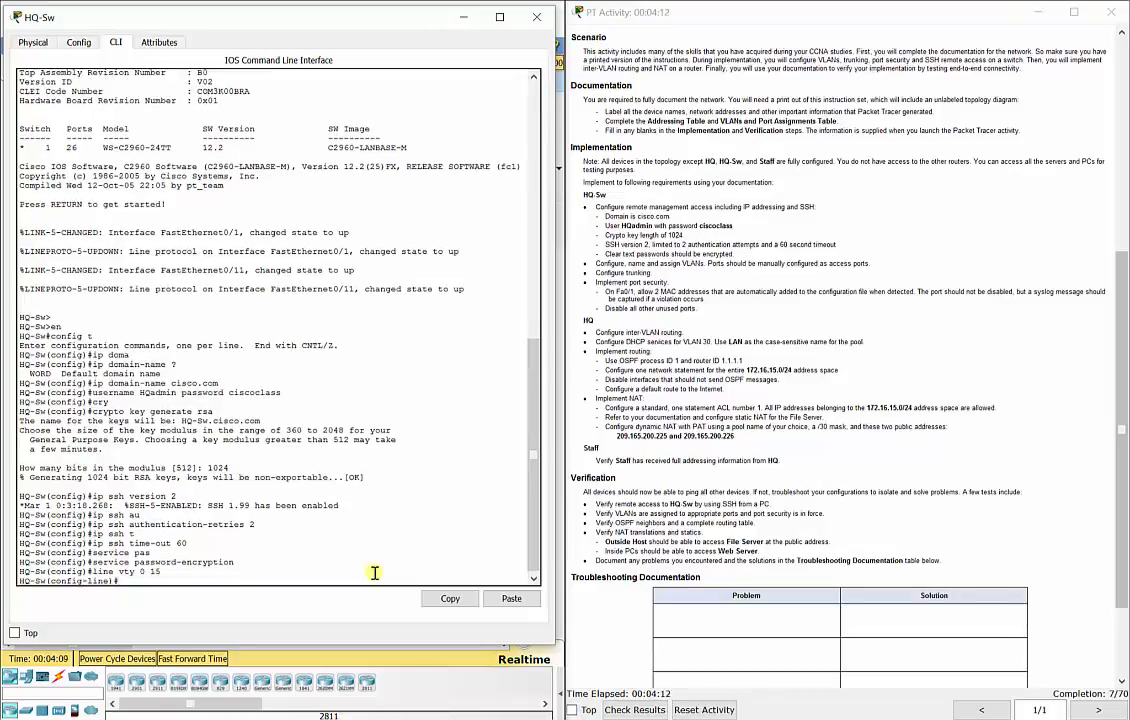
{"action": "type", "text": "transport input ssh"}
{"action": "key", "text": "Return"}
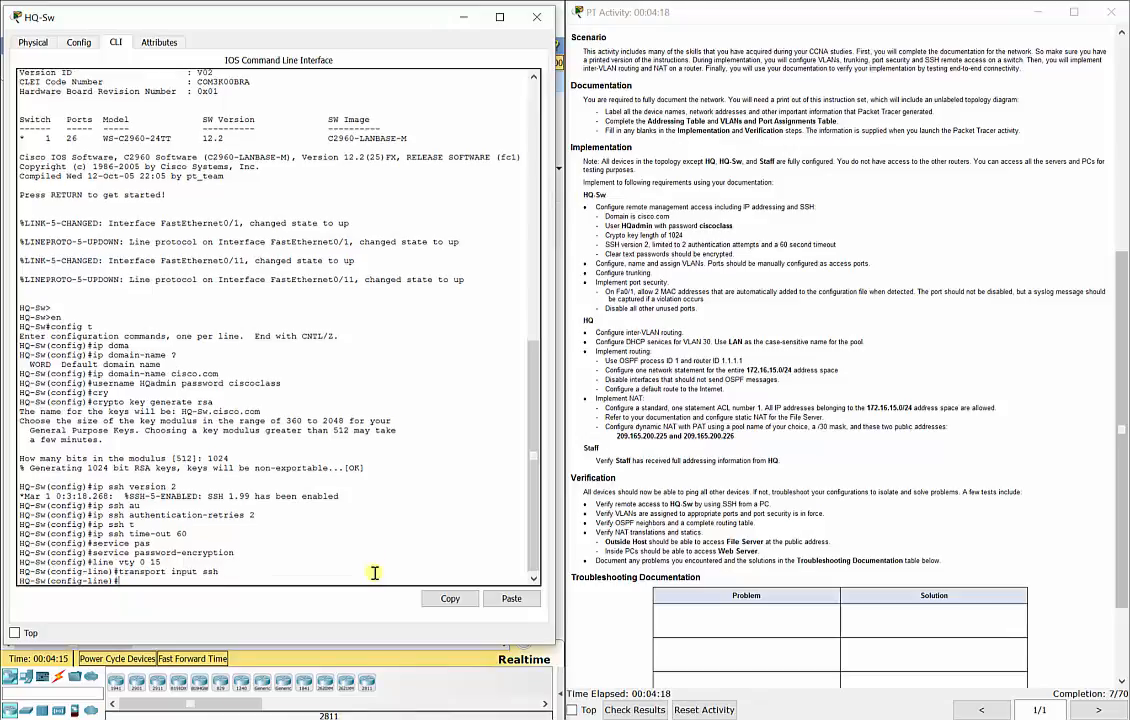
Make the VTY lines authenticate against the local user database and return to global configuration mode
{"action": "type", "text": "login"}
{"action": "key", "text": "Return"}
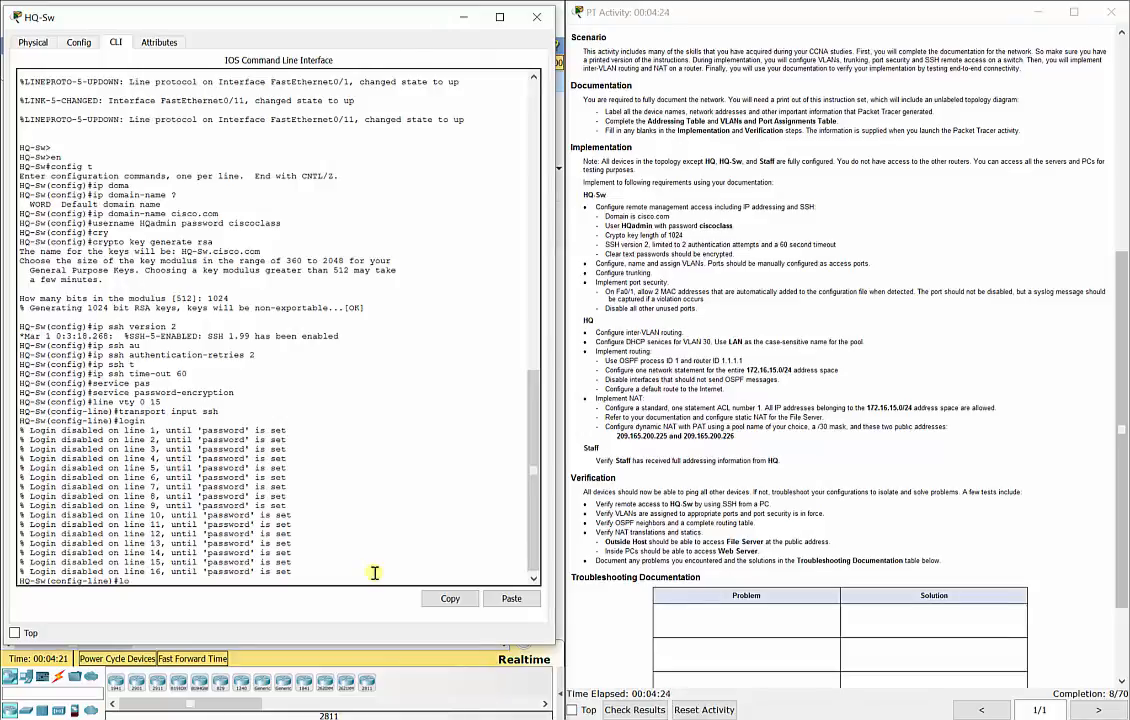
{"action": "type", "text": "login local"}
{"action": "key", "text": "Return"}
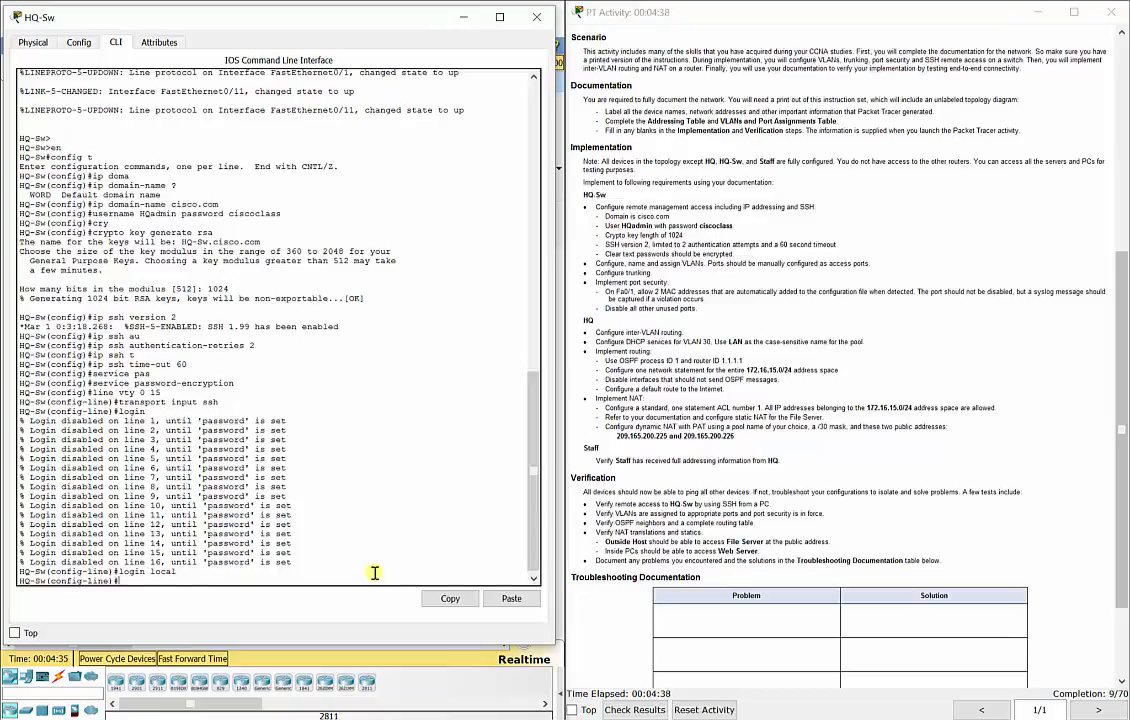
{"action": "type", "text": "exit"}
{"action": "key", "text": "Return"}
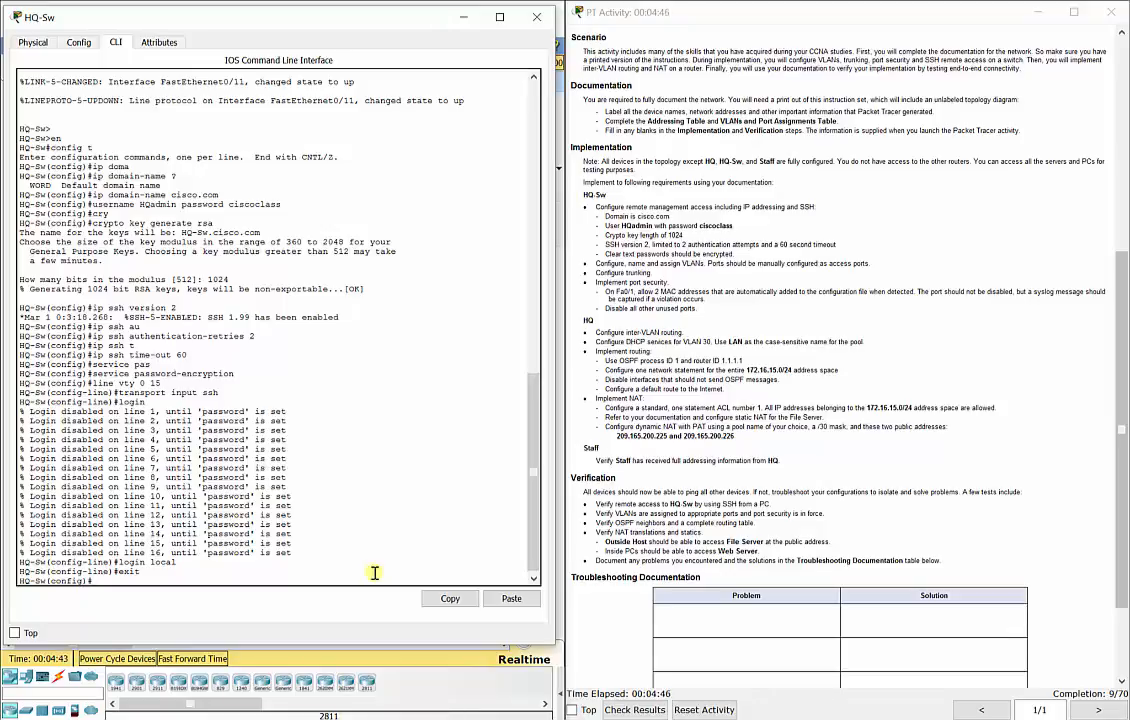
Create VLAN 15 on HQ-Sw, name it Servers, and return to global configuration mode
{"action": "scroll", "coordinate": [660, 332], "scroll_direction": "up", "scroll_amount": 3}
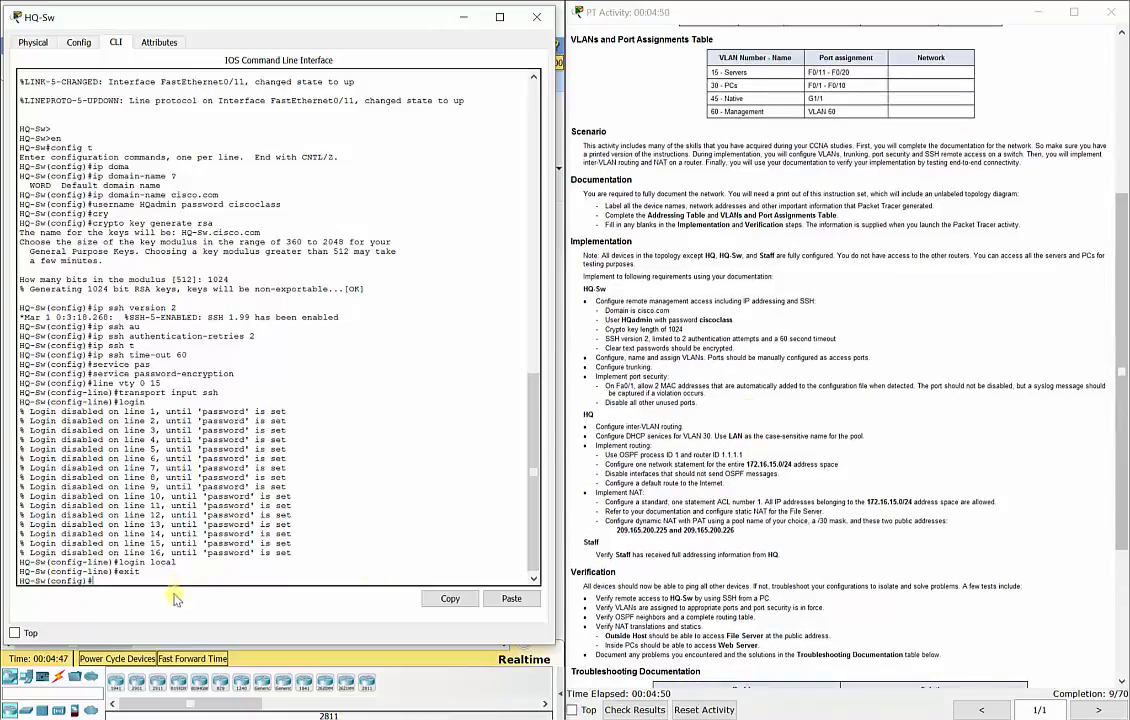
{"action": "type", "text": "vlan 15"}
{"action": "key", "text": "Return"}
{"action": "type", "text": "name Ser"}
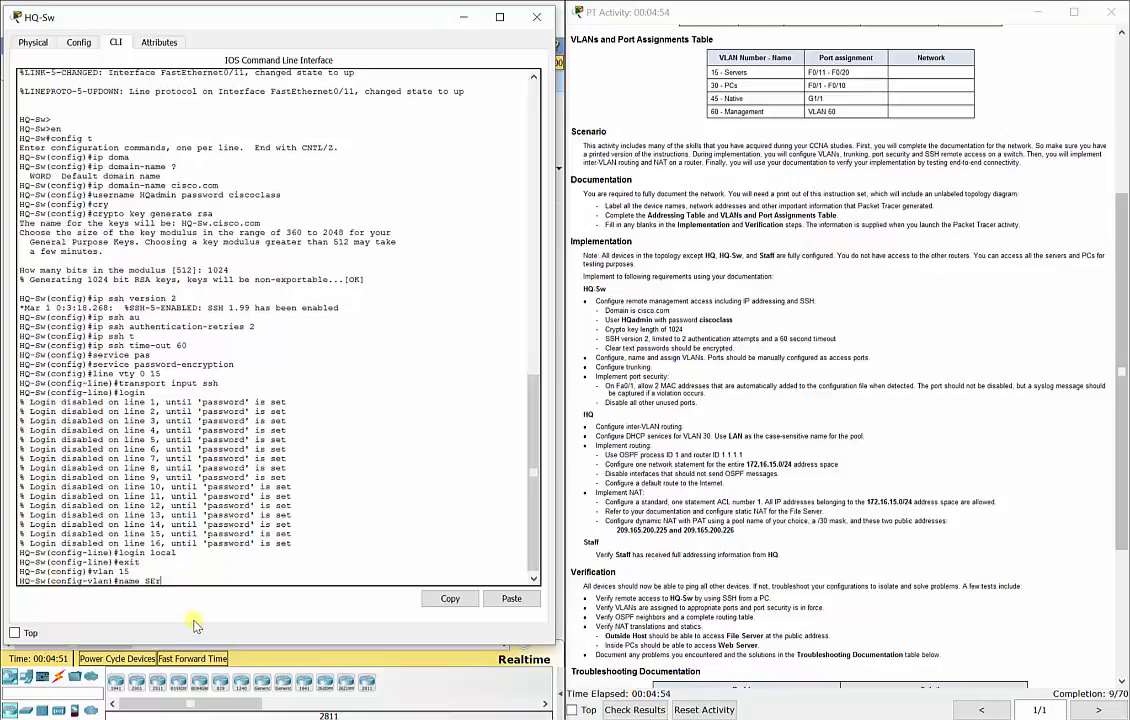
{"action": "type", "text": "vers"}
{"action": "key", "text": "Return"}
{"action": "type", "text": "e"}
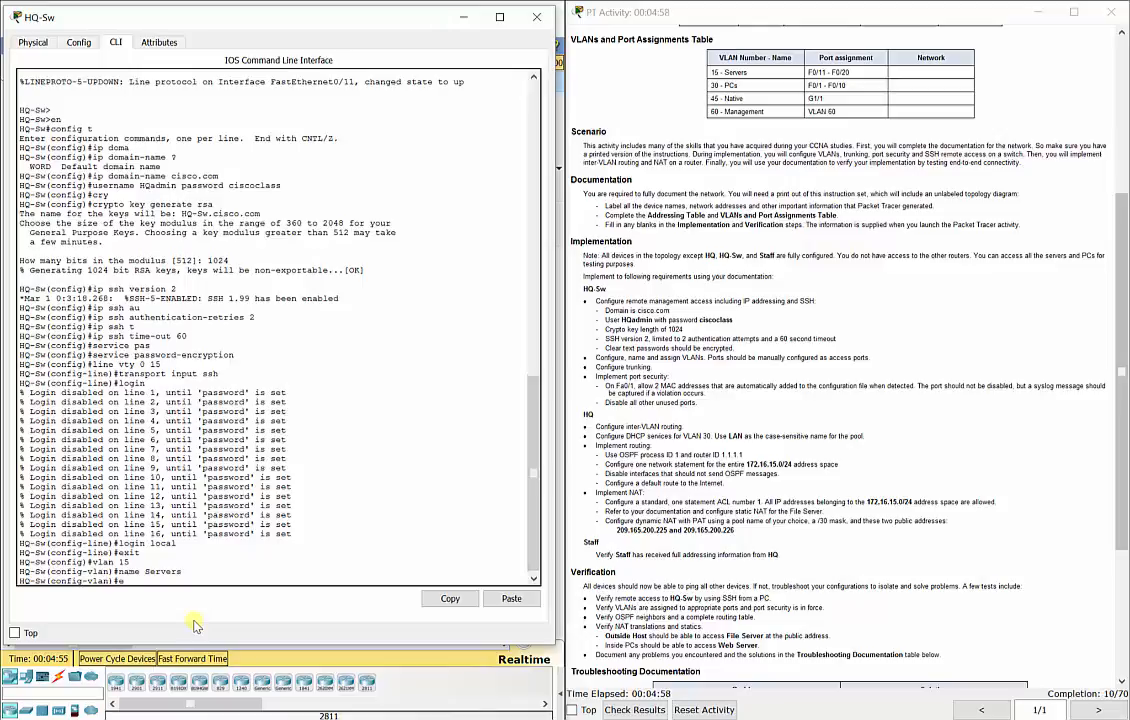
{"action": "type", "text": "xit"}
{"action": "key", "text": "Return"}
Create VLAN 30 with the name PCs and leave VLAN configuration mode
{"action": "type", "text": "vlan 30"}
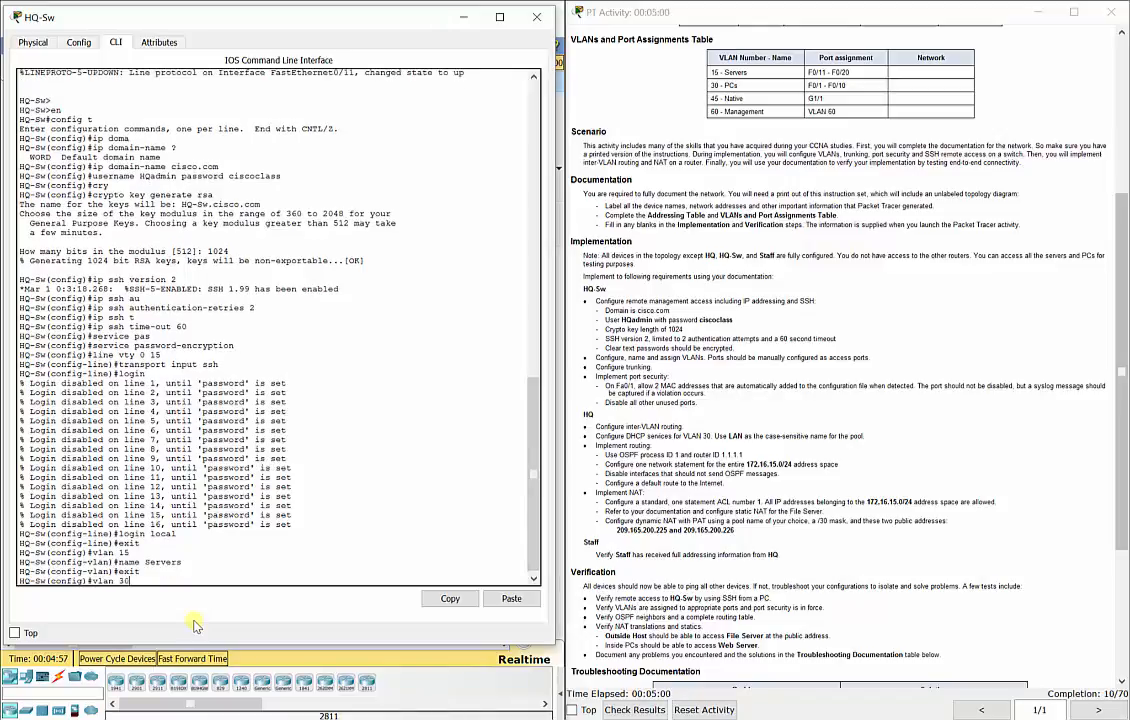
{"action": "key", "text": "Return"}
{"action": "type", "text": "name PC"}
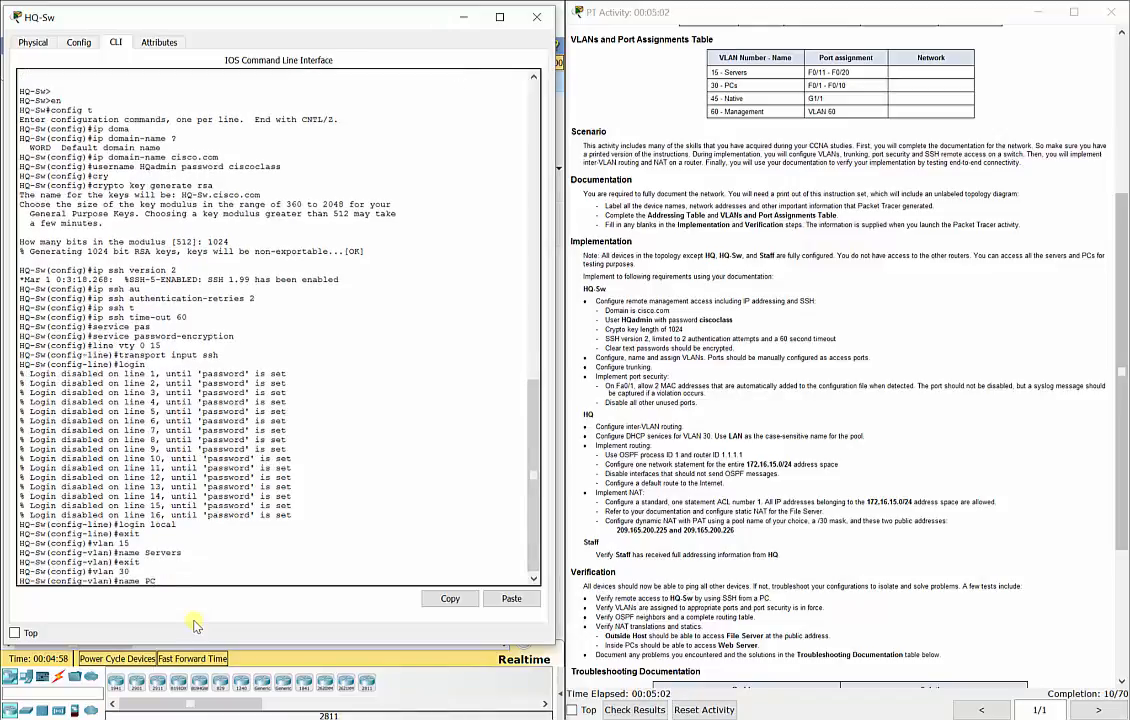
{"action": "type", "text": "s"}
{"action": "key", "text": "Return"}
{"action": "type", "text": "exit"}
{"action": "key", "text": "Return"}
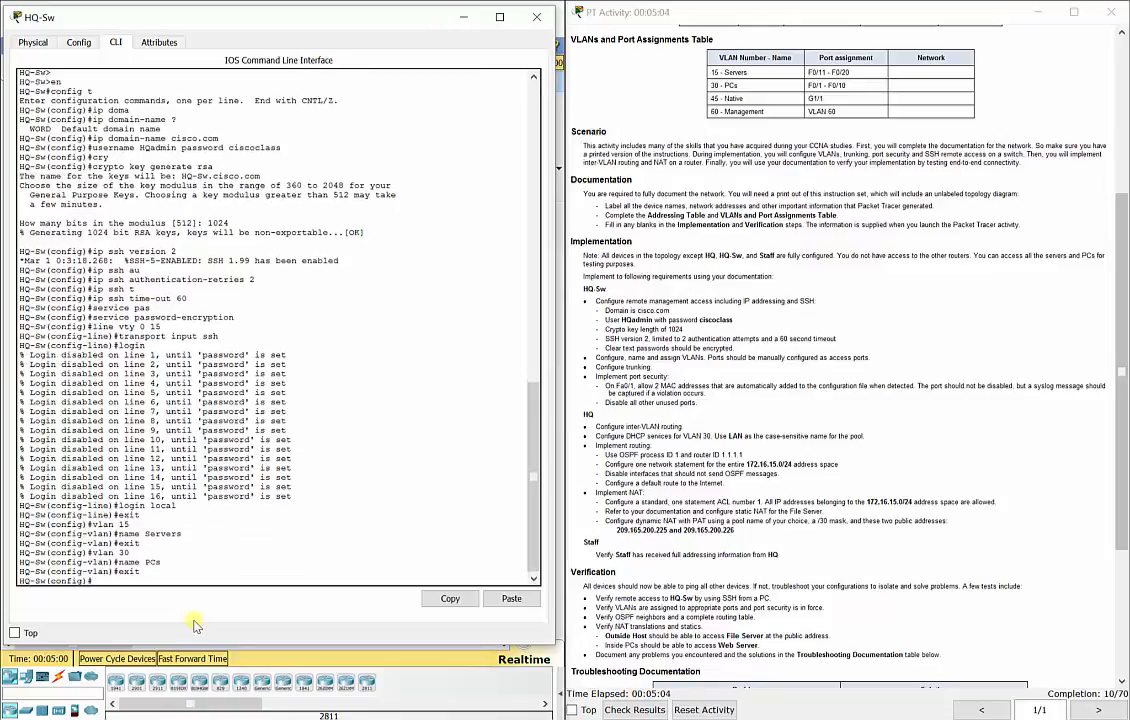
Create VLAN 45 with the name Native and leave VLAN configuration mode
{"action": "type", "text": "vlan 45"}
{"action": "key", "text": "Return"}
{"action": "type", "text": "na"}
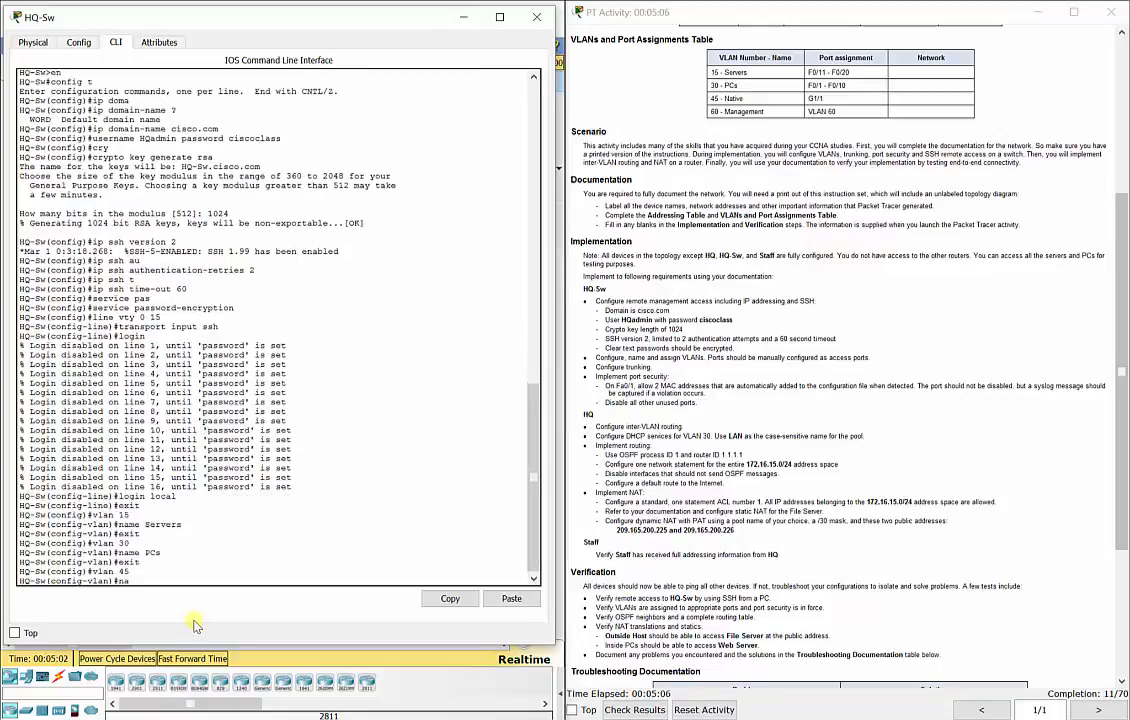
{"action": "type", "text": "me Native"}
{"action": "key", "text": "Return"}
{"action": "type", "text": "exit"}
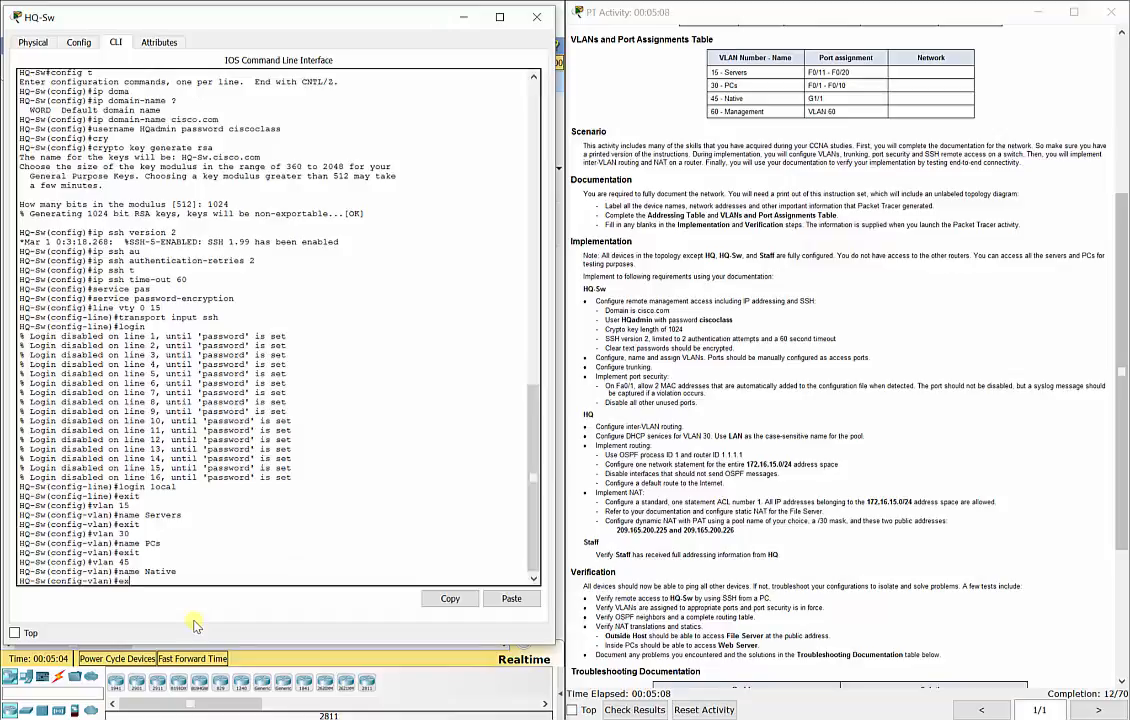
{"action": "key", "text": "Return"}
Create VLAN 60 with the name Management and leave VLAN configuration mode
{"action": "type", "text": "vlan "}
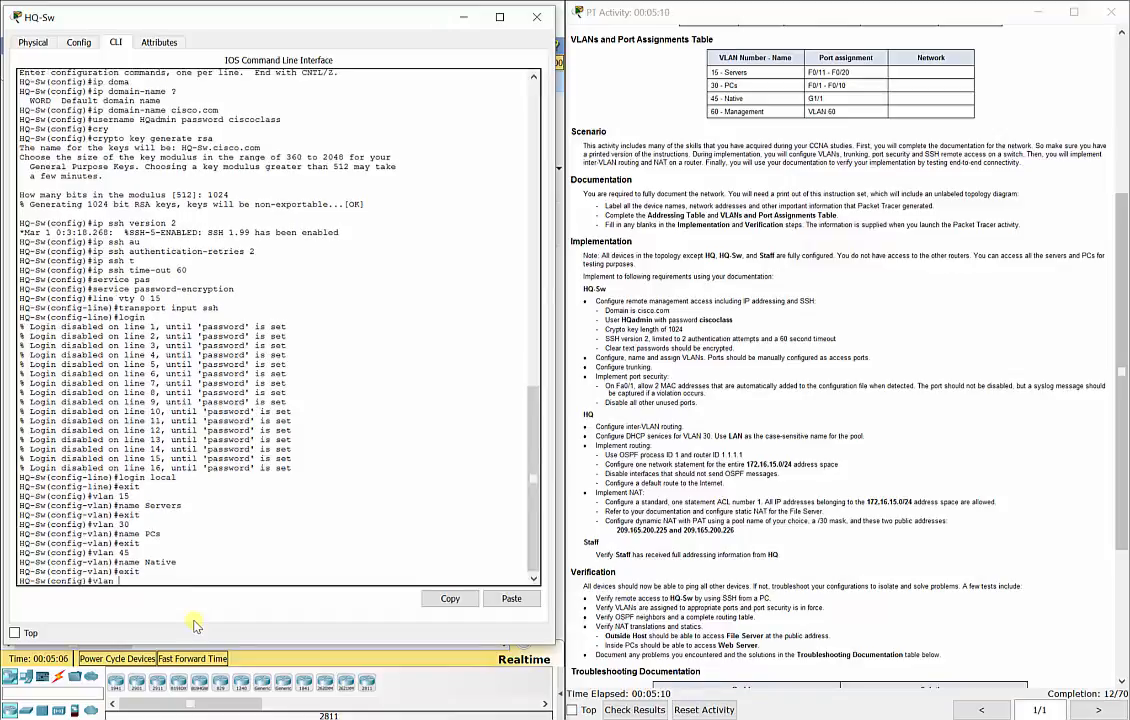
{"action": "type", "text": "60"}
{"action": "key", "text": "Return"}
{"action": "type", "text": "na"}
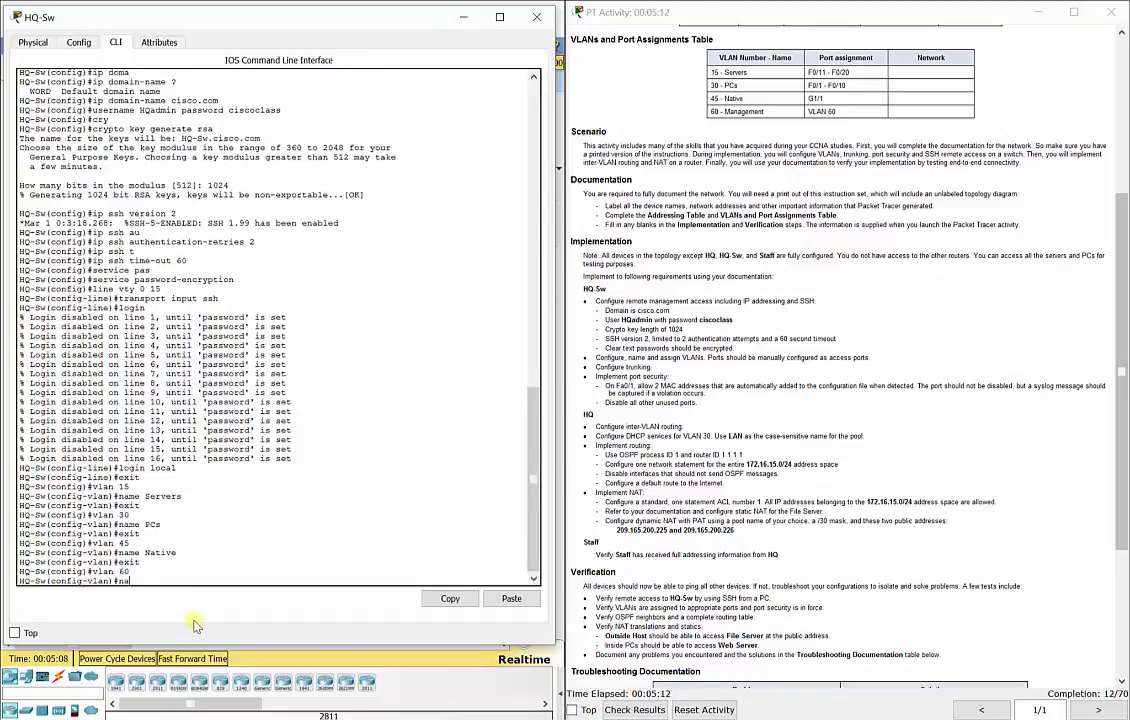
{"action": "type", "text": "me Management"}
{"action": "key", "text": "Return"}
{"action": "type", "text": "exit"}
{"action": "key", "text": "Return"}
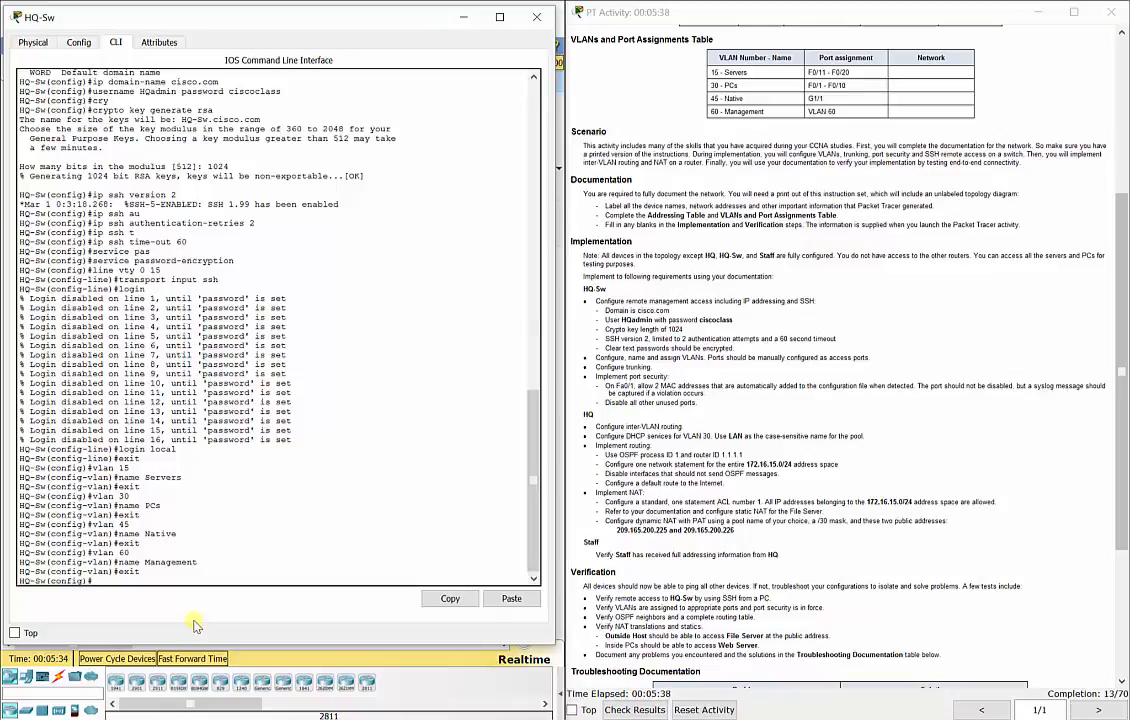
Set the port range Fa0/11-20 on HQ-Sw to static access mode
{"action": "type", "text": "int"}
{"action": "type", "text": " range"}
{"action": "type", "text": " fa0."}
{"action": "type", "text": "11-20"}
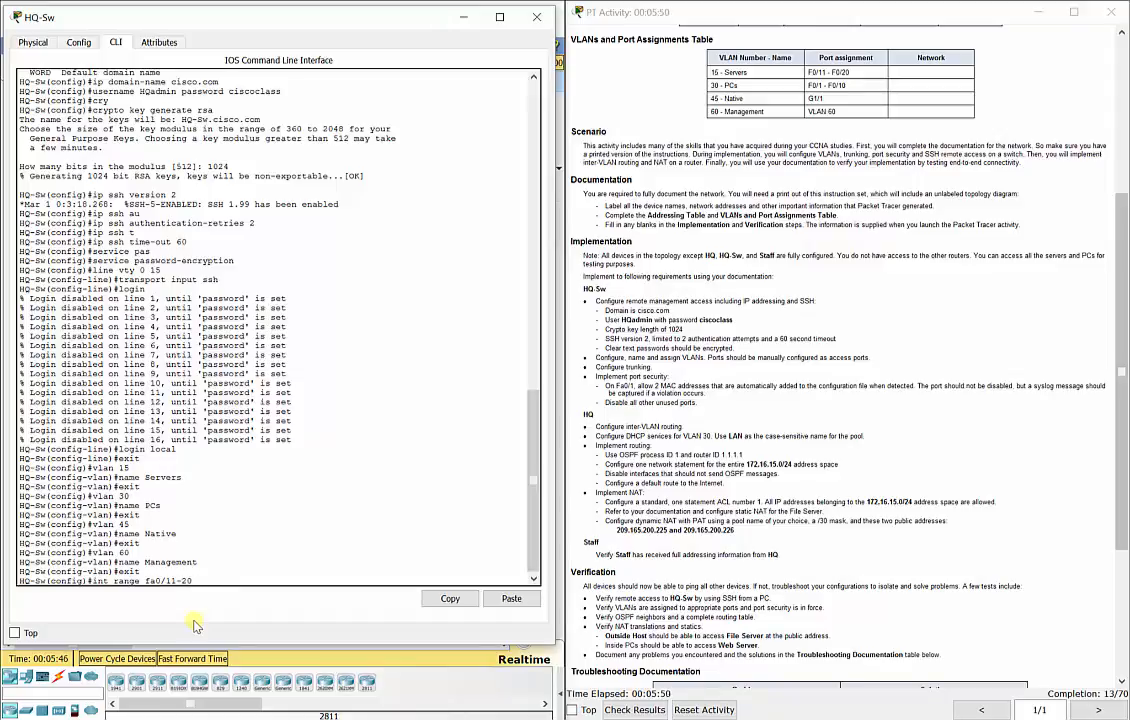
{"action": "key", "text": "Return"}
{"action": "type", "text": "switchport mode access"}
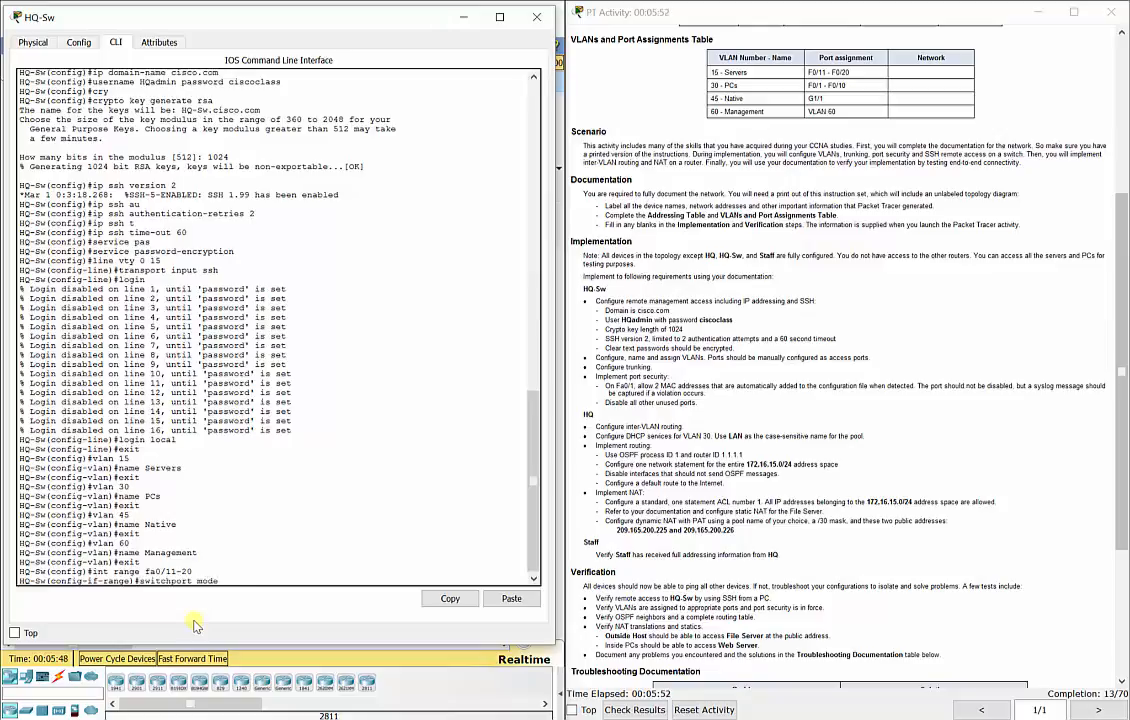
{"action": "key", "text": "Return"}
Assign ports Fa0/11-20 to access VLAN 15 and enable them, returning to global configuration mode
{"action": "type", "text": "switchport access vlan "}
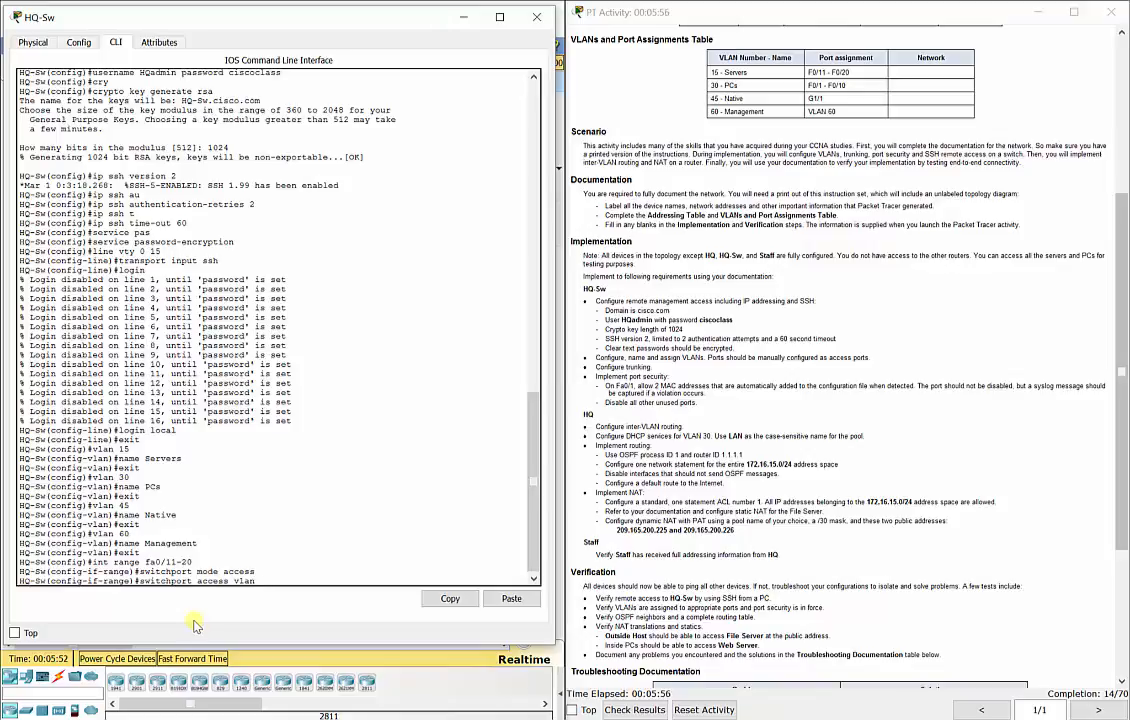
{"action": "type", "text": "15"}
{"action": "key", "text": "Return"}
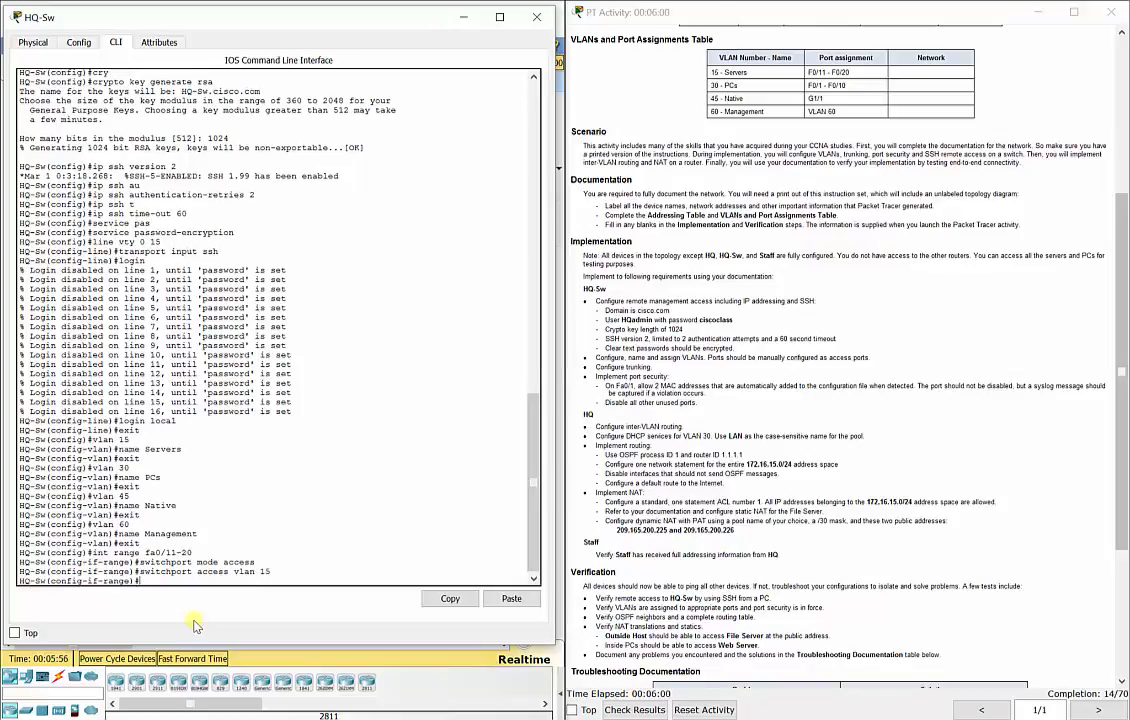
{"action": "type", "text": "no shut"}
{"action": "key", "text": "Return"}
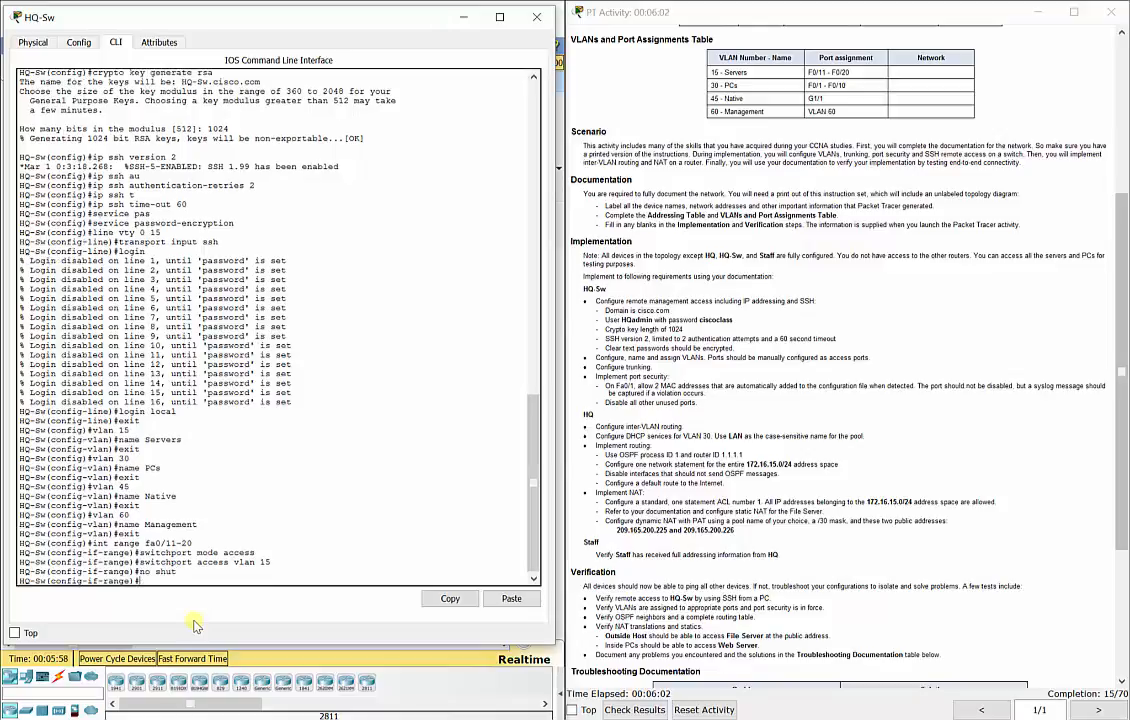
{"action": "type", "text": "exit"}
{"action": "key", "text": "Return"}
Set the port range Fa0/1-10 on HQ-Sw to static access mode
{"action": "type", "text": "int "}
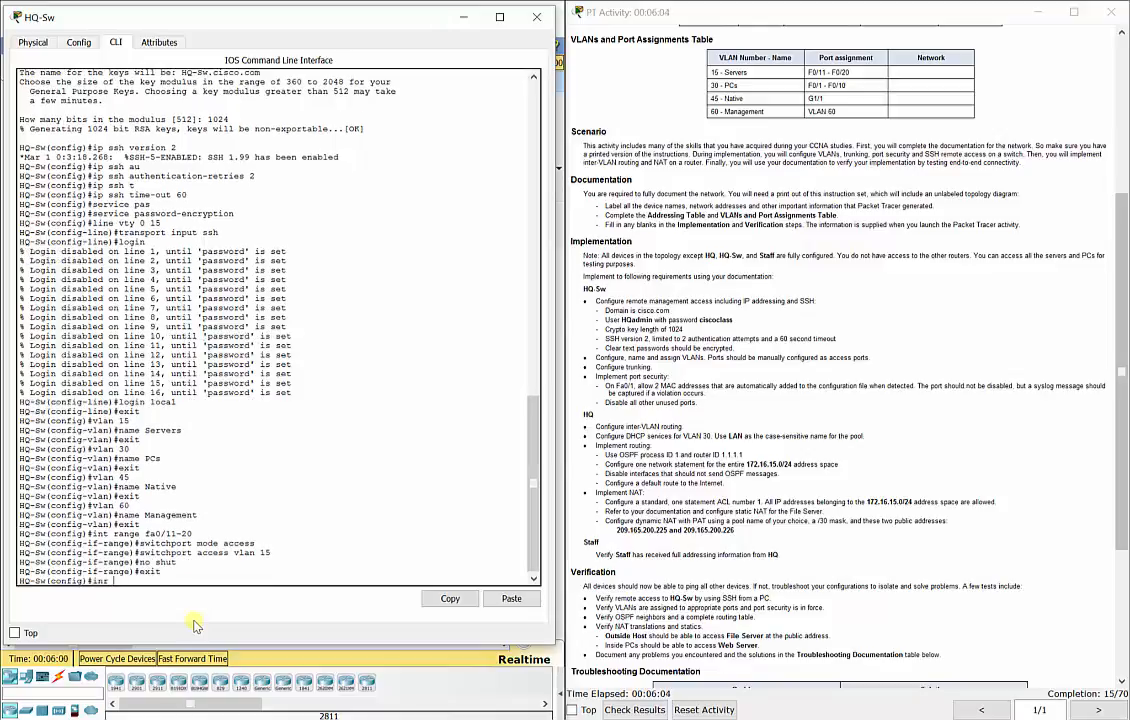
{"action": "type", "text": "t range fa0/1-10"}
{"action": "key", "text": "Return"}
{"action": "type", "text": "s"}
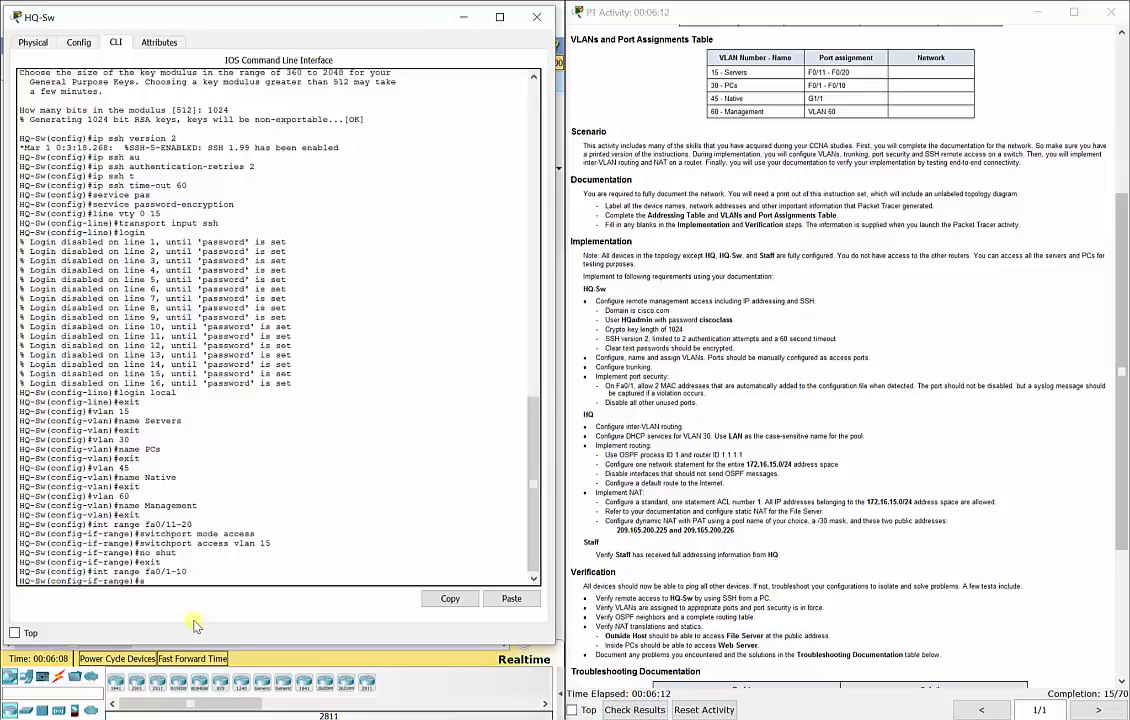
{"action": "type", "text": "witchpoprt"}
{"action": "key", "text": "BackSpace"}
{"action": "key", "text": "BackSpace"}
{"action": "key", "text": "BackSpace"}
{"action": "key", "text": "BackSpace"}
{"action": "type", "text": "rt mode access"}
{"action": "key", "text": "Return"}
Assign ports Fa0/1-10 to access VLAN 30 and enable them, returning to global configuration mode
{"action": "type", "text": "switch"}
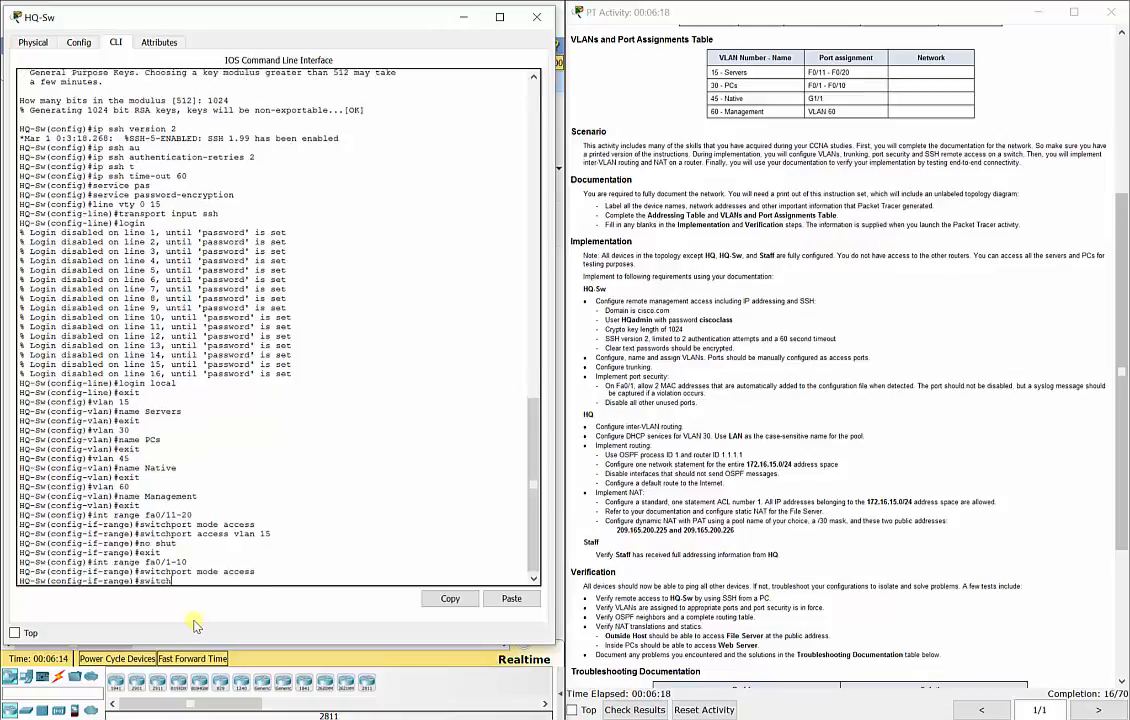
{"action": "type", "text": "port access vlan 30"}
{"action": "key", "text": "Return"}
{"action": "type", "text": "no shut"}
{"action": "key", "text": "Return"}
{"action": "type", "text": "exit"}
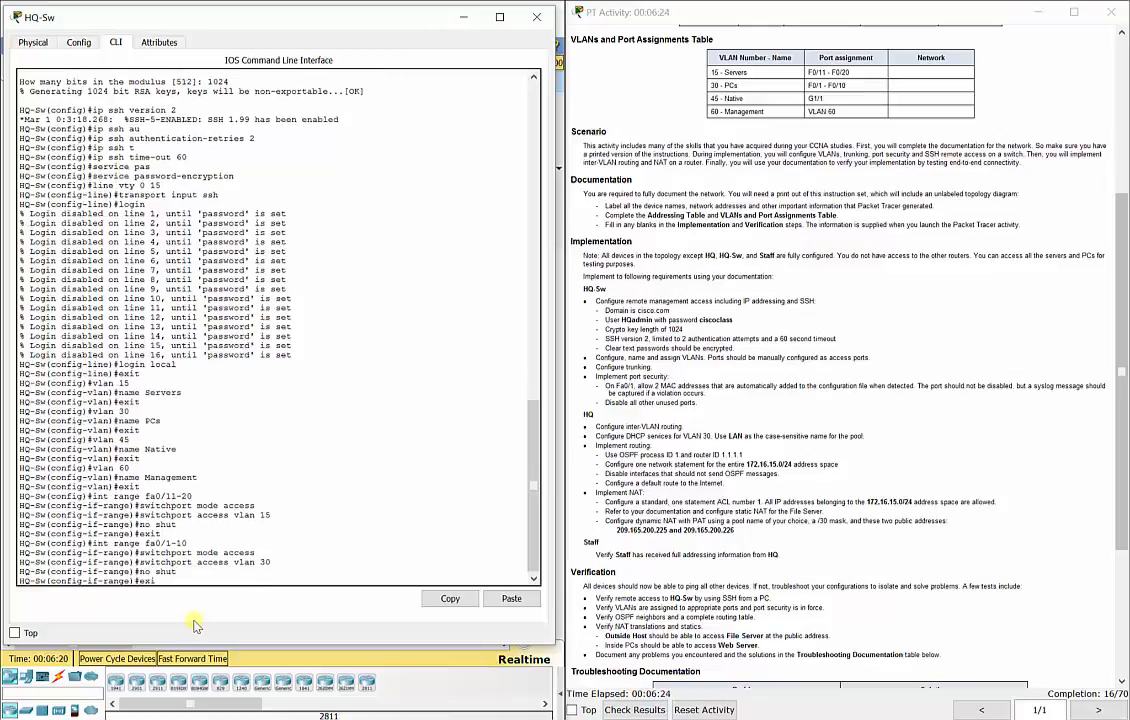
{"action": "key", "text": "Return"}
Check in the topology which ports link HQ-Sw to HQ and enter interface configuration for G0/1 on HQ-Sw
{"action": "type", "text": "int range"}
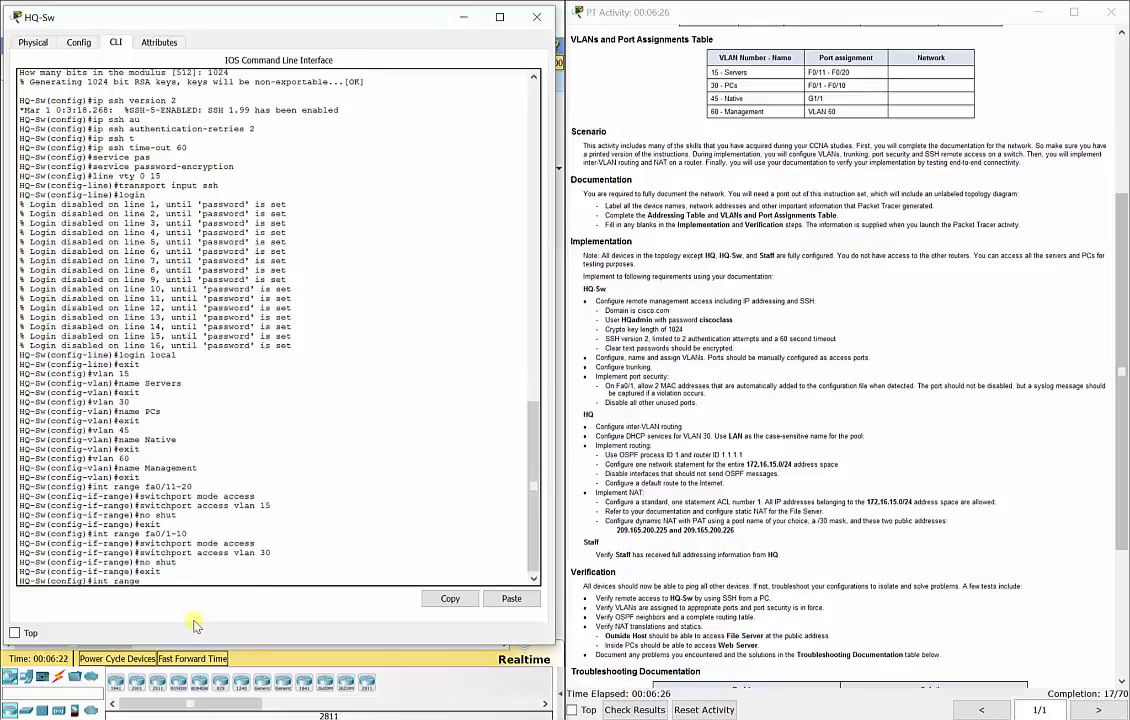
{"action": "key", "text": "BackSpace"}
{"action": "key", "text": "BackSpace"}
{"action": "key", "text": "BackSpace"}
{"action": "key", "text": "BackSpace"}
{"action": "key", "text": "BackSpace"}
{"action": "type", "text": "g0/1"}
{"action": "left_click", "coordinate": [461, 18]}
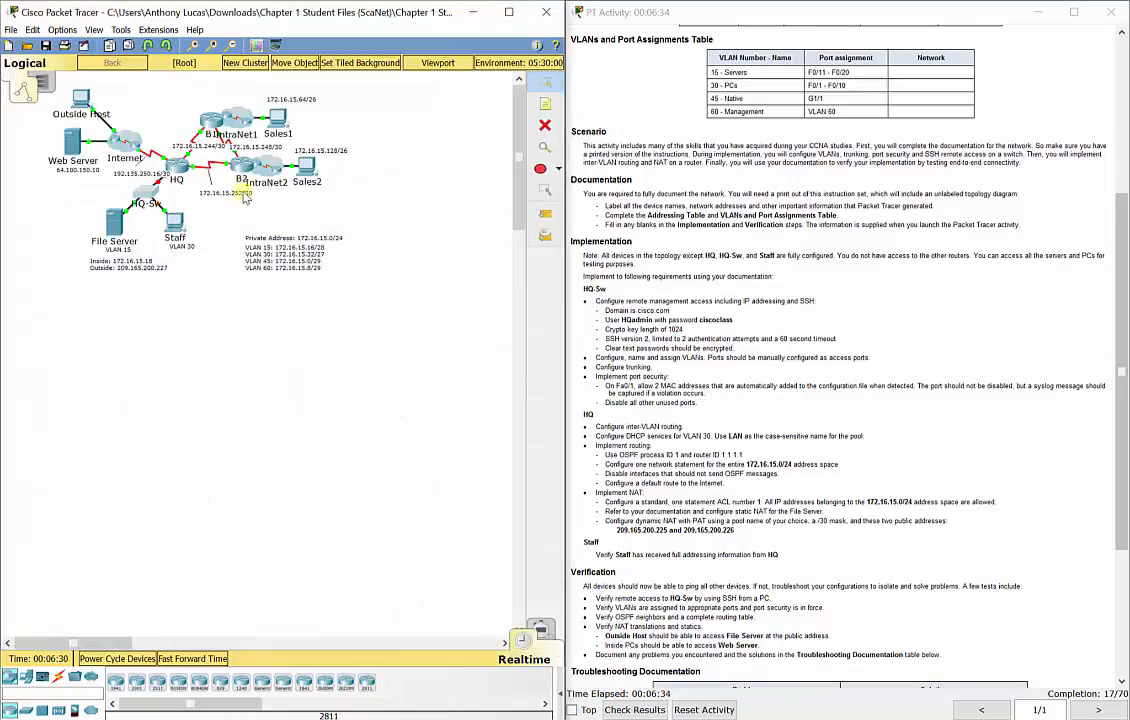
{"action": "mouse_move", "coordinate": [163, 183]}
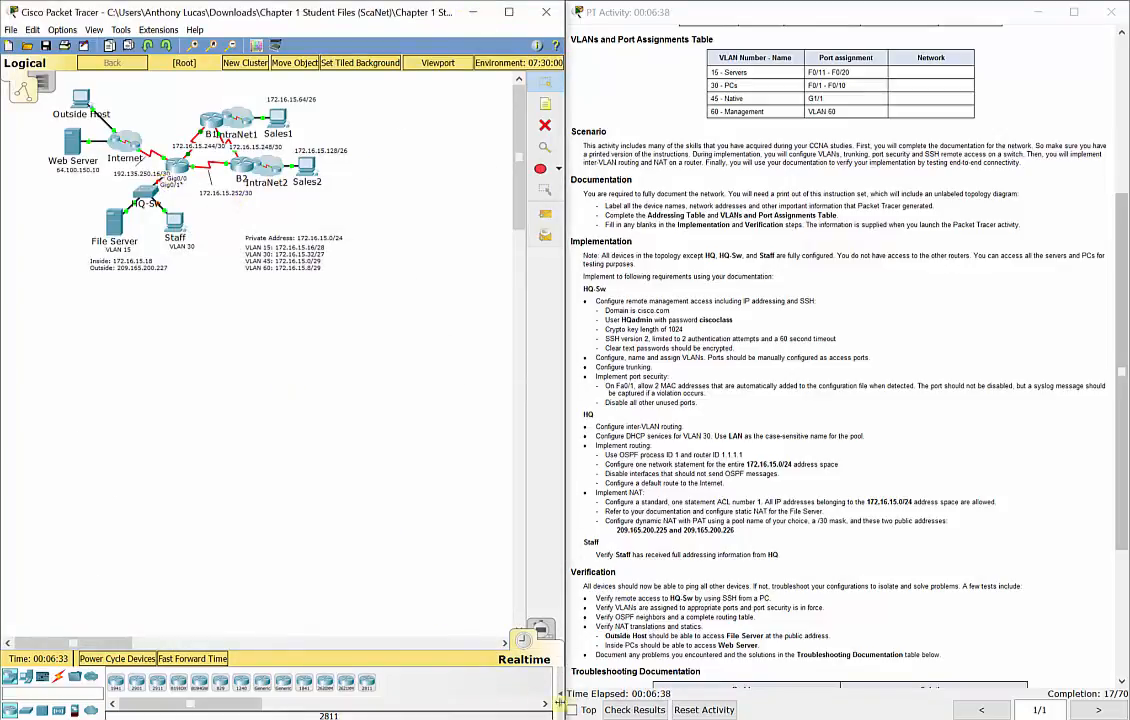
{"action": "left_click", "coordinate": [600, 718]}
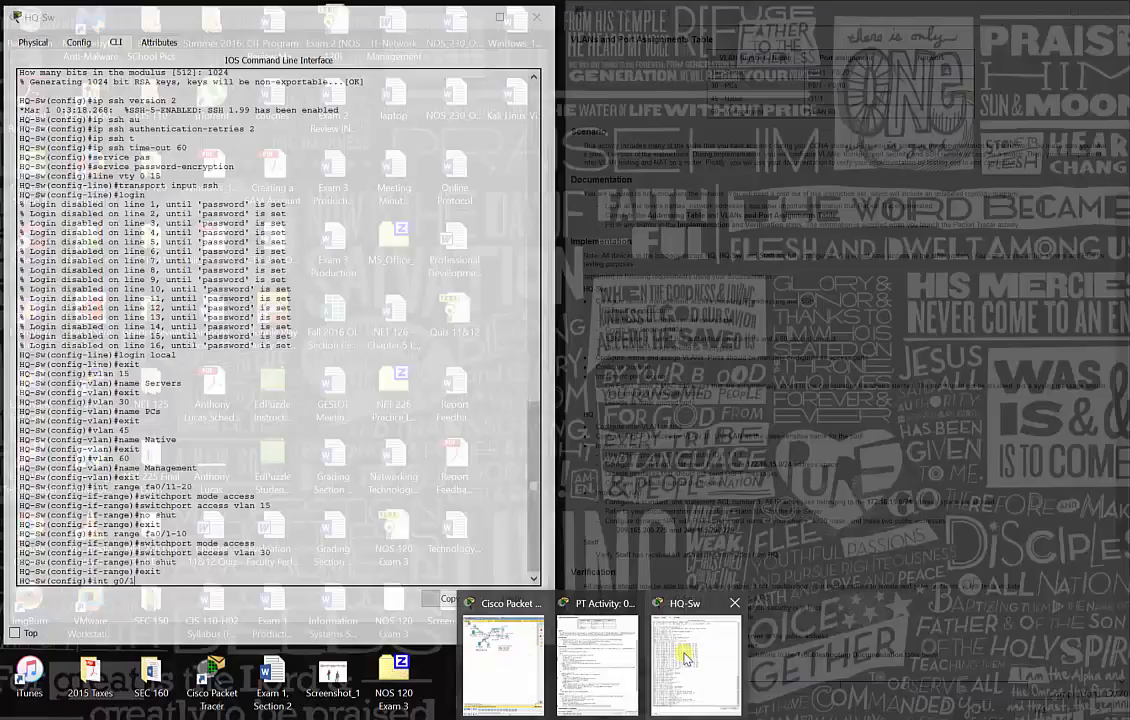
{"action": "left_click", "coordinate": [695, 660]}
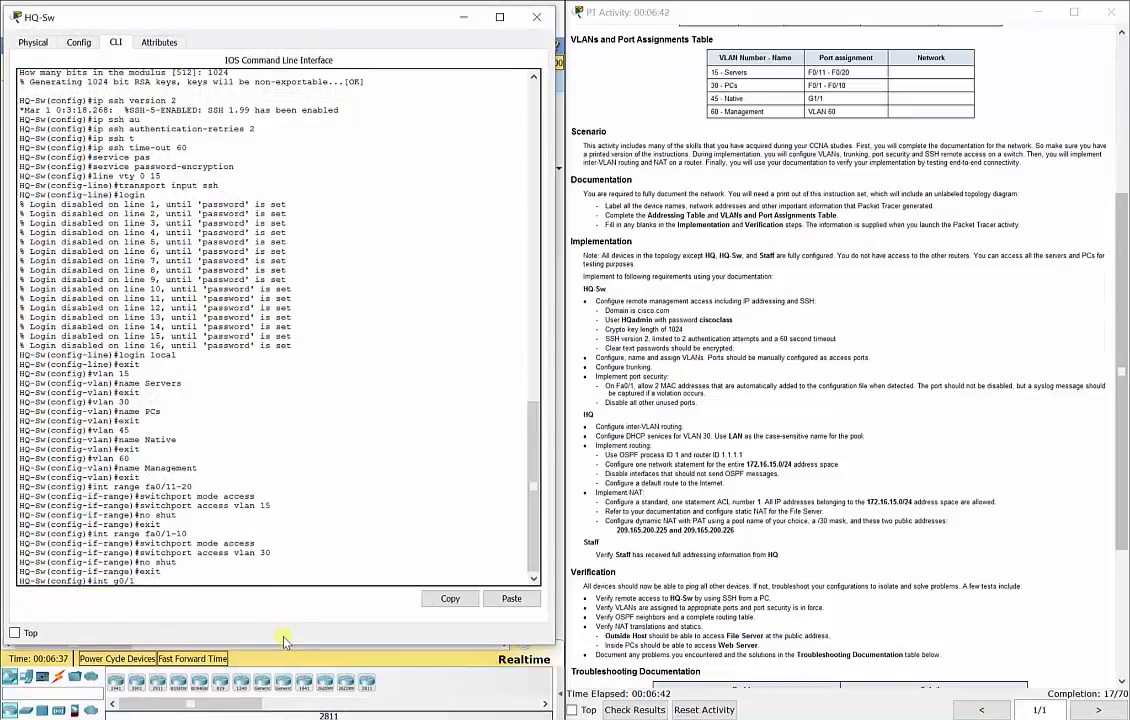
{"action": "key", "text": "Return"}
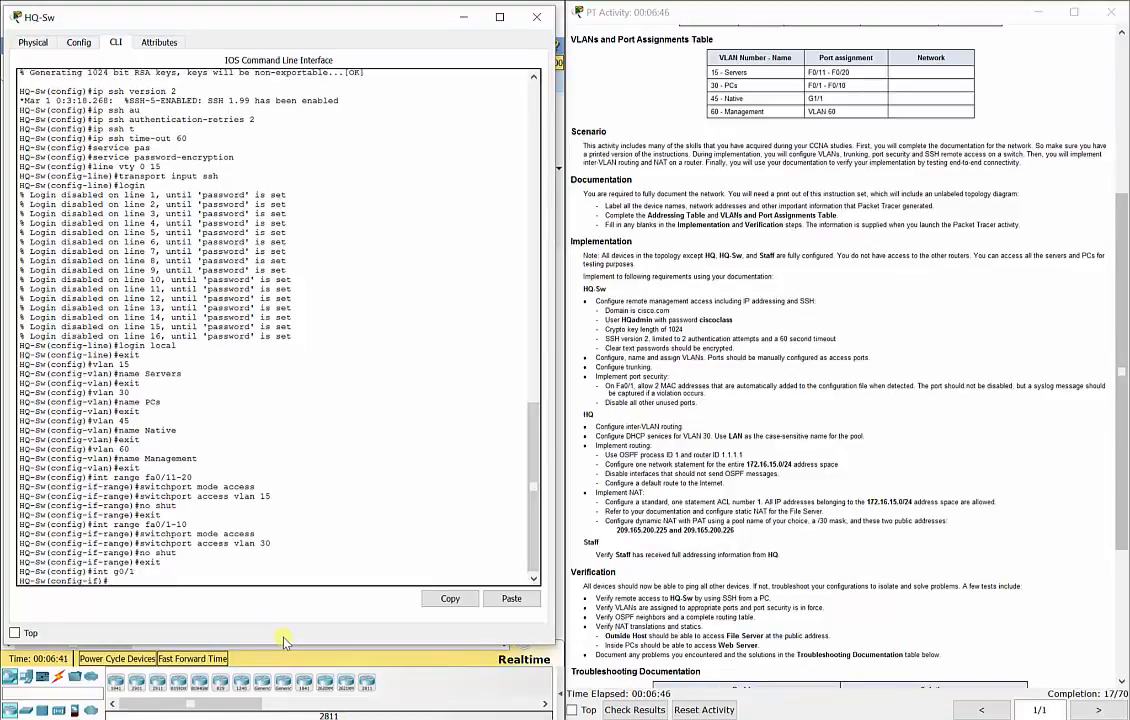
Recheck the HQ link in the topology and set interface G0/1 on HQ-Sw to trunk mode
{"action": "left_click", "coordinate": [465, 18]}
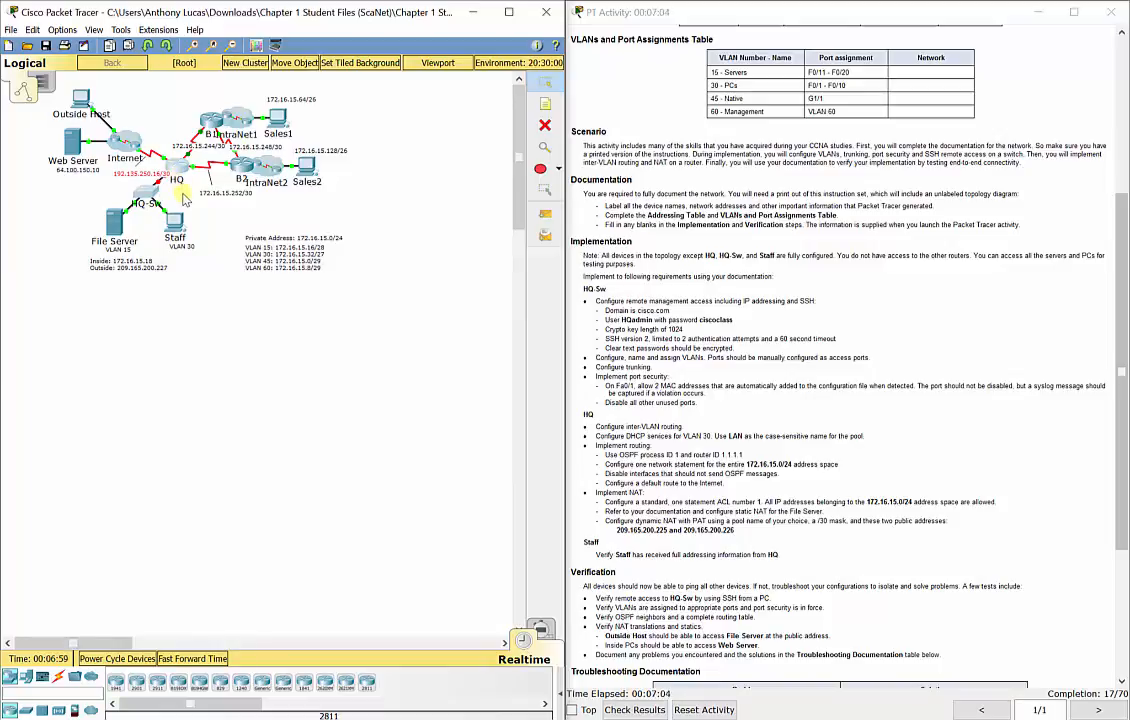
{"action": "left_click", "coordinate": [602, 717]}
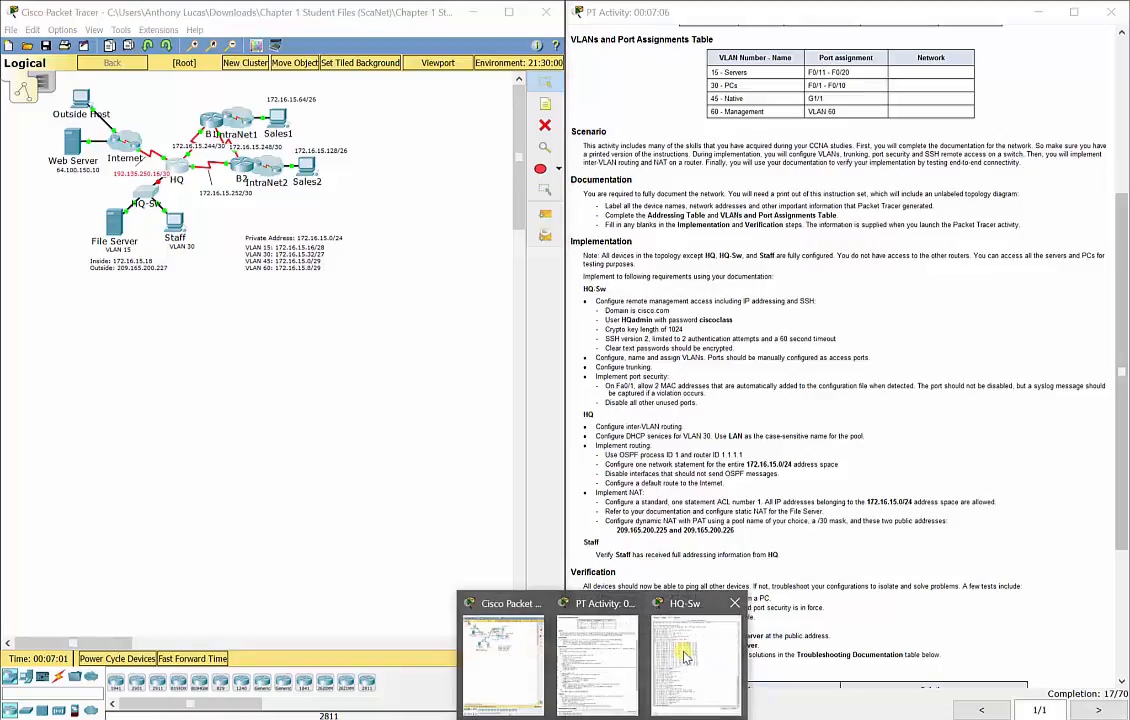
{"action": "left_click", "coordinate": [684, 650]}
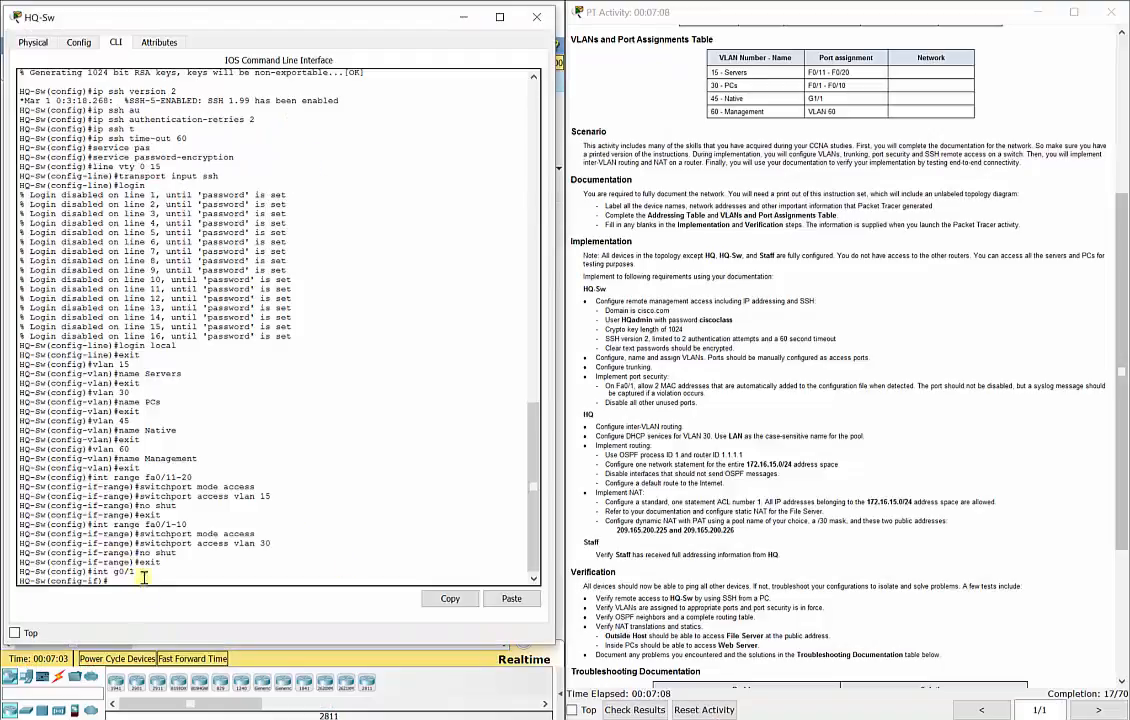
{"action": "type", "text": "switchport mode trunk"}
{"action": "key", "text": "Return"}
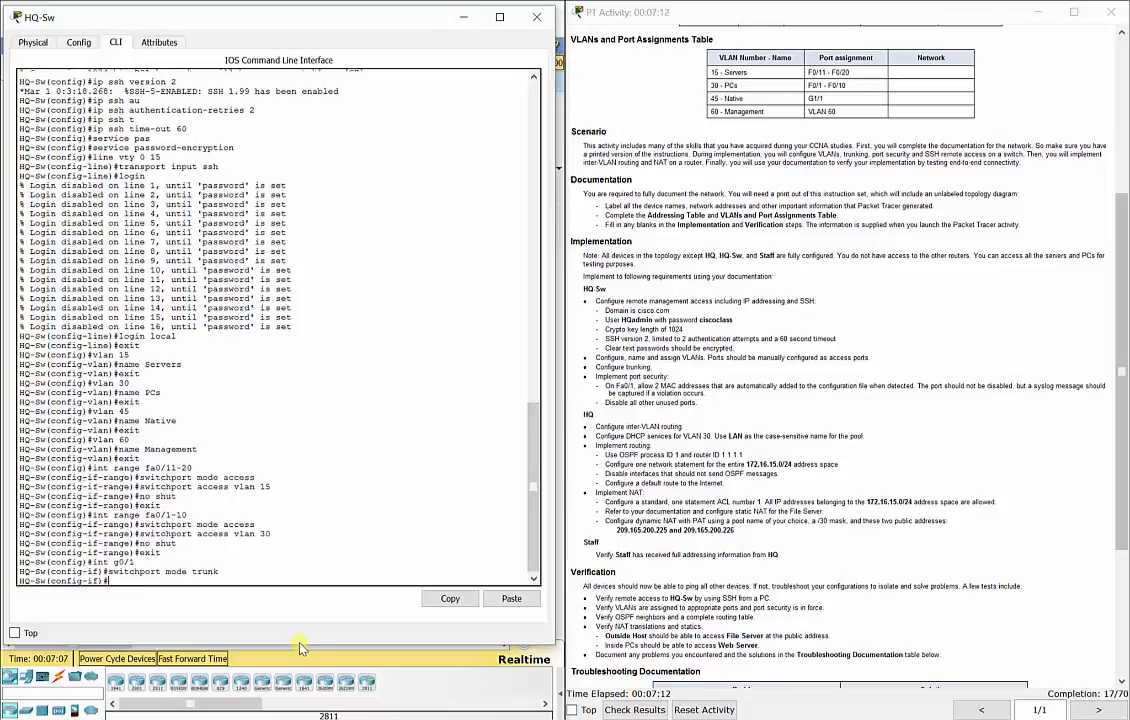
Set VLAN 45 as the native VLAN of the G0/1 trunk
{"action": "type", "text": "switchport trunk"}
{"action": "type", "text": "native vlan"}
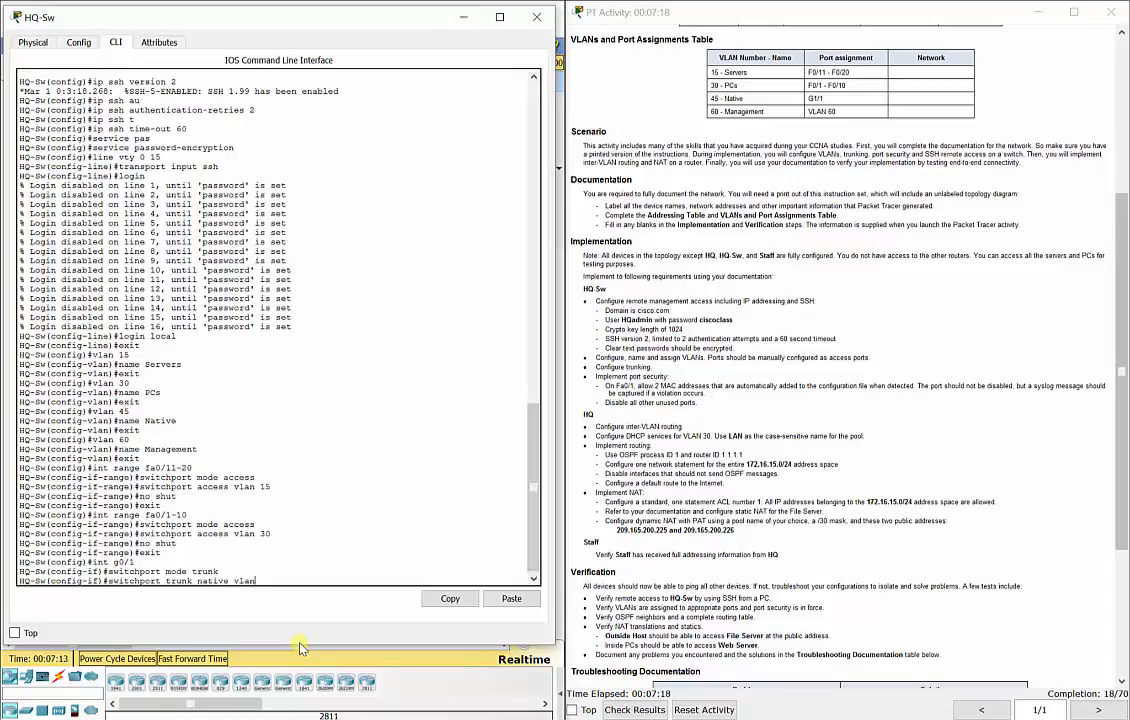
{"action": "type", "text": " 45"}
{"action": "key", "text": "Return"}
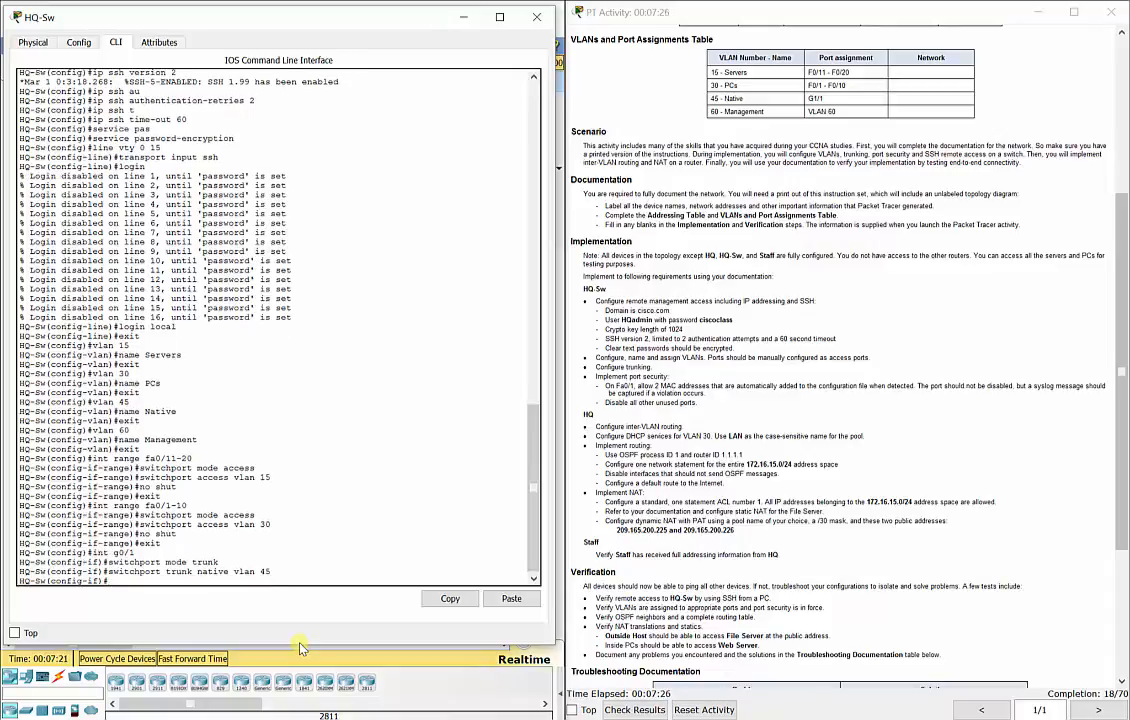
Restrict the VLANs allowed on the G0/1 trunk to 15, 30, 45 and 60
{"action": "type", "text": "switchport trunk allowed vlan "}
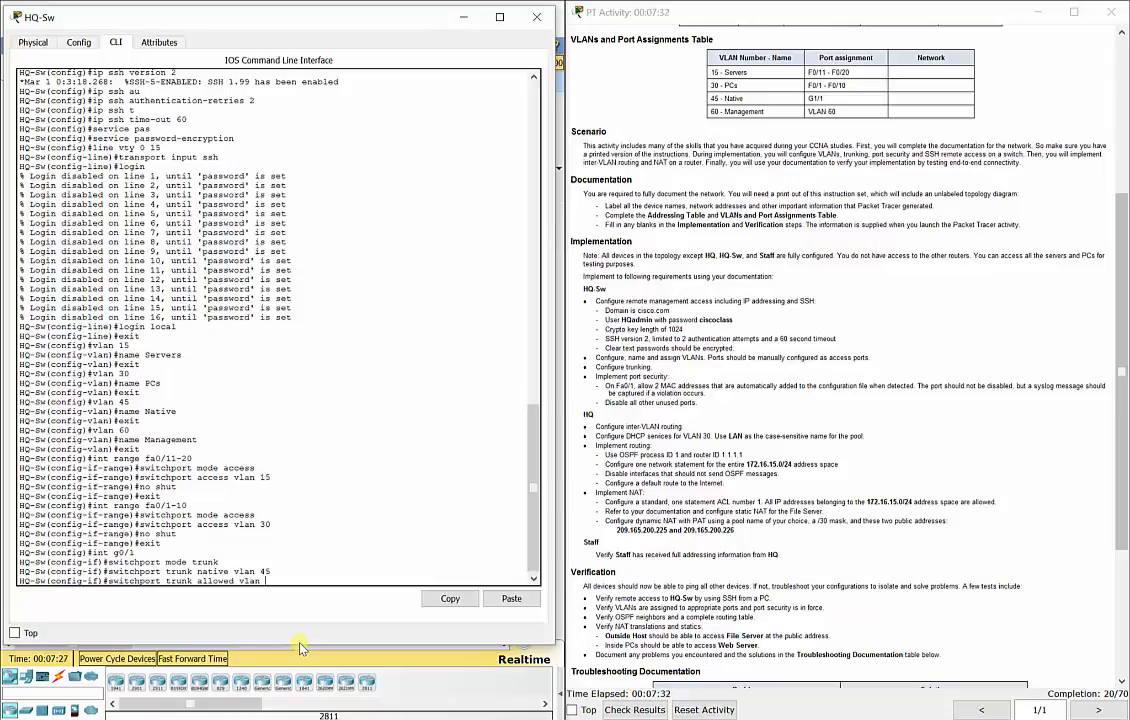
{"action": "type", "text": "15,30,45,60"}
{"action": "key", "text": "Return"}
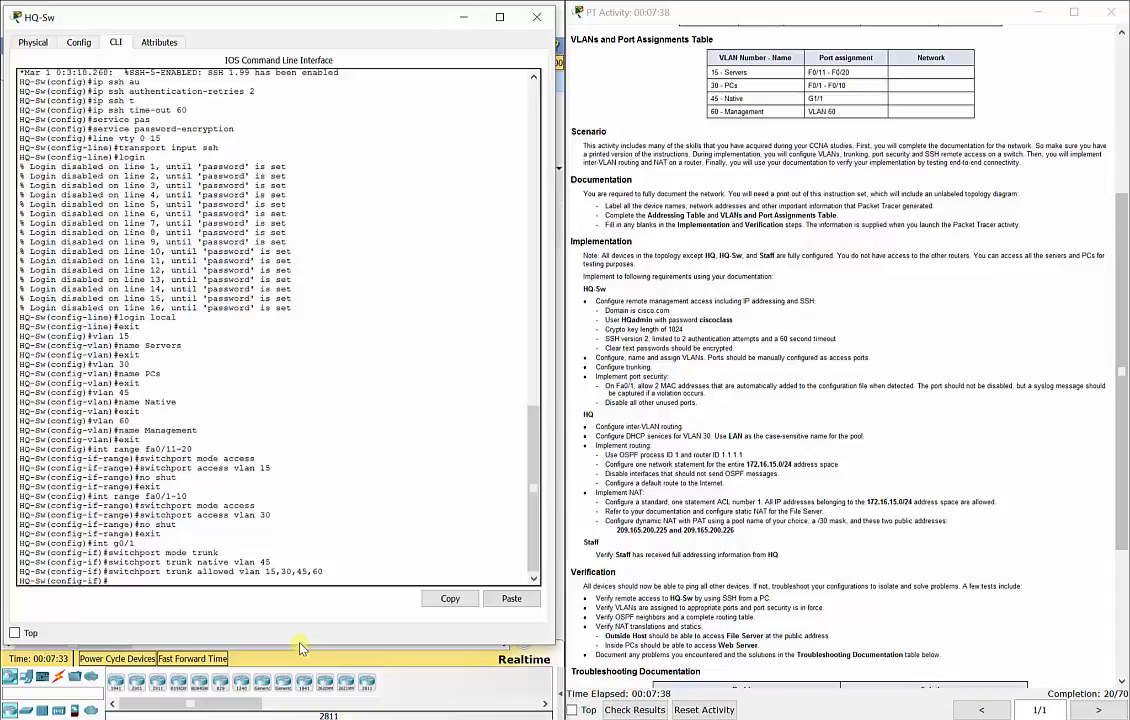
Enable interface G0/1 and return to global configuration mode
{"action": "type", "text": "no shut"}
{"action": "key", "text": "Return"}
{"action": "type", "text": "exit"}
{"action": "key", "text": "Return"}
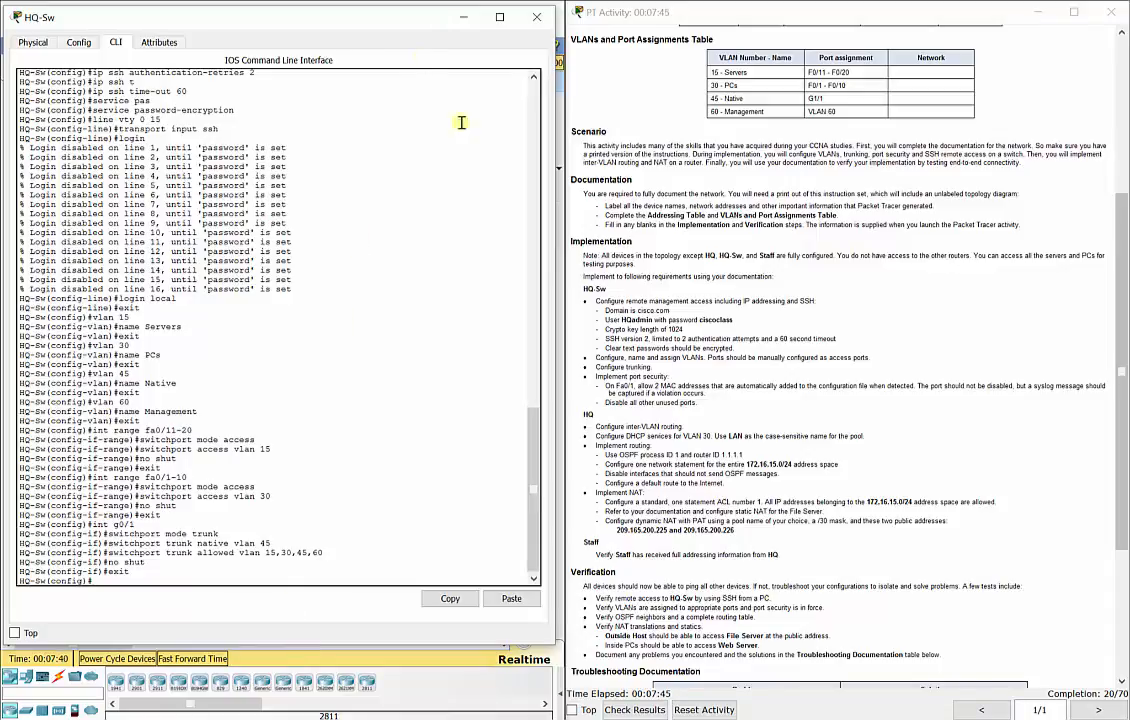
Review the network topology, return to HQ-Sw's command line and open interface VLAN 60 for configuration
{"action": "left_click", "coordinate": [534, 16]}
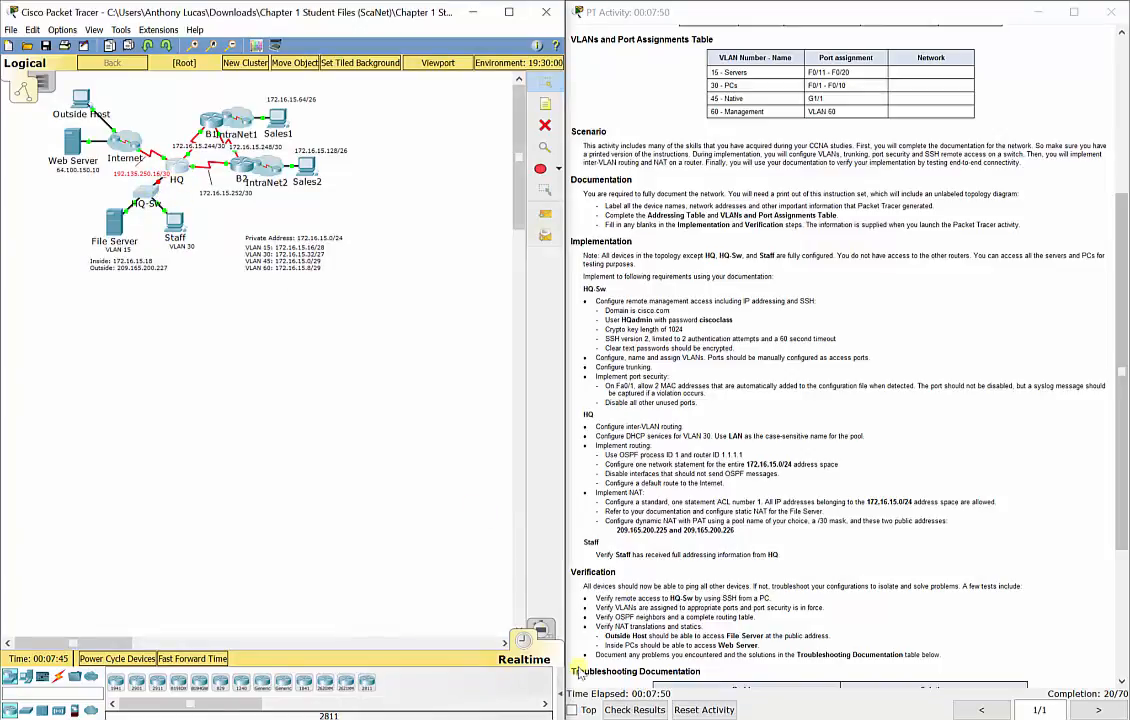
{"action": "mouse_move", "coordinate": [602, 719]}
{"action": "left_click", "coordinate": [700, 675]}
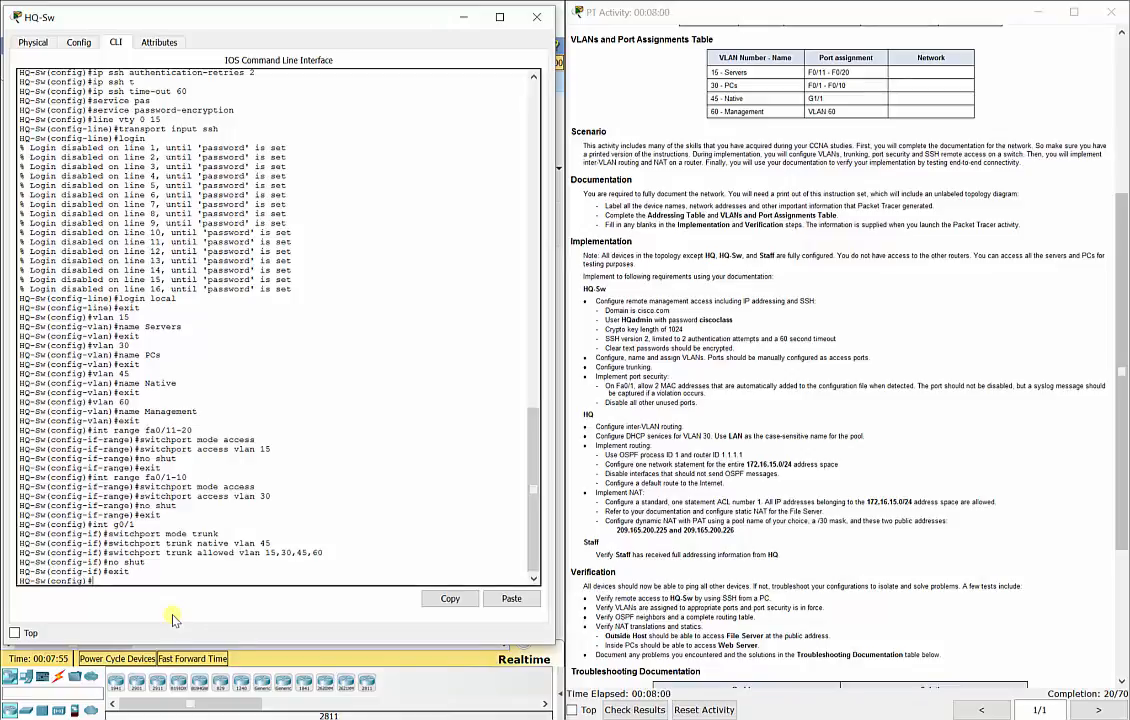
{"action": "type", "text": "int vlan 60"}
{"action": "key", "text": "Return"}
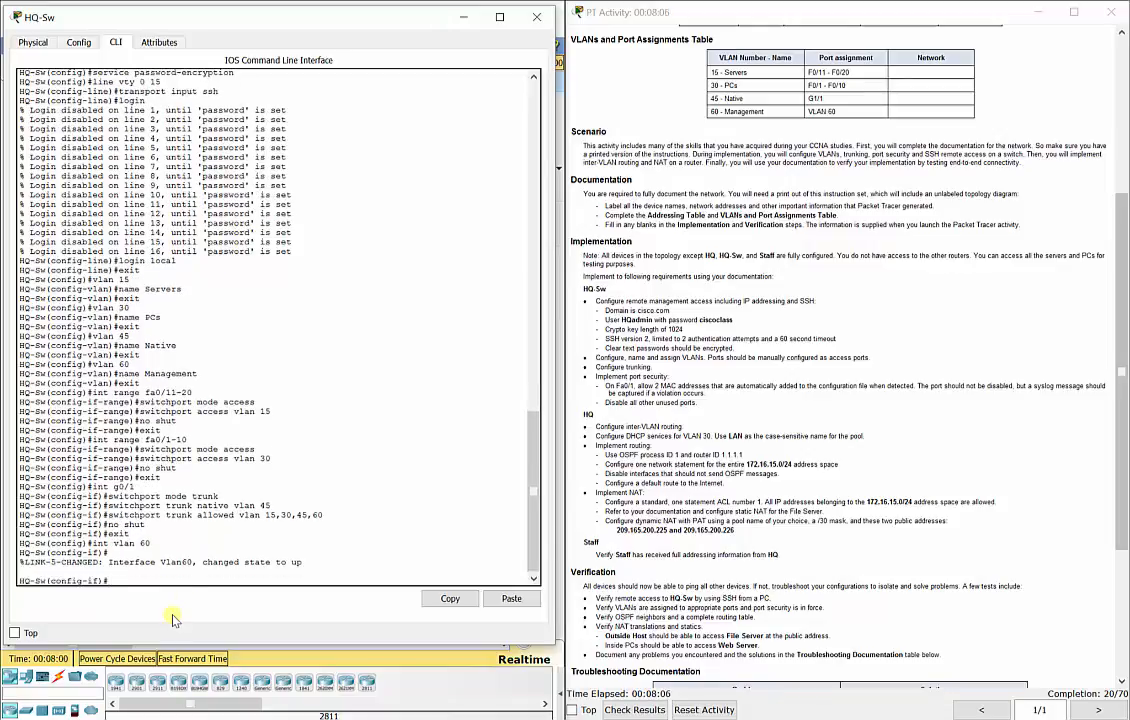
Assign IP address 172.16.15.10 with subnet mask 255.255.255.248 to interface VLAN 60, and return to global configuration mode
{"action": "scroll", "coordinate": [778, 487], "scroll_direction": "up", "scroll_amount": 2}
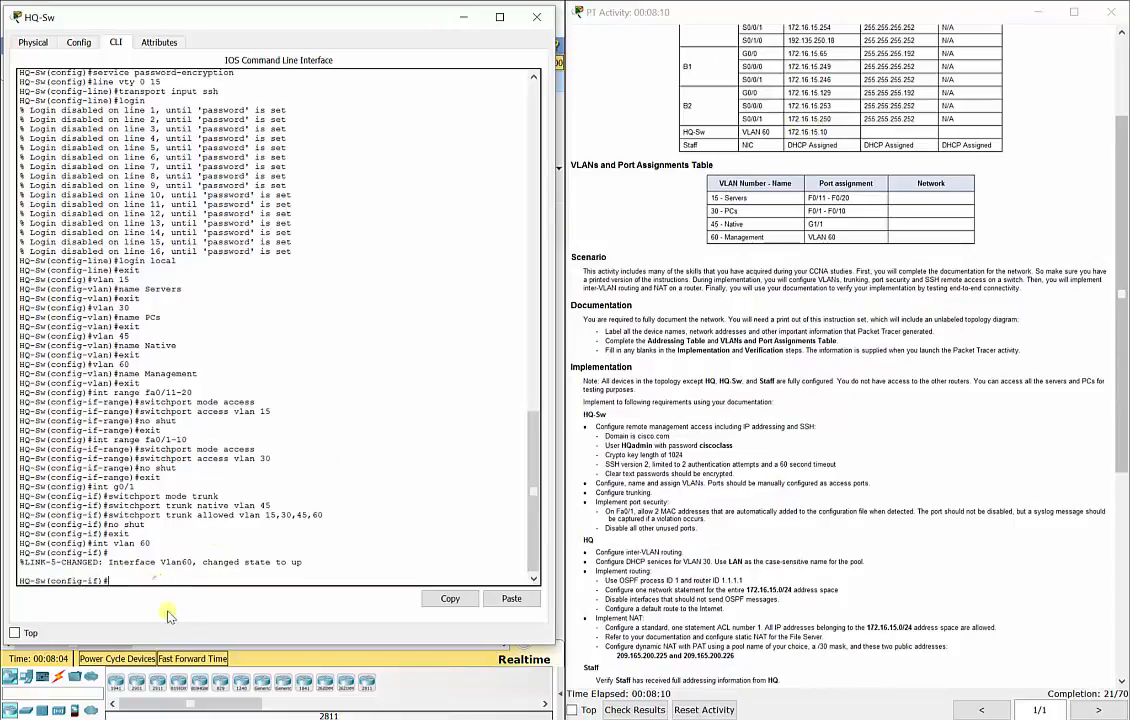
{"action": "type", "text": "ip add 172.16"}
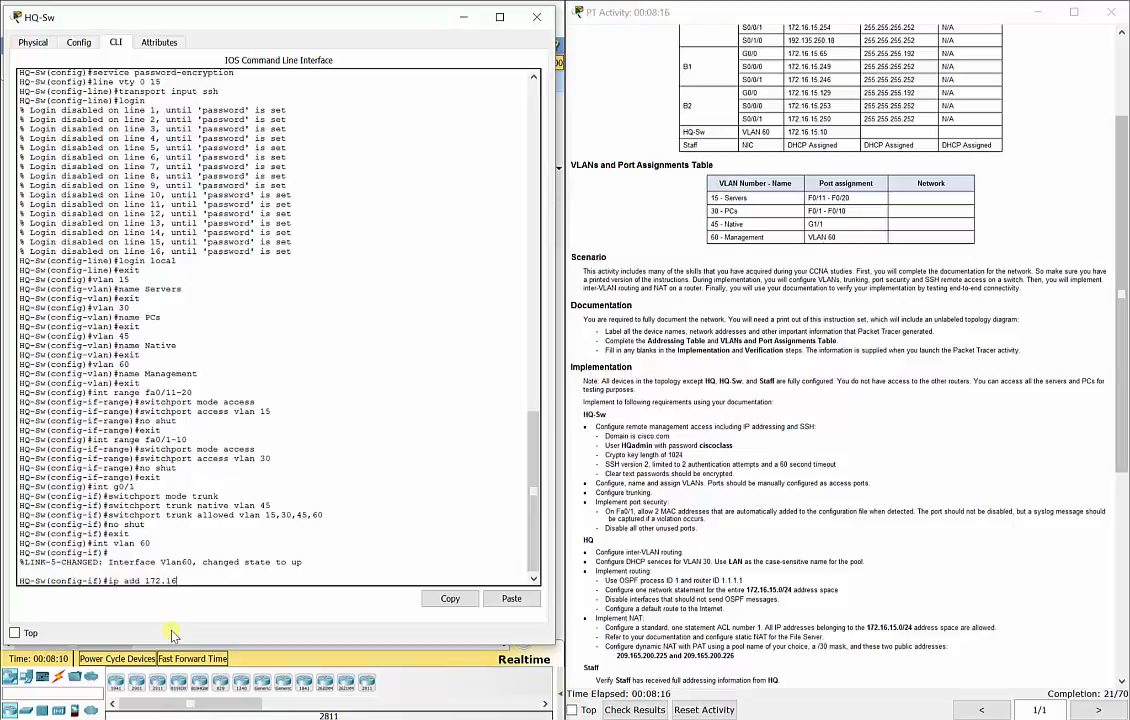
{"action": "type", "text": ".15.10"}
{"action": "scroll", "coordinate": [800, 240], "scroll_direction": "up", "scroll_amount": 3}
{"action": "left_click_drag", "start_coordinate": [756, 95], "coordinate": [912, 95]}
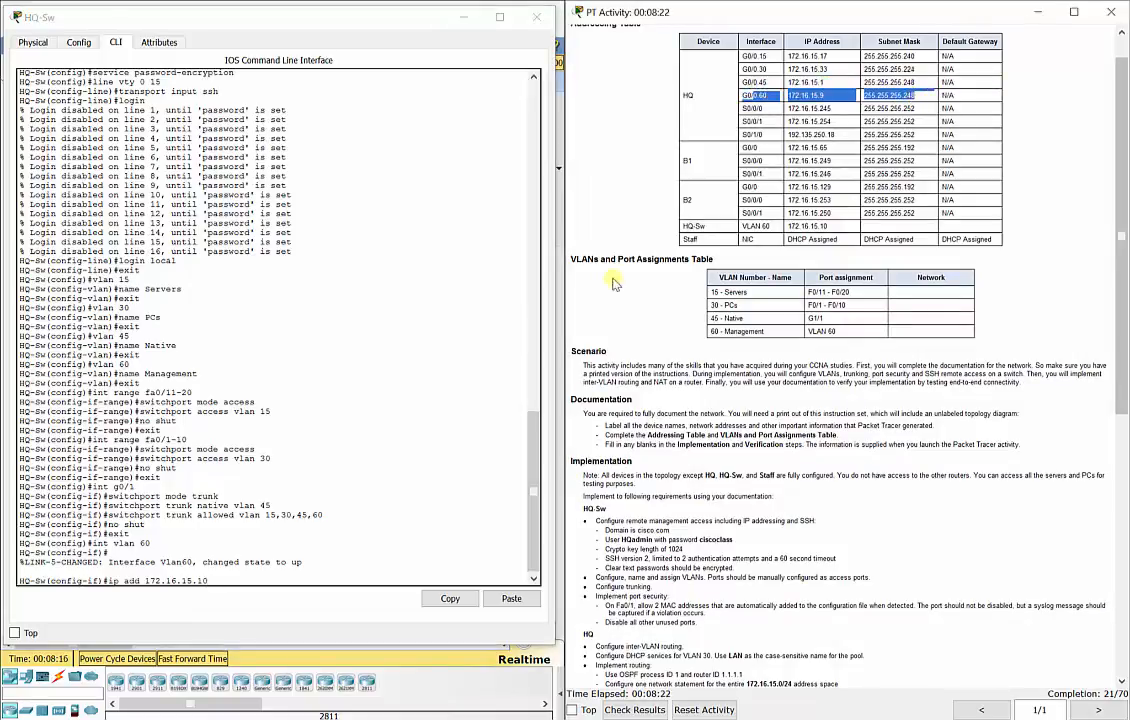
{"action": "left_click", "coordinate": [243, 576]}
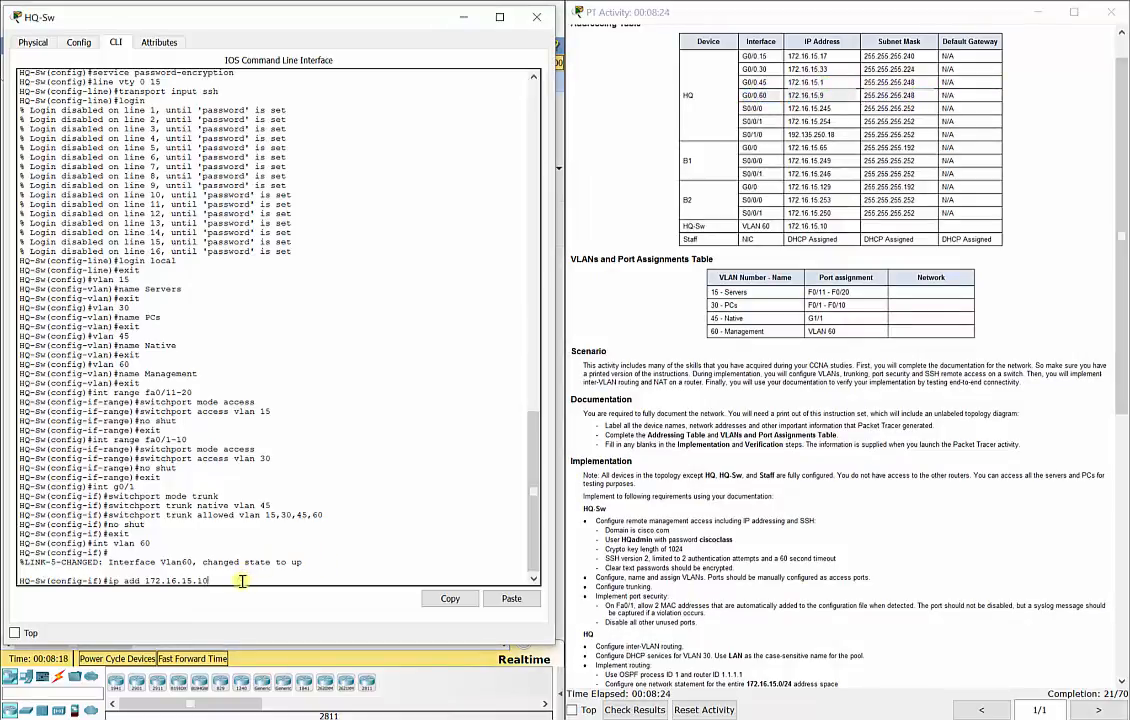
{"action": "type", "text": "255.255.255.248"}
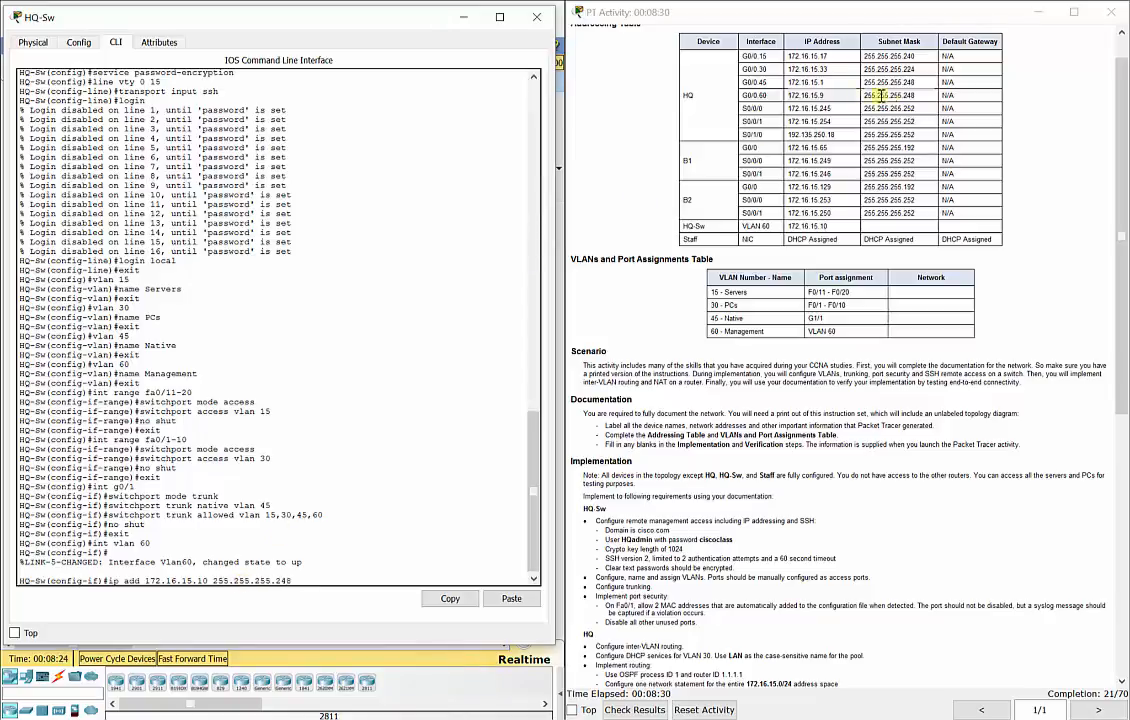
{"action": "mouse_move", "coordinate": [880, 96]}
{"action": "left_mouse_down"}
{"action": "mouse_move", "coordinate": [914, 96]}
{"action": "mouse_move", "coordinate": [862, 94]}
{"action": "left_mouse_up"}
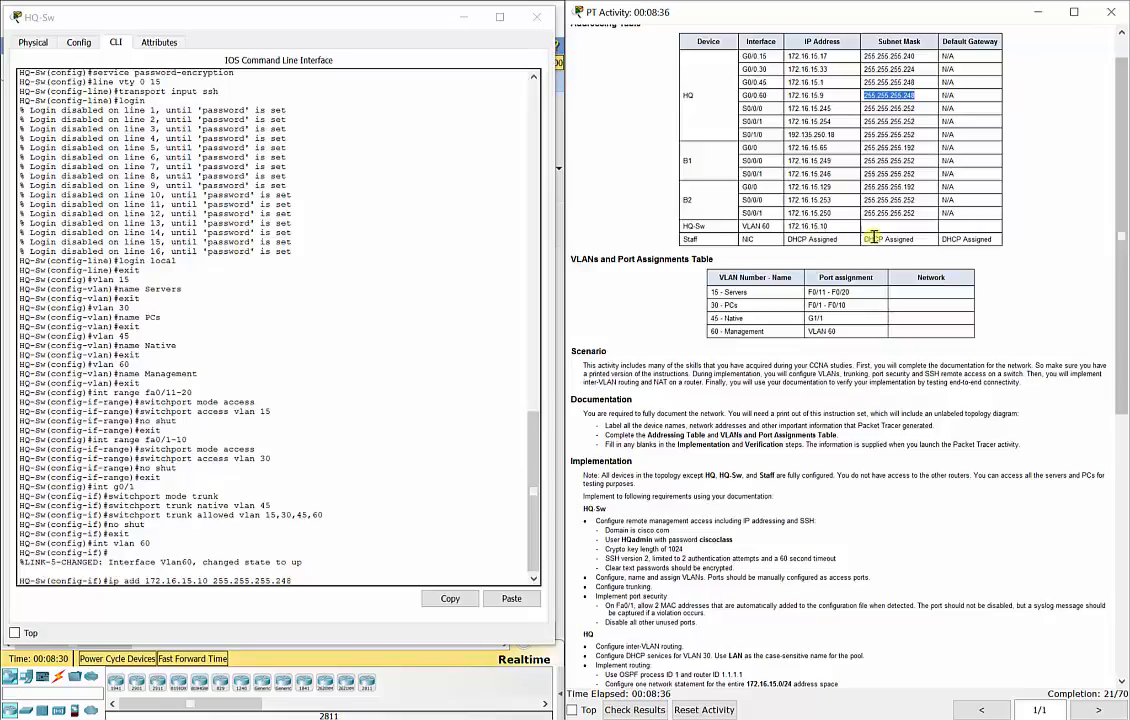
{"action": "left_click", "coordinate": [313, 505]}
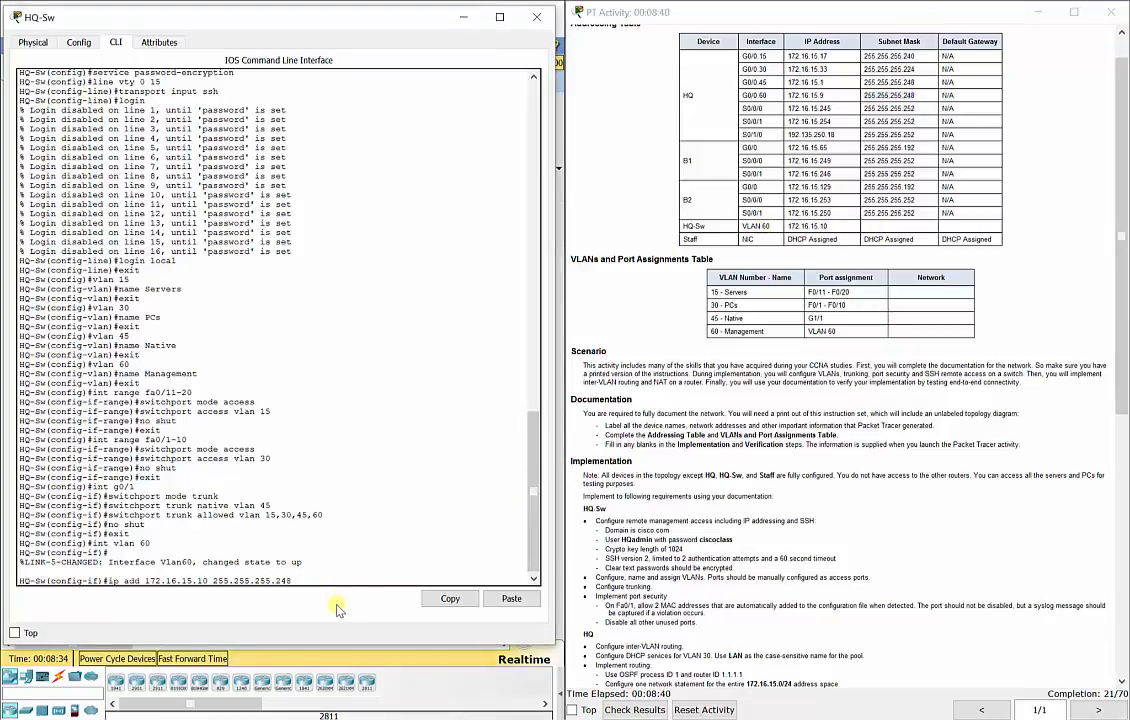
{"action": "key", "text": "Return"}
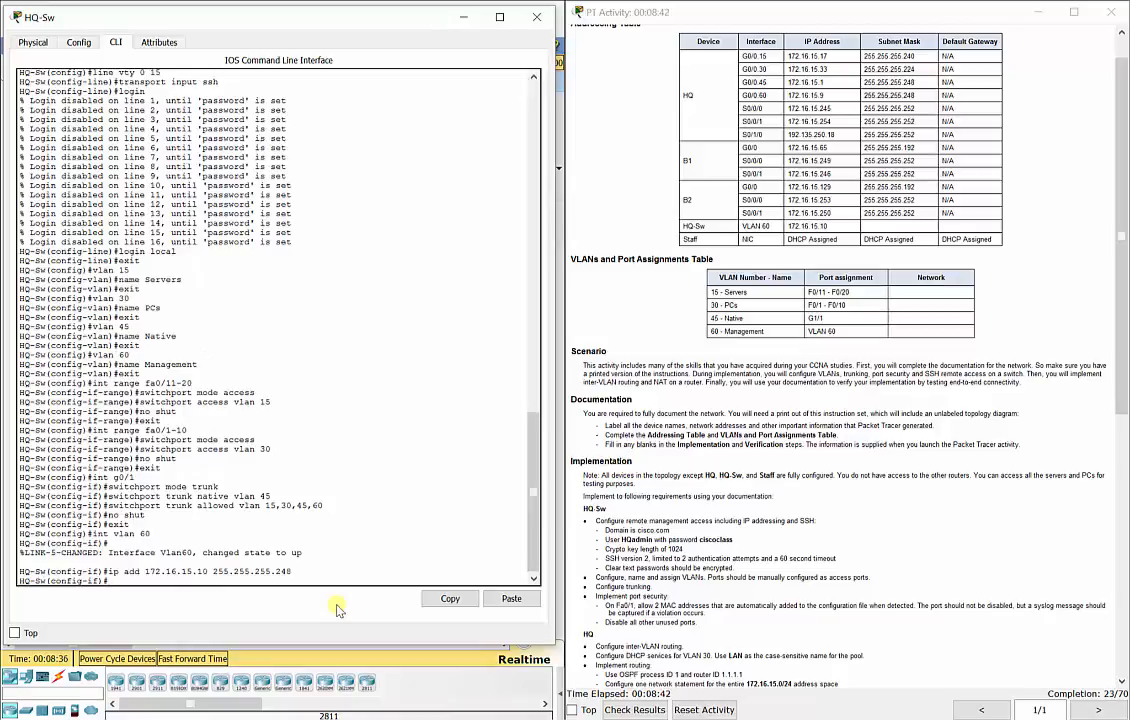
{"action": "type", "text": "exit"}
{"action": "key", "text": "Return"}
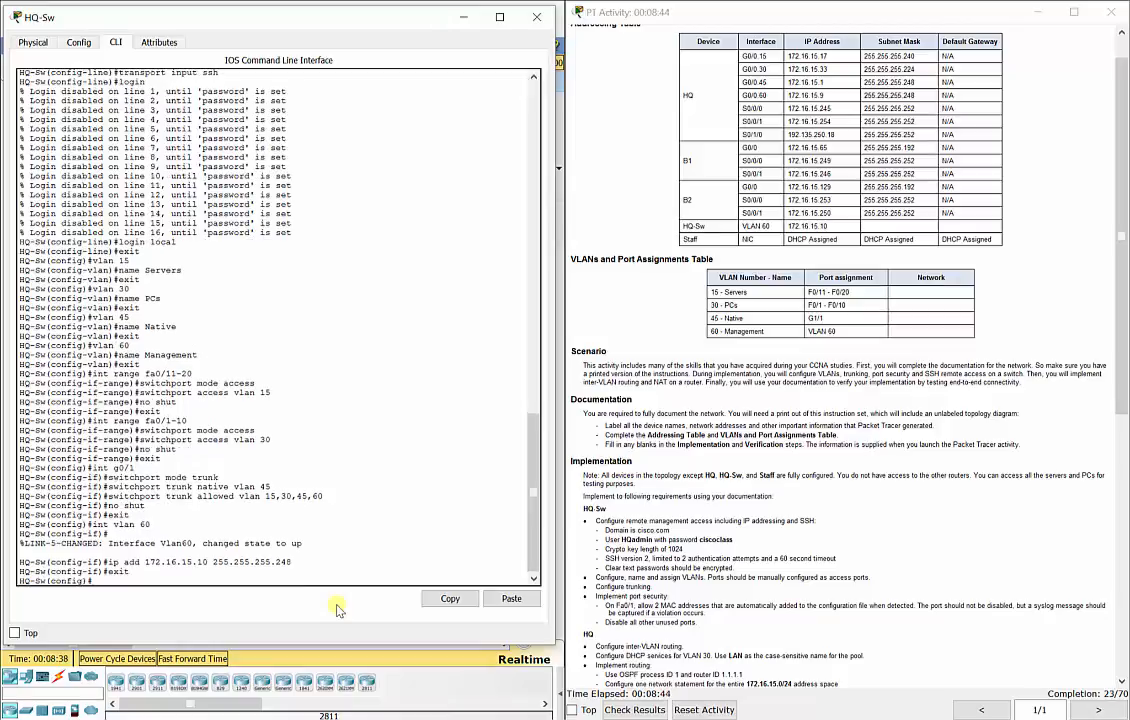
Set HQ-Sw's default gateway to 172.16.15.9, the address of HQ's G0/0.60 subinterface in the addressing table
{"action": "type", "text": "ipo"}
{"action": "key", "text": "BackSpace"}
{"action": "type", "text": "default-gateway"}
{"action": "left_click", "coordinate": [700, 88]}
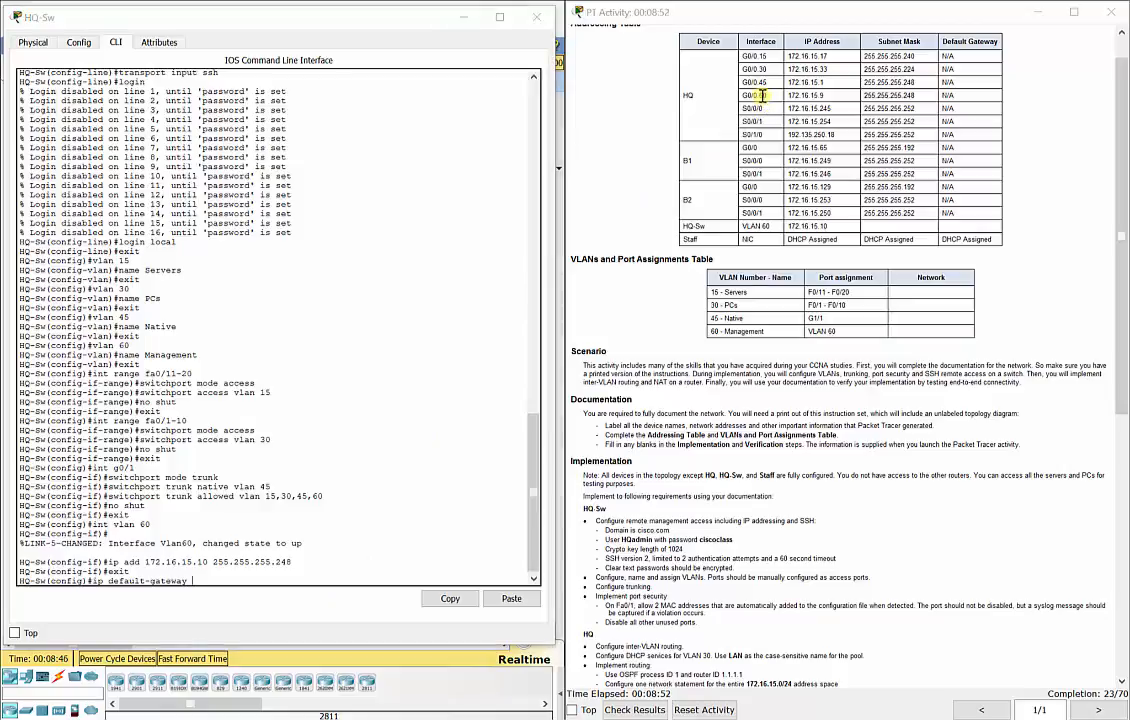
{"action": "left_click_drag", "start_coordinate": [757, 95], "coordinate": [792, 95]}
{"action": "left_click", "coordinate": [838, 96]}
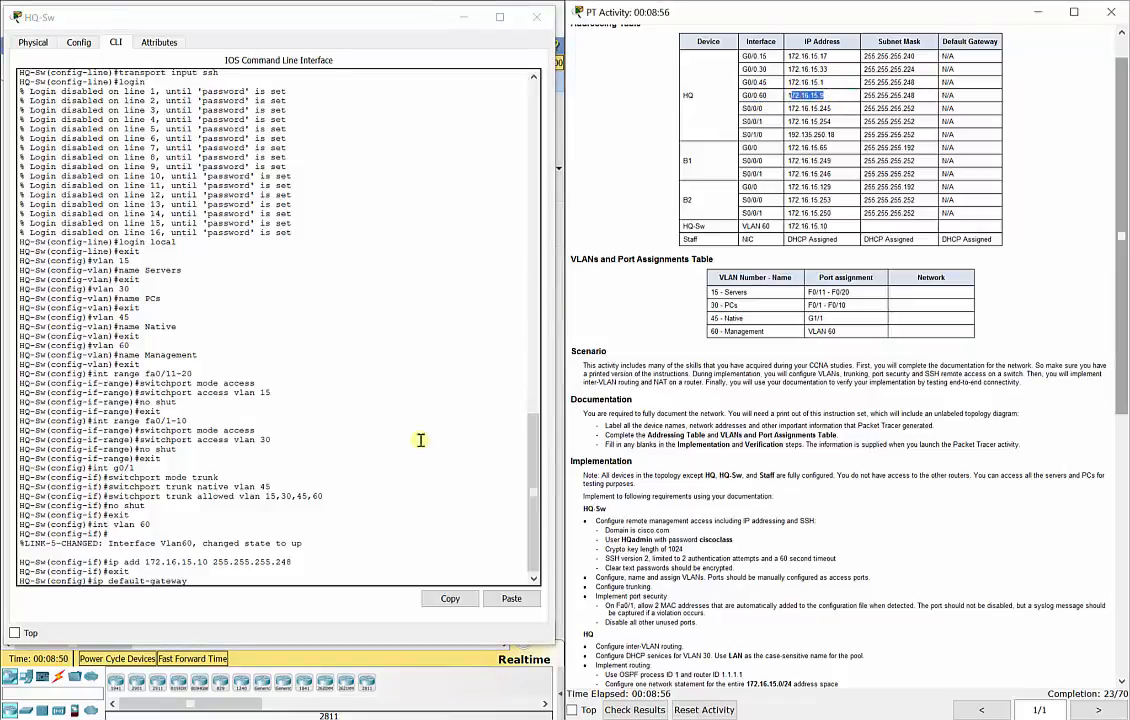
{"action": "left_click", "coordinate": [239, 580]}
{"action": "type", "text": "172"}
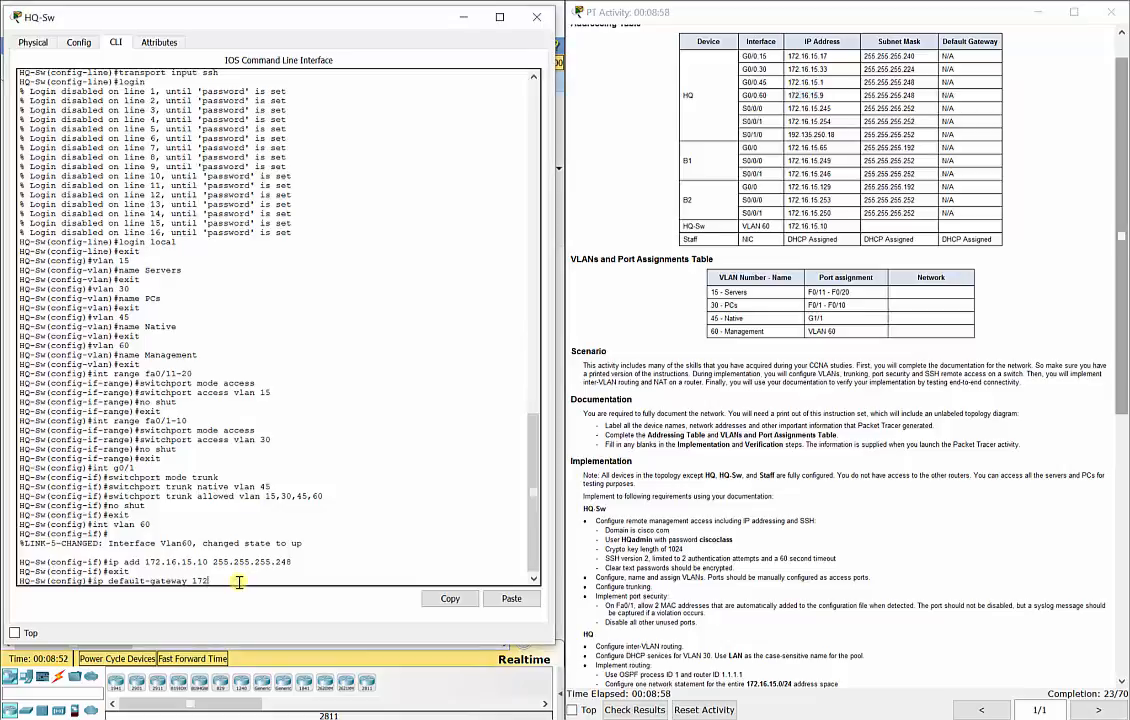
{"action": "type", "text": ".16.15.9"}
{"action": "key", "text": "Return"}
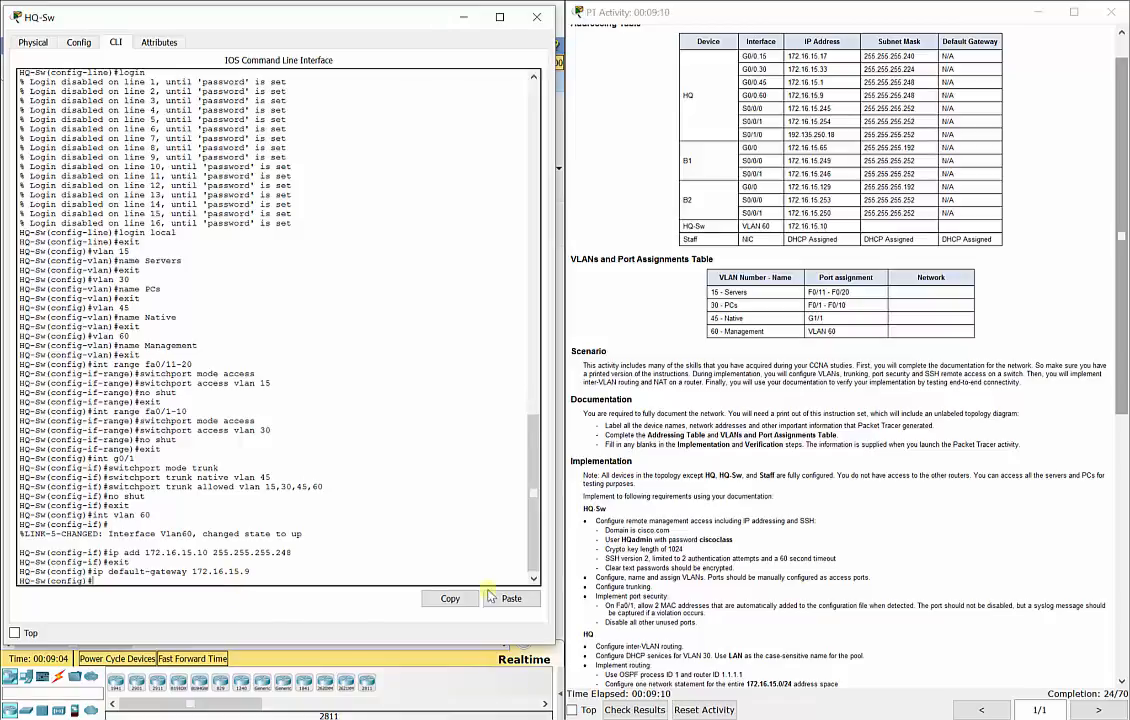
Enable port security on interface Fa0/1 of HQ-Sw
{"action": "left_click", "coordinate": [685, 478]}
{"action": "scroll", "coordinate": [760, 520], "scroll_direction": "down", "scroll_amount": 3}
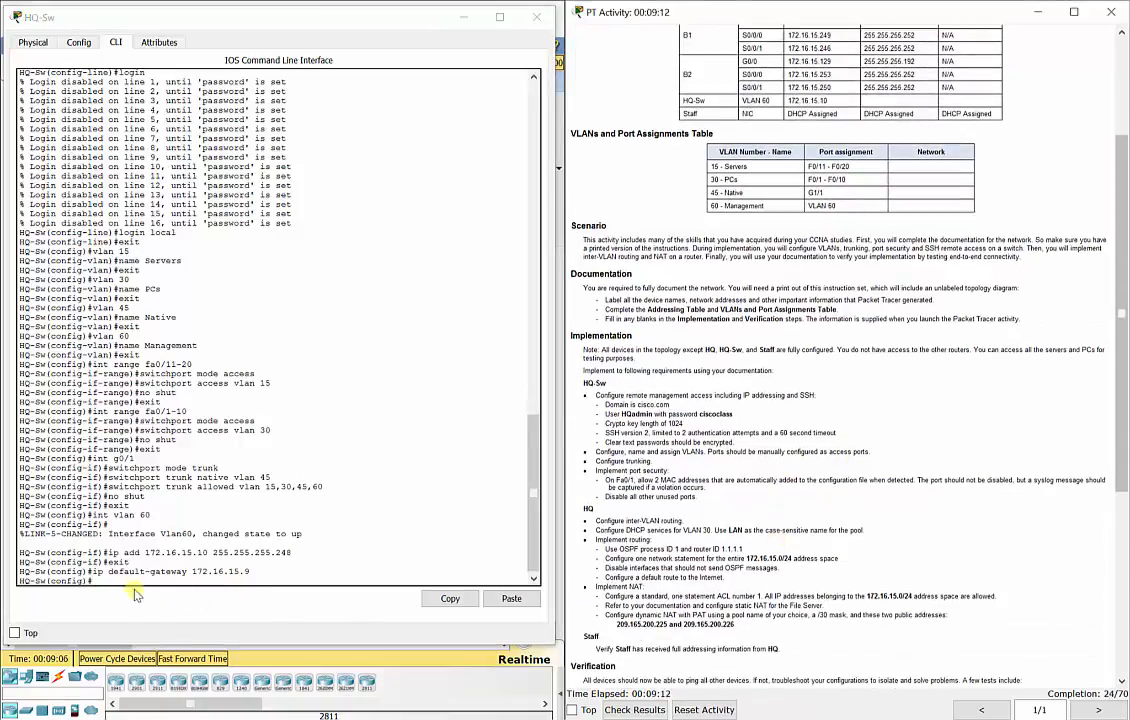
{"action": "left_click", "coordinate": [113, 516]}
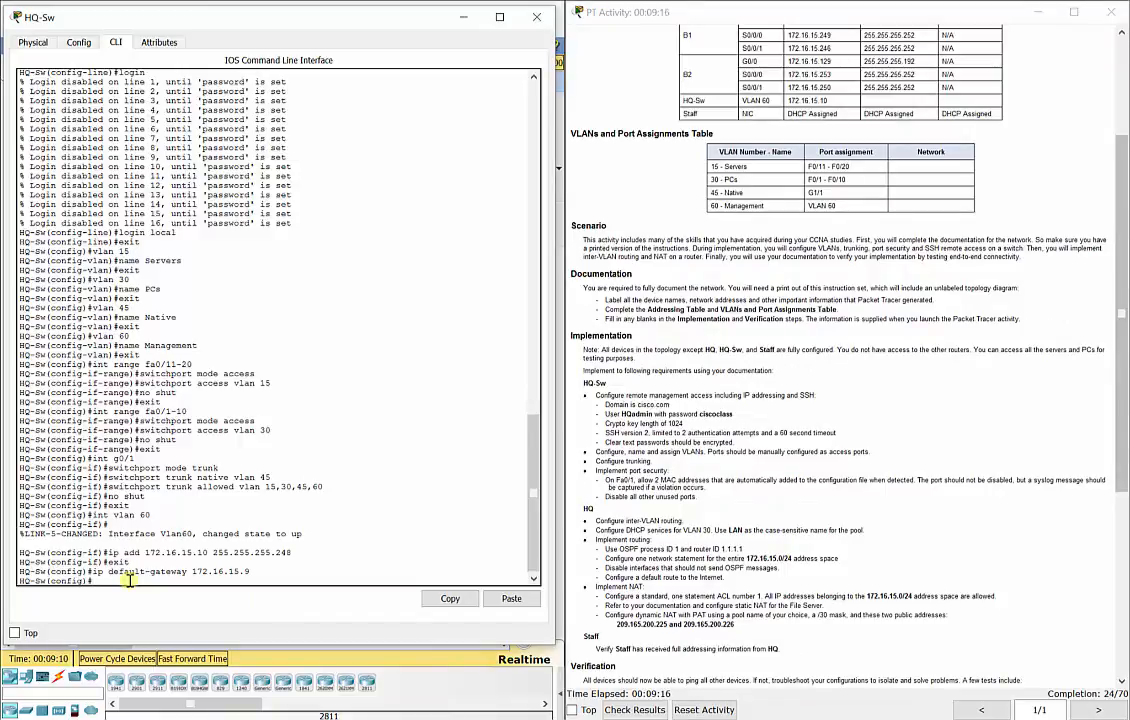
{"action": "type", "text": "int fa0/1"}
{"action": "key", "text": "Return"}
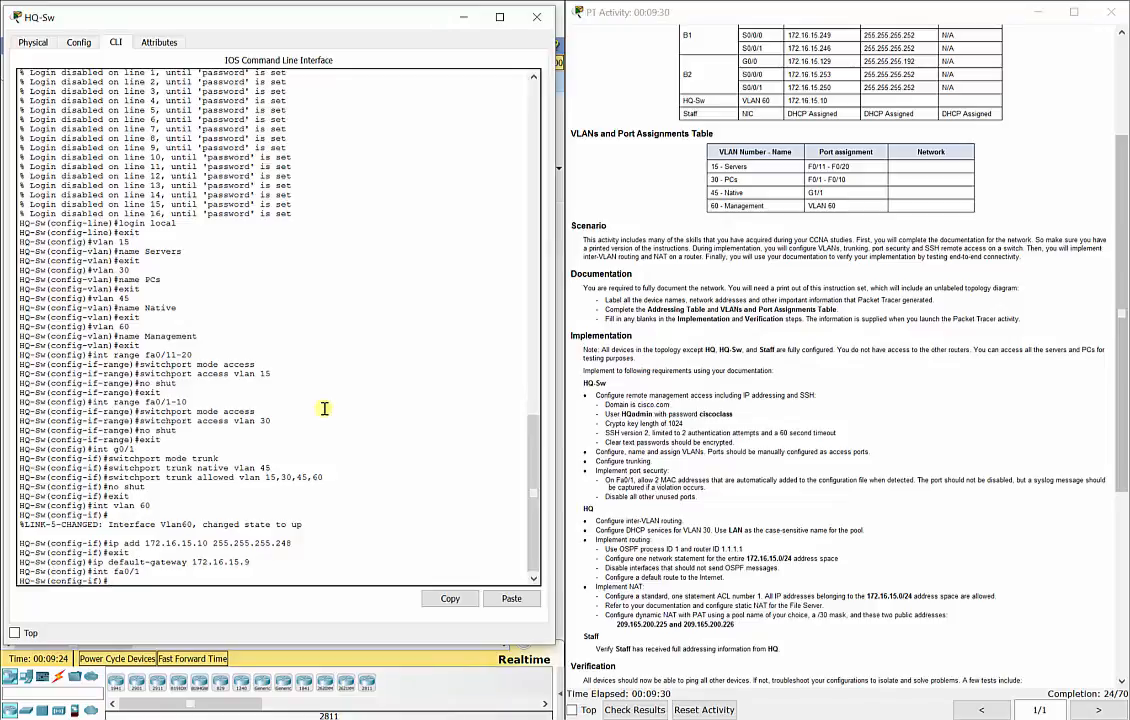
{"action": "type", "text": "witchport port-security"}
{"action": "key", "text": "Return"}
Limit port security on Fa0/1 to a maximum of 2 MAC addresses and enable sticky MAC address learning
{"action": "key", "text": "Up"}
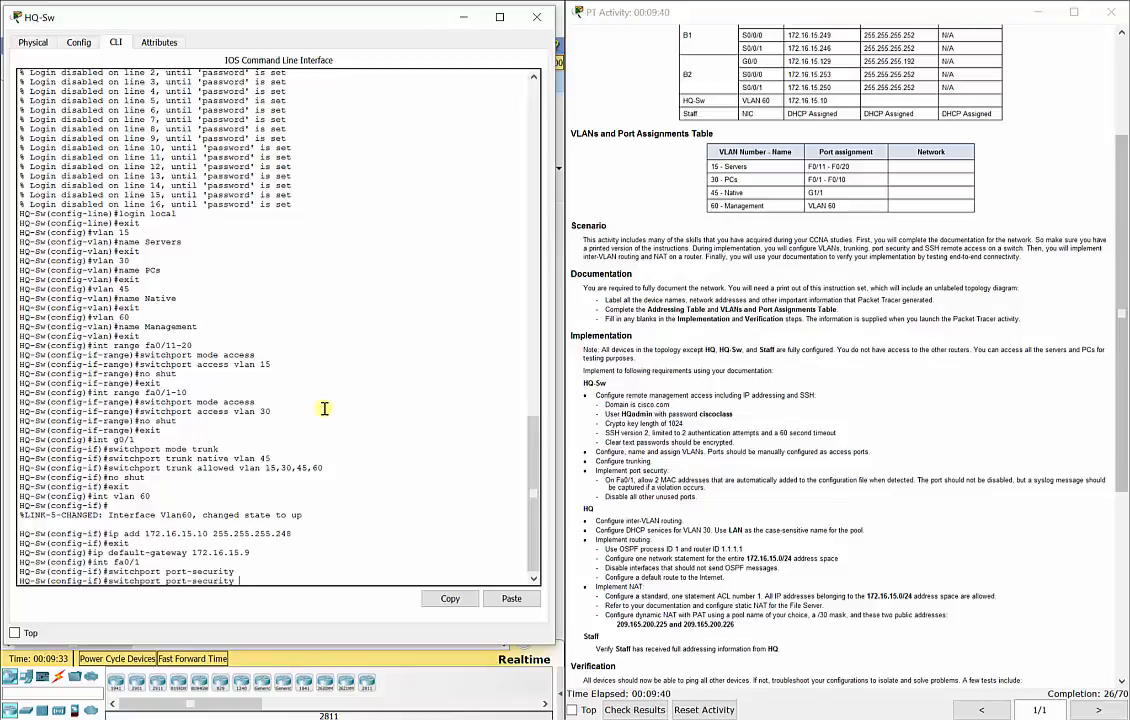
{"action": "type", "text": "max 2"}
{"action": "key", "text": "Return"}
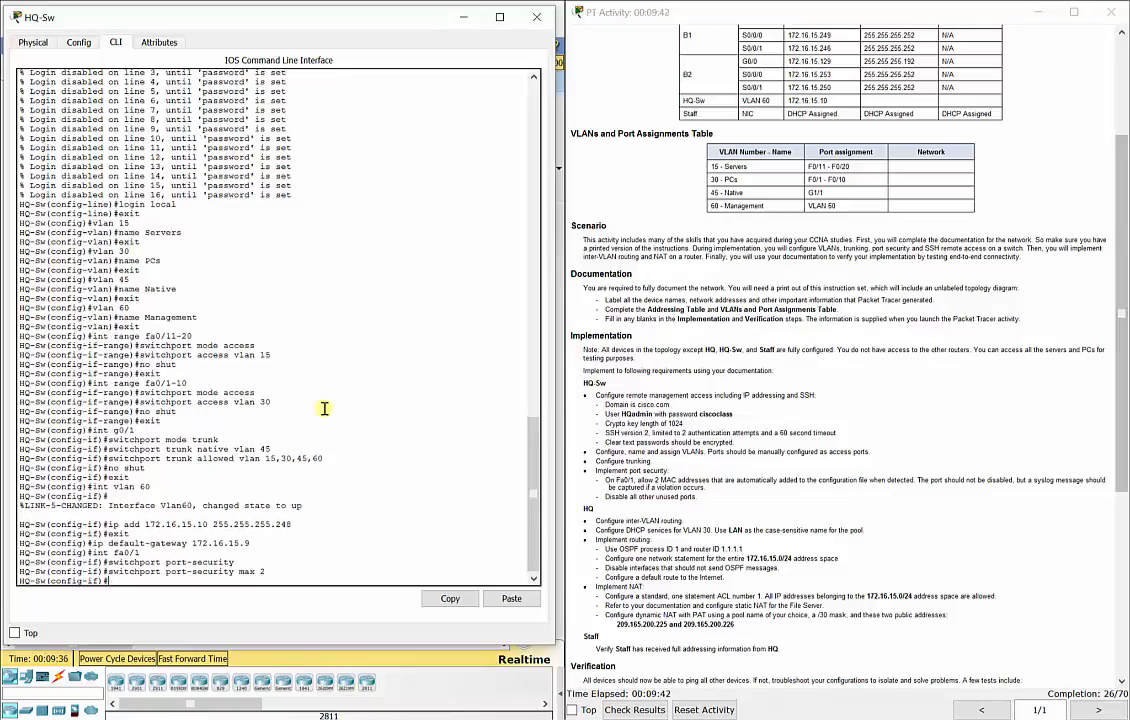
{"action": "key", "text": "Up"}
{"action": "key", "text": "Up"}
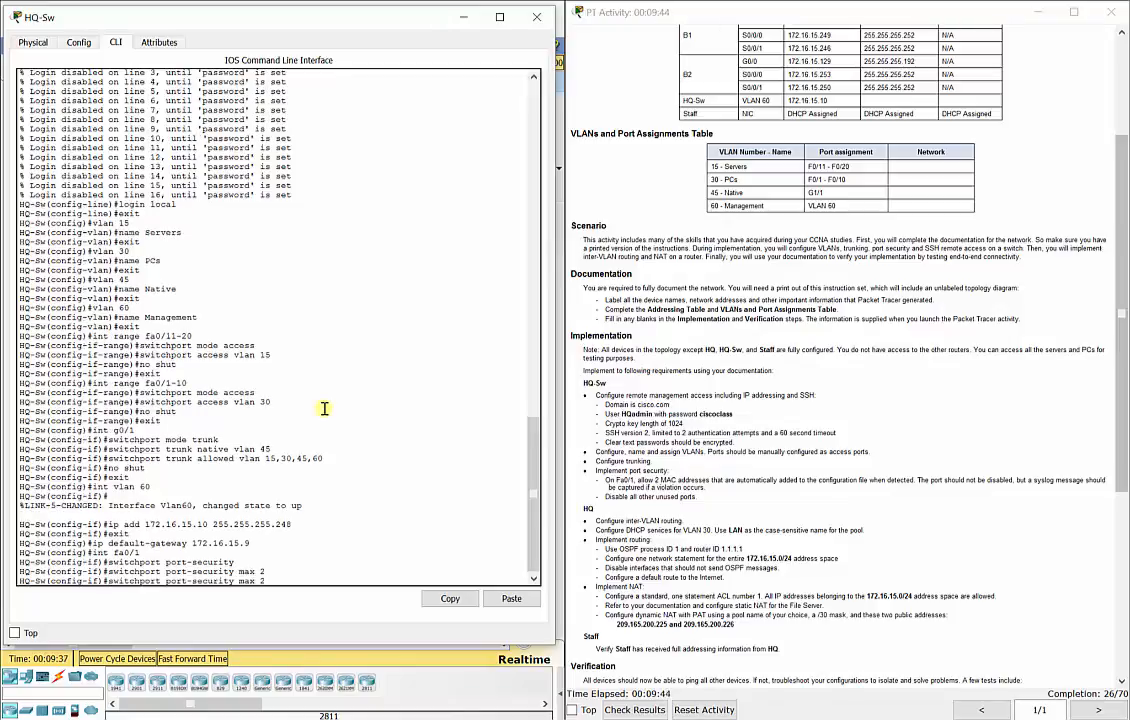
{"action": "type", "text": "mac-address sticky"}
{"action": "key", "text": "Return"}
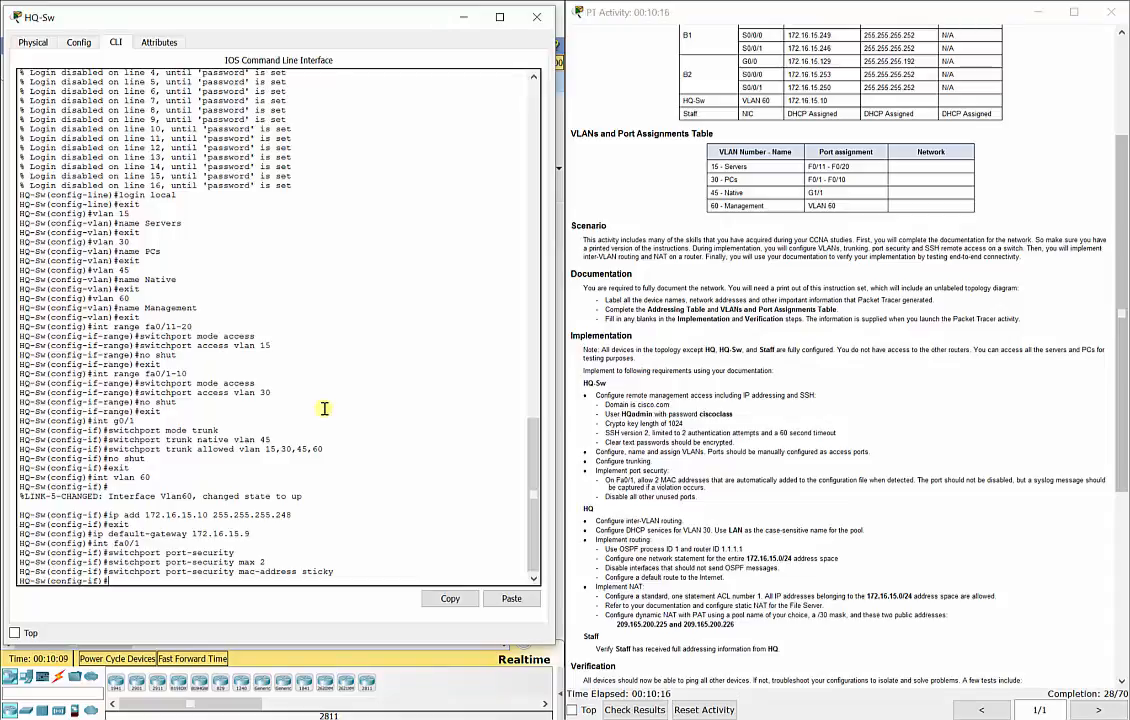
Try to set the violation mode on Fa0/1 with the command switchport port-security mac-address violation restrict
{"action": "key", "text": "Up"}
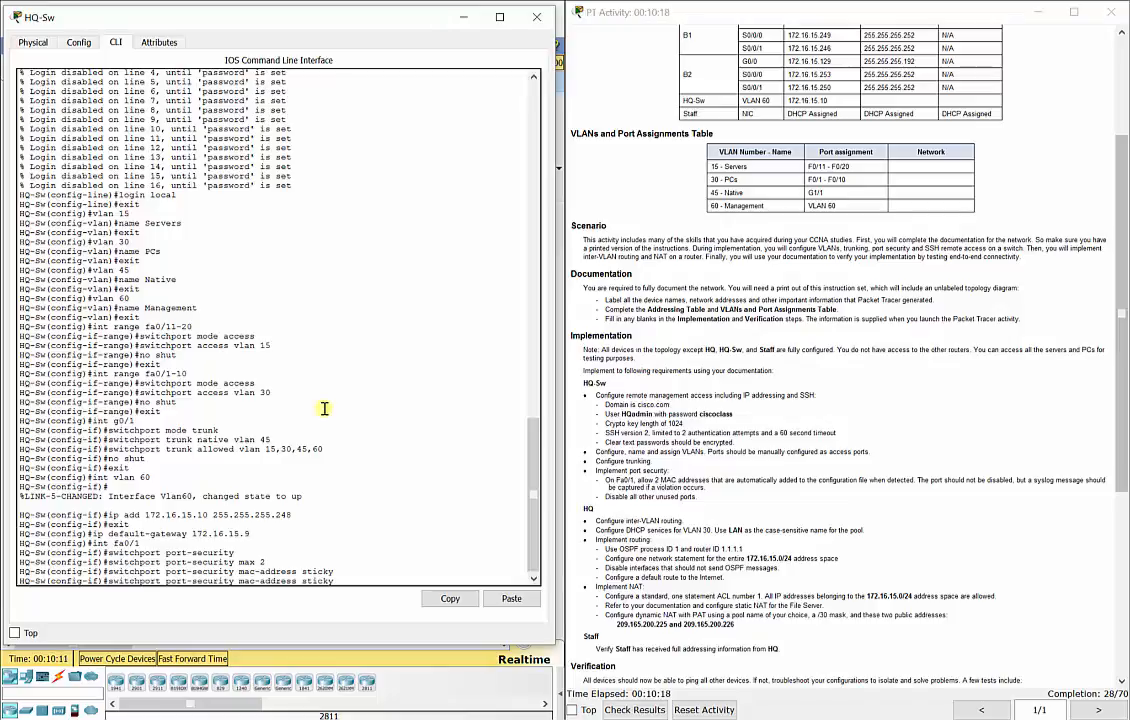
{"action": "key", "text": "BackSpace"}
{"action": "key", "text": "BackSpace"}
{"action": "key", "text": "BackSpace"}
{"action": "key", "text": "BackSpace"}
{"action": "key", "text": "BackSpace"}
{"action": "key", "text": "BackSpace"}
{"action": "key", "text": "BackSpace"}
{"action": "type", "text": "volia"}
{"action": "key", "text": "BackSpace"}
{"action": "key", "text": "BackSpace"}
{"action": "key", "text": "BackSpace"}
{"action": "type", "text": "lation restrict"}
{"action": "key", "text": "Return"}
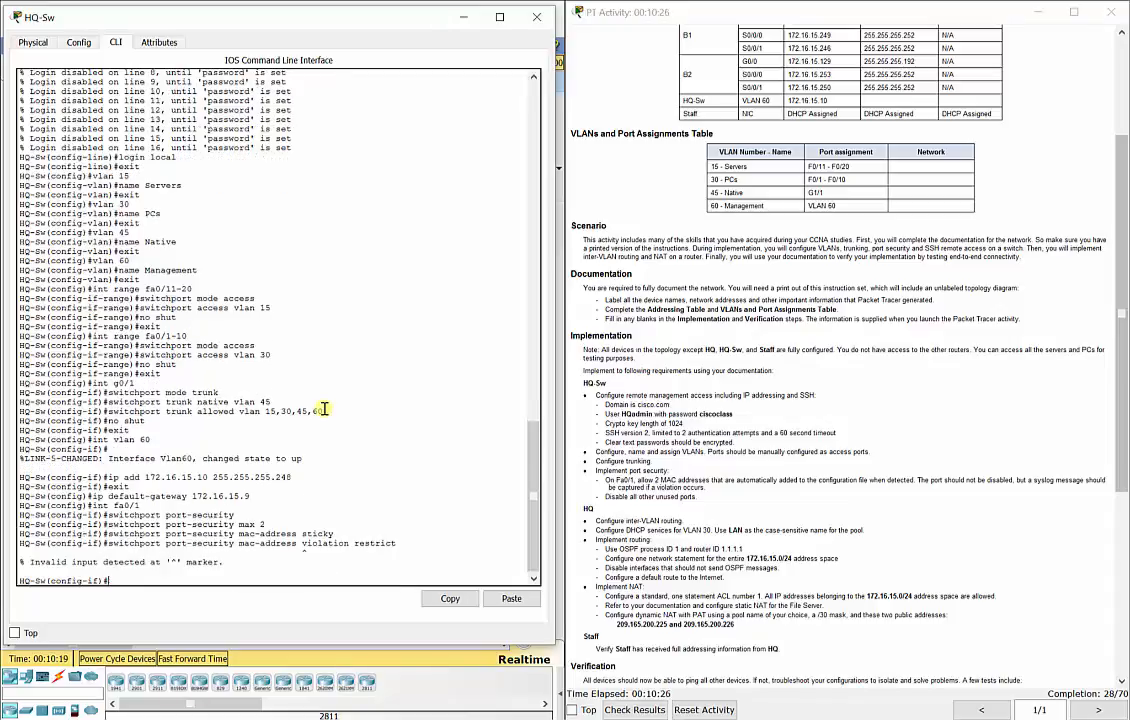
Set the port-security violation mode on Fa0/1 to restrict with switchport port-security violation restrict
{"action": "key", "text": "Up"}
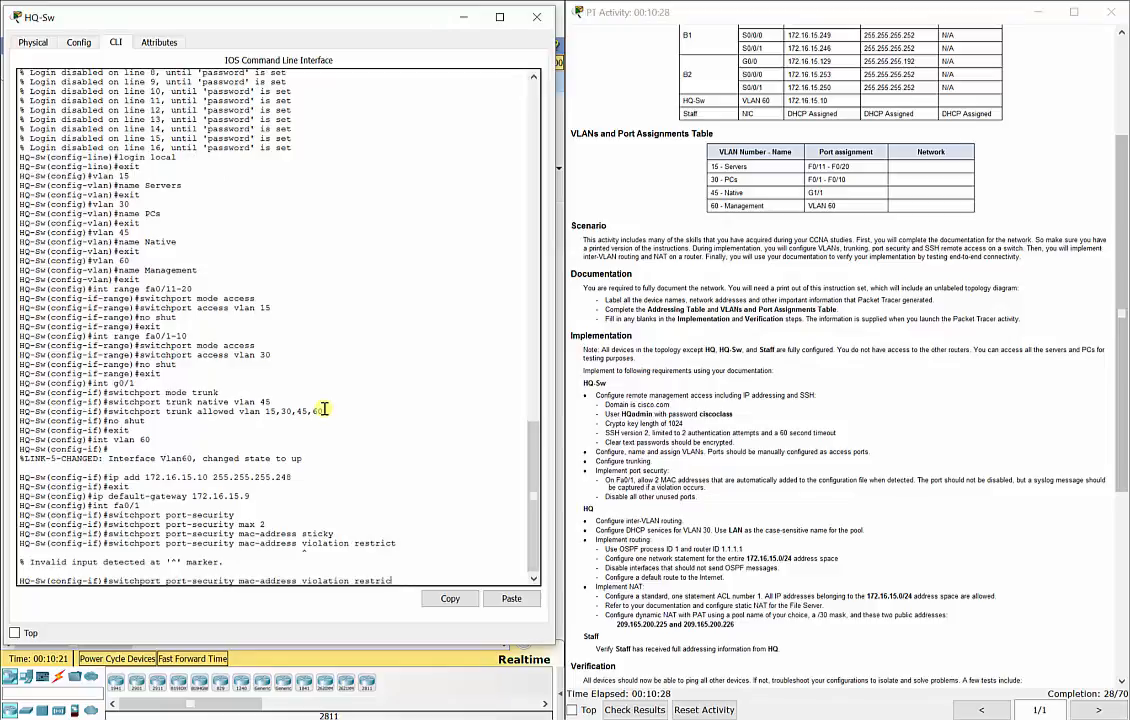
{"action": "key", "text": "BackSpace"}
{"action": "key", "text": "BackSpace"}
{"action": "key", "text": "BackSpace"}
{"action": "key", "text": "BackSpace"}
{"action": "key", "text": "BackSpace"}
{"action": "key", "text": "BackSpace"}
{"action": "key", "text": "BackSpace"}
{"action": "key", "text": "BackSpace"}
{"action": "key", "text": "BackSpace"}
{"action": "key", "text": "BackSpace"}
{"action": "key", "text": "BackSpace"}
{"action": "key", "text": "BackSpace"}
{"action": "key", "text": "BackSpace"}
{"action": "key", "text": "BackSpace"}
{"action": "key", "text": "BackSpace"}
{"action": "key", "text": "BackSpace"}
{"action": "key", "text": "BackSpace"}
{"action": "key", "text": "BackSpace"}
{"action": "key", "text": "BackSpace"}
{"action": "key", "text": "BackSpace"}
{"action": "key", "text": "BackSpace"}
{"action": "key", "text": "BackSpace"}
{"action": "key", "text": "BackSpace"}
{"action": "key", "text": "BackSpace"}
{"action": "key", "text": "BackSpace"}
{"action": "key", "text": "BackSpace"}
{"action": "key", "text": "BackSpace"}
{"action": "key", "text": "BackSpace"}
{"action": "key", "text": "BackSpace"}
{"action": "type", "text": "violation restrict"}
{"action": "key", "text": "Return"}
List the available port-security violation modes using the command-line help
{"action": "key", "text": "Up"}
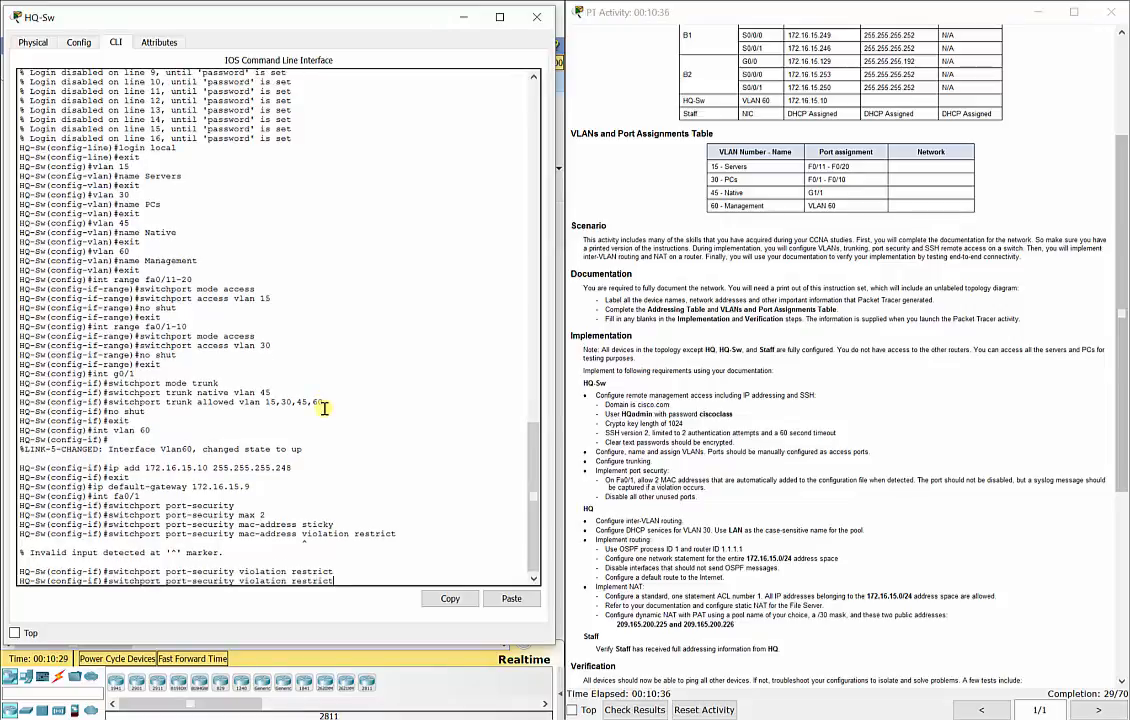
{"action": "key", "text": "BackSpace"}
{"action": "key", "text": "BackSpace"}
{"action": "key", "text": "BackSpace"}
{"action": "key", "text": "BackSpace"}
{"action": "key", "text": "BackSpace"}
{"action": "key", "text": "BackSpace"}
{"action": "key", "text": "BackSpace"}
{"action": "key", "text": "BackSpace"}
{"action": "type", "text": "?"}
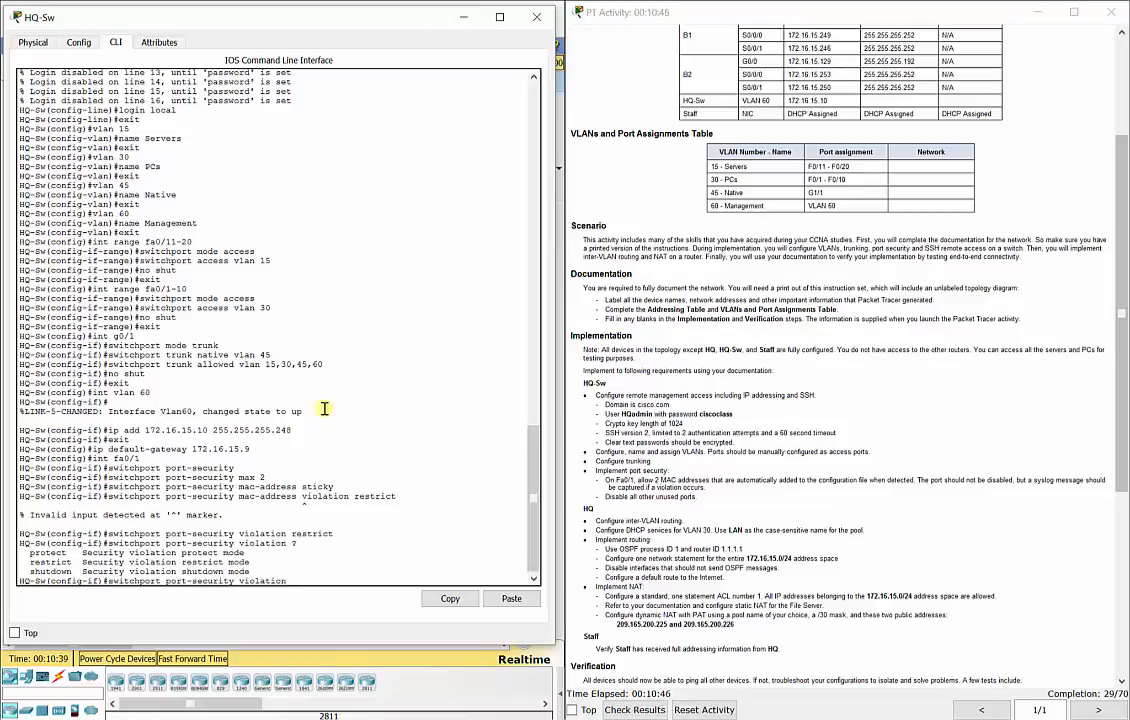
Clear the unfinished violation command and exit interface Fa0/1 to global configuration mode
{"action": "key", "text": "BackSpace"}
{"action": "key", "text": "BackSpace"}
{"action": "key", "text": "BackSpace"}
{"action": "key", "text": "BackSpace"}
{"action": "key", "text": "BackSpace"}
{"action": "key", "text": "BackSpace"}
{"action": "key", "text": "BackSpace"}
{"action": "key", "text": "BackSpace"}
{"action": "key", "text": "BackSpace"}
{"action": "key", "text": "BackSpace"}
{"action": "key", "text": "BackSpace"}
{"action": "key", "text": "BackSpace"}
{"action": "key", "text": "BackSpace"}
{"action": "key", "text": "BackSpace"}
{"action": "key", "text": "BackSpace"}
{"action": "key", "text": "BackSpace"}
{"action": "key", "text": "BackSpace"}
{"action": "key", "text": "BackSpace"}
{"action": "key", "text": "BackSpace"}
{"action": "key", "text": "BackSpace"}
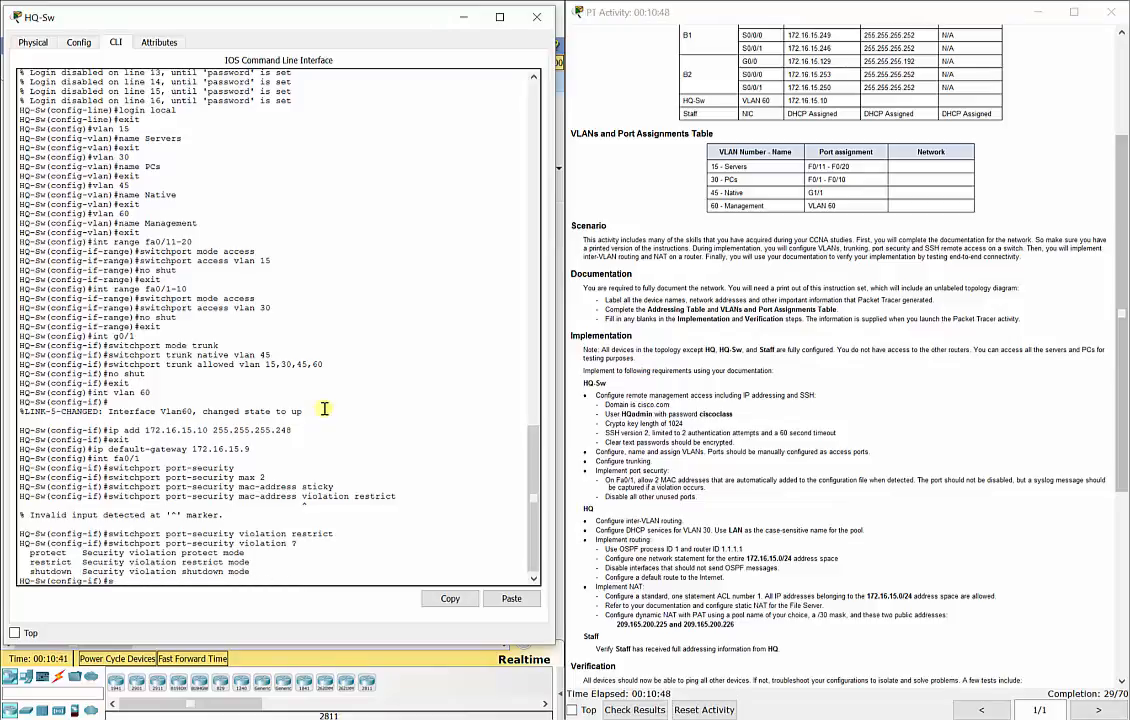
{"action": "key", "text": "BackSpace"}
{"action": "type", "text": "exit"}
{"action": "key", "text": "Return"}
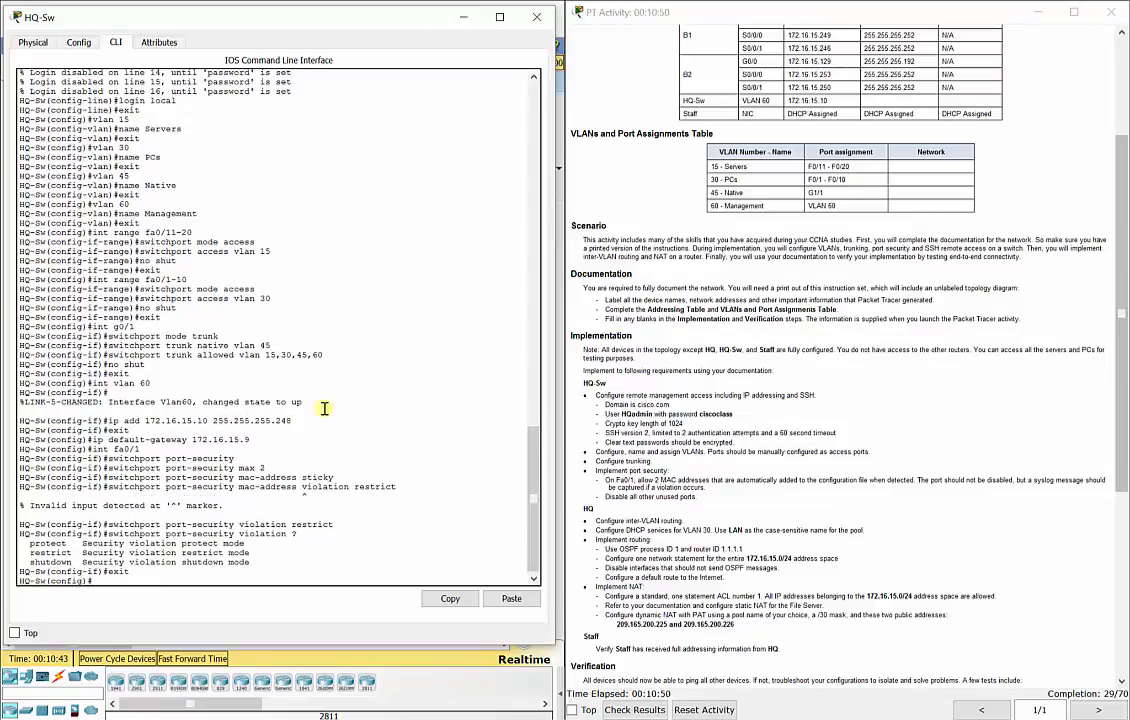
Check the activity results, review the assessment items for HQ and HQ-Sw, and close the results
{"action": "left_click", "coordinate": [622, 709]}
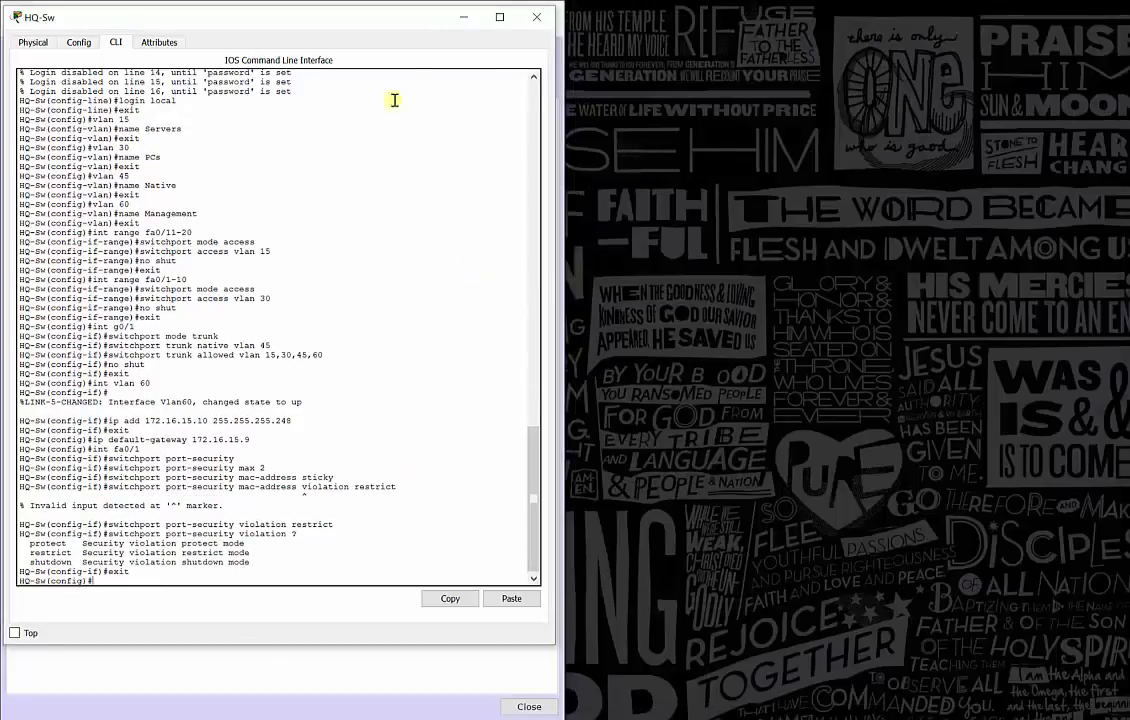
{"action": "left_click", "coordinate": [463, 16]}
{"action": "left_click", "coordinate": [180, 93]}
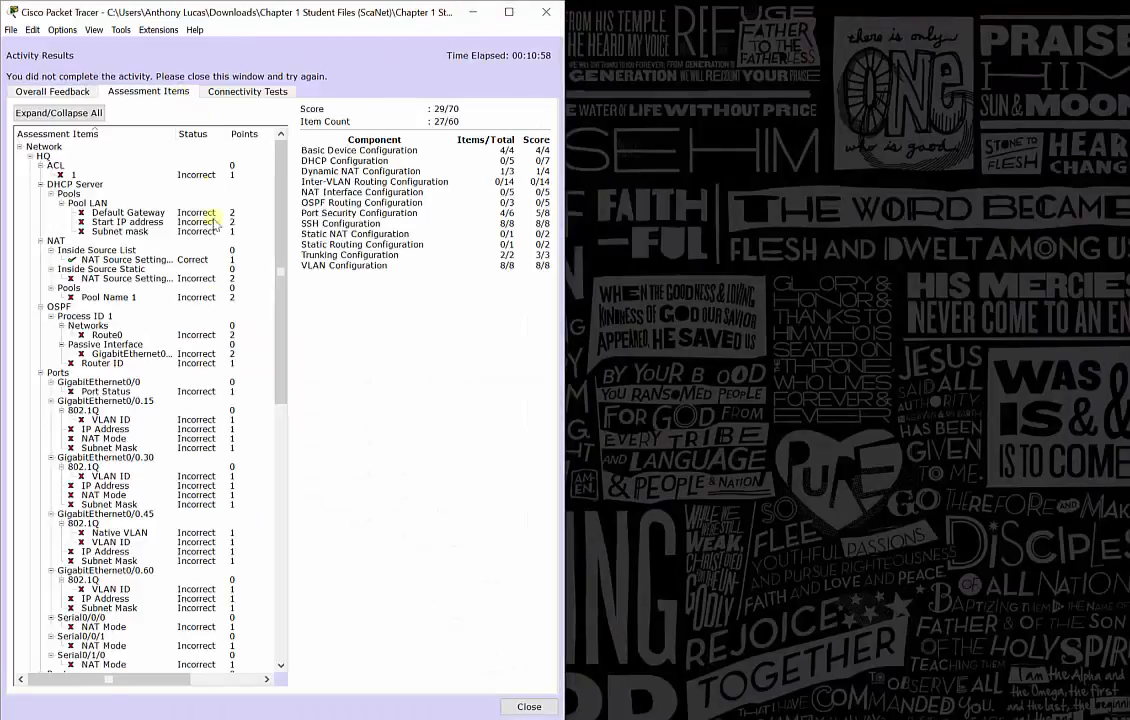
{"action": "scroll", "coordinate": [146, 487], "scroll_direction": "down", "scroll_amount": 15}
{"action": "scroll", "coordinate": [146, 487], "scroll_direction": "down", "scroll_amount": 1}
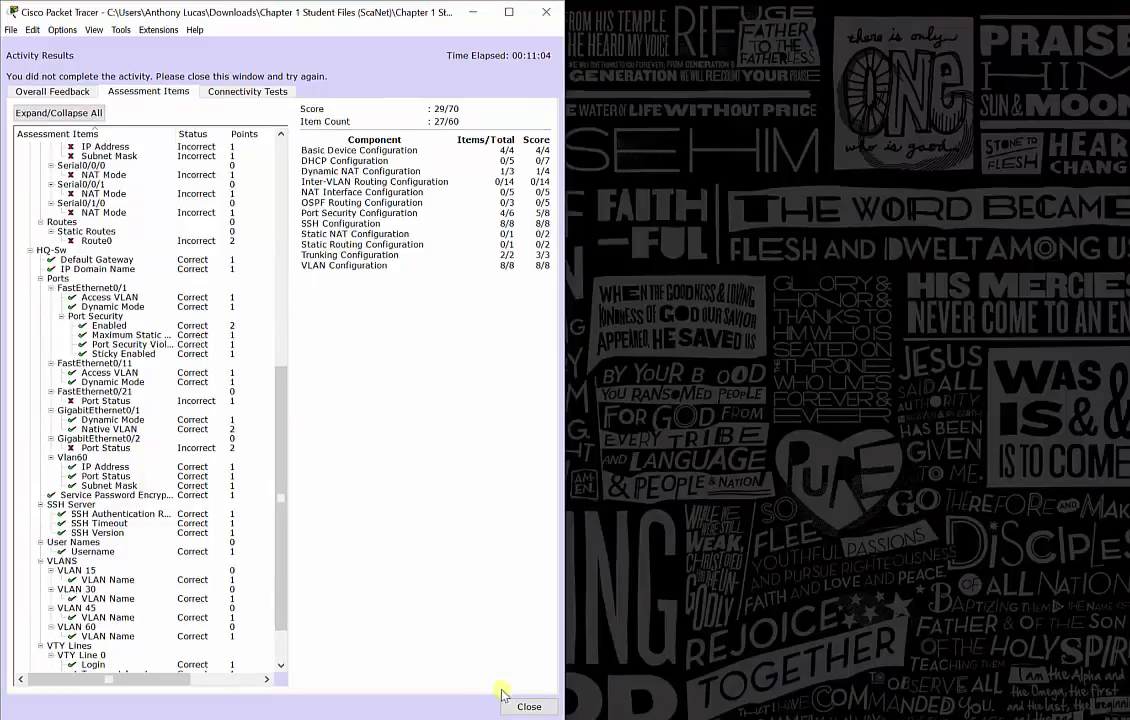
{"action": "left_click", "coordinate": [529, 707]}
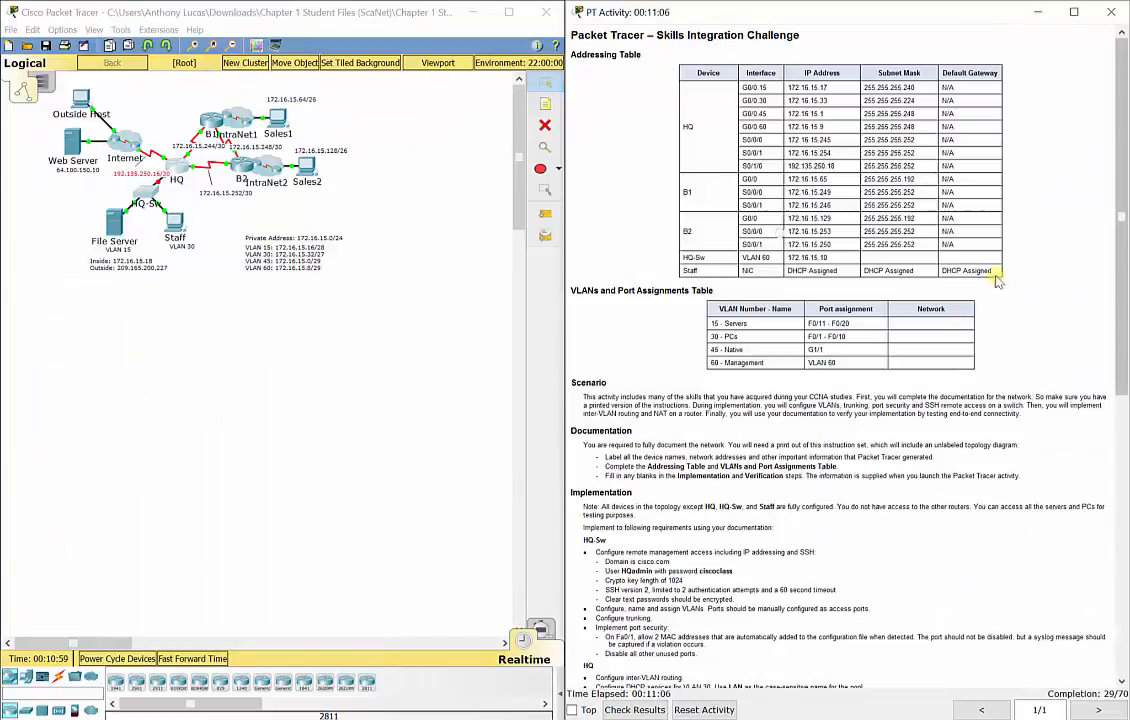
Reopen HQ-Sw's command line, shut down the unused interface range fa0/21-24, and return to global configuration mode
{"action": "left_click", "coordinate": [146, 197]}
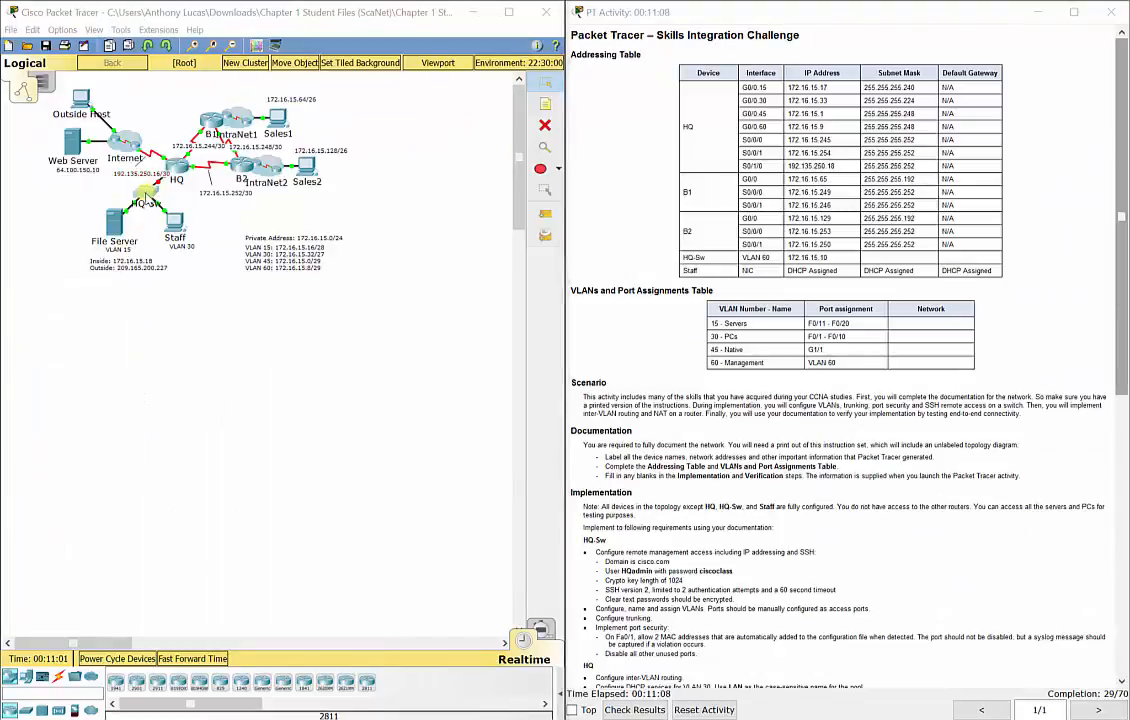
{"action": "scroll", "coordinate": [773, 572], "scroll_direction": "down", "scroll_amount": 3}
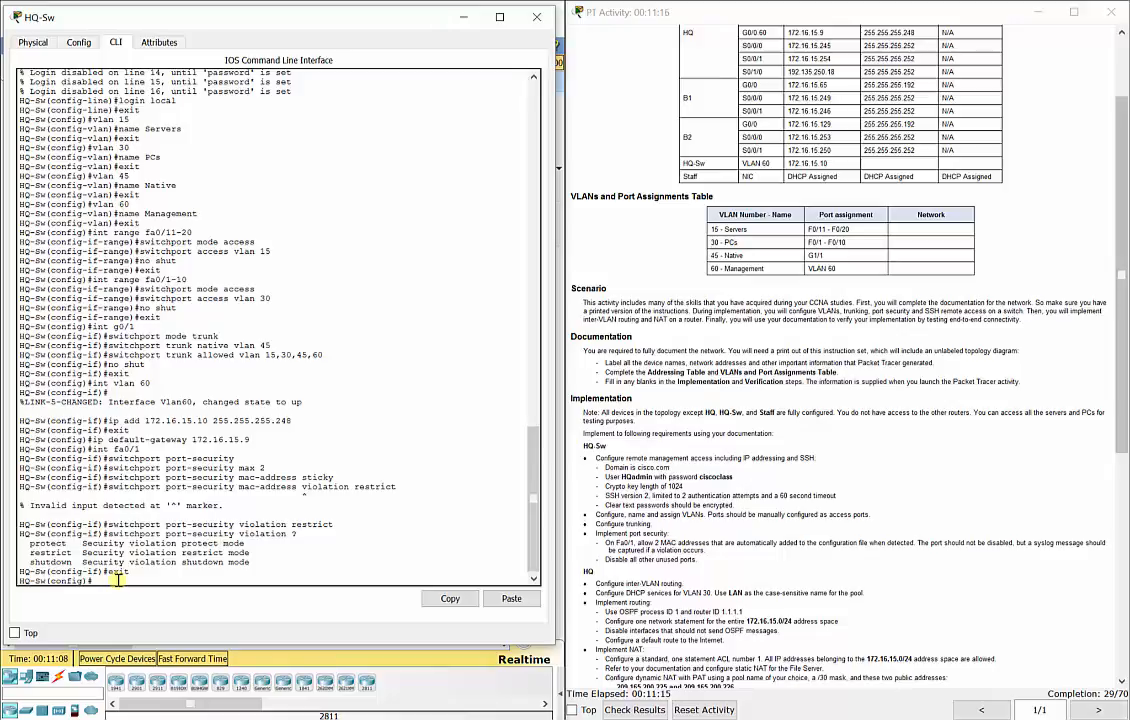
{"action": "type", "text": "int"}
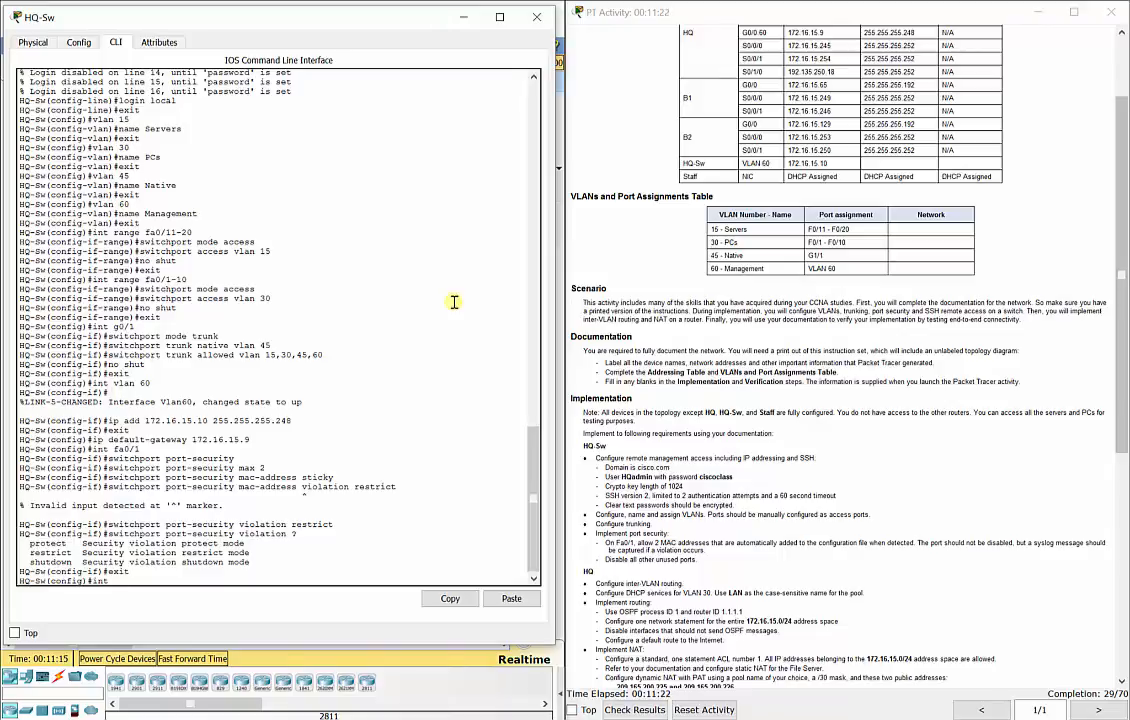
{"action": "type", "text": "range fa0/21-24"}
{"action": "key", "text": "Return"}
{"action": "type", "text": "shutdown"}
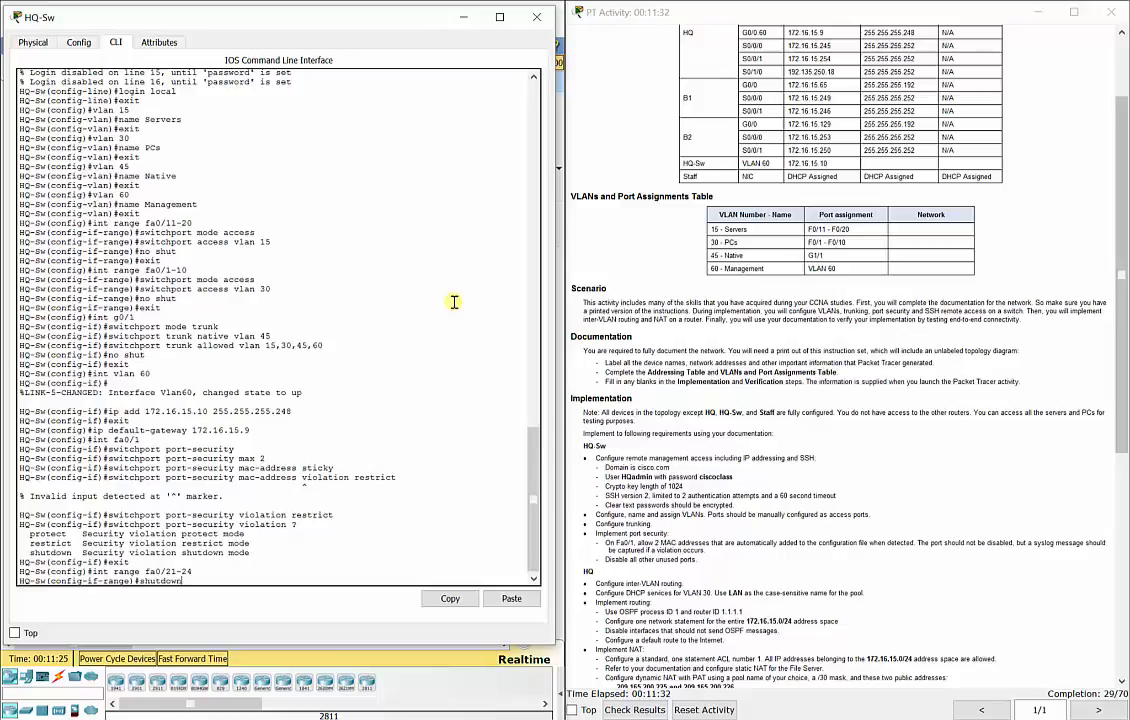
{"action": "key", "text": "Return"}
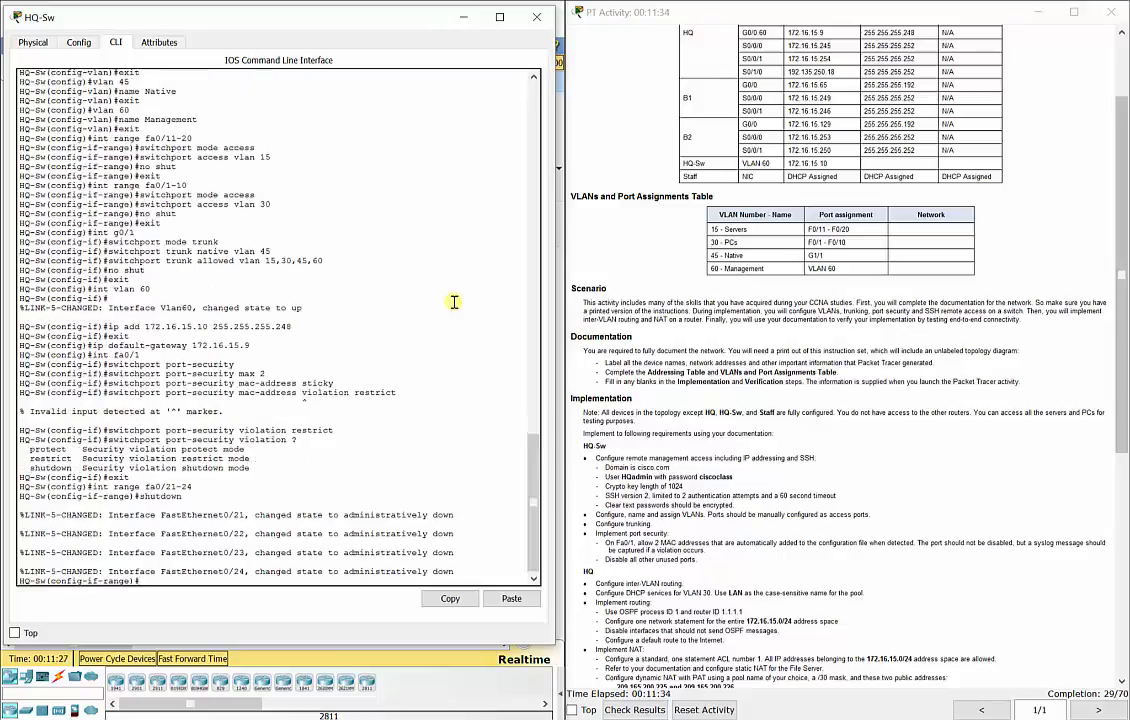
{"action": "type", "text": "exit"}
{"action": "key", "text": "Return"}
Shut down the unused interface g0/2 on HQ-Sw and return to global configuration mode
{"action": "type", "text": "int ran"}
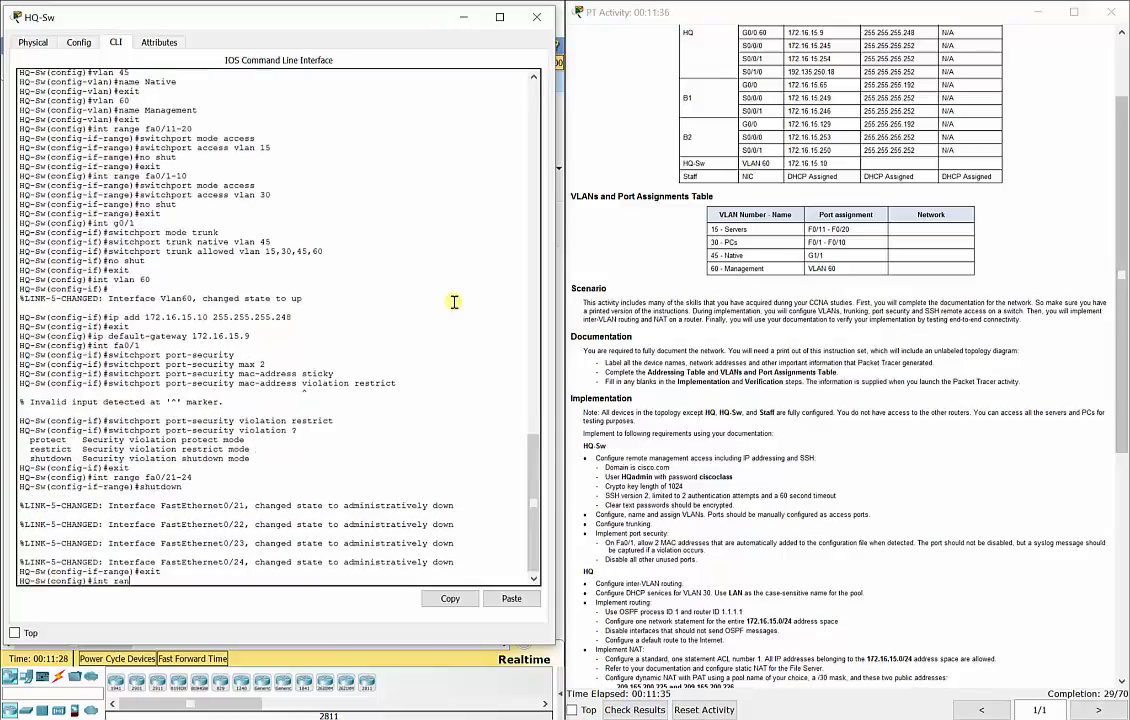
{"action": "type", "text": "ge g0/2"}
{"action": "key", "text": "Return"}
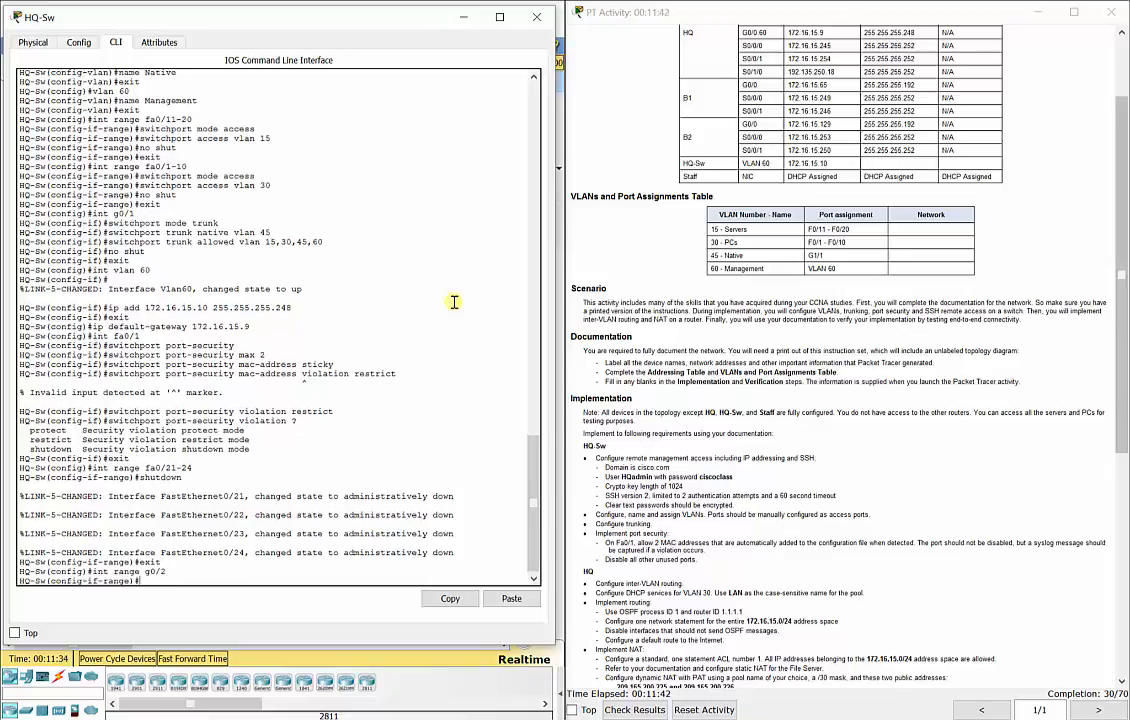
{"action": "type", "text": "shutdown"}
{"action": "key", "text": "Return"}
{"action": "type", "text": "exit"}
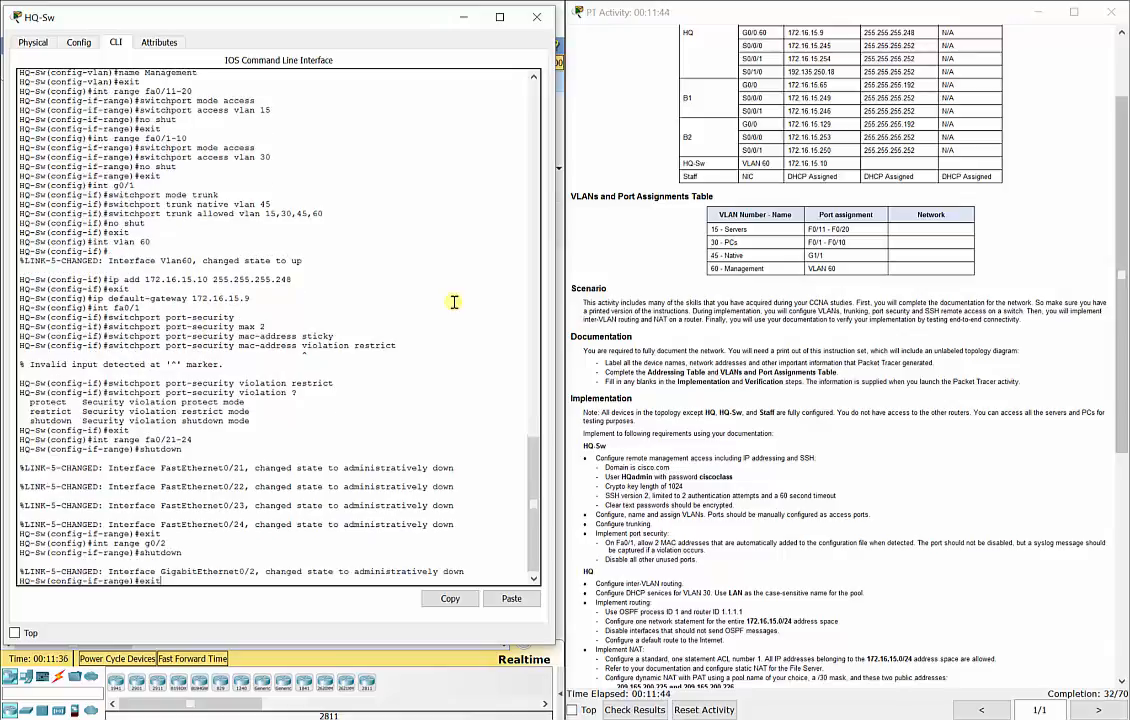
{"action": "key", "text": "Return"}
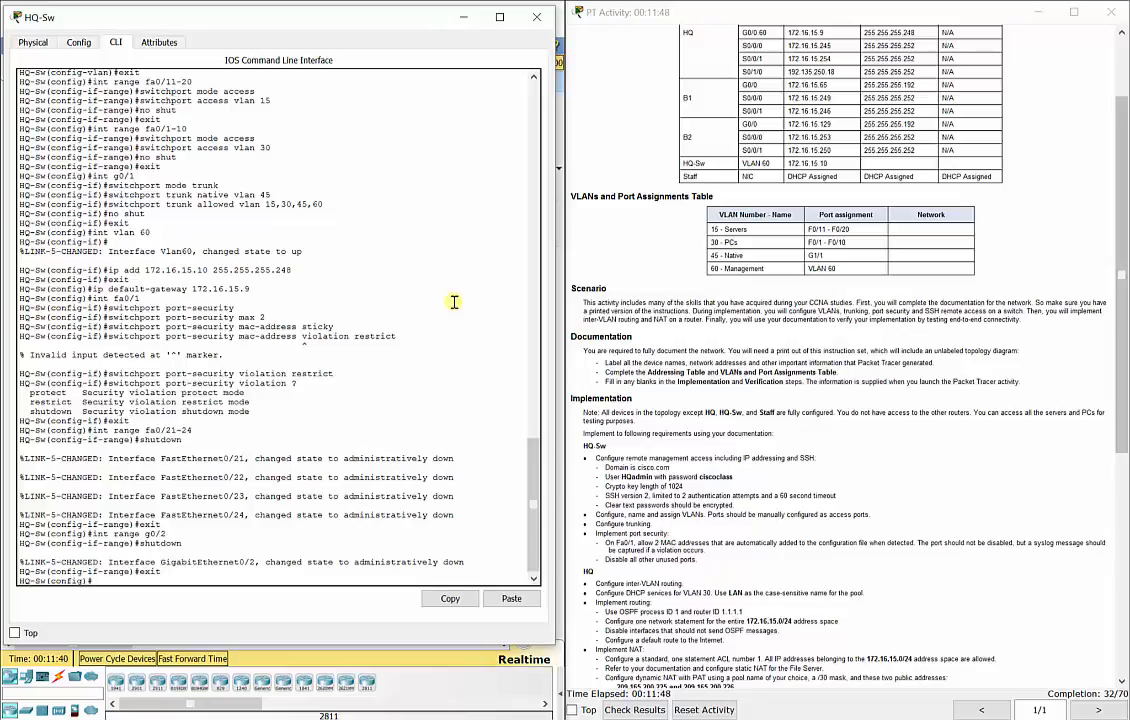
Bring the HQ requirements into view, minimize the HQ-Sw window, and open router HQ's command line
{"action": "left_click", "coordinate": [665, 432]}
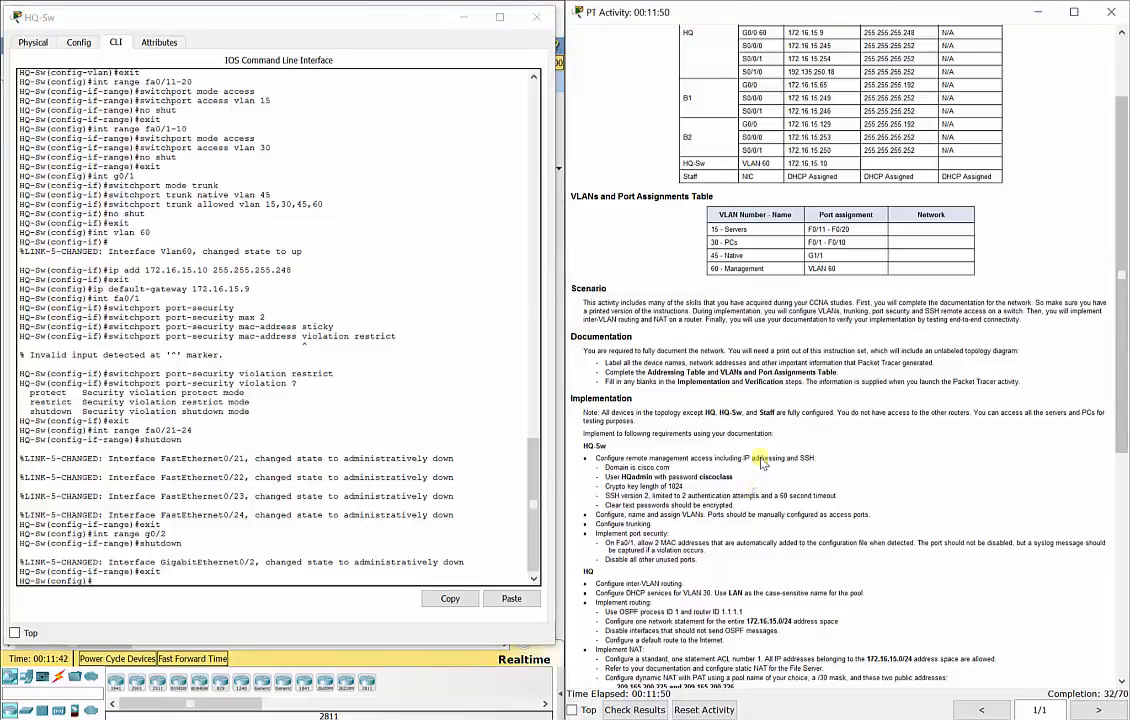
{"action": "scroll", "coordinate": [740, 450], "scroll_direction": "down", "scroll_amount": 5}
{"action": "scroll", "coordinate": [760, 462], "scroll_direction": "down", "scroll_amount": 2}
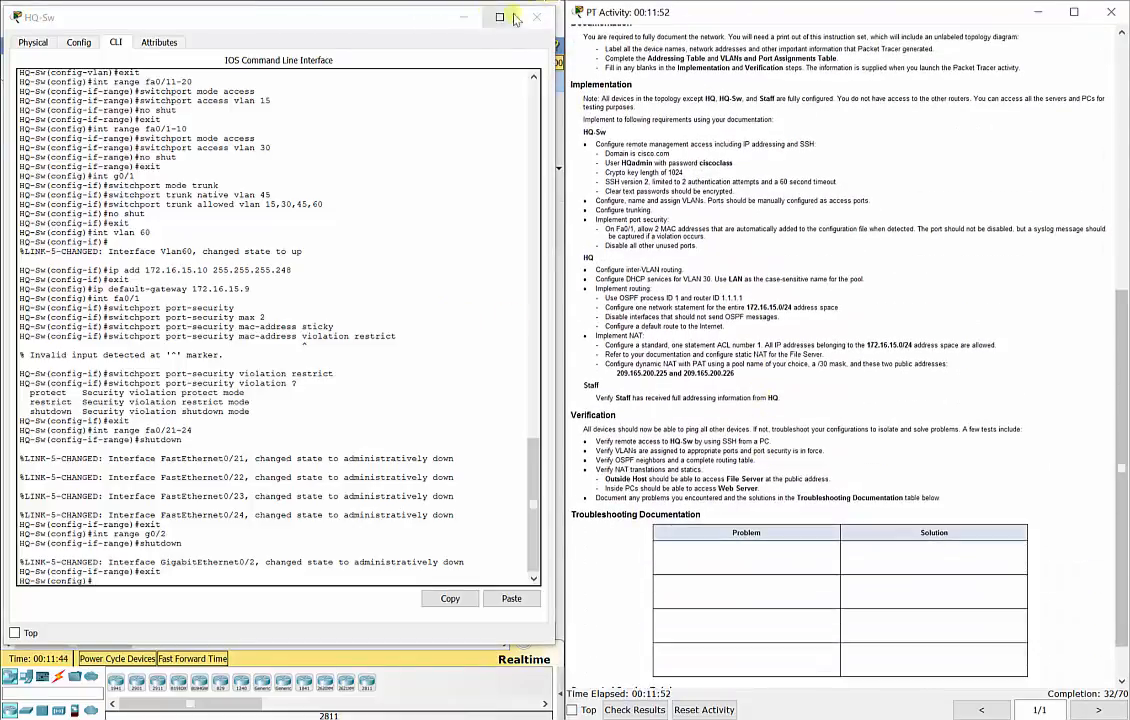
{"action": "left_click", "coordinate": [463, 16]}
{"action": "left_click", "coordinate": [177, 166]}
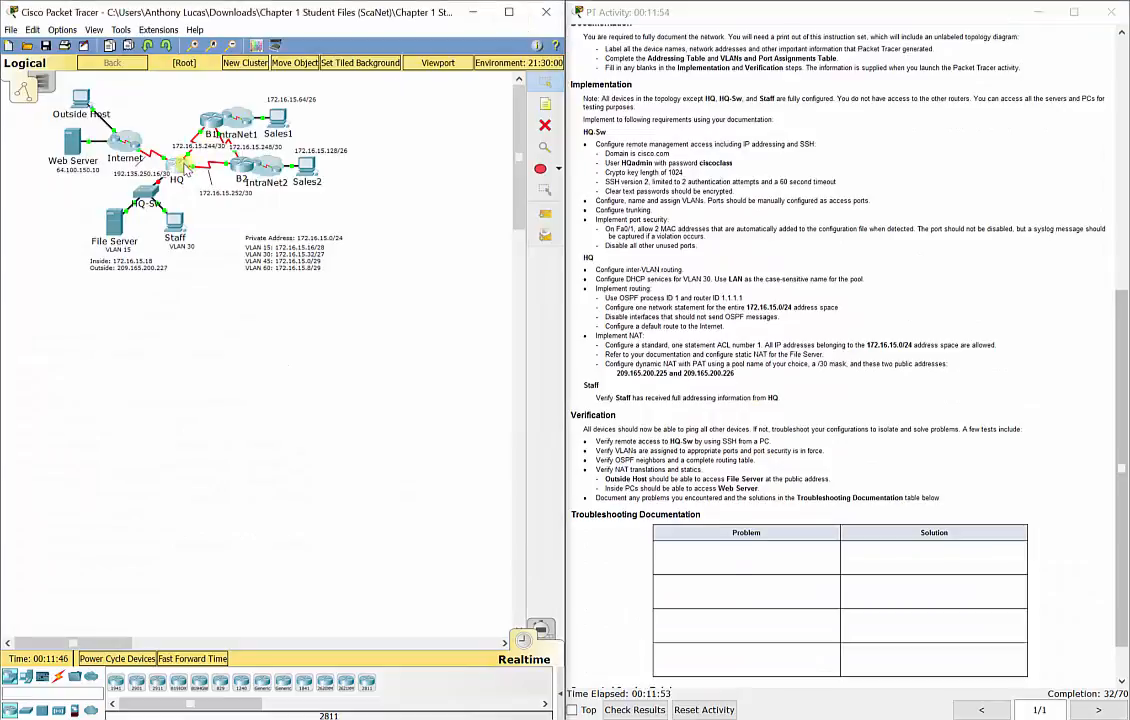
{"action": "left_click_drag", "start_coordinate": [520, 192], "coordinate": [0, 216]}
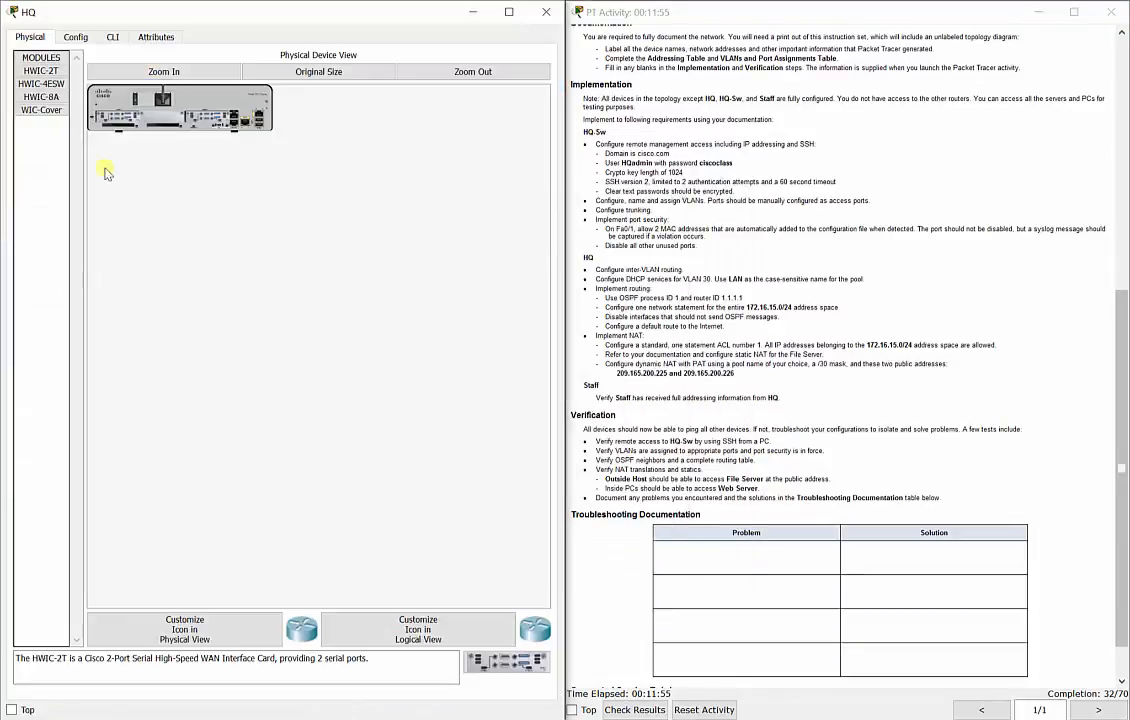
{"action": "left_click", "coordinate": [113, 37]}
{"action": "key", "text": "Return"}
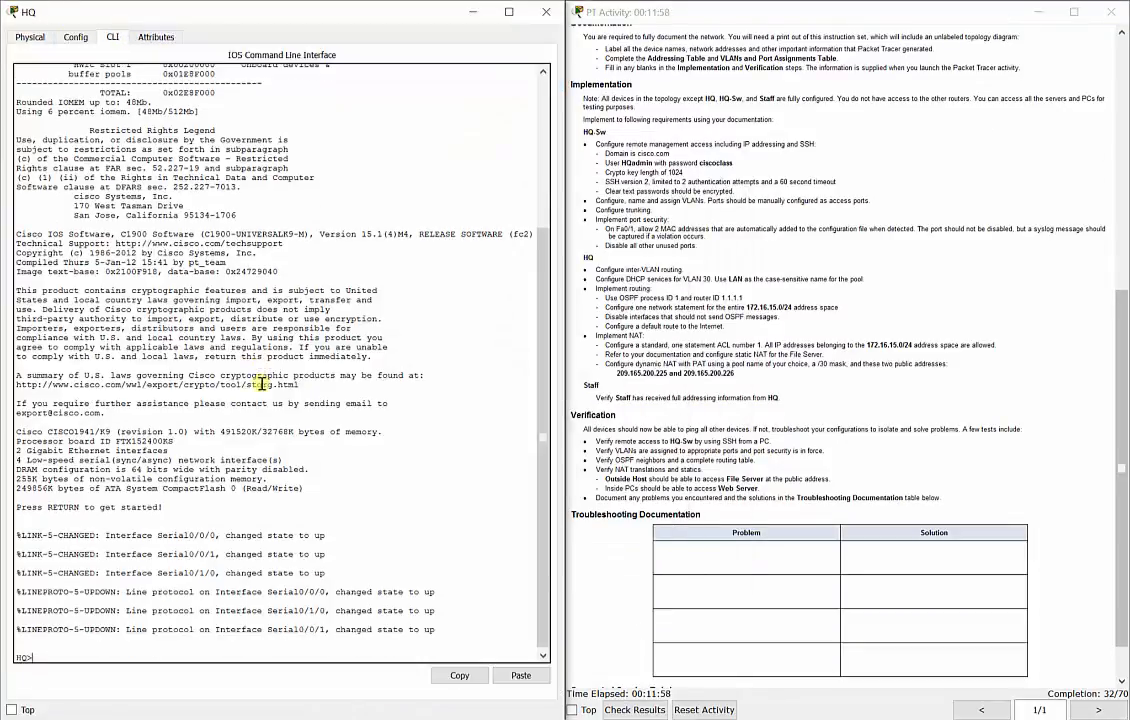
Restore the HQ window from its enlarged state and fit it beside the activity instructions
{"action": "left_click", "coordinate": [509, 12]}
{"action": "left_click", "coordinate": [1074, 8]}
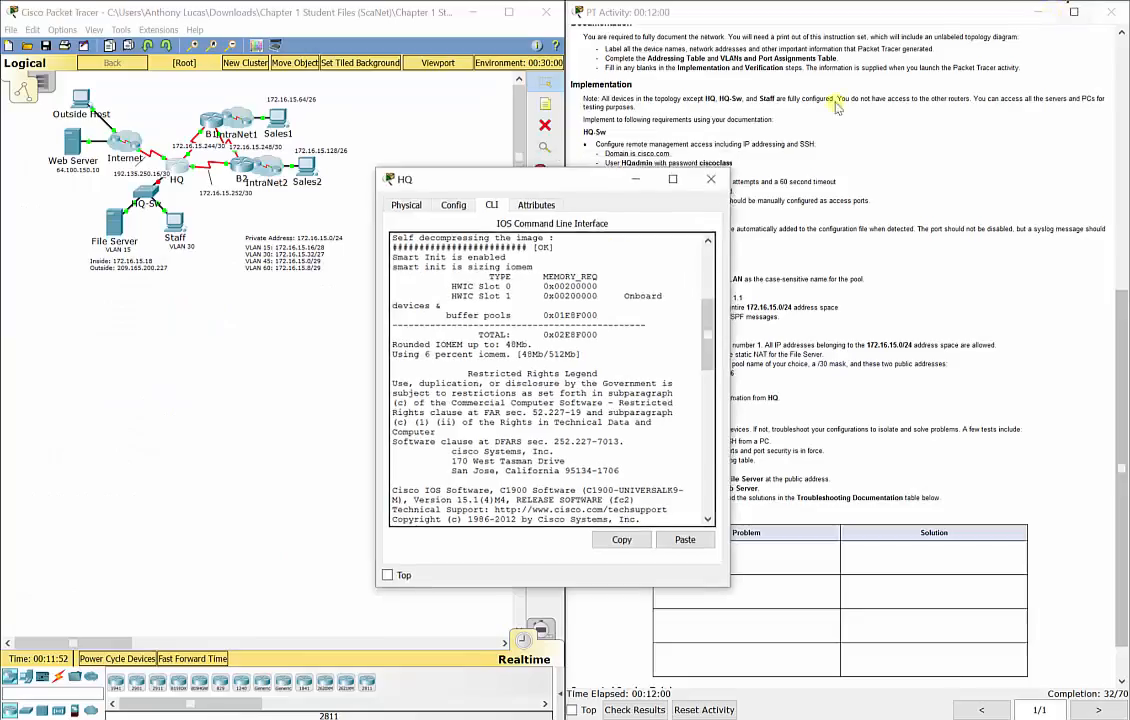
{"action": "left_click_drag", "start_coordinate": [591, 203], "coordinate": [193, 35]}
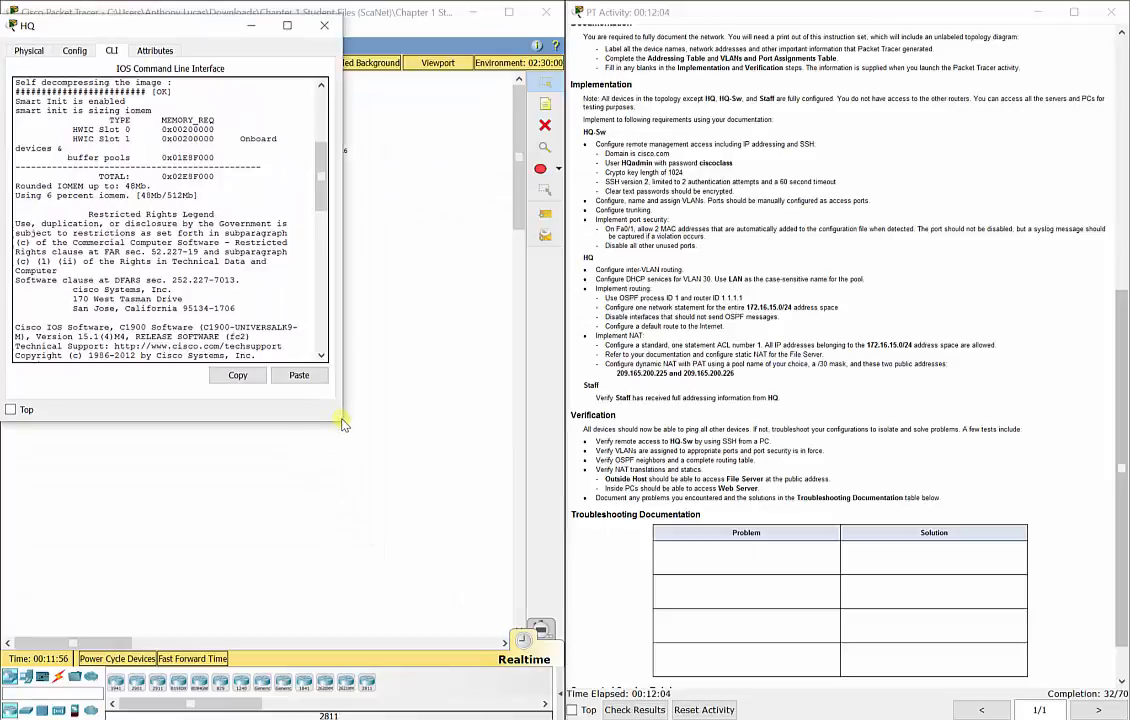
{"action": "left_click_drag", "start_coordinate": [345, 422], "coordinate": [569, 580]}
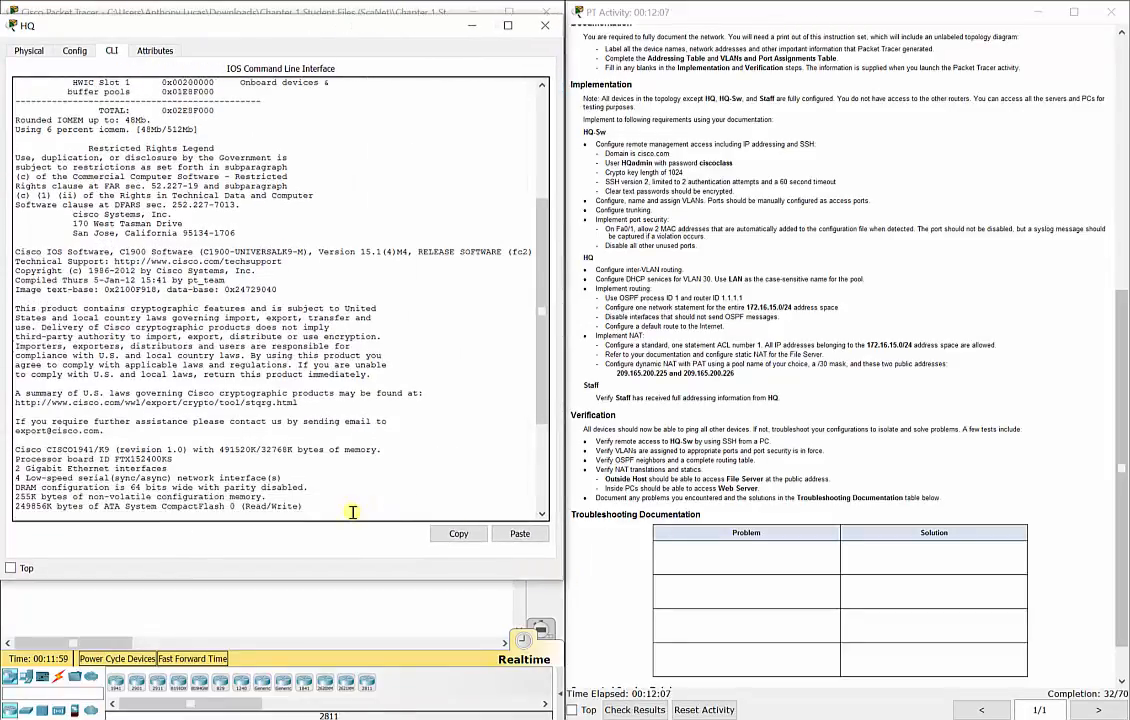
Enter privileged EXEC mode and global configuration mode on router HQ
{"action": "key", "text": "Return"}
{"action": "type", "text": "en"}
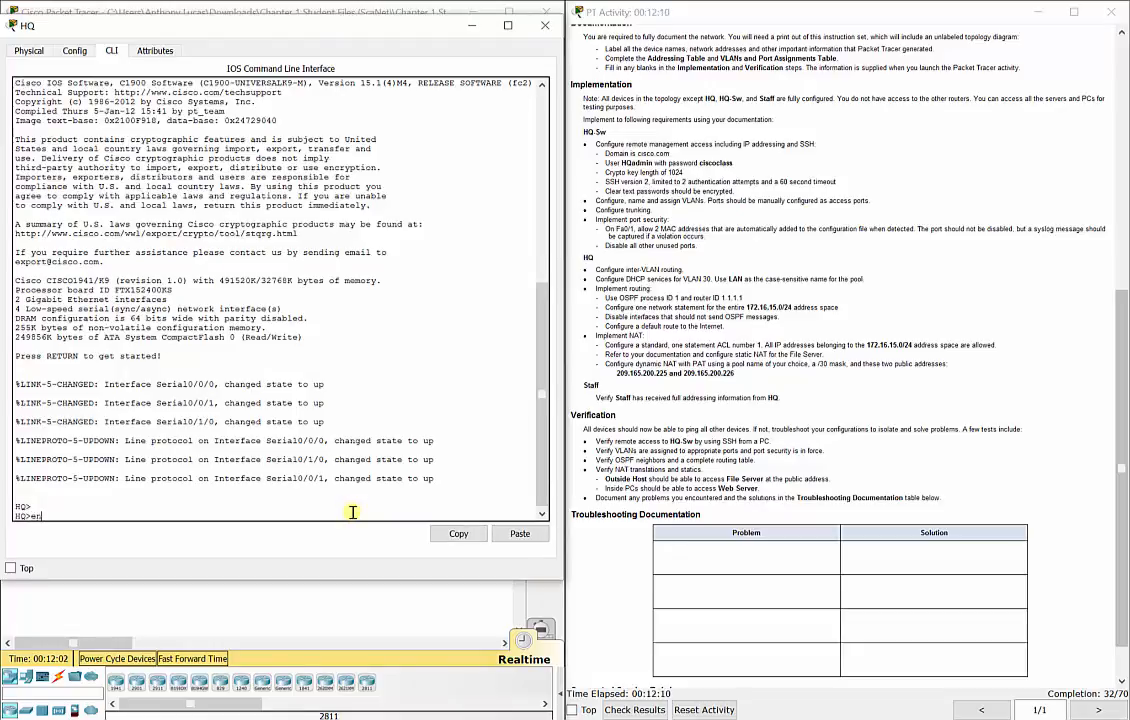
{"action": "key", "text": "Return"}
{"action": "type", "text": "config t"}
{"action": "key", "text": "Return"}
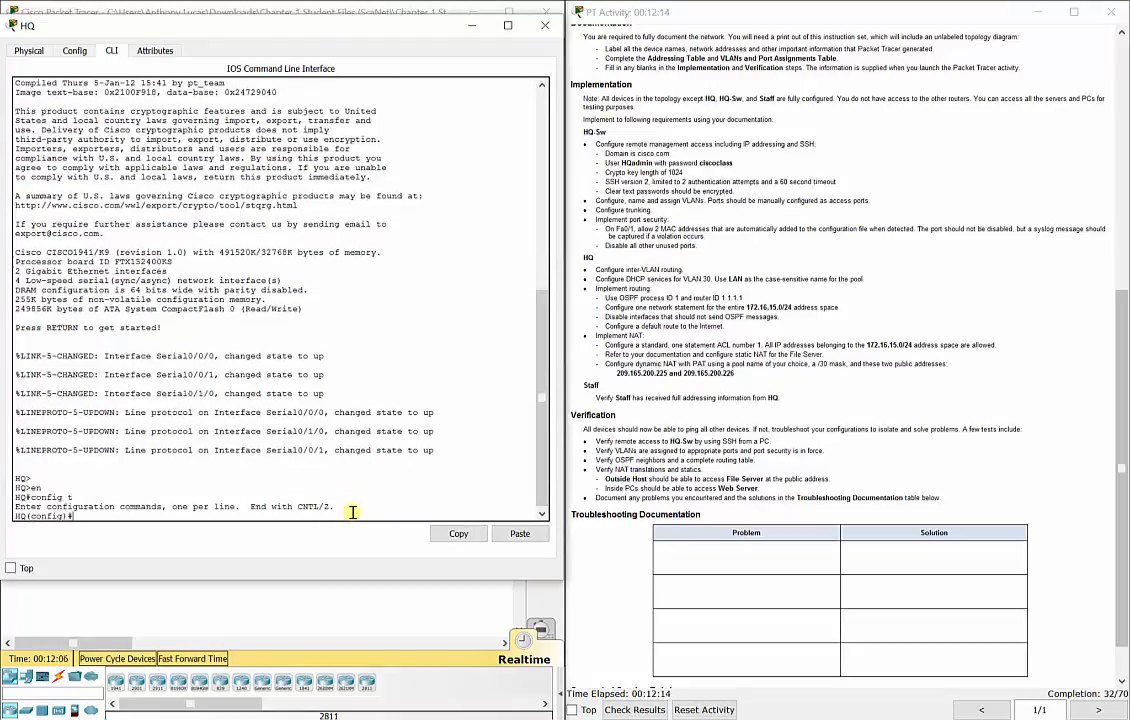
Enable HQ's physical interface g0/0 with no shut and return to global configuration mode
{"action": "left_click_drag", "start_coordinate": [1123, 336], "coordinate": [1125, 50]}
{"action": "left_click", "coordinate": [248, 512]}
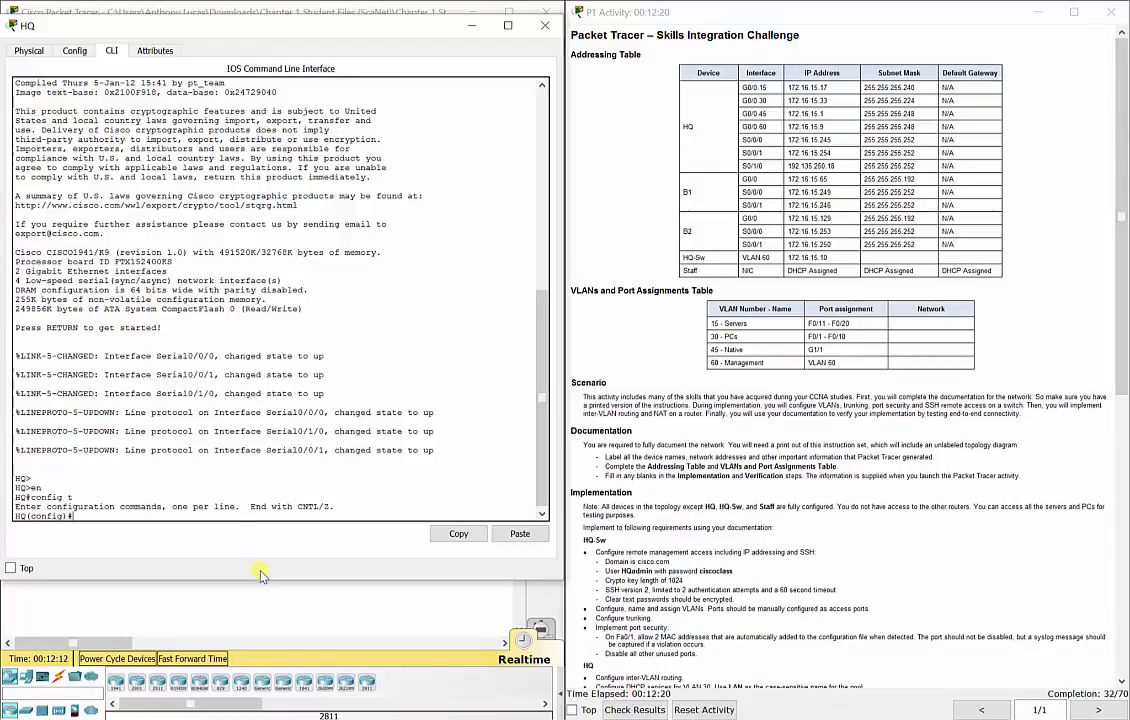
{"action": "type", "text": "int g0/0"}
{"action": "key", "text": "Return"}
{"action": "type", "text": "no shut"}
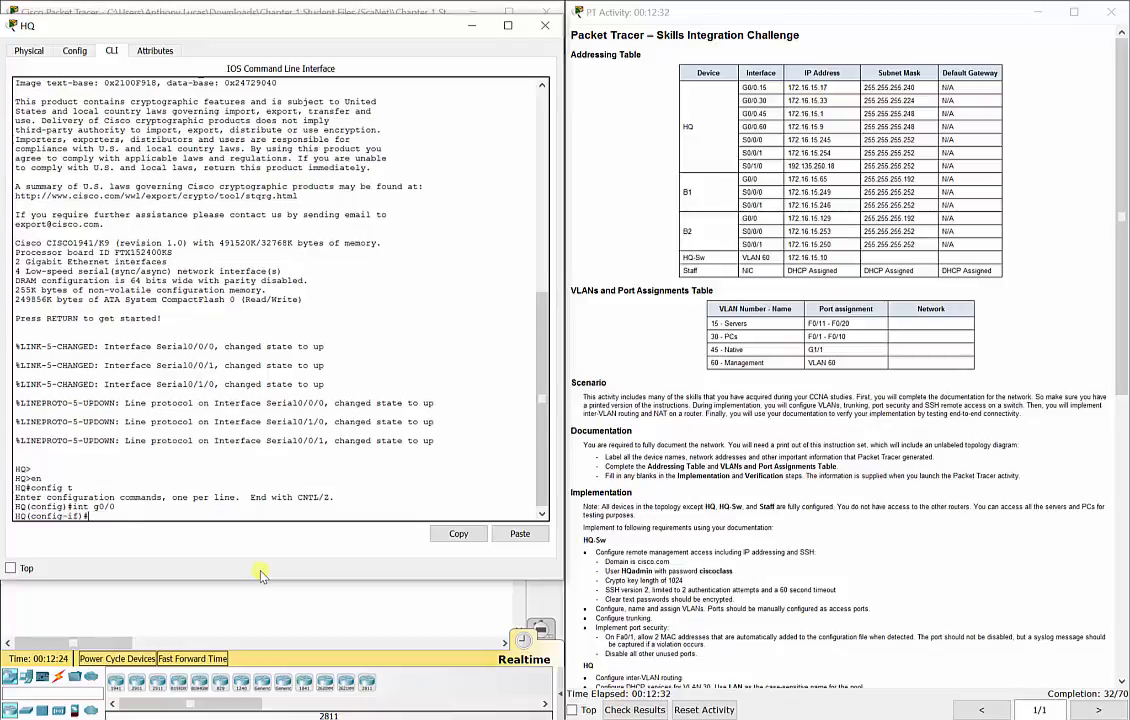
{"action": "key", "text": "Return"}
{"action": "type", "text": "exi"}
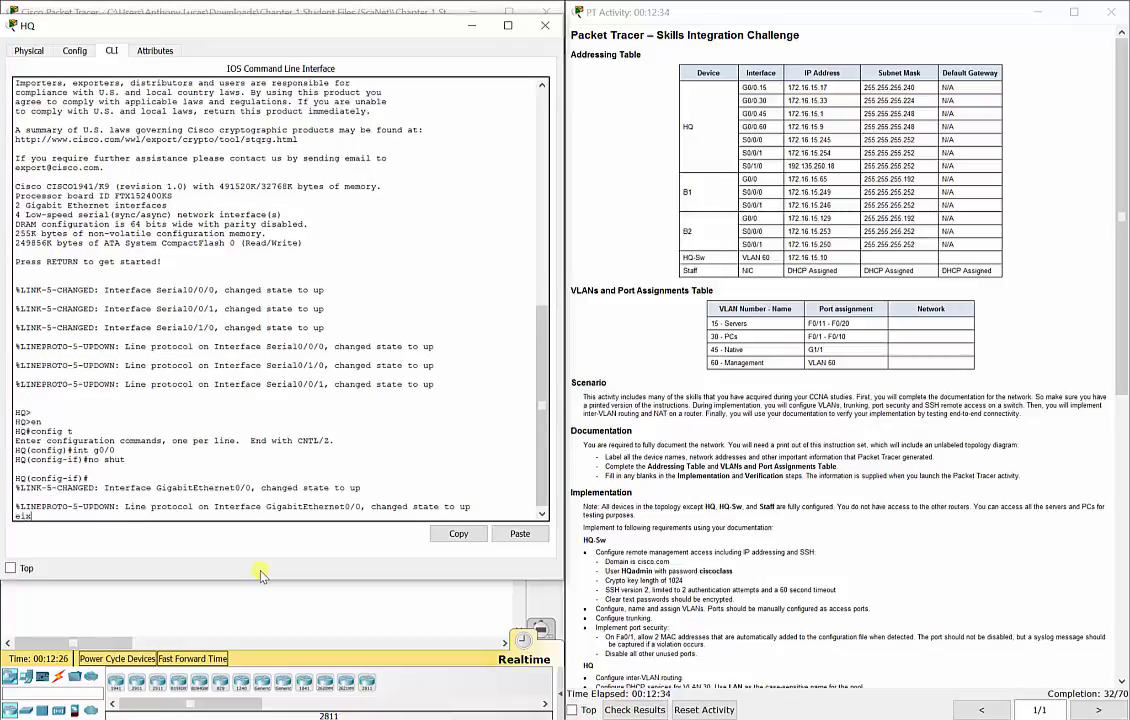
{"action": "type", "text": "t"}
{"action": "key", "text": "Return"}
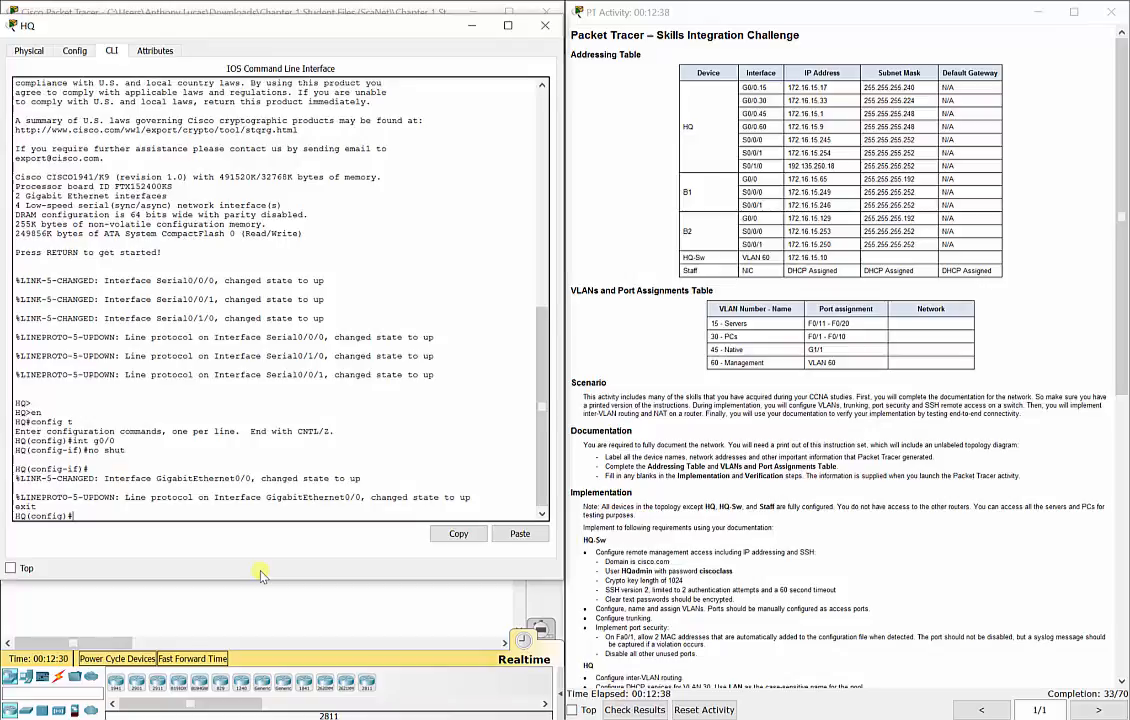
Configure subinterface g0/0.15 with dot1q encapsulation for VLAN 15 and IP address 172.16.15.17 255.255.255.240, and exit it
{"action": "type", "text": "int g0/0.15"}
{"action": "key", "text": "Return"}
{"action": "type", "text": "encap "}
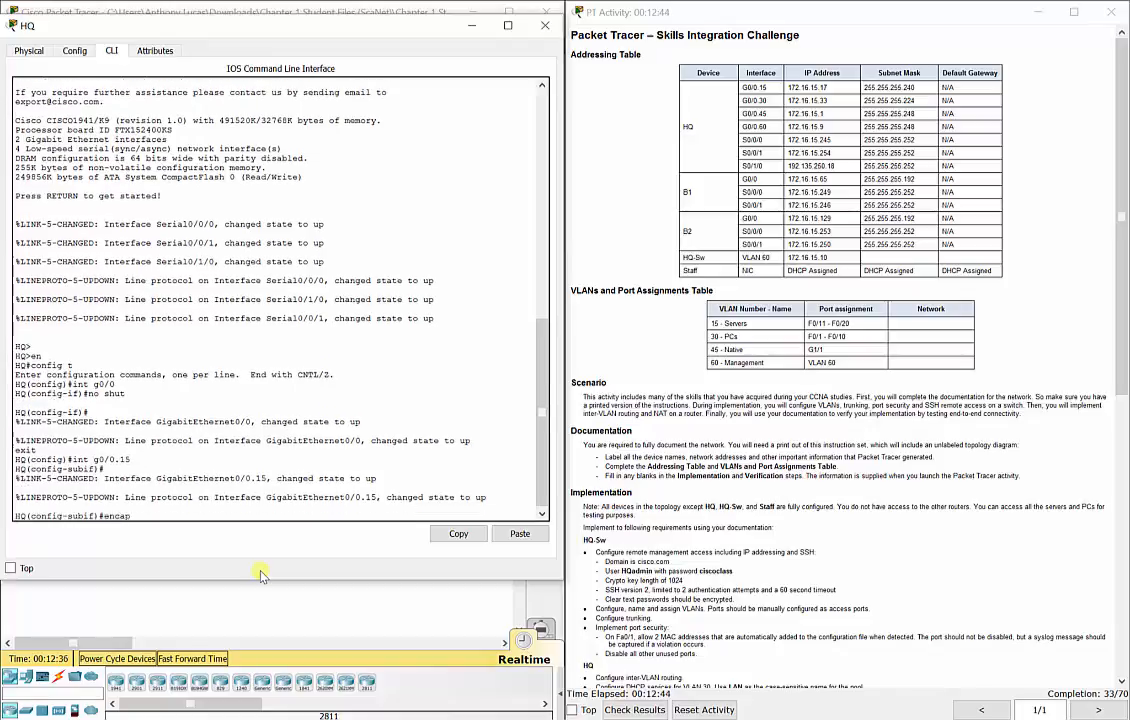
{"action": "type", "text": "dot1q 15"}
{"action": "key", "text": "Return"}
{"action": "type", "text": "ip add"}
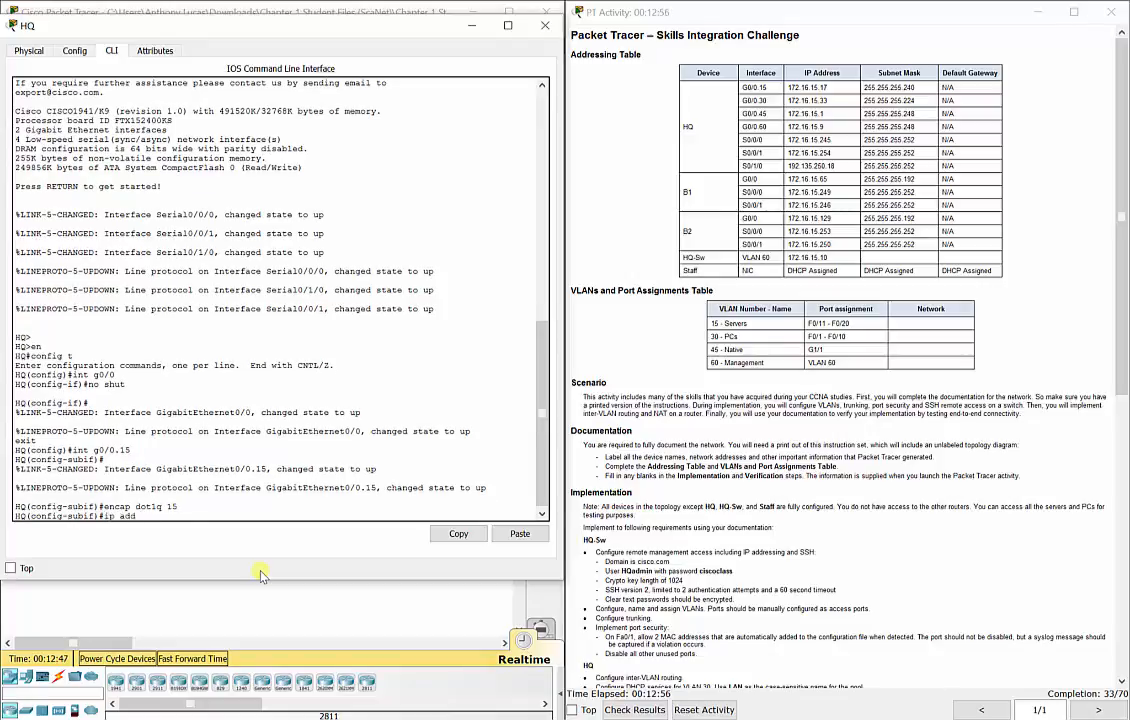
{"action": "type", "text": " 172.16.15.17 255.255.255."}
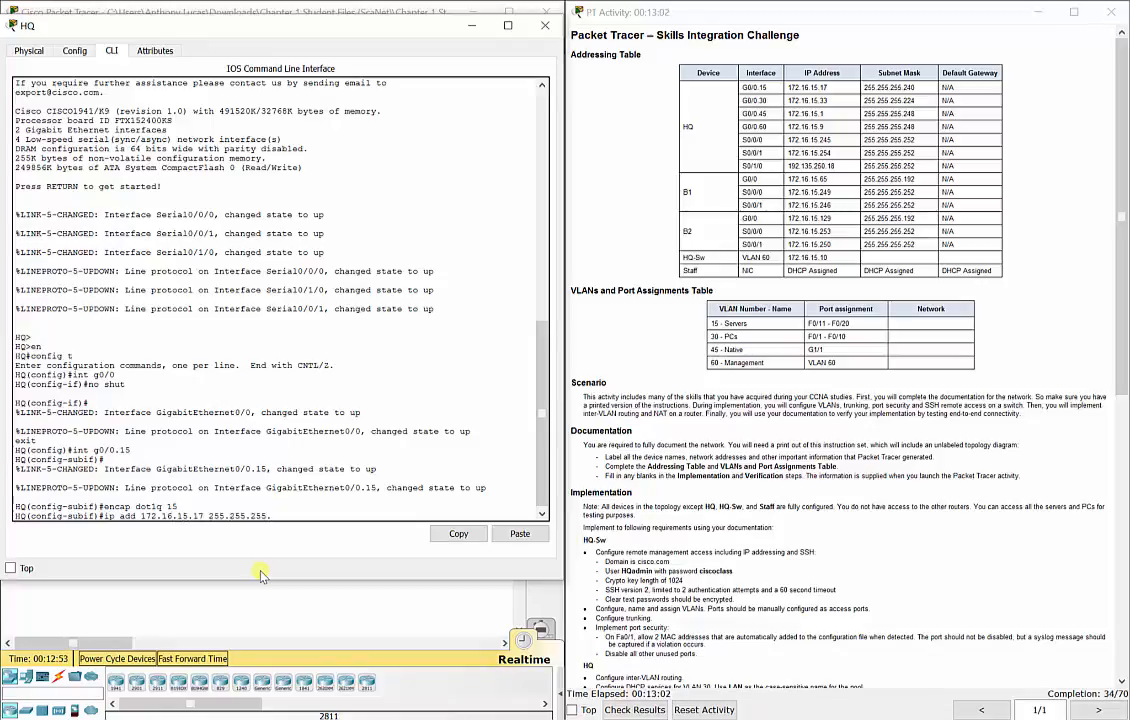
{"action": "type", "text": "240"}
{"action": "key", "text": "Return"}
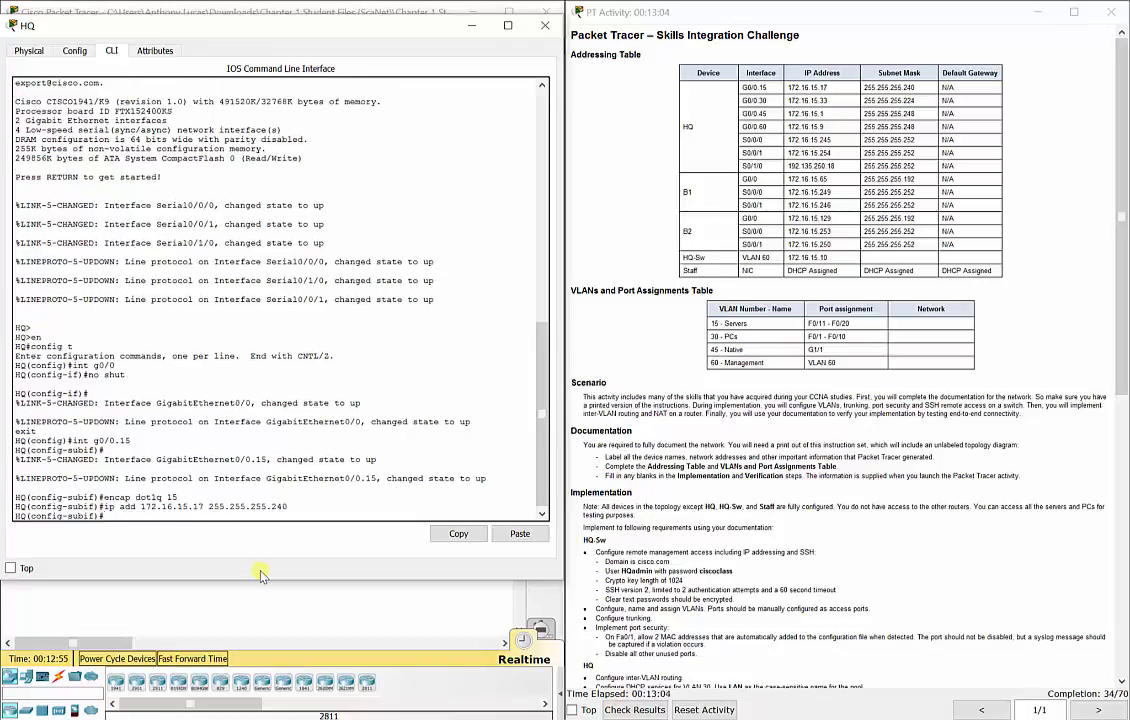
{"action": "type", "text": "exit"}
{"action": "key", "text": "Return"}
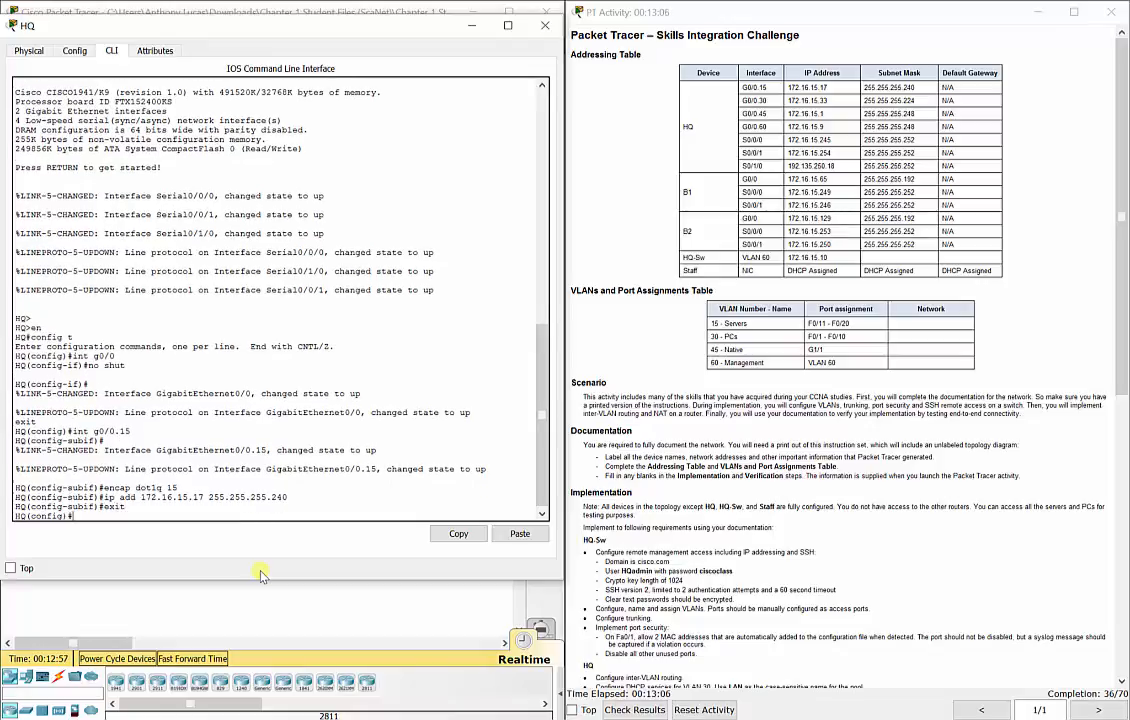
Configure subinterface g0/0.30 with dot1q encapsulation for VLAN 30 and IP address 172.16.15.33 255.255.255.224, and exit it
{"action": "type", "text": "int g0/0.30"}
{"action": "key", "text": "Return"}
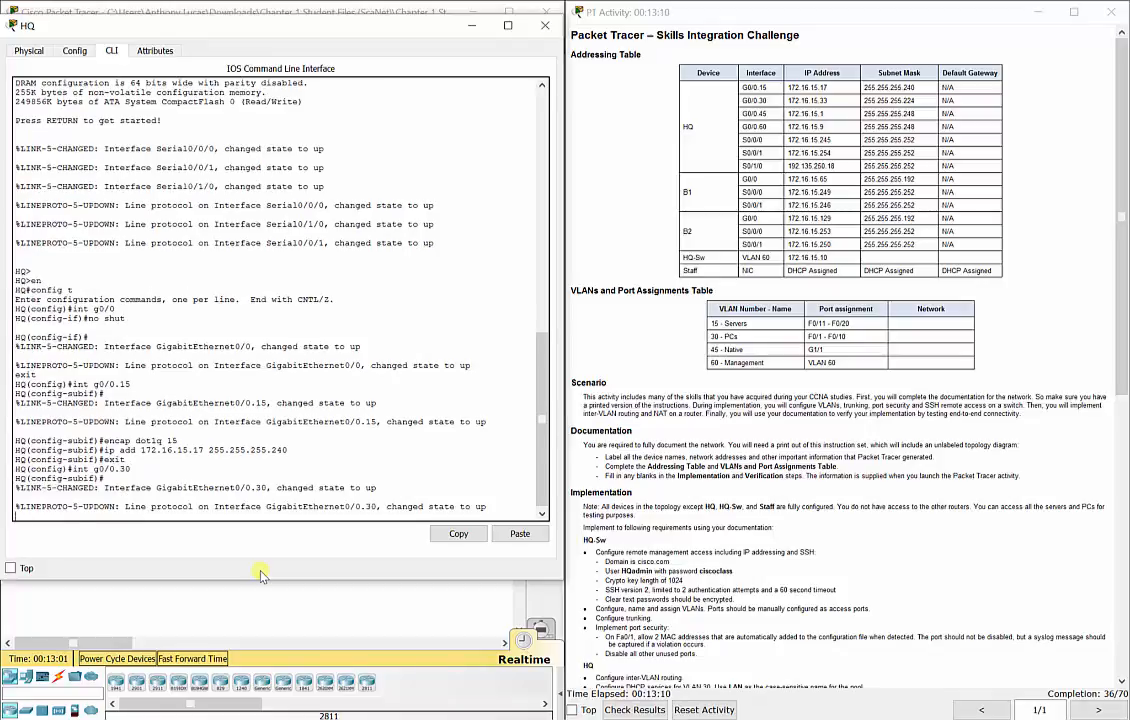
{"action": "type", "text": "encap "}
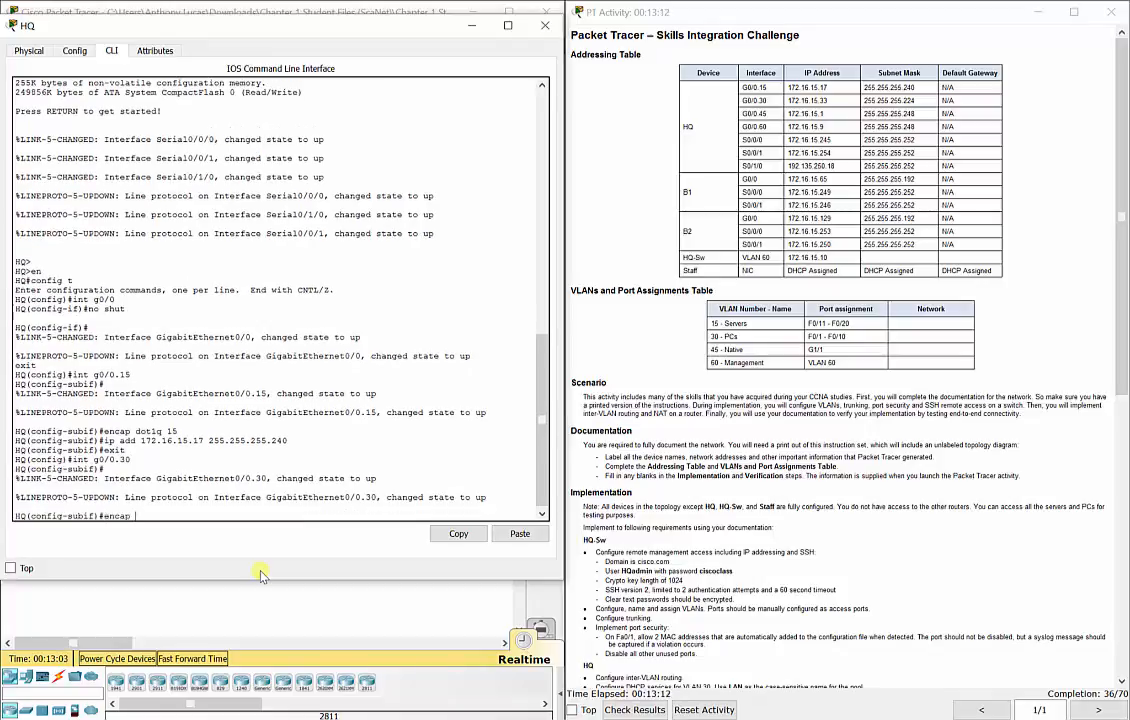
{"action": "type", "text": "dot1q 30"}
{"action": "key", "text": "Return"}
{"action": "type", "text": "ip add 1"}
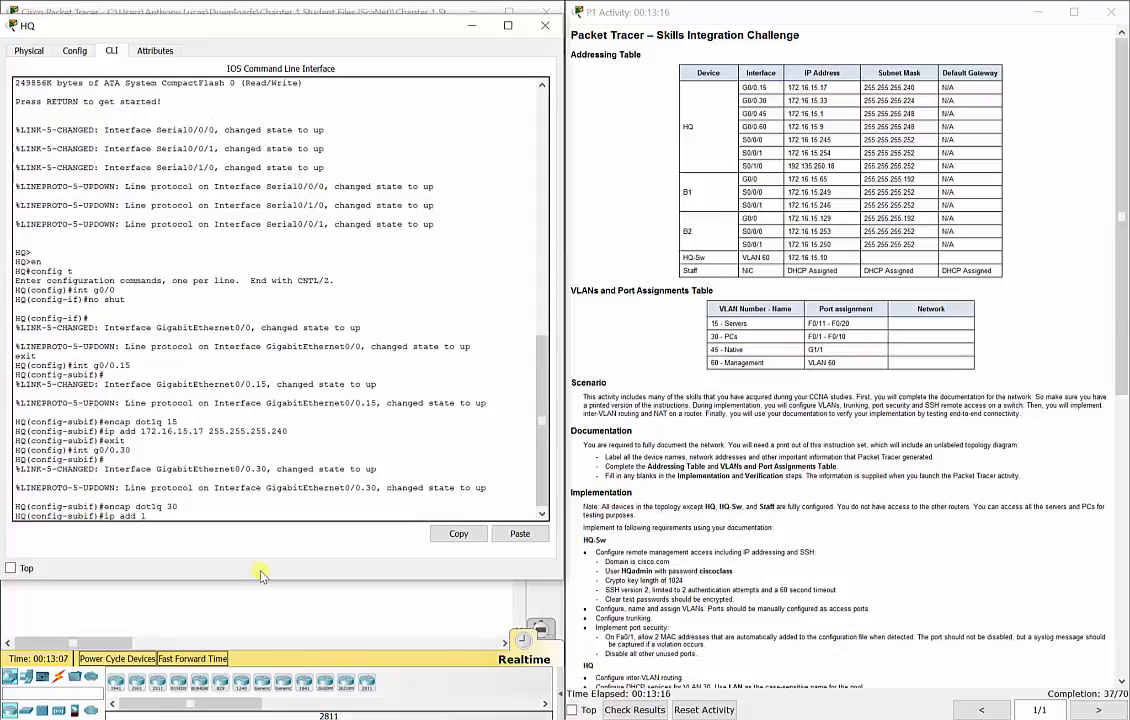
{"action": "type", "text": "72.16.15.33 255.255"}
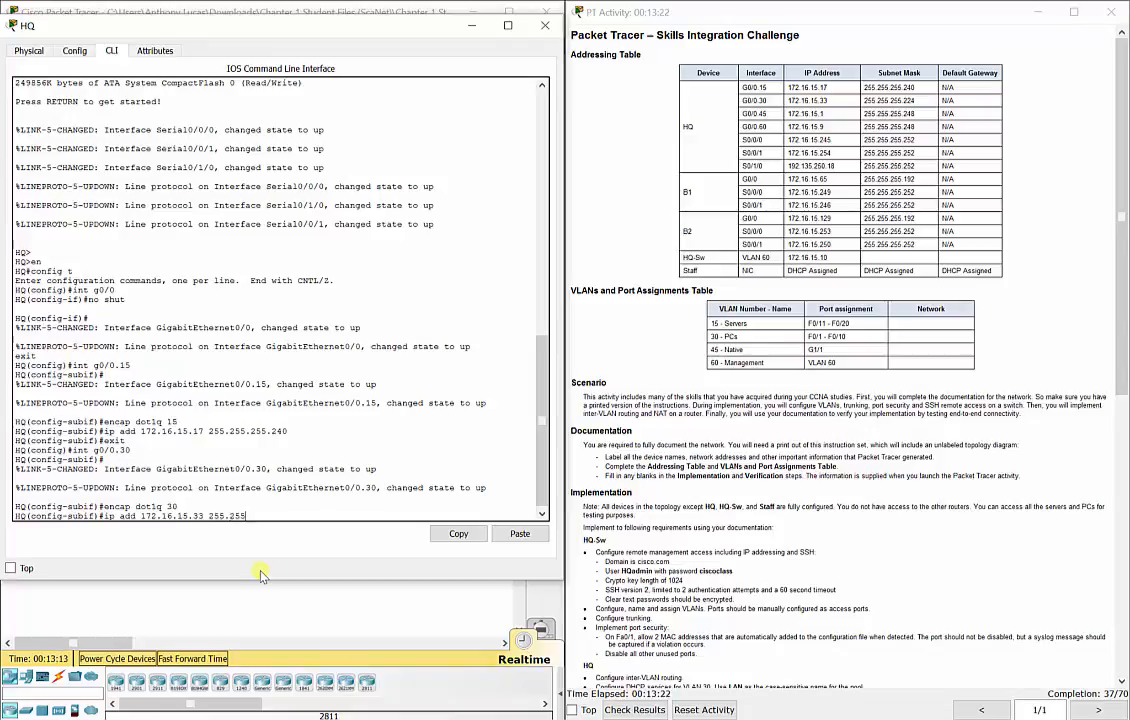
{"action": "type", "text": ".255.224"}
{"action": "key", "text": "Return"}
{"action": "type", "text": "exit"}
{"action": "key", "text": "Return"}
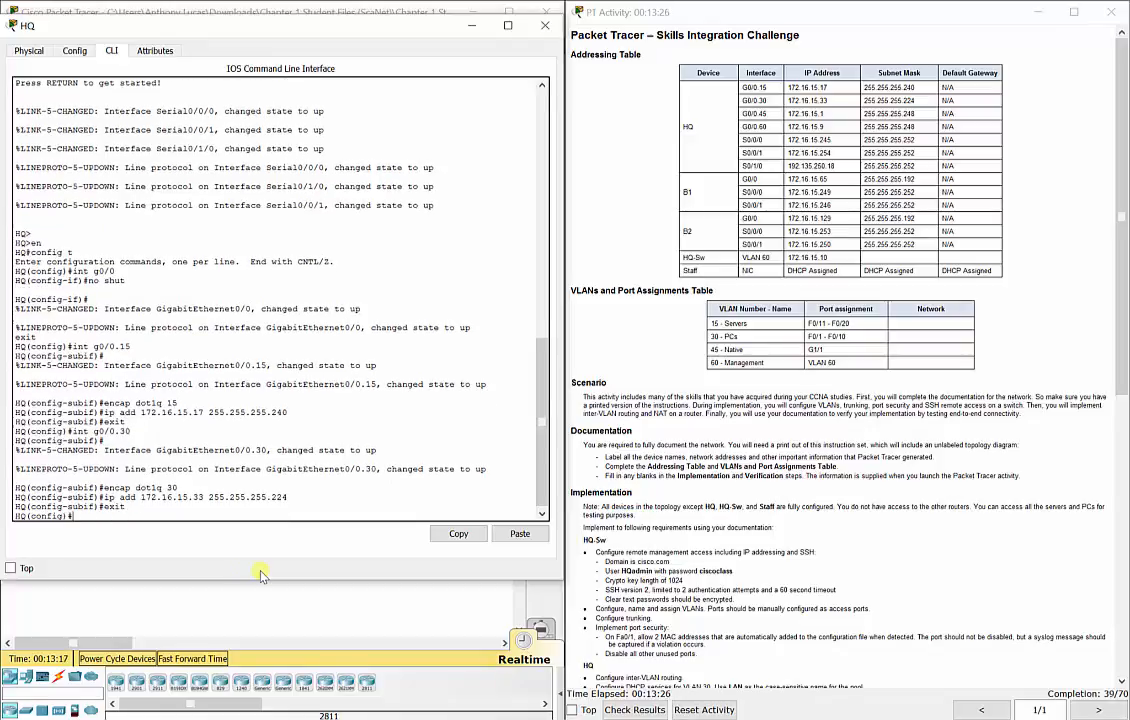
Configure subinterface g0/0.45 with dot1q encapsulation for VLAN 45 and IP address 172.16.15.1 255.255.255.248, and exit it
{"action": "type", "text": "int g0/0.45"}
{"action": "key", "text": "Return"}
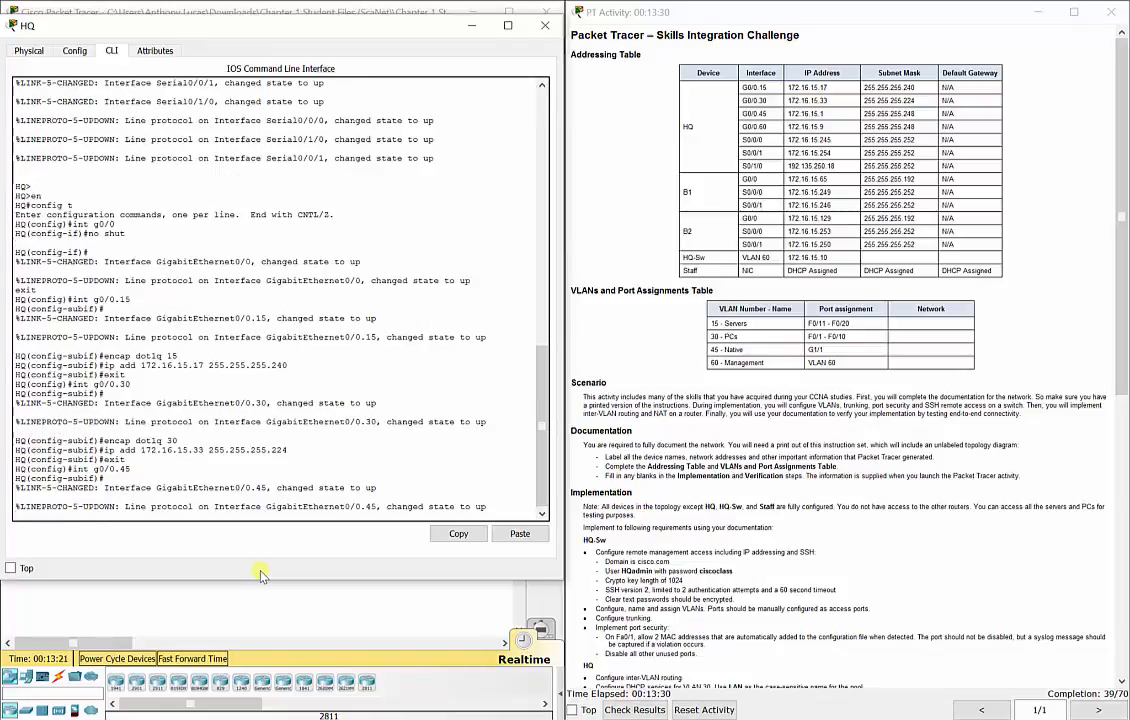
{"action": "type", "text": "ip add "}
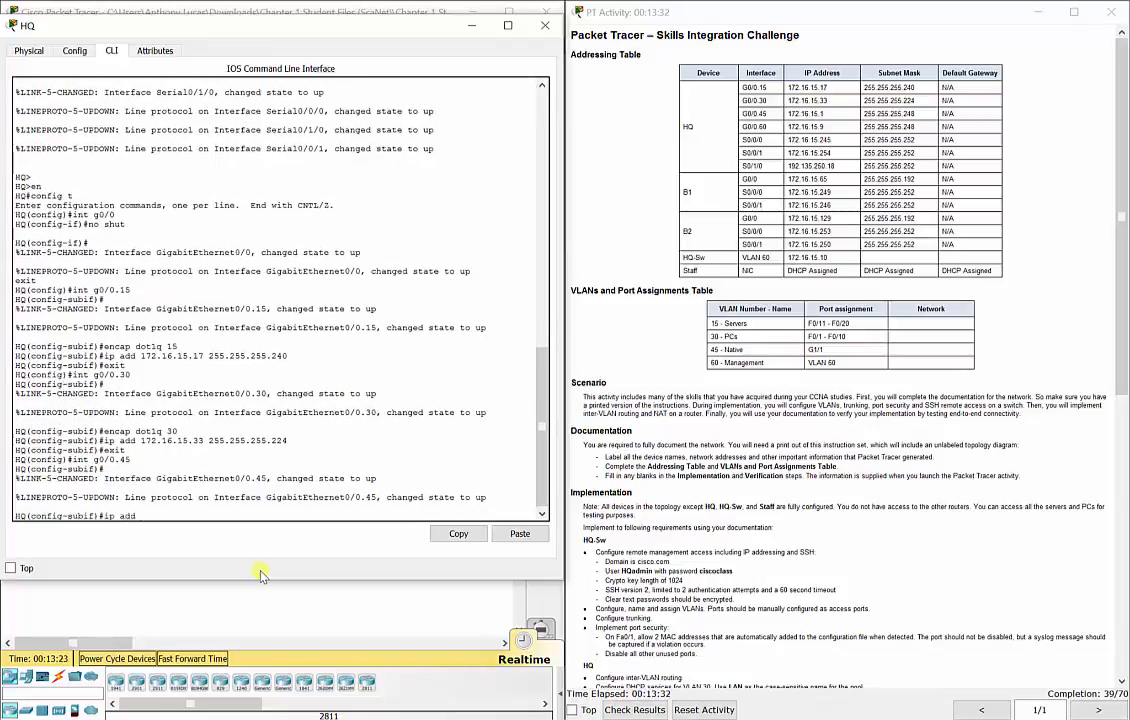
{"action": "type", "text": "172.16.15.1 255.255.255.248"}
{"action": "key", "text": "Return"}
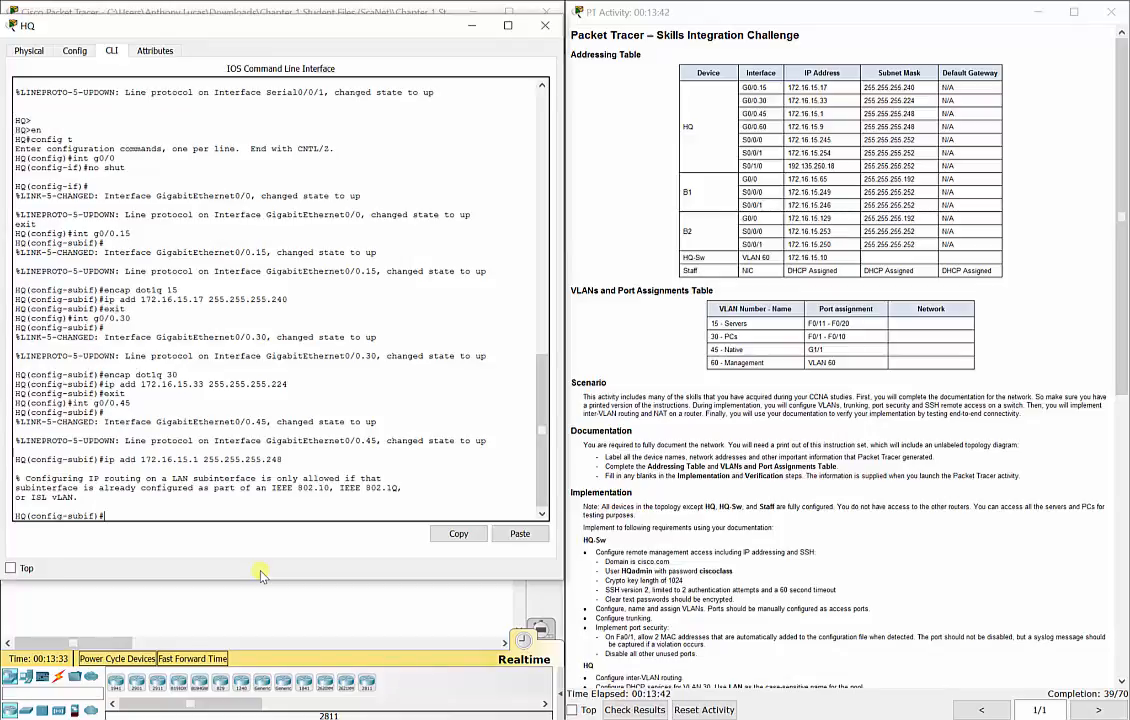
{"action": "type", "text": "encap dot1q 45"}
{"action": "key", "text": "Return"}
{"action": "key", "text": "Up"}
{"action": "key", "text": "Up"}
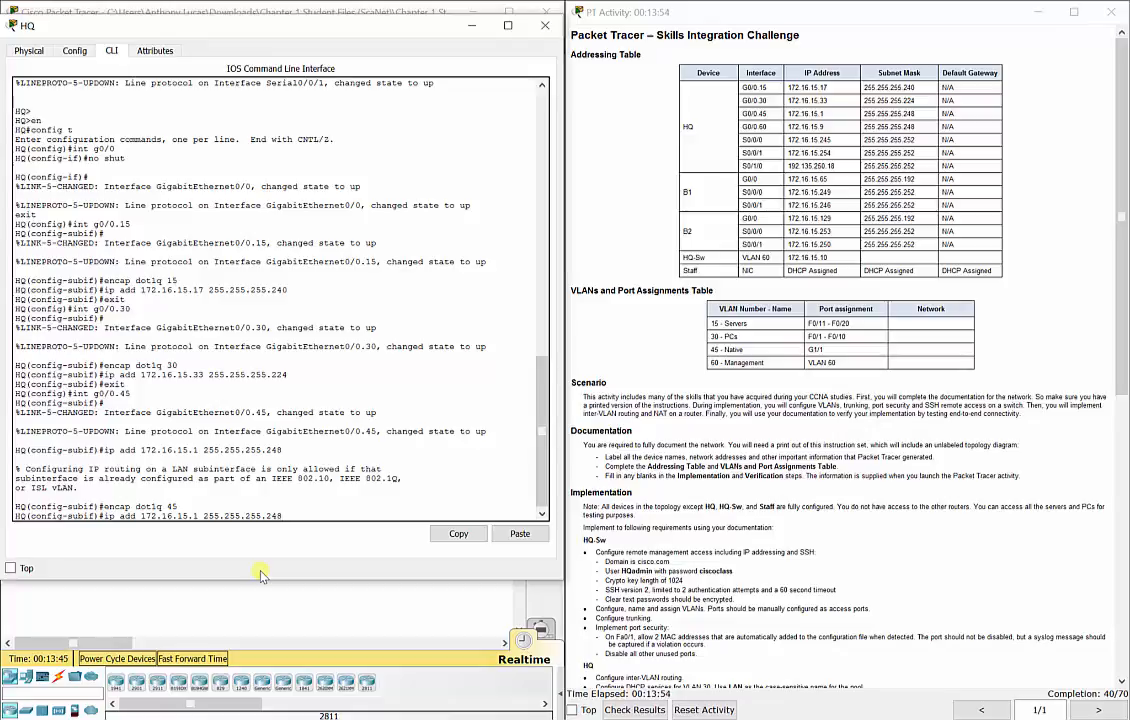
{"action": "key", "text": "Return"}
{"action": "type", "text": "exit"}
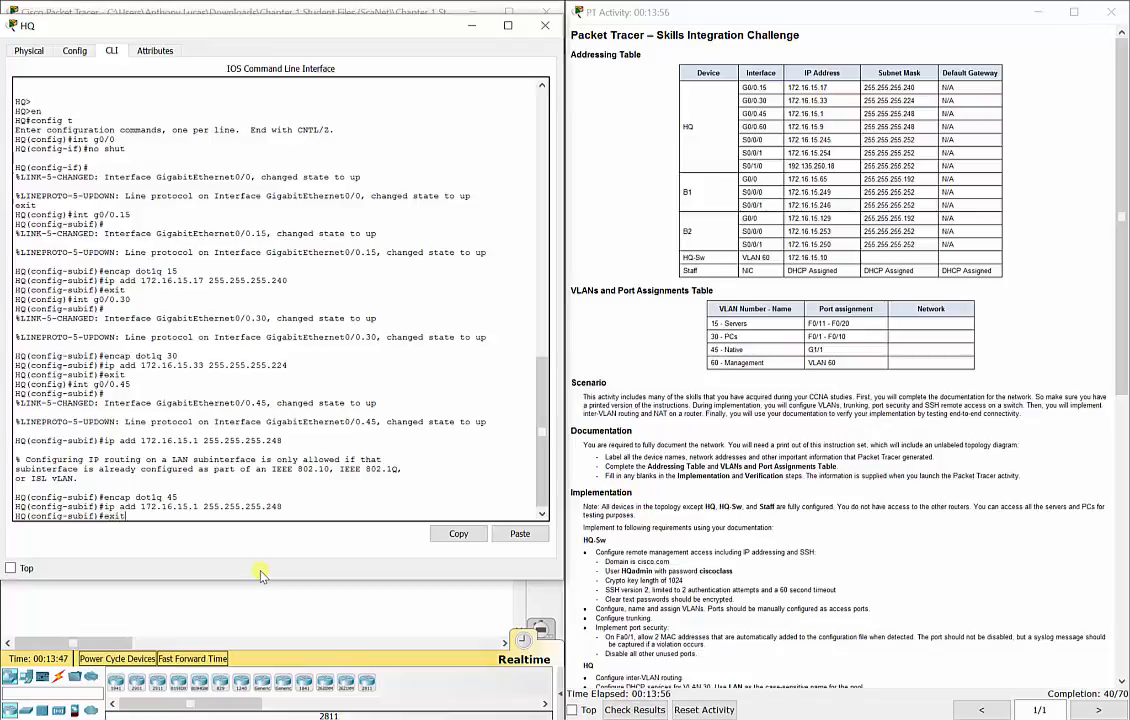
{"action": "key", "text": "Return"}
Configure subinterface g0/0.60 with dot1q encapsulation for VLAN 60 and IP address 172.16.15.9 255.255.255.248, and exit it
{"action": "type", "text": "int g"}
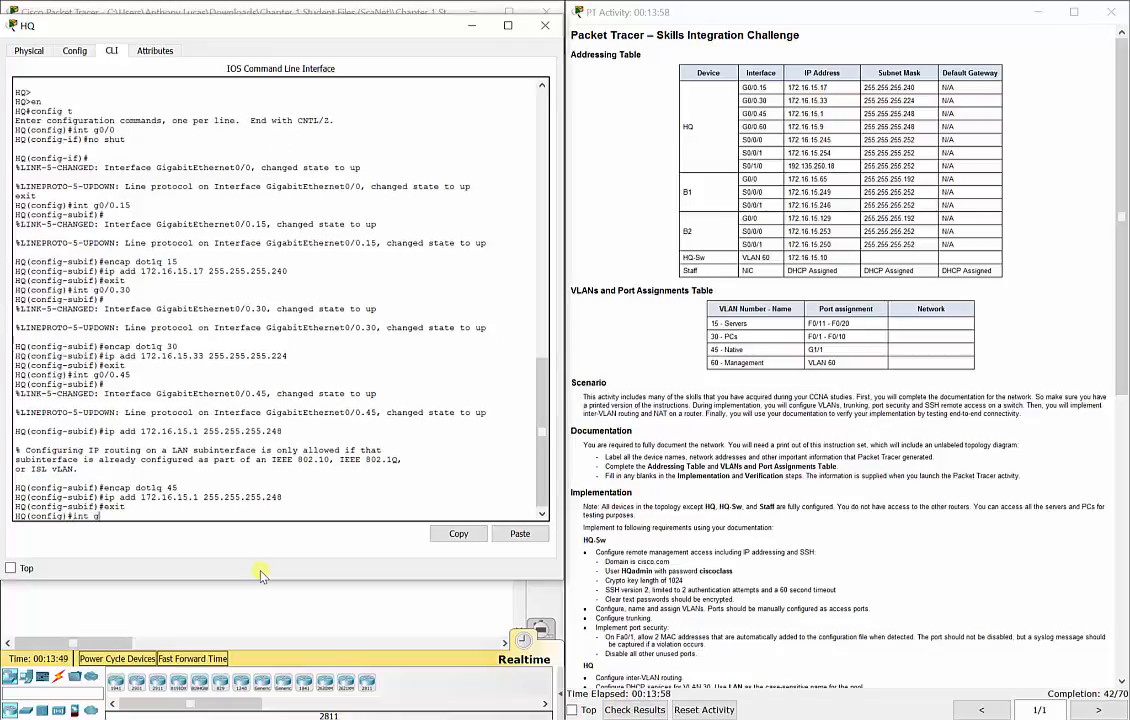
{"action": "type", "text": "0/0.60"}
{"action": "key", "text": "Return"}
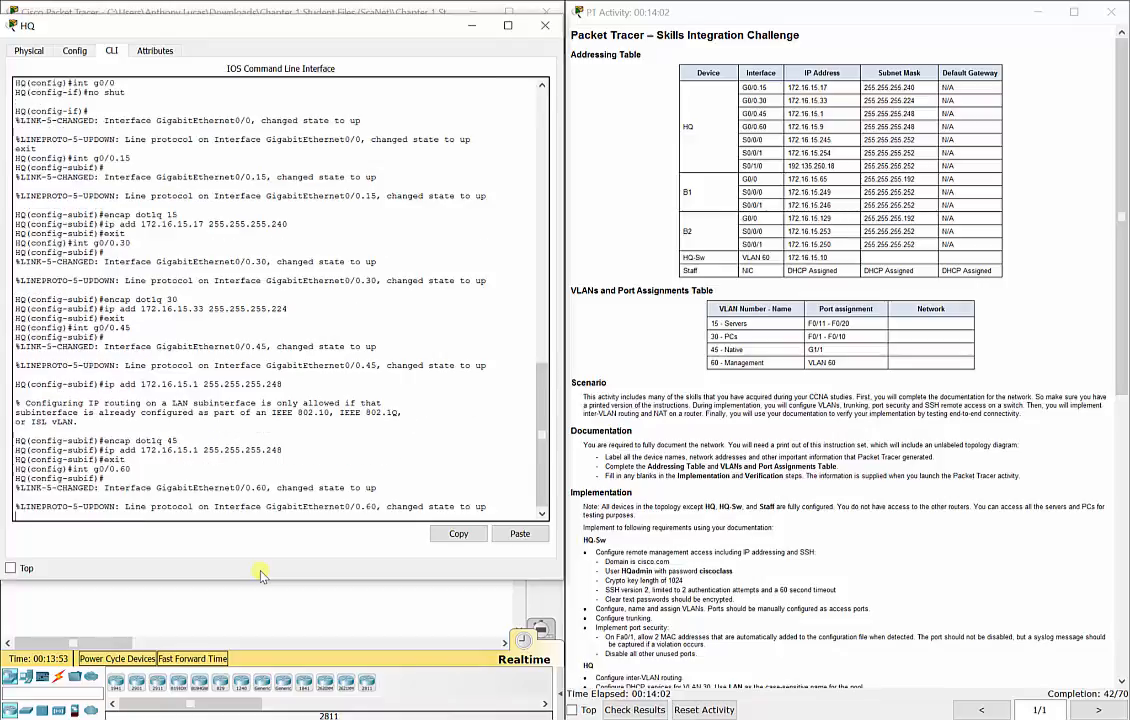
{"action": "key", "text": "Return"}
{"action": "type", "text": "encap d"}
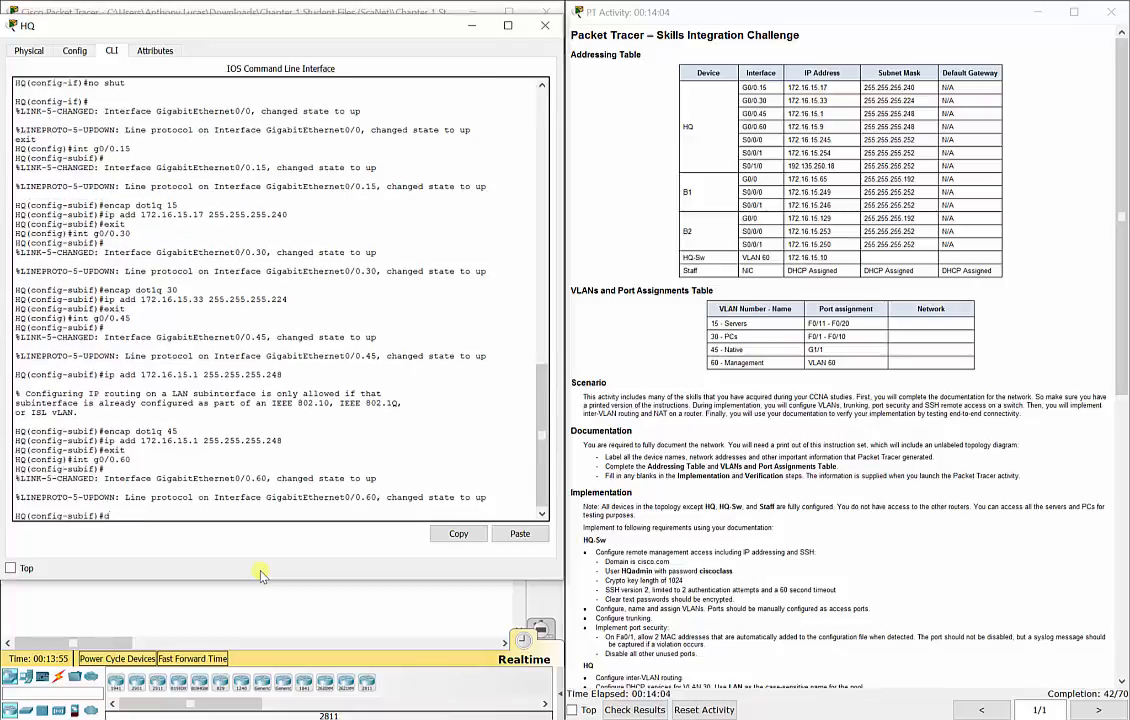
{"action": "type", "text": "ot1q 60"}
{"action": "key", "text": "Return"}
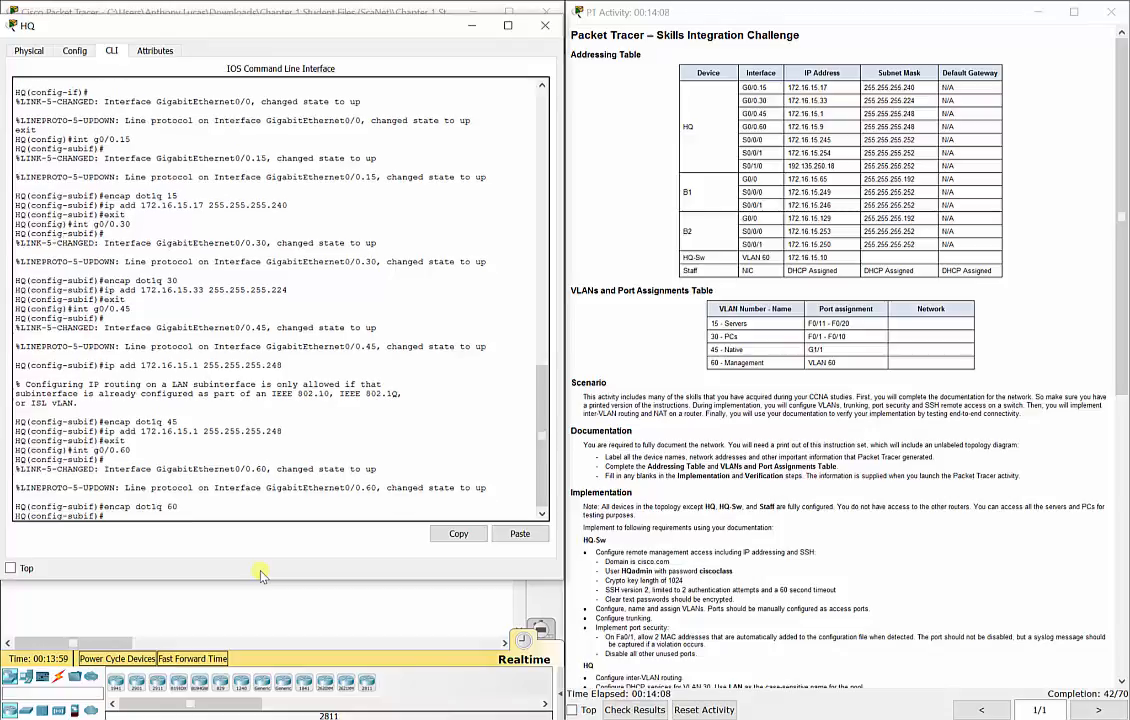
{"action": "type", "text": "ip add 172.16.15.9 2"}
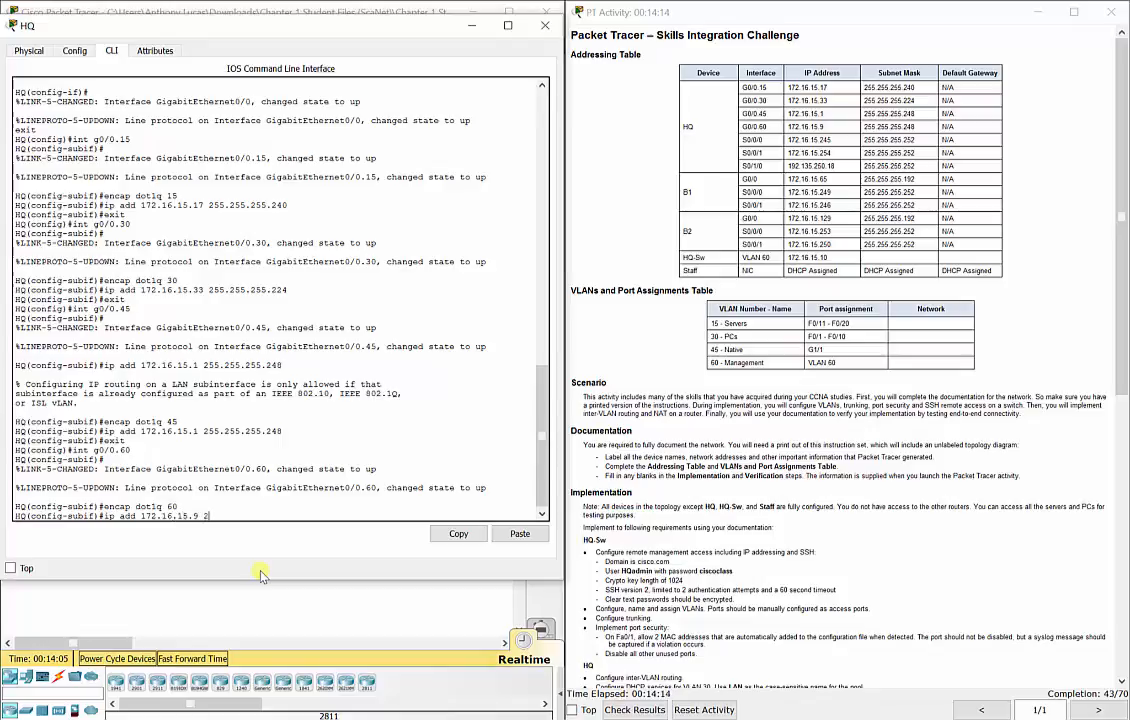
{"action": "type", "text": "55.255.255.248"}
{"action": "key", "text": "Return"}
{"action": "type", "text": "exit"}
{"action": "key", "text": "Return"}
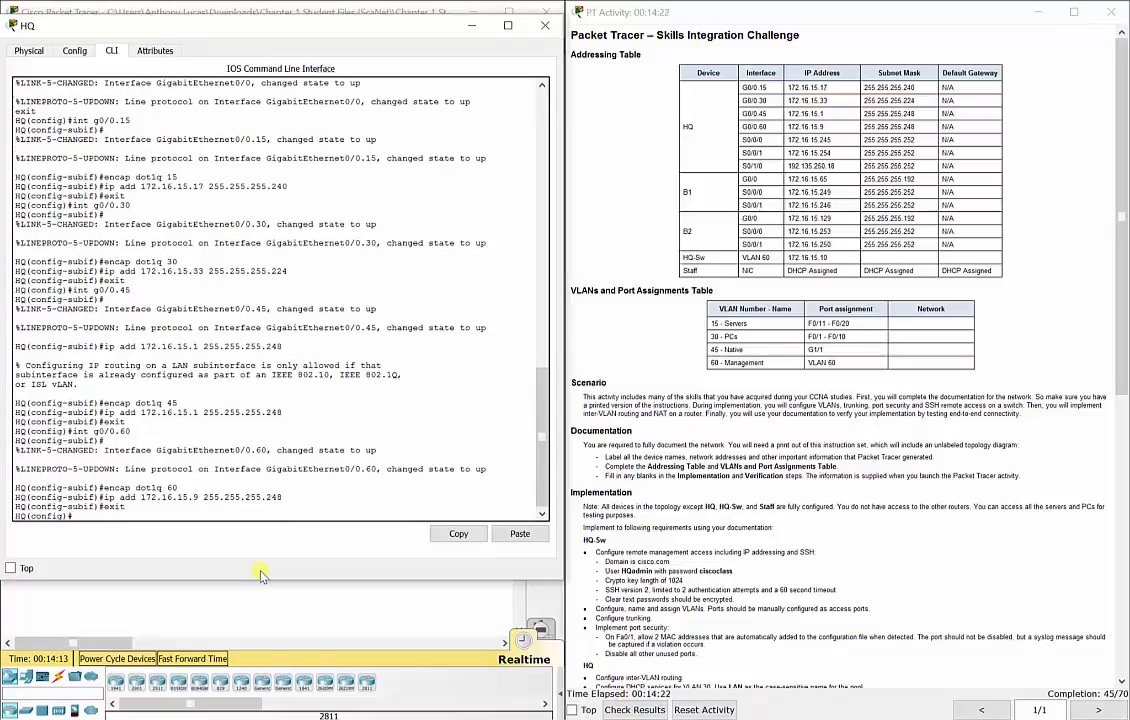
Check the instructions' DHCP requirement and VLAN 30 addressing, and create the DHCP pool LAN on HQ
{"action": "left_click", "coordinate": [612, 468]}
{"action": "scroll", "coordinate": [640, 510], "scroll_direction": "down", "scroll_amount": 5}
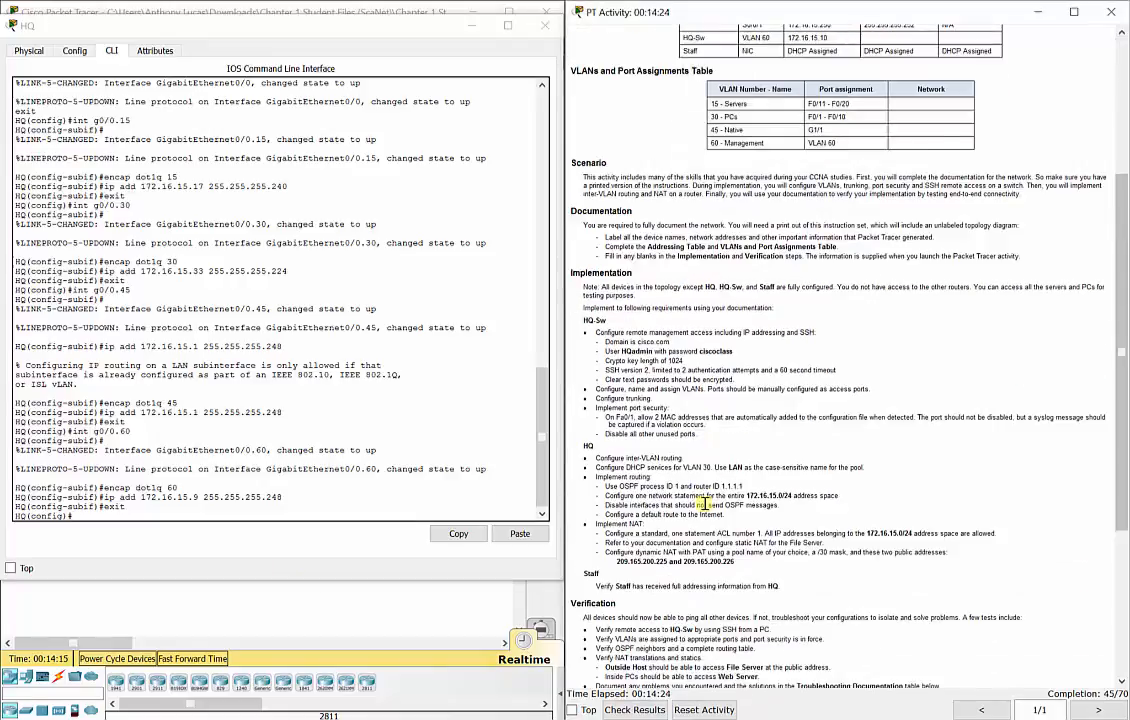
{"action": "scroll", "coordinate": [703, 500], "scroll_direction": "down", "scroll_amount": 2}
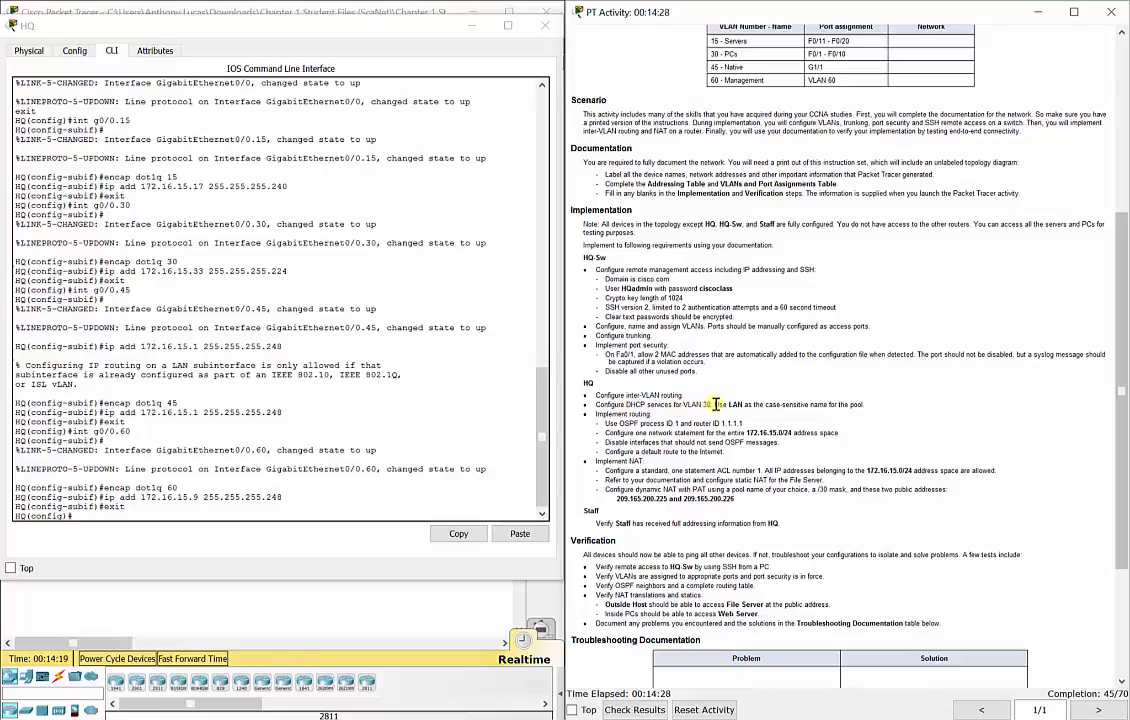
{"action": "scroll", "coordinate": [703, 400], "scroll_direction": "up", "scroll_amount": 4}
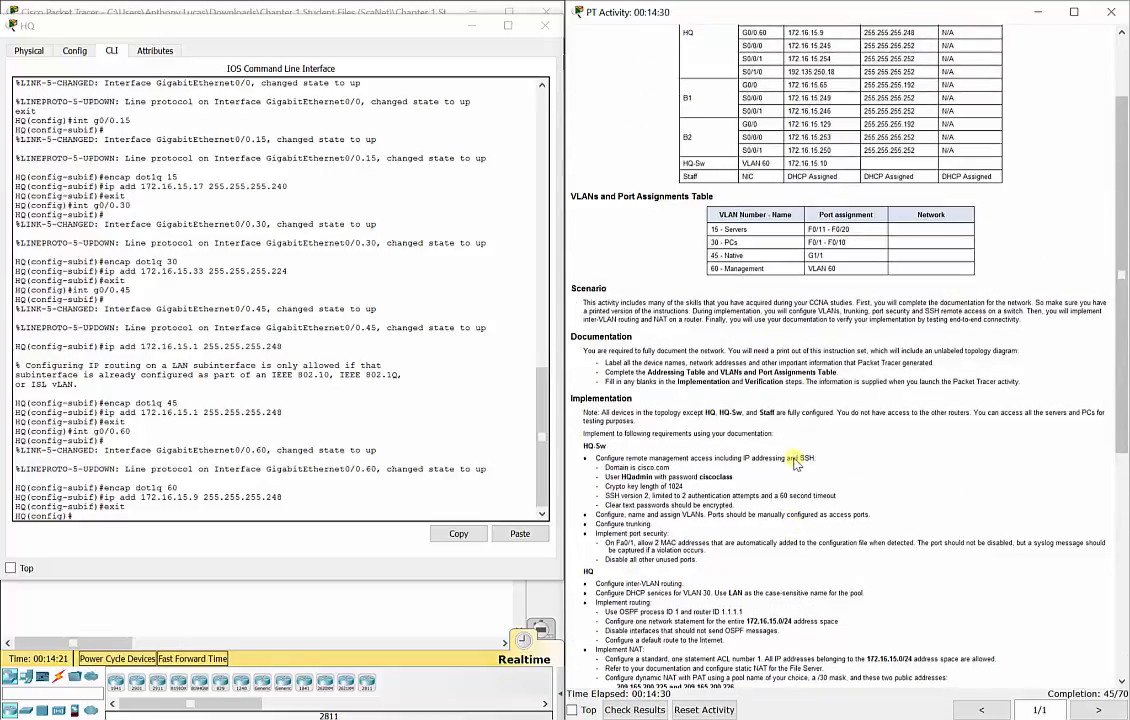
{"action": "scroll", "coordinate": [750, 430], "scroll_direction": "up", "scroll_amount": 2}
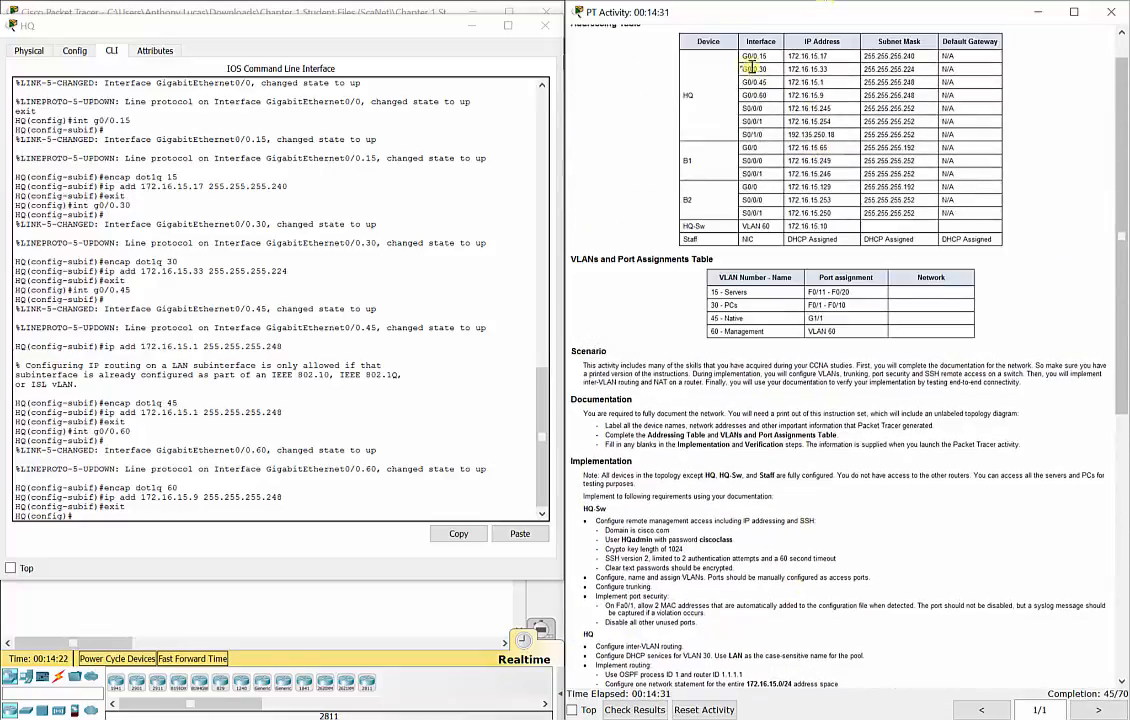
{"action": "left_click_drag", "start_coordinate": [749, 68], "coordinate": [930, 70]}
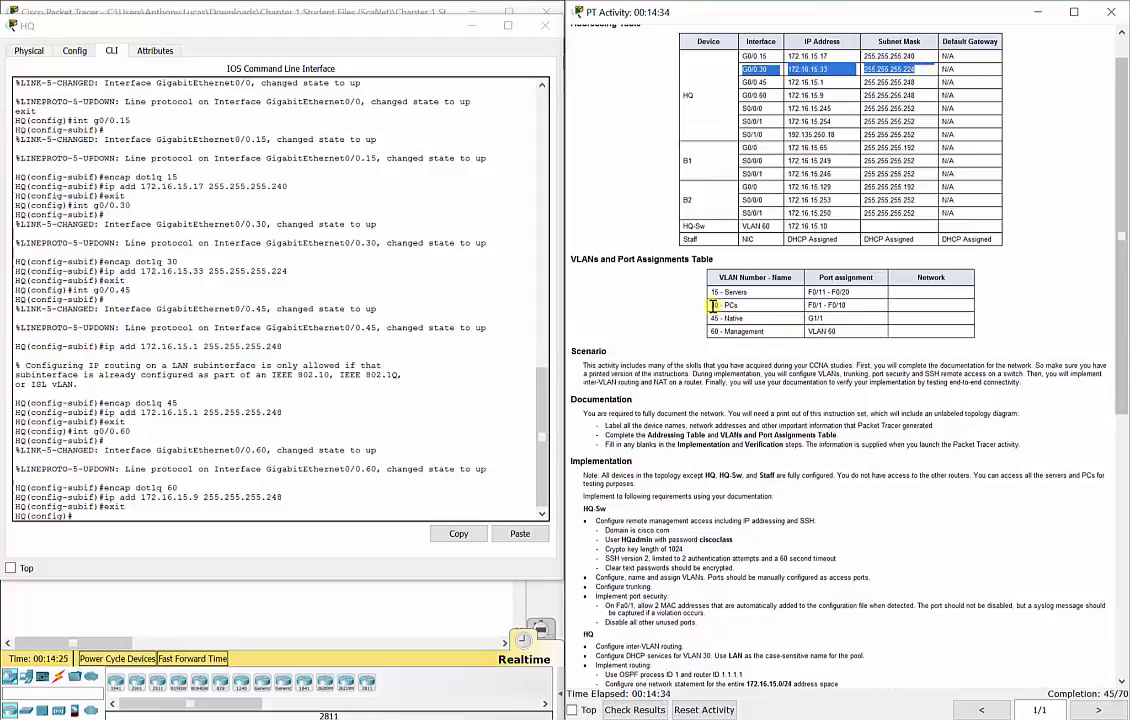
{"action": "left_click_drag", "start_coordinate": [712, 306], "coordinate": [849, 307]}
{"action": "left_click", "coordinate": [124, 509]}
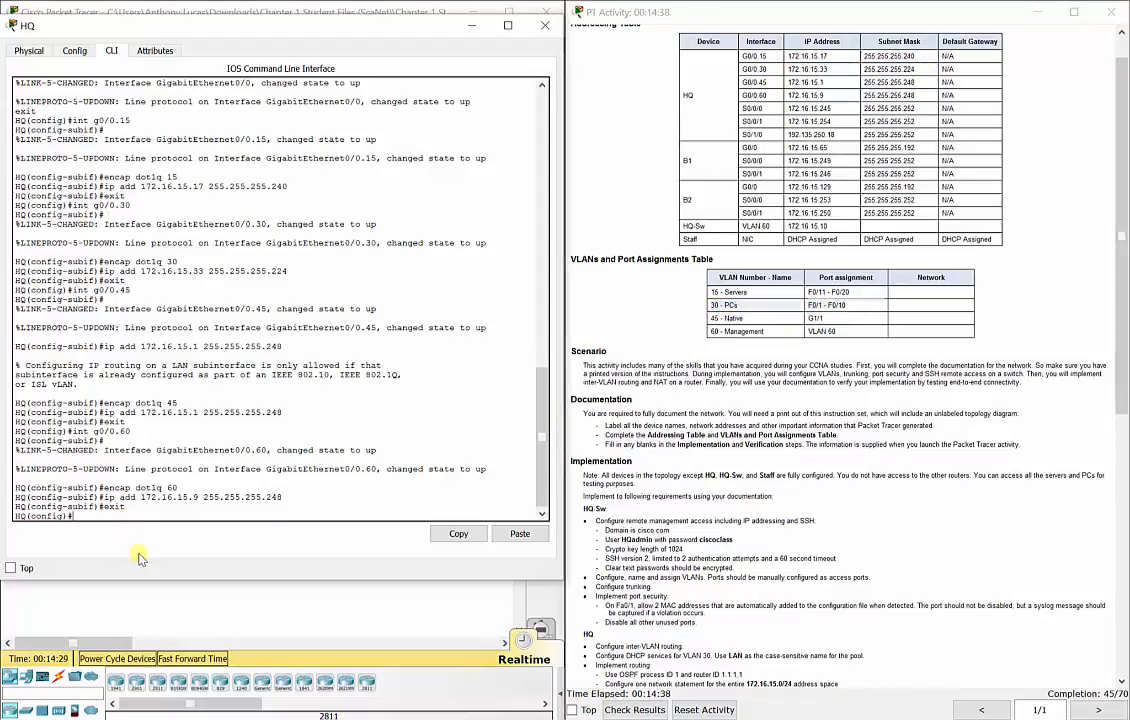
{"action": "type", "text": "ip dhcp pool LAN"}
{"action": "key", "text": "Return"}
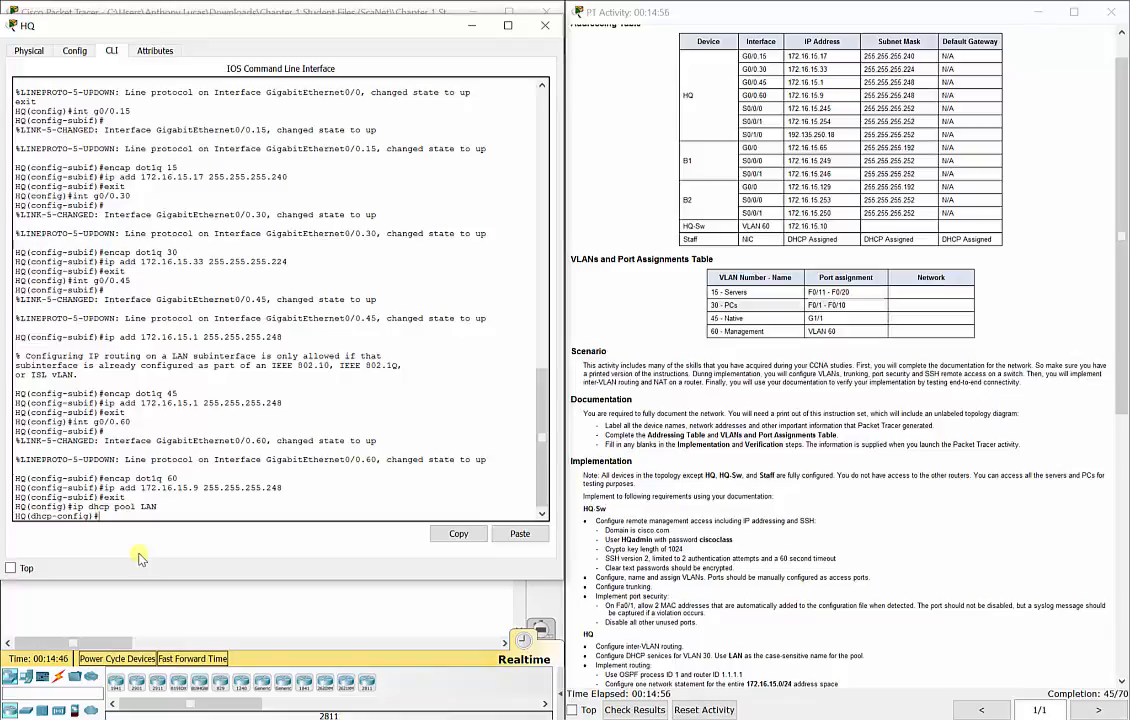
Set the LAN pool's default router to 172.16.15.33, the address of subinterface G0/0.30
{"action": "type", "text": "default-router 172.16"}
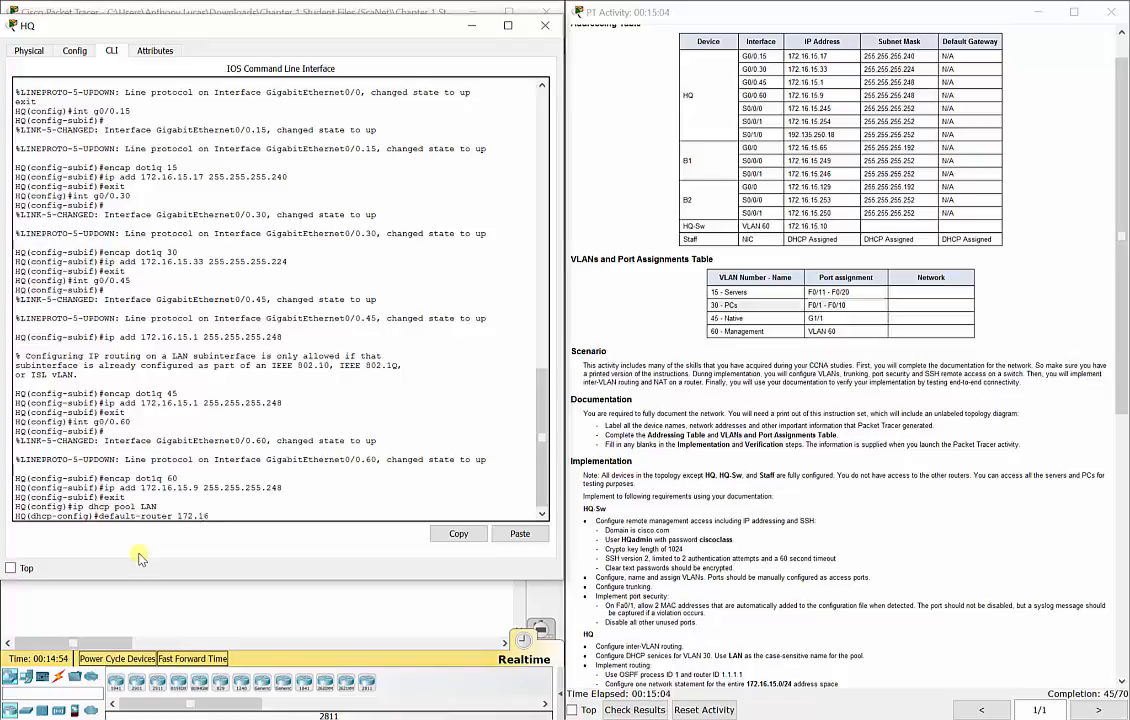
{"action": "type", "text": ".15.33"}
{"action": "left_click_drag", "start_coordinate": [658, 64], "coordinate": [840, 68]}
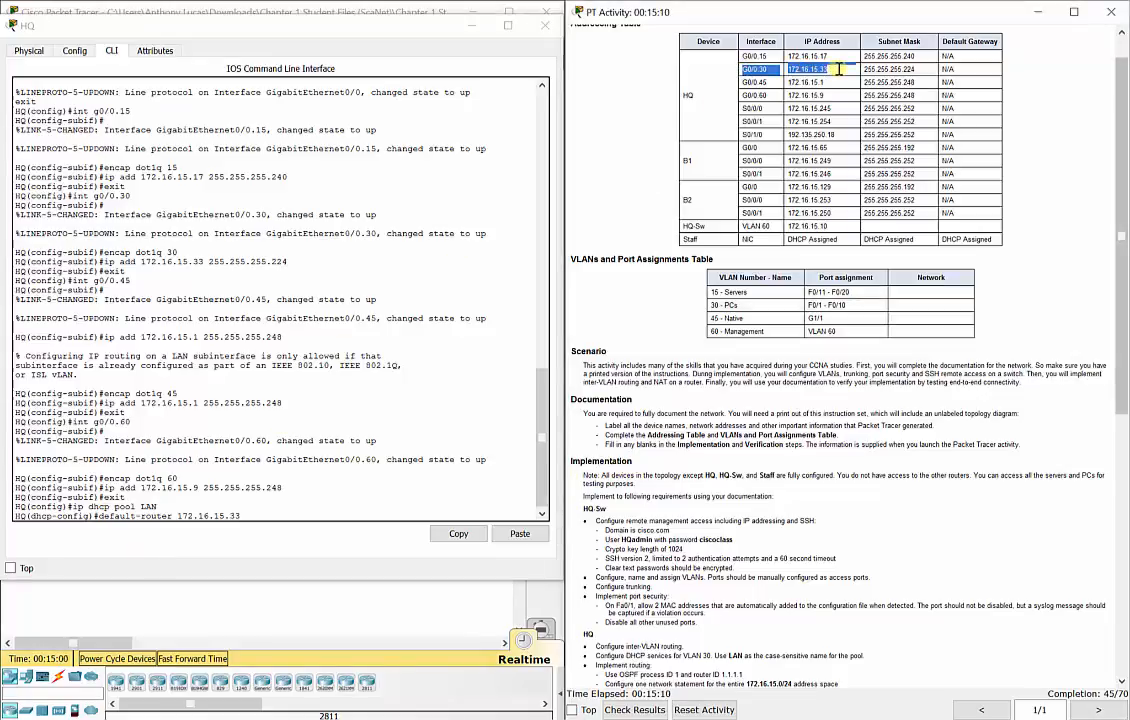
{"action": "left_click", "coordinate": [254, 514]}
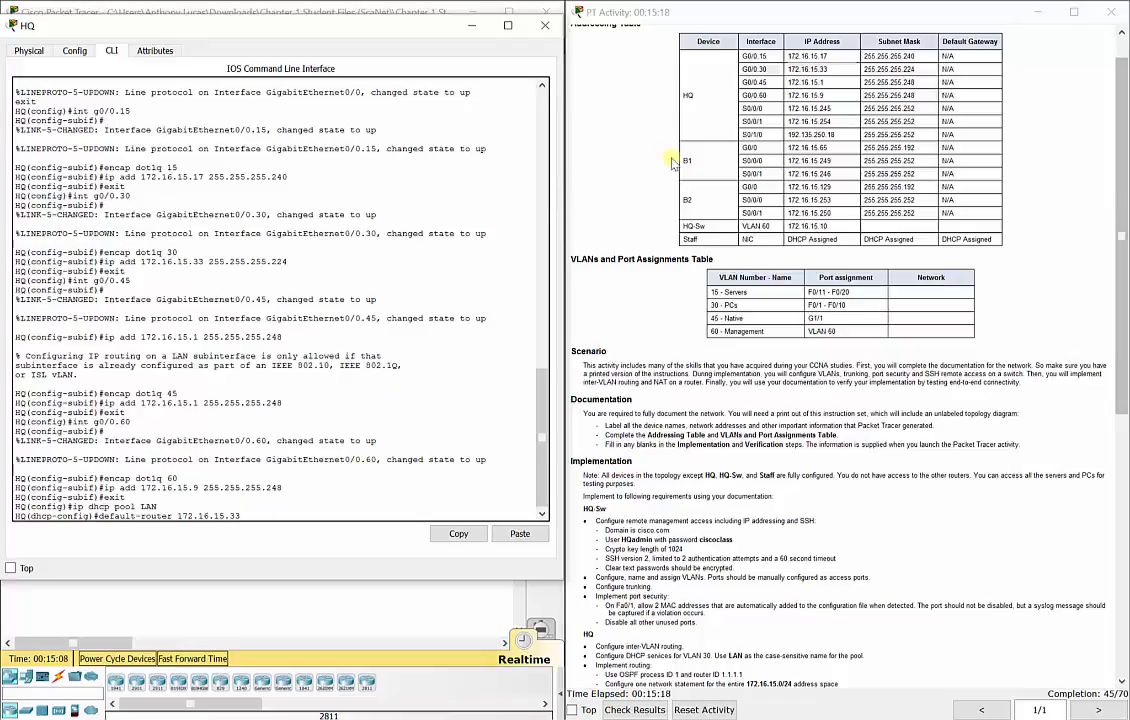
{"action": "left_click", "coordinate": [814, 79]}
{"action": "left_click_drag", "start_coordinate": [837, 72], "coordinate": [748, 65]}
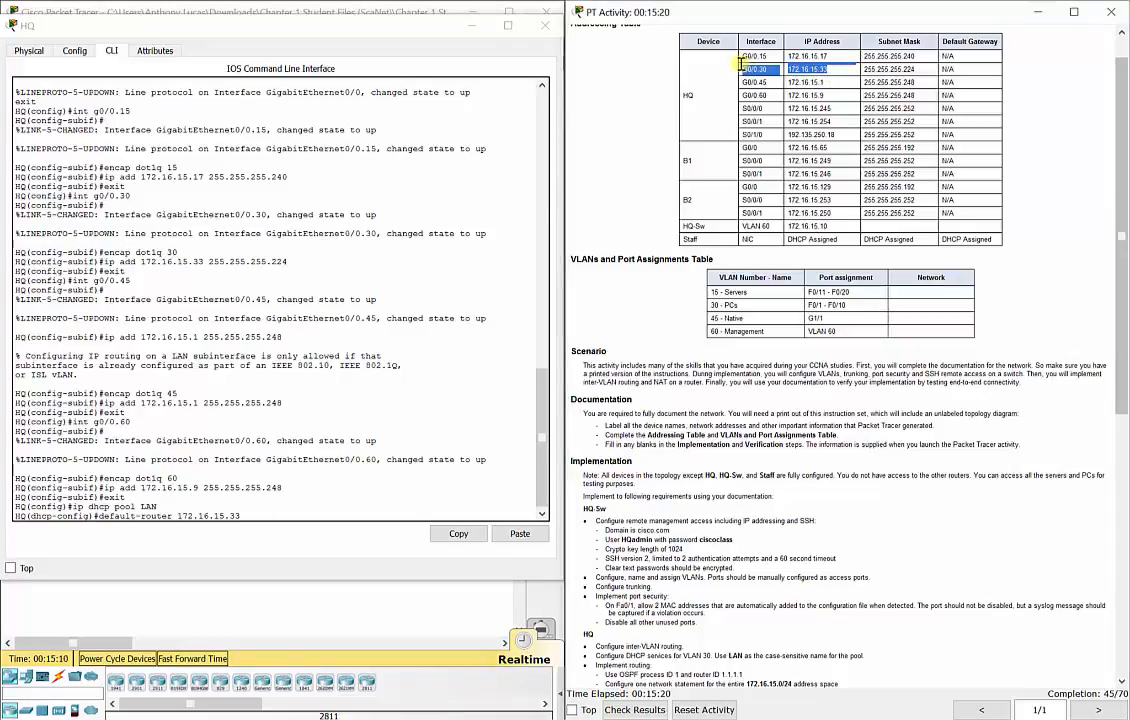
{"action": "left_click", "coordinate": [250, 515]}
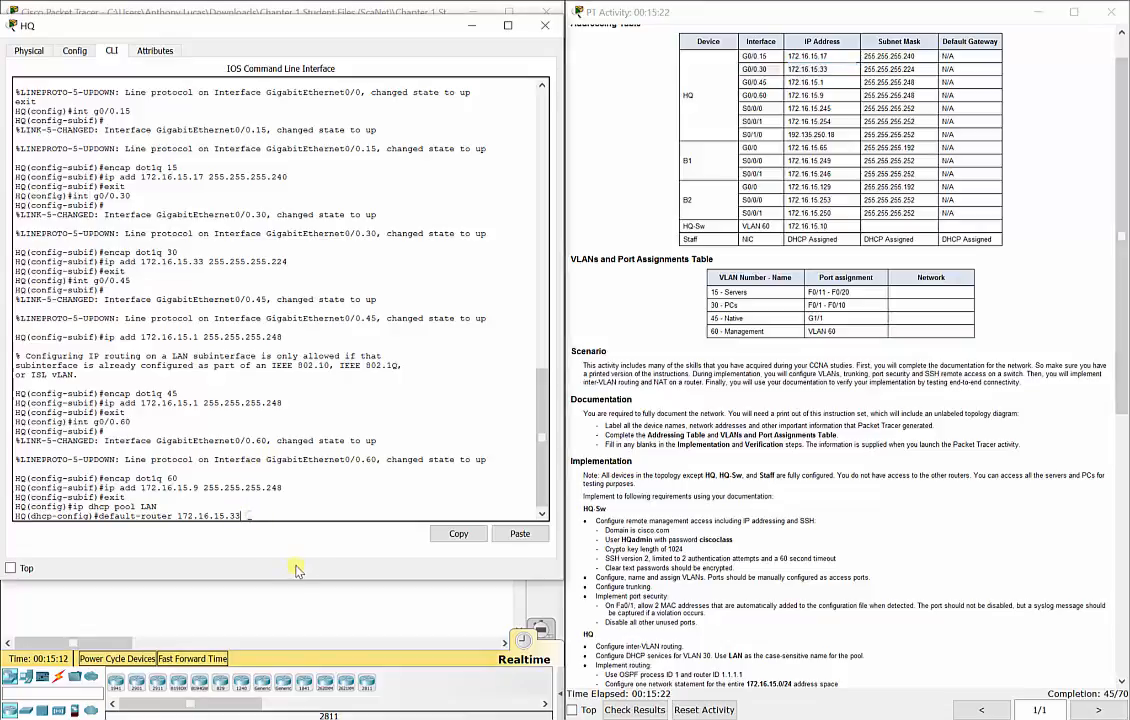
{"action": "key", "text": "Return"}
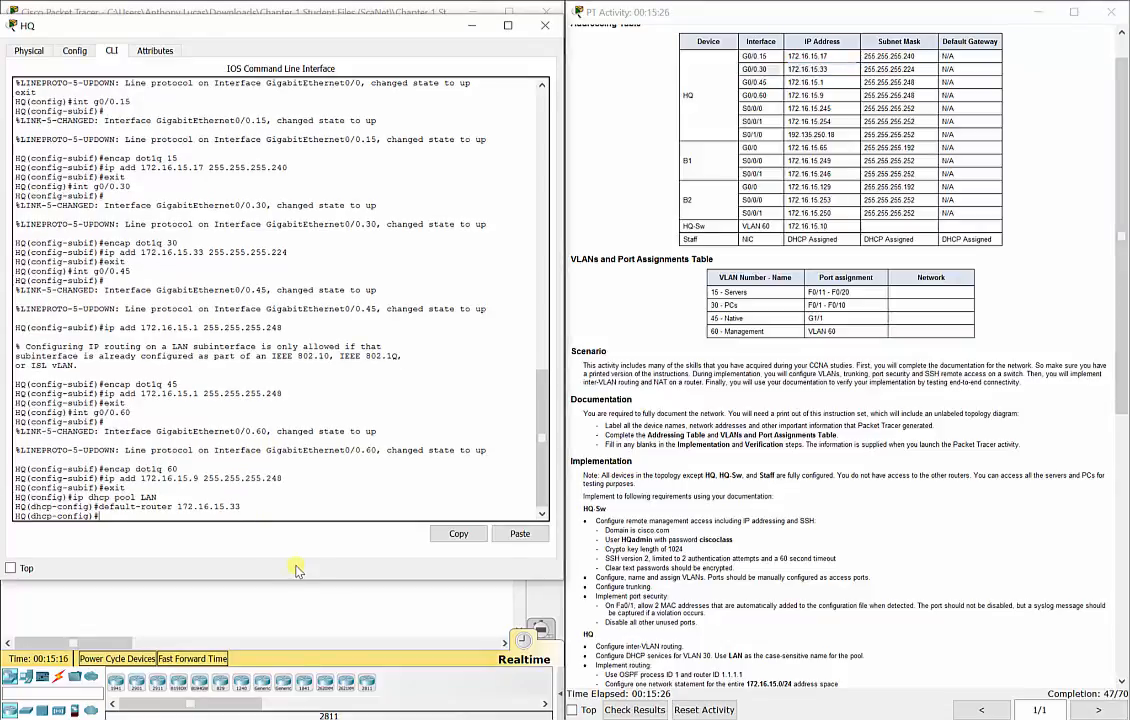
Set the LAN pool's network to 172.16.15.32 with mask 255.255.255.224
{"action": "type", "text": "network 172.16.15.32 255.25"}
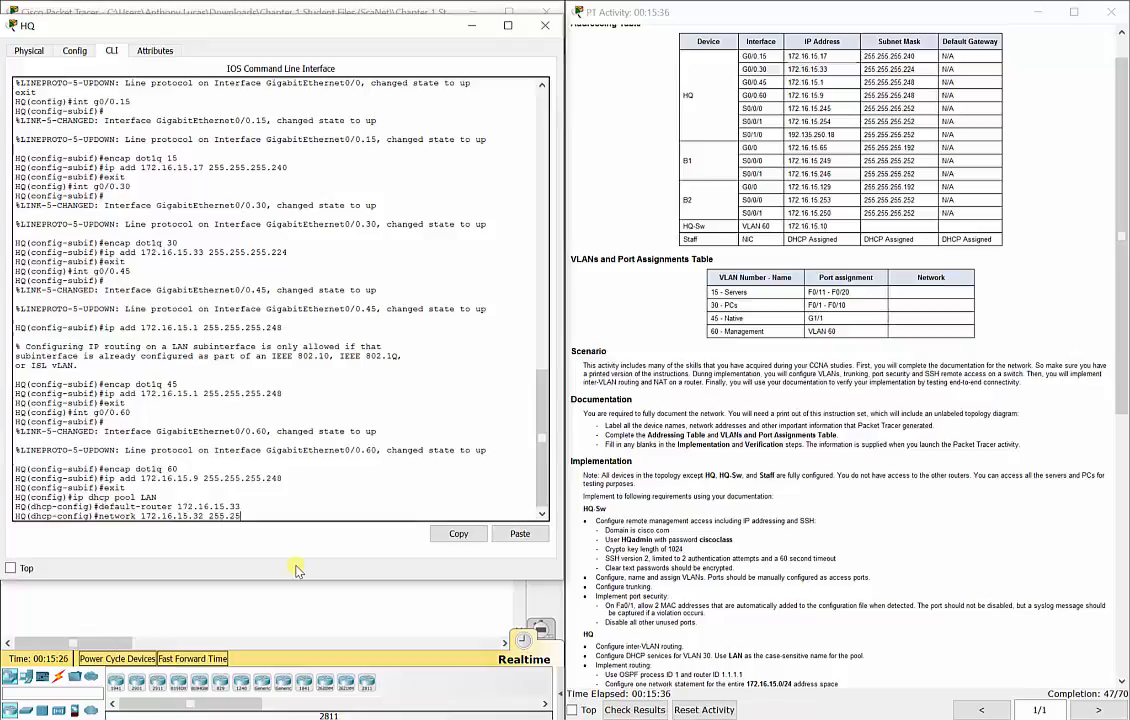
{"action": "type", "text": "5.255.224"}
{"action": "key", "text": "Return"}
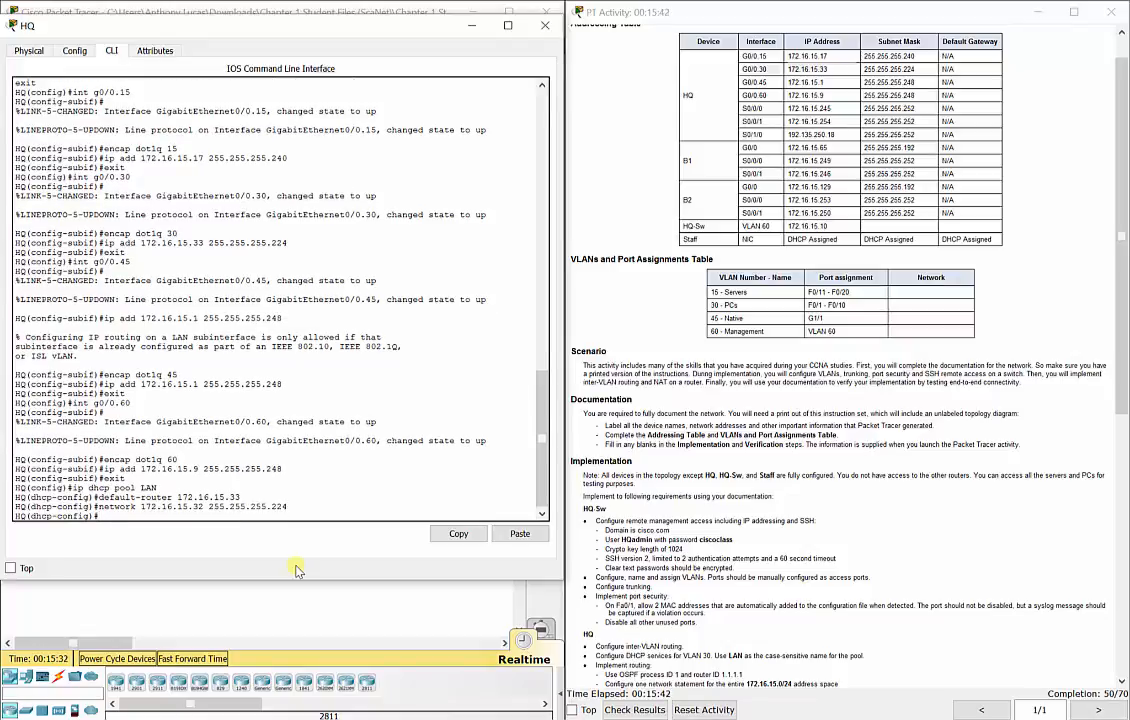
Examine the IP addresses and subnet masks of HQ's four G0/0 subinterfaces in the addressing table to work out their network ranges
{"action": "left_click", "coordinate": [757, 90]}
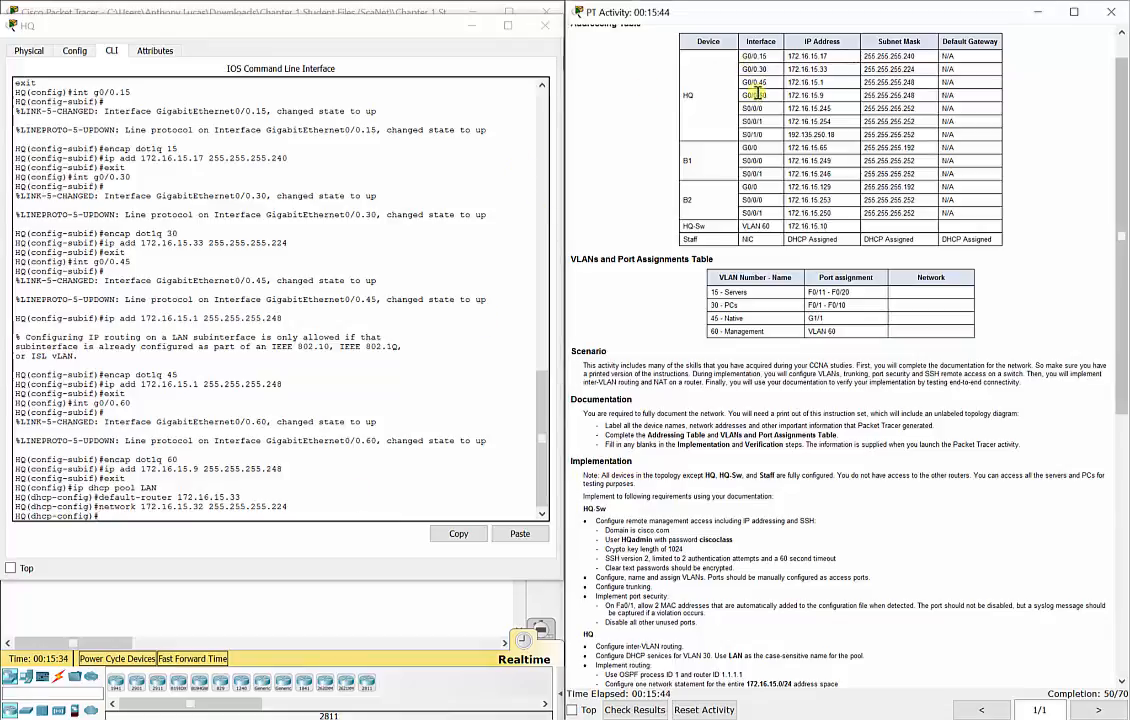
{"action": "left_click_drag", "start_coordinate": [655, 76], "coordinate": [840, 90]}
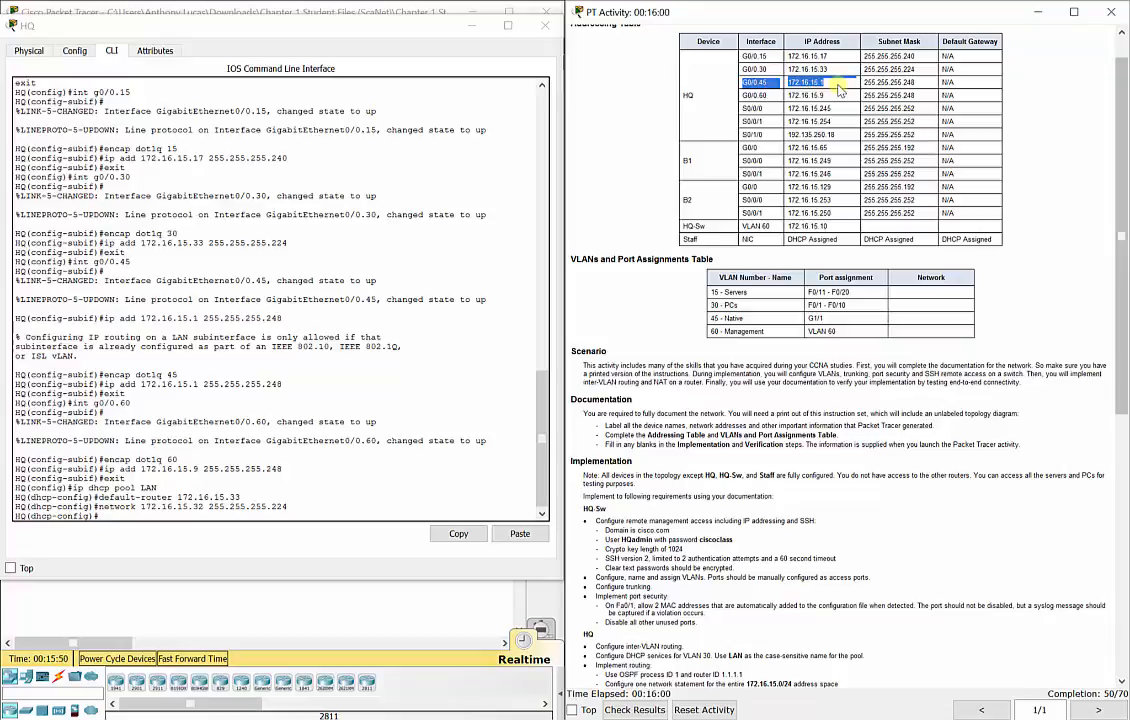
{"action": "left_click", "coordinate": [908, 82]}
{"action": "double_click", "coordinate": [908, 82]}
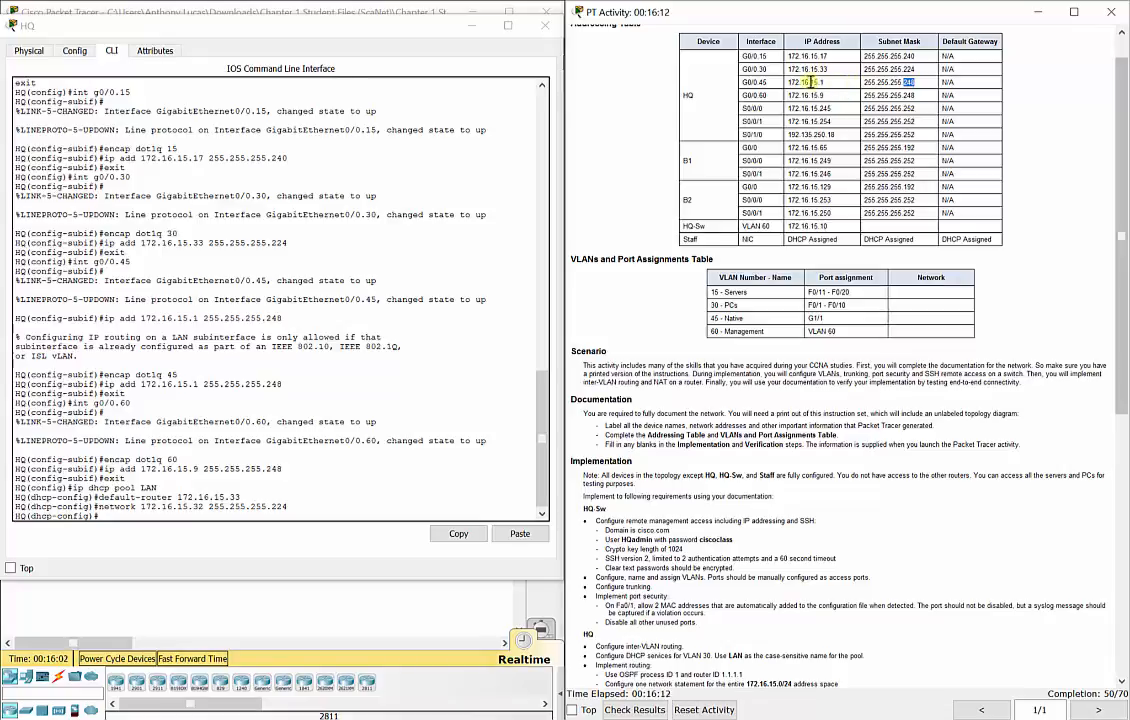
{"action": "left_click_drag", "start_coordinate": [790, 82], "coordinate": [827, 81]}
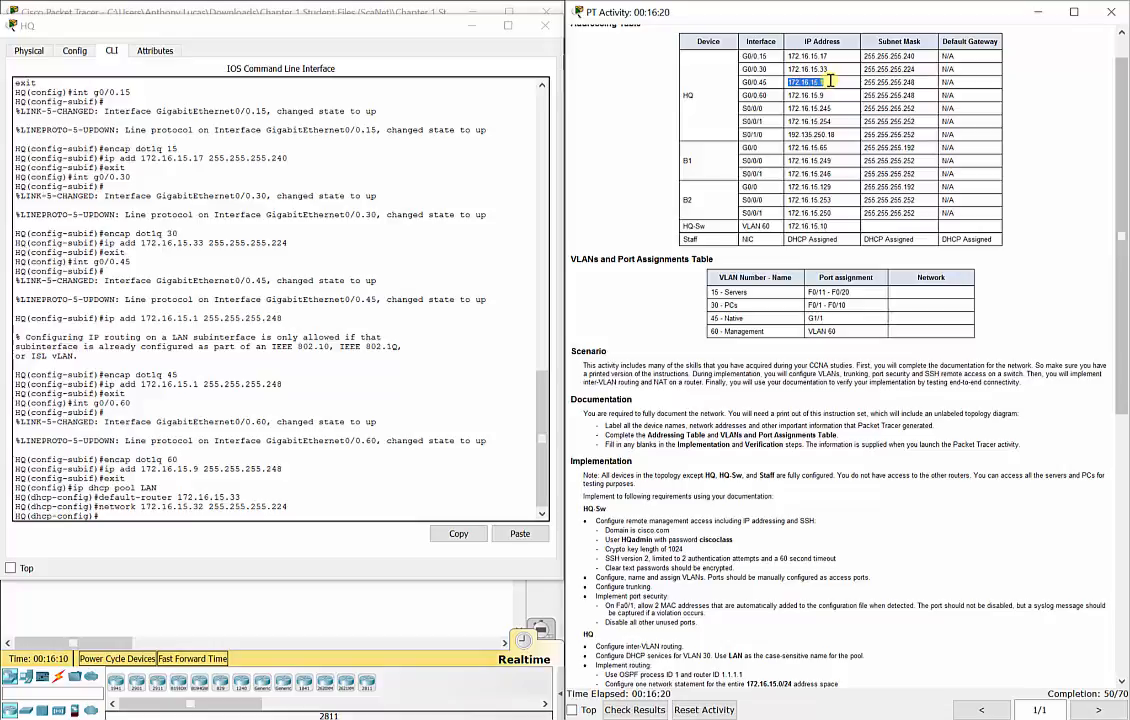
{"action": "left_click", "coordinate": [831, 74]}
{"action": "left_click_drag", "start_coordinate": [824, 95], "coordinate": [790, 94]}
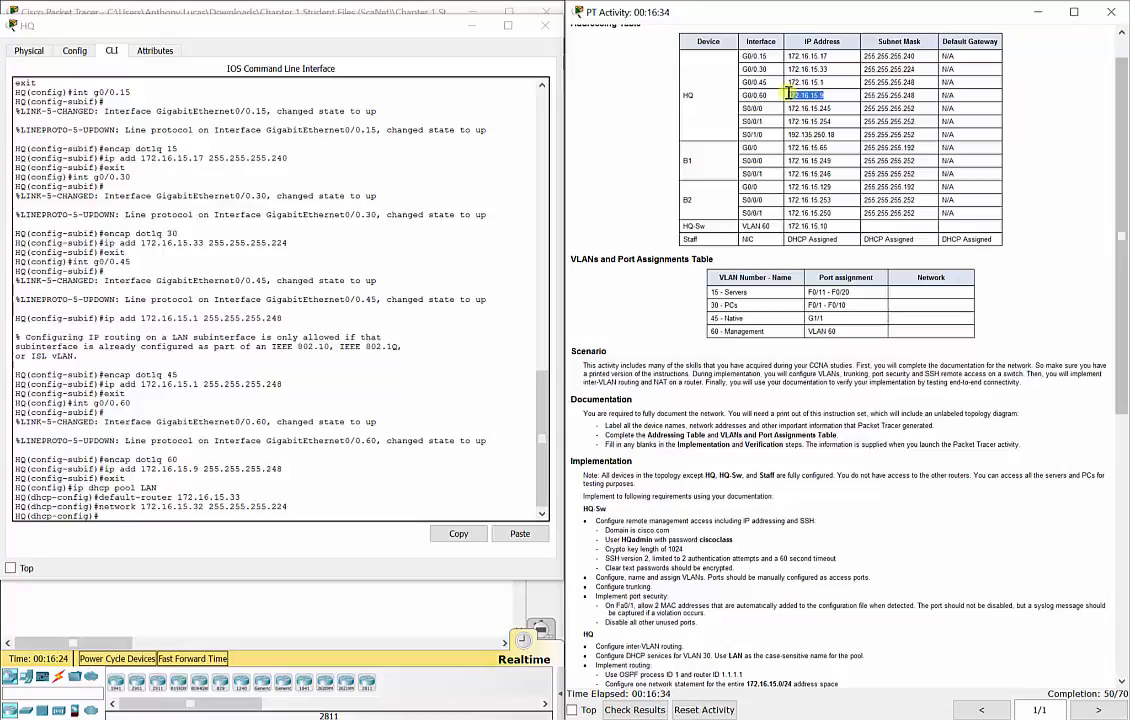
{"action": "left_click", "coordinate": [795, 92]}
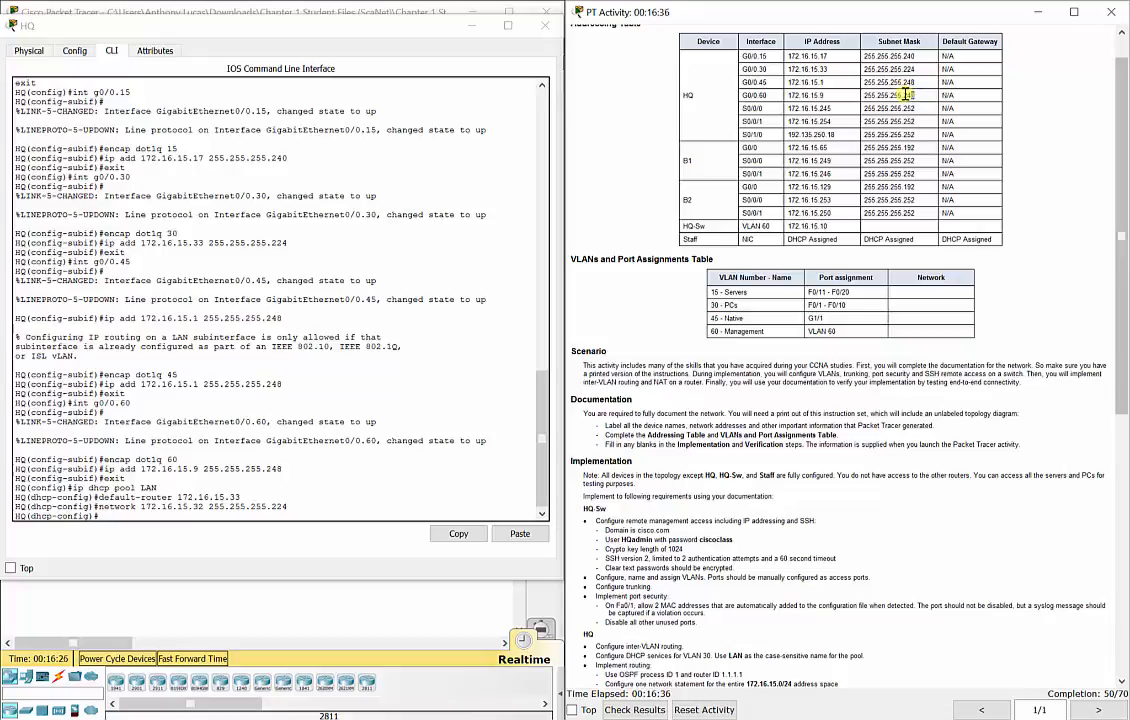
{"action": "double_click", "coordinate": [906, 95]}
{"action": "left_click", "coordinate": [790, 55]}
{"action": "left_click_drag", "start_coordinate": [790, 55], "coordinate": [828, 56]}
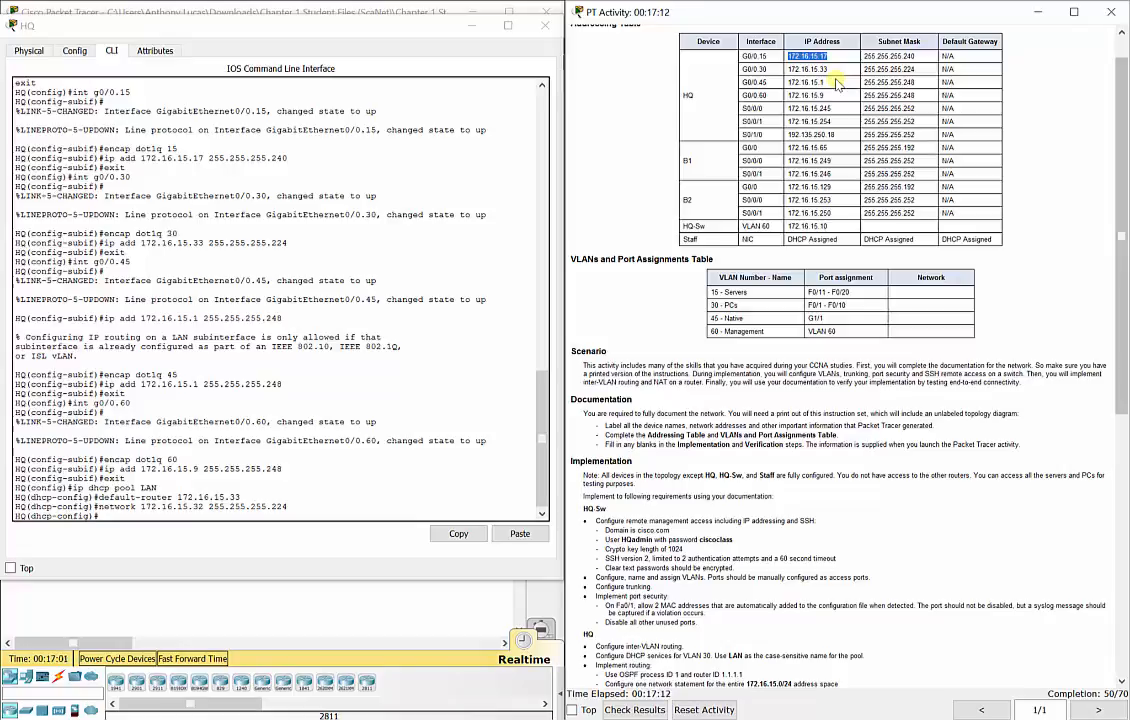
{"action": "left_click_drag", "start_coordinate": [829, 69], "coordinate": [780, 75]}
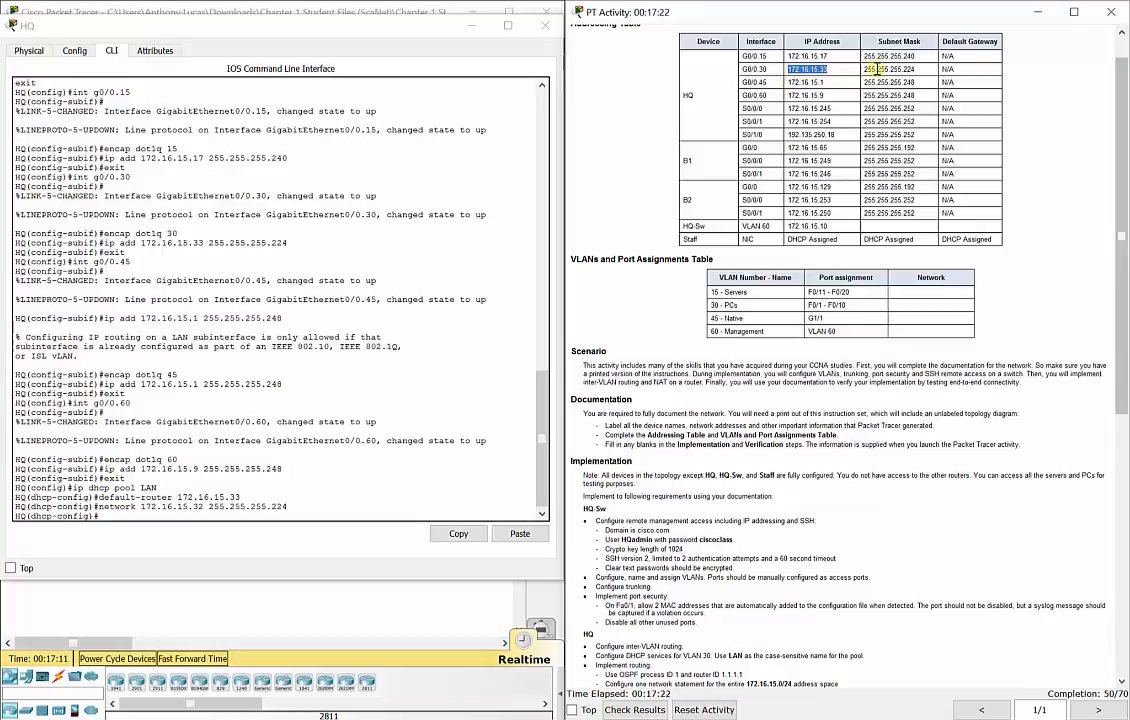
{"action": "left_click_drag", "start_coordinate": [915, 69], "coordinate": [901, 68]}
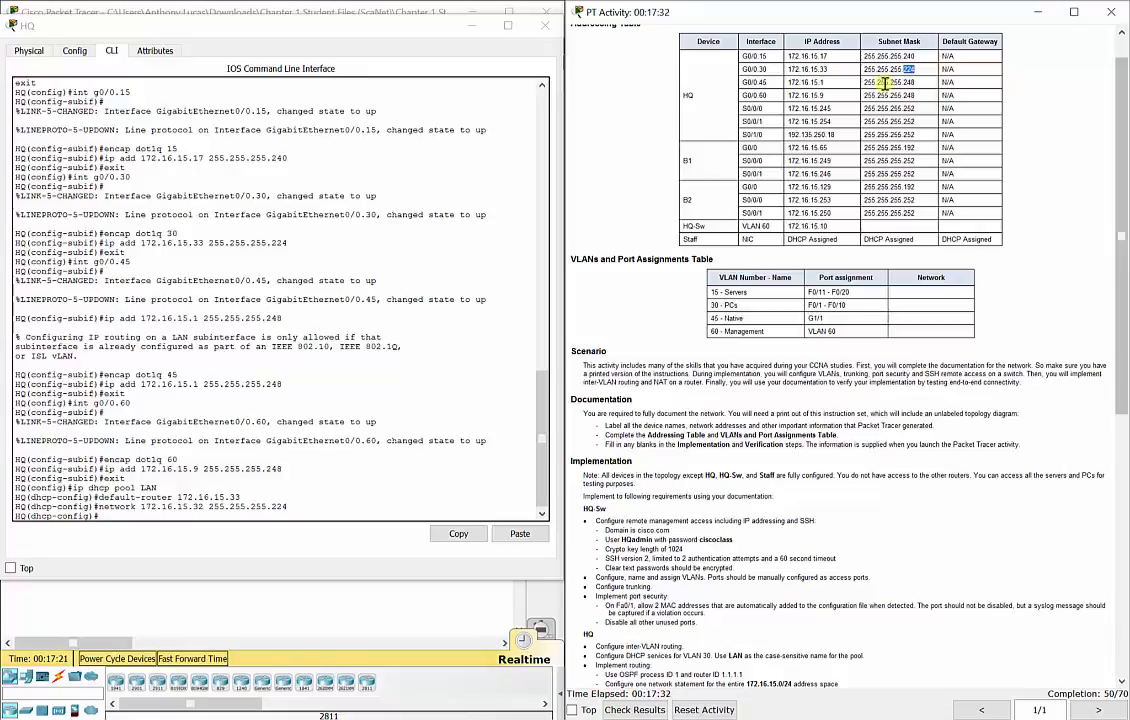
Leave the DHCP pool configuration and exclude HQ's gateway address 172.16.15.33 from DHCP assignment
{"action": "left_click", "coordinate": [165, 505]}
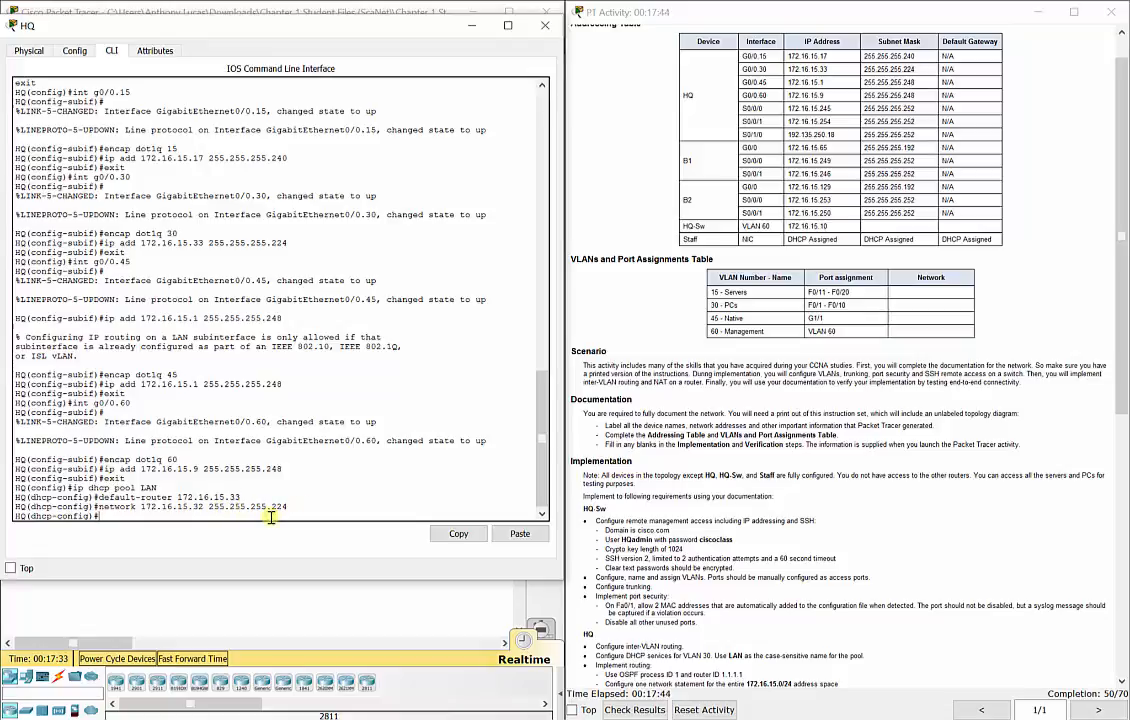
{"action": "type", "text": "exit"}
{"action": "key", "text": "Return"}
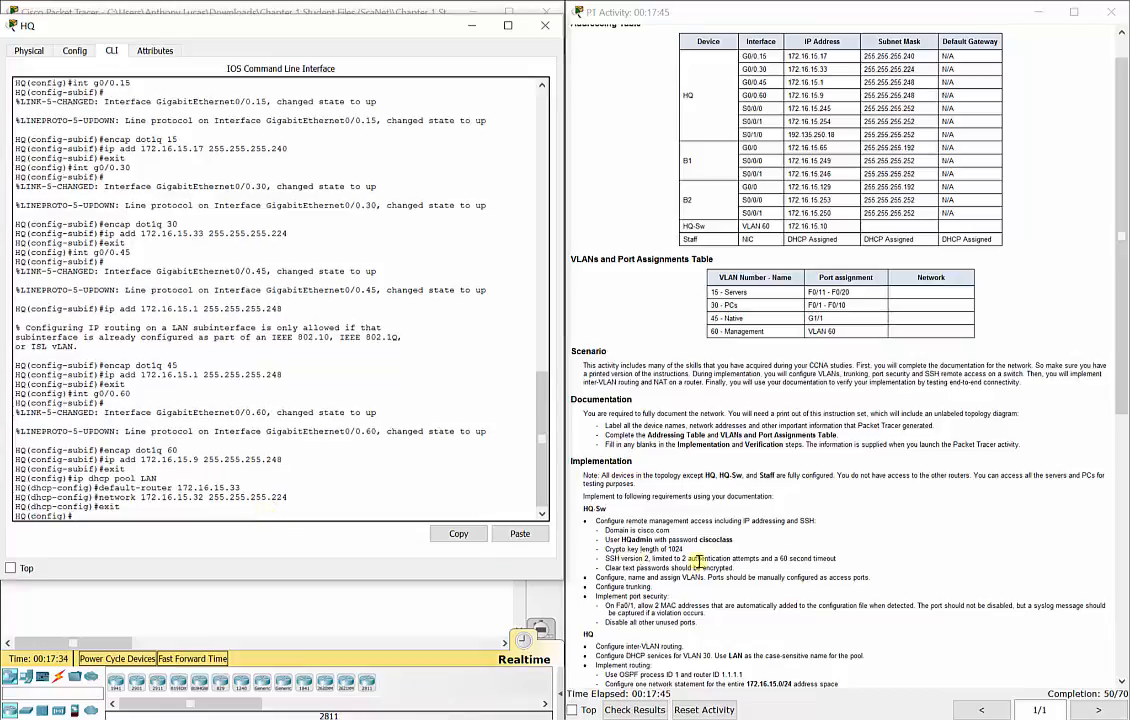
{"action": "scroll", "coordinate": [720, 527], "scroll_direction": "down", "scroll_amount": 3}
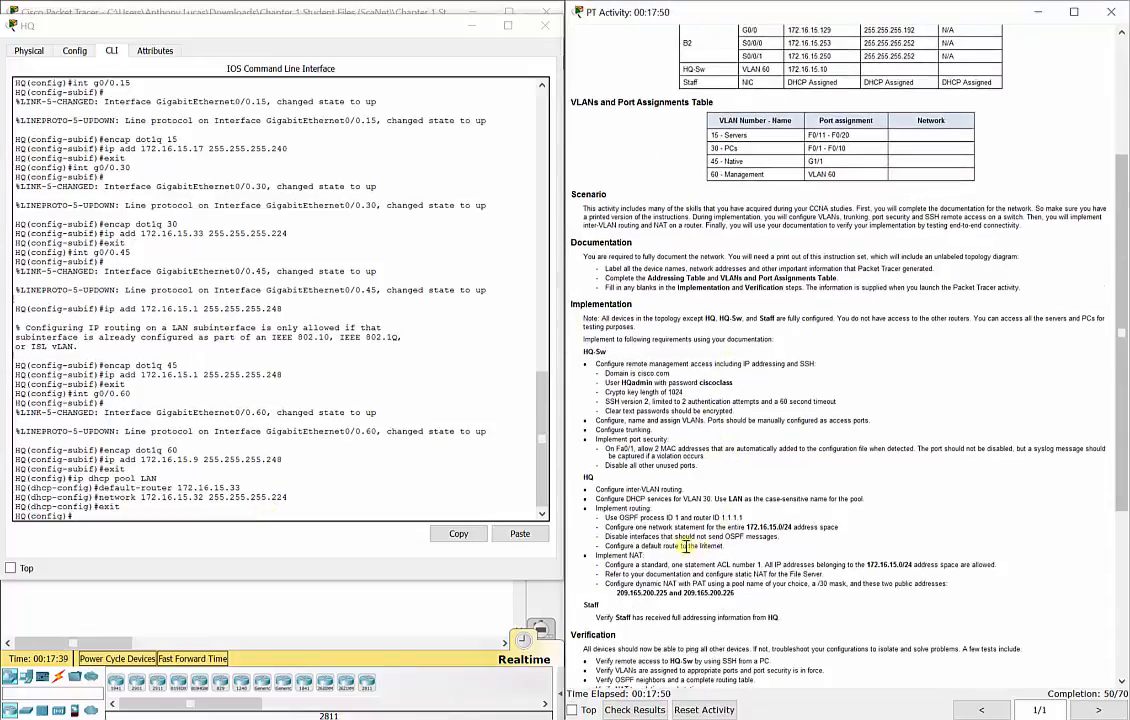
{"action": "left_click", "coordinate": [216, 517]}
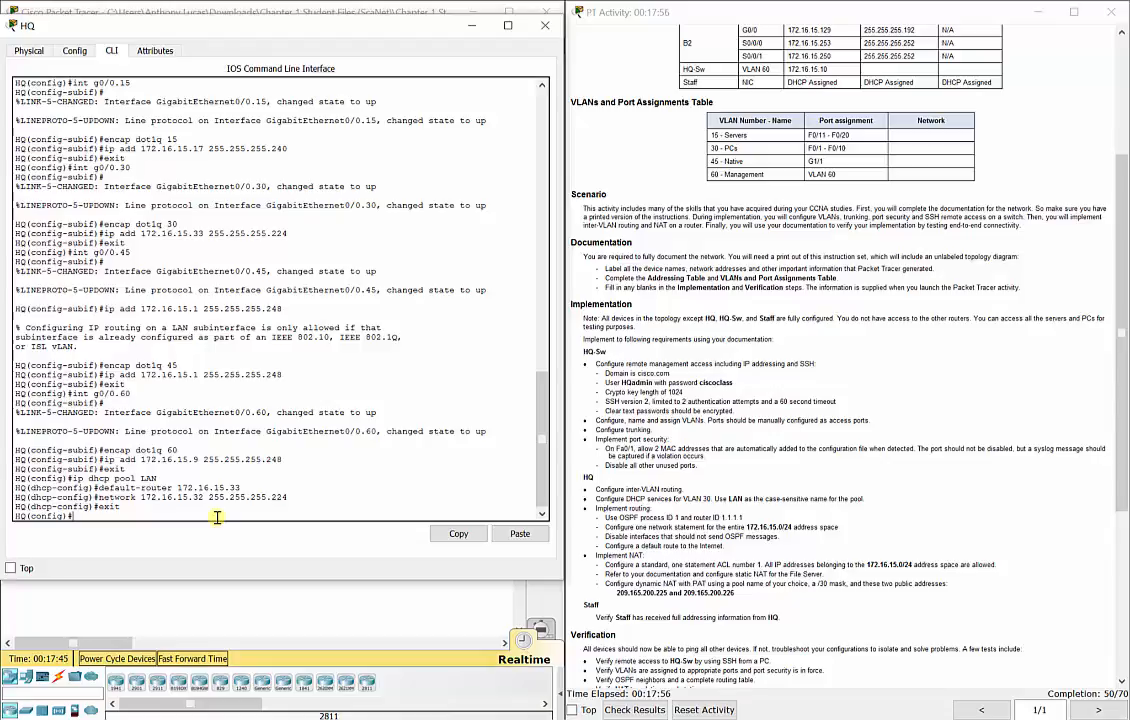
{"action": "type", "text": "ip e"}
{"action": "key", "text": "BackSpace"}
{"action": "type", "text": "dhcp ex"}
{"action": "key", "text": "Tab"}
{"action": "type", "text": "1"}
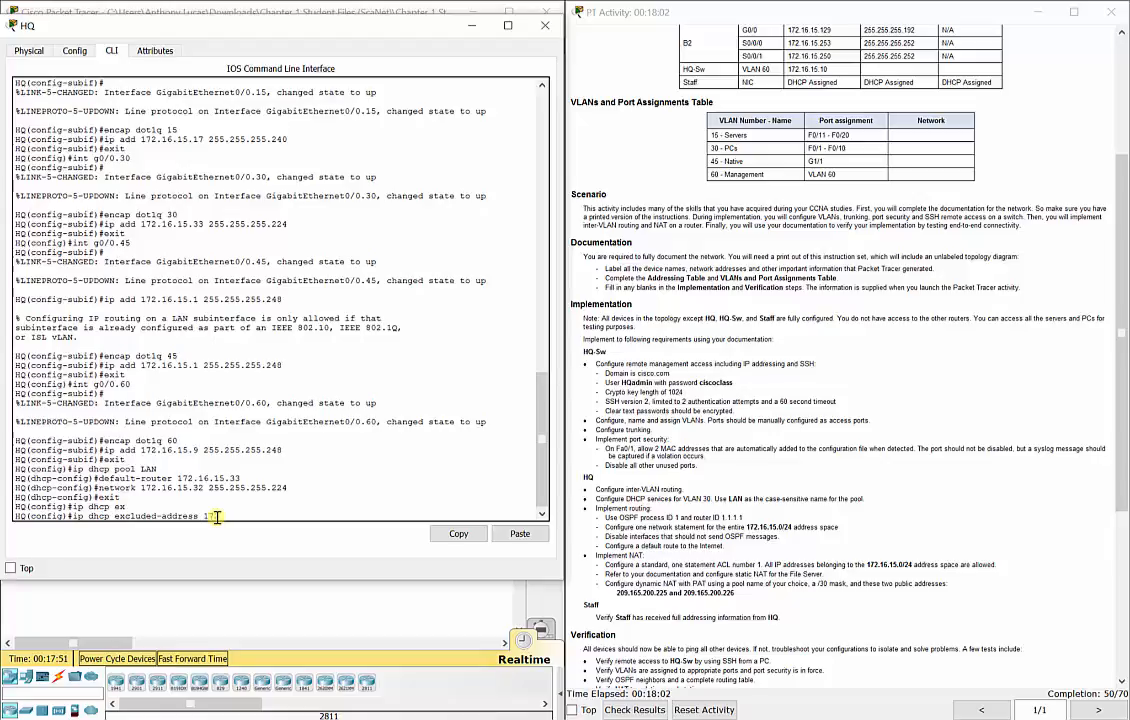
{"action": "type", "text": "72.16.15.33"}
{"action": "key", "text": "Return"}
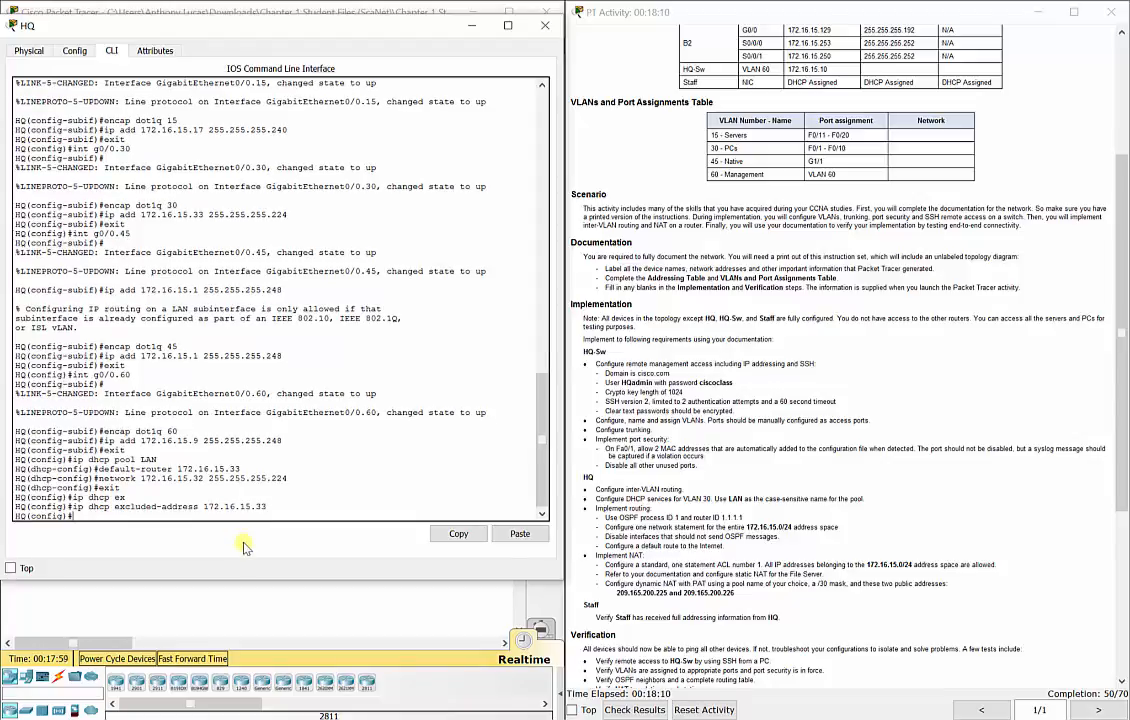
Check the routing requirements, start OSPF process 1 on HQ and set its router ID to 1.1.1.1
{"action": "left_click", "coordinate": [590, 453]}
{"action": "scroll", "coordinate": [590, 453], "scroll_direction": "down", "scroll_amount": 3}
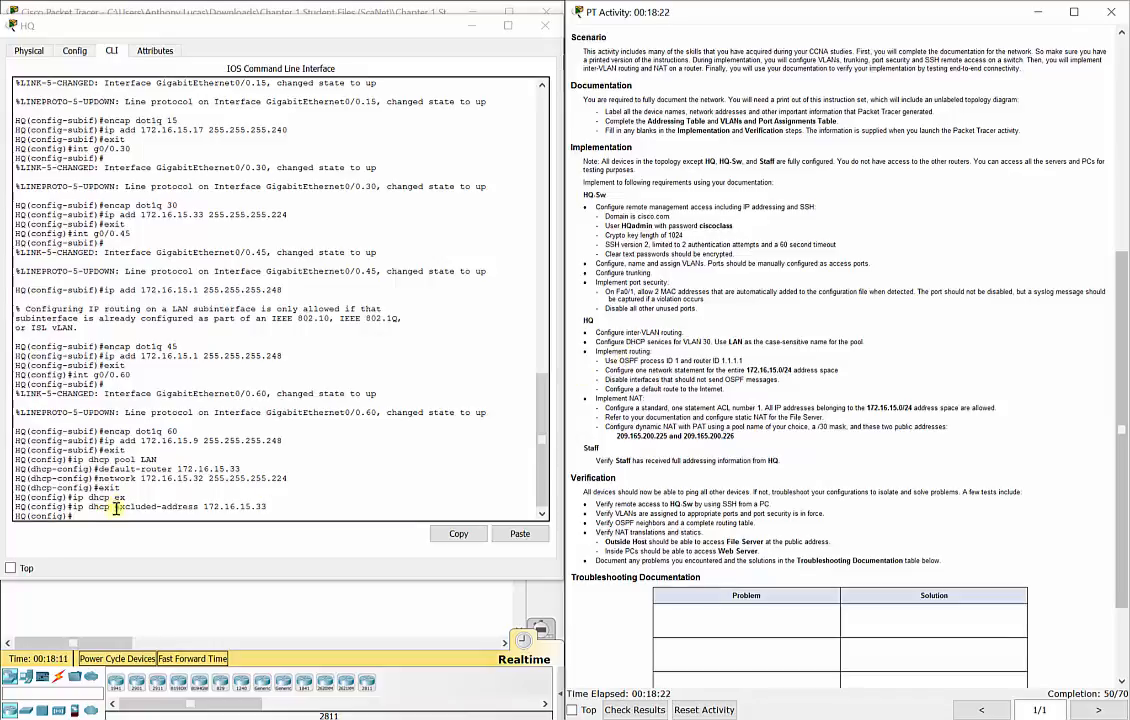
{"action": "left_click", "coordinate": [160, 515]}
{"action": "type", "text": "rout"}
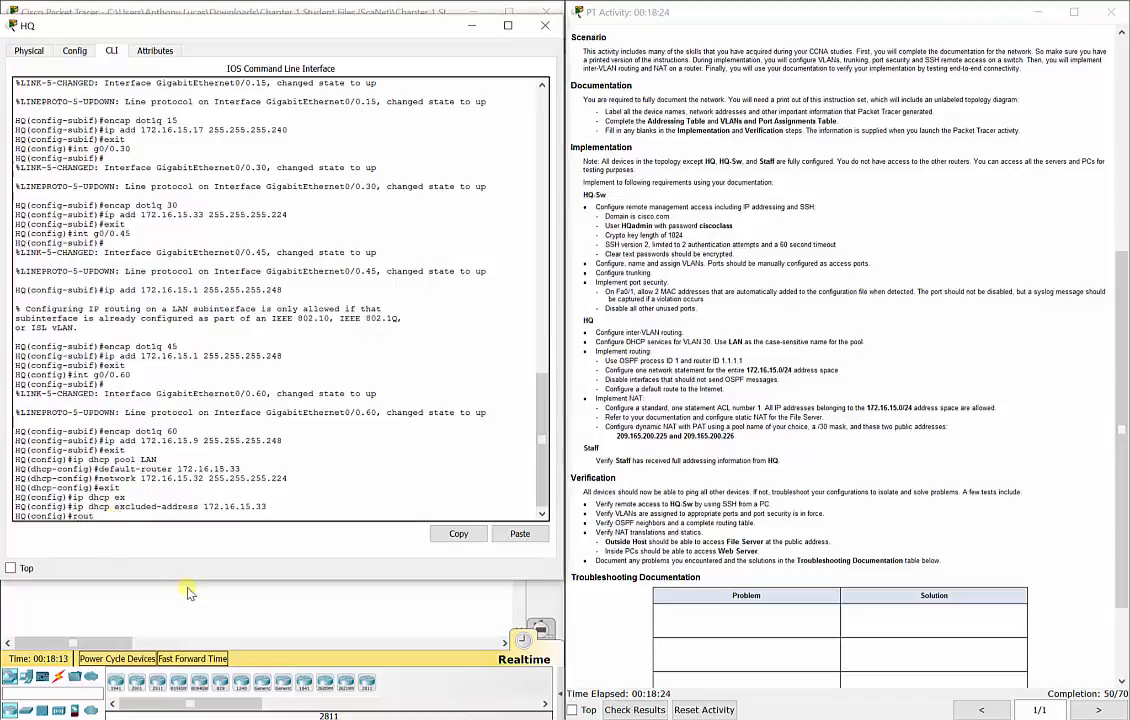
{"action": "type", "text": "er ospf 1"}
{"action": "key", "text": "Return"}
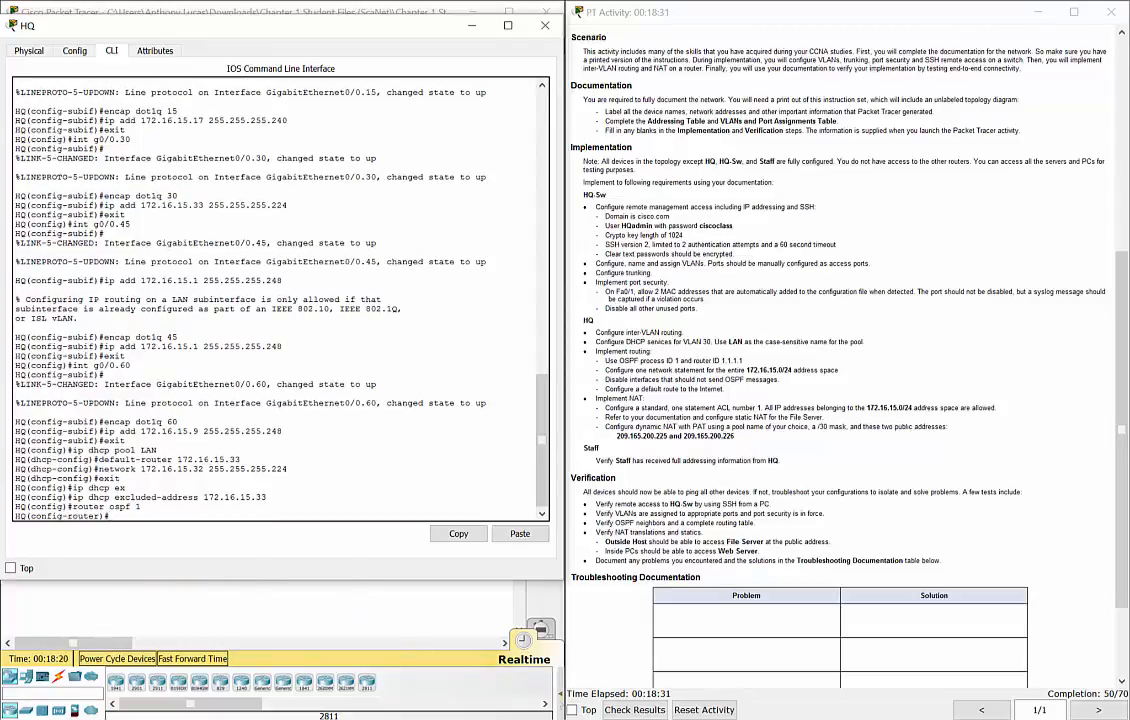
{"action": "left_click", "coordinate": [615, 719]}
{"action": "type", "text": "router-id 1.1.1.1"}
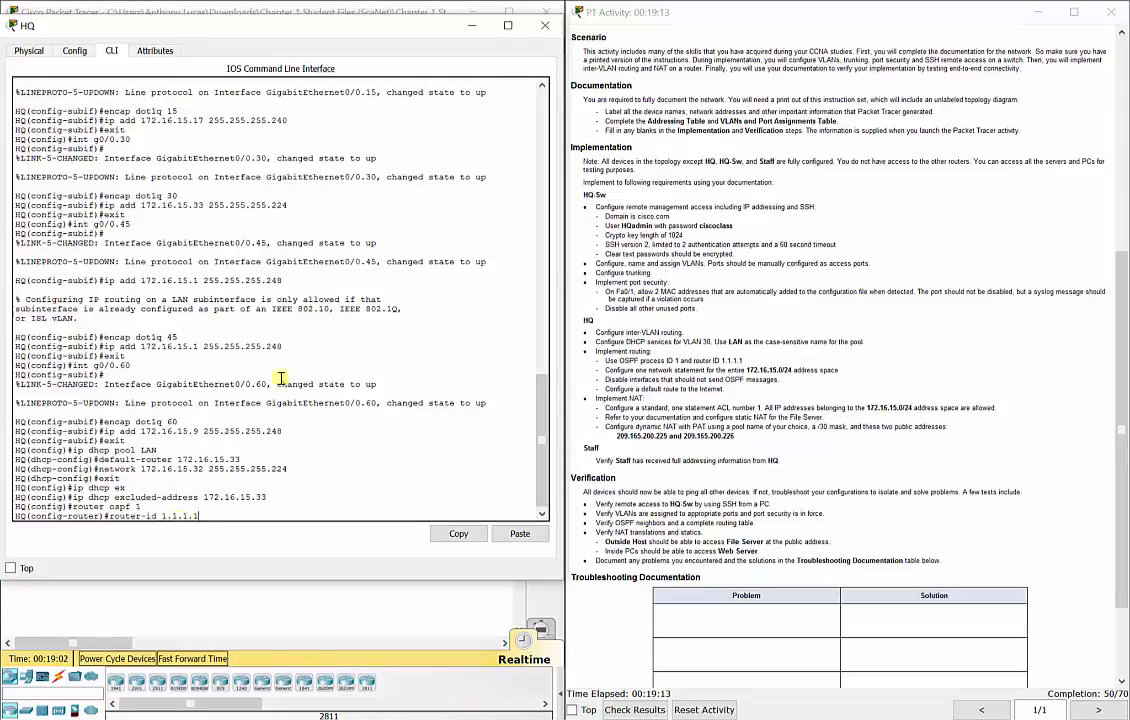
{"action": "key", "text": "Return"}
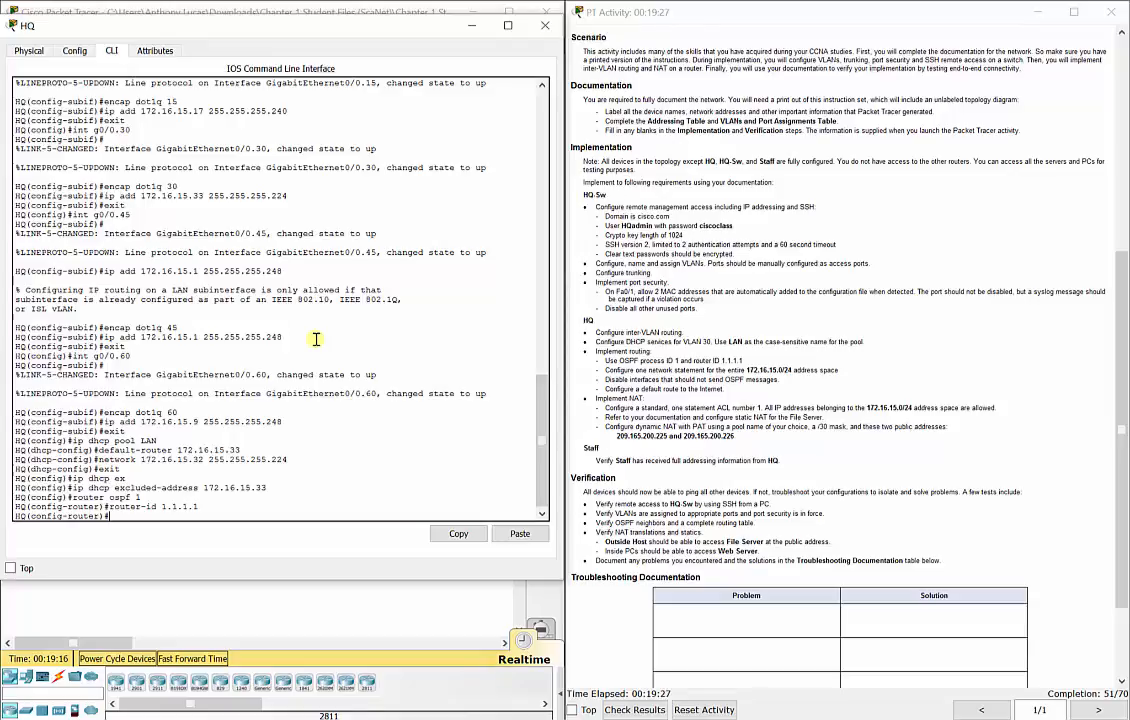
Add one OSPF network statement on HQ for 172.16.15.0 with wildcard mask 0.0.0.255 in area 0
{"action": "type", "text": "network 172.16.15.0"}
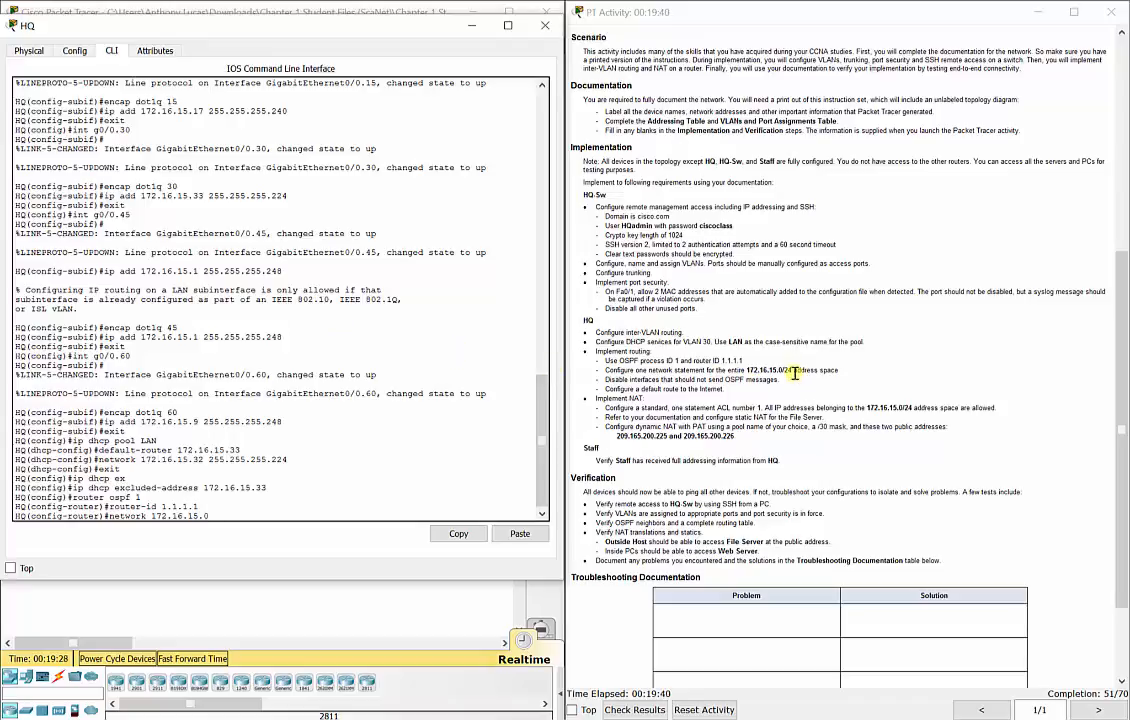
{"action": "left_click", "coordinate": [265, 516]}
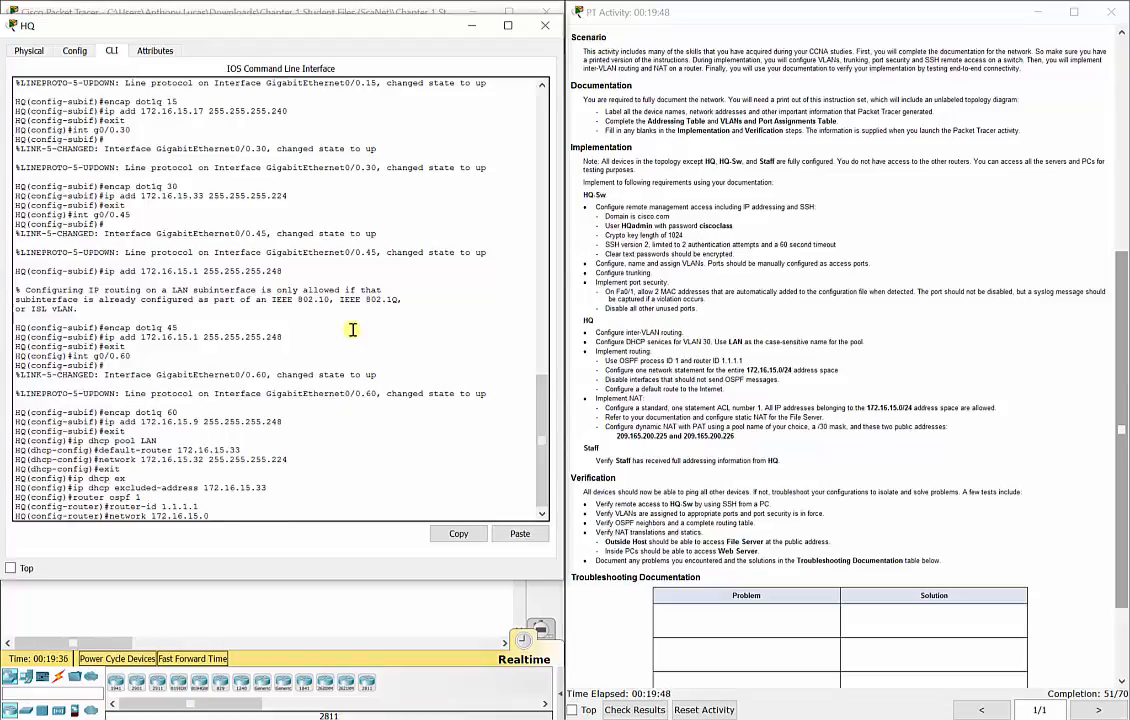
{"action": "type", "text": "0.0.0.255"}
{"action": "key", "text": "Return"}
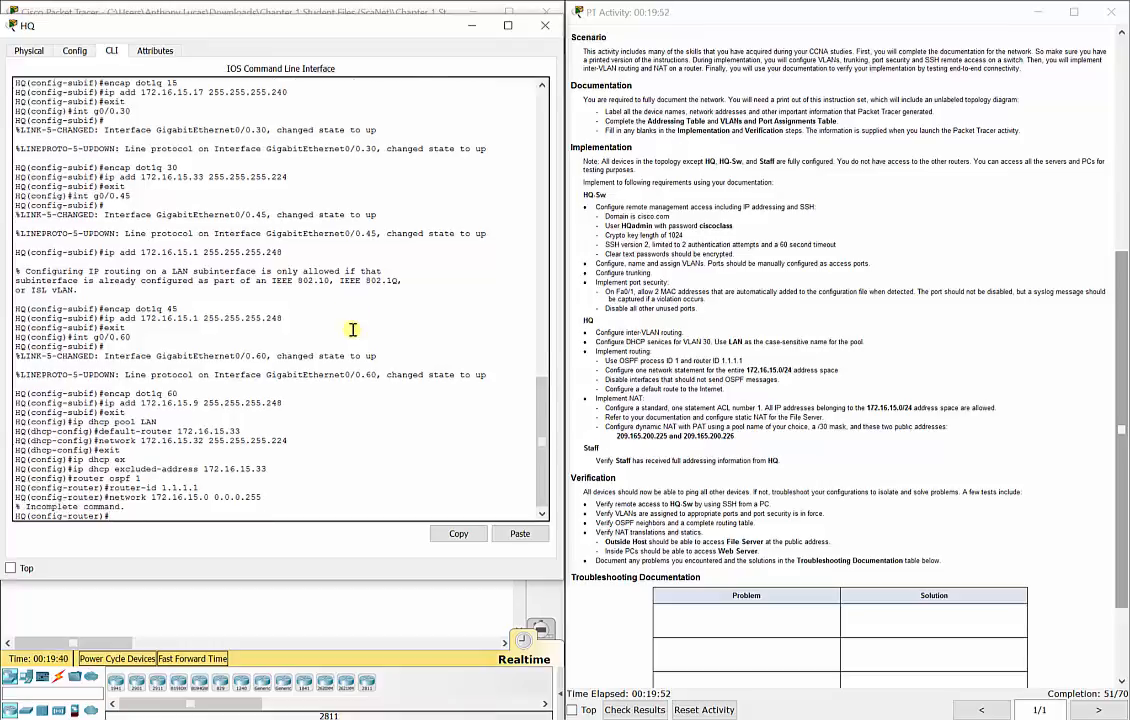
{"action": "key", "text": "Up"}
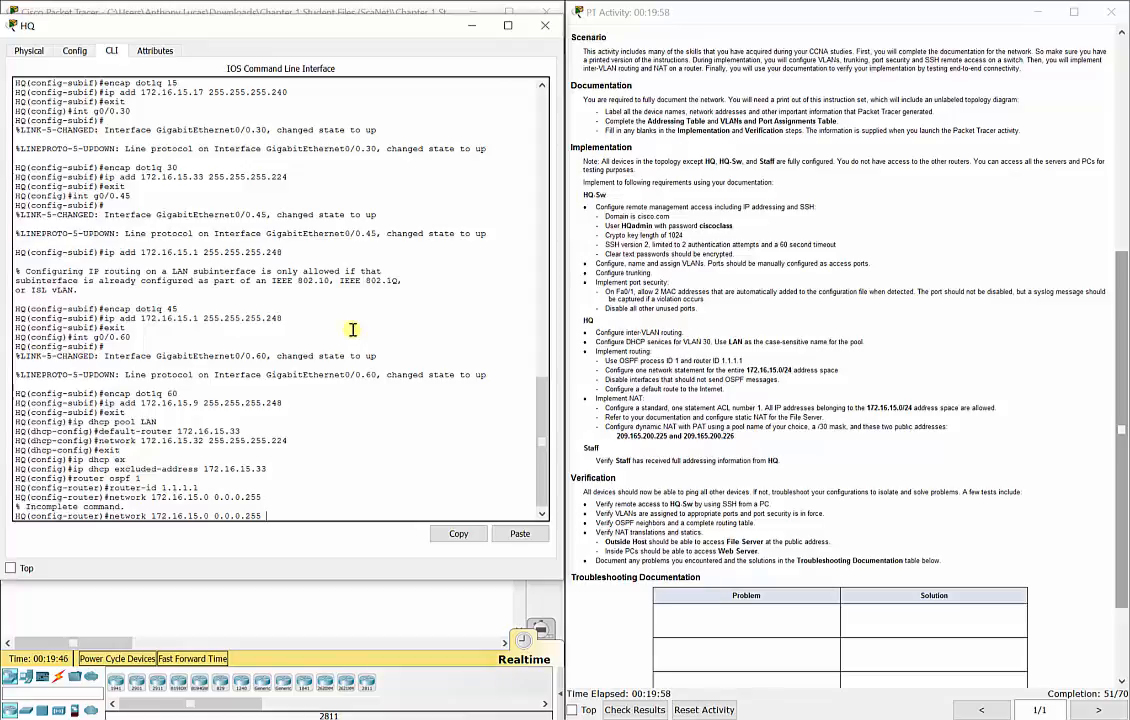
{"action": "type", "text": "area 0"}
{"action": "key", "text": "Return"}
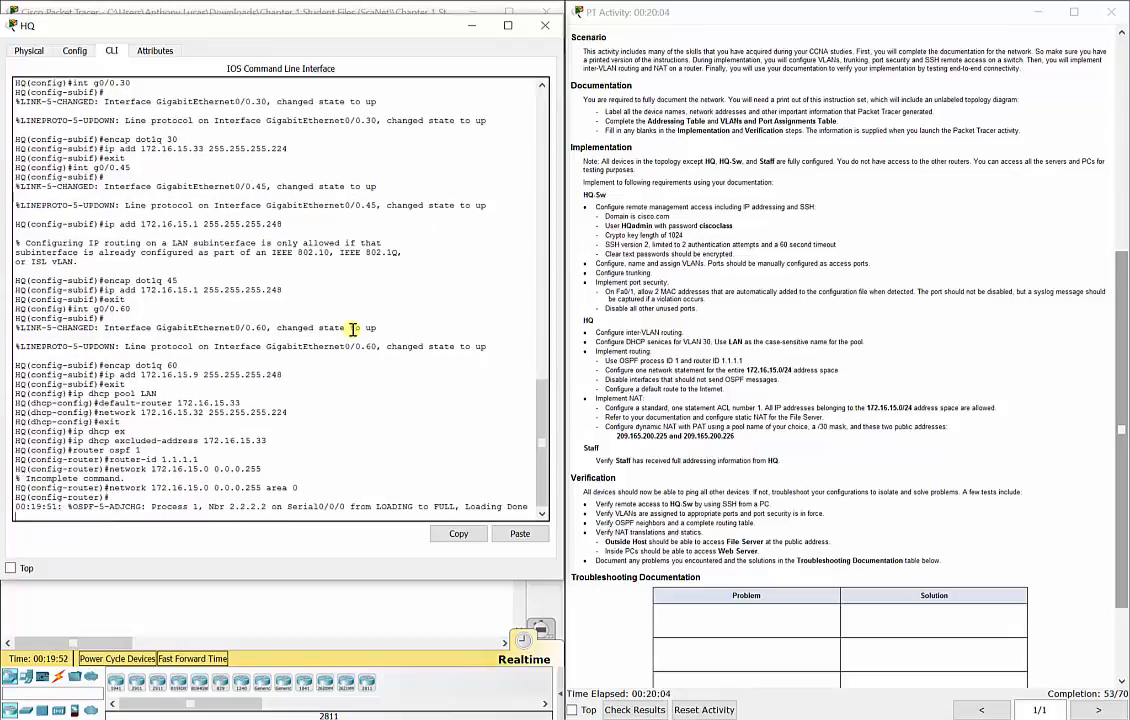
{"action": "key", "text": "Return"}
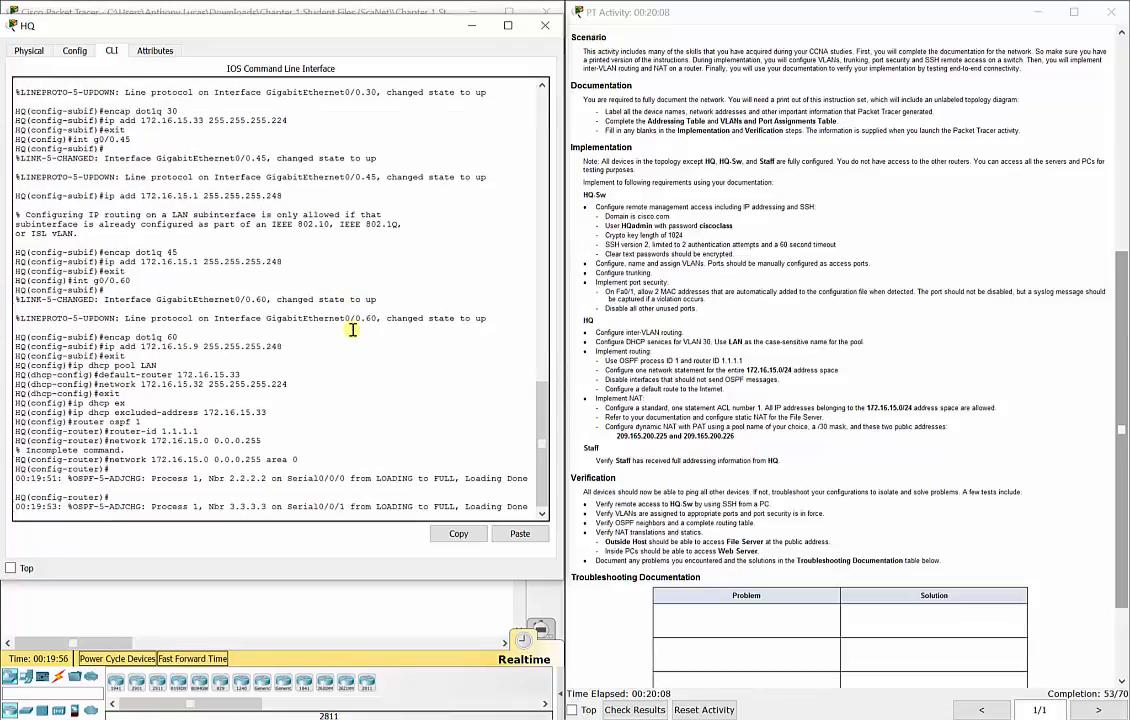
{"action": "key", "text": "Return"}
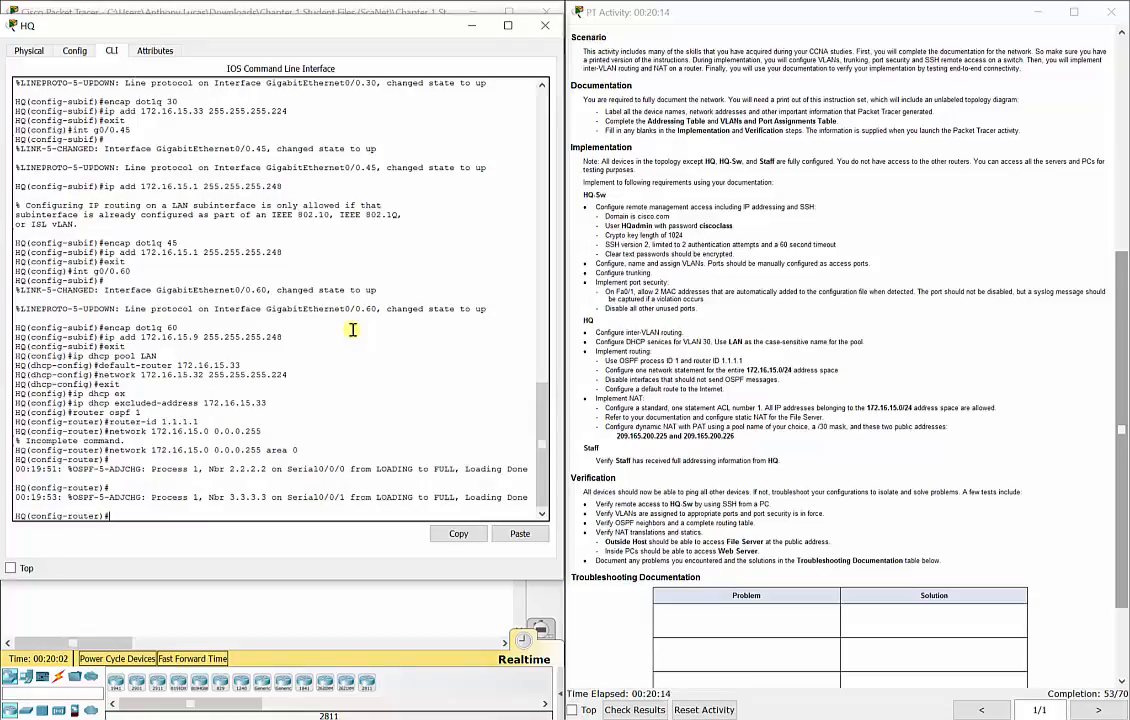
Examine the addressing table, the routing requirements and HQ's ports in the topology to decide which interfaces should not send OSPF messages
{"action": "scroll", "coordinate": [824, 115], "scroll_direction": "up", "scroll_amount": 5}
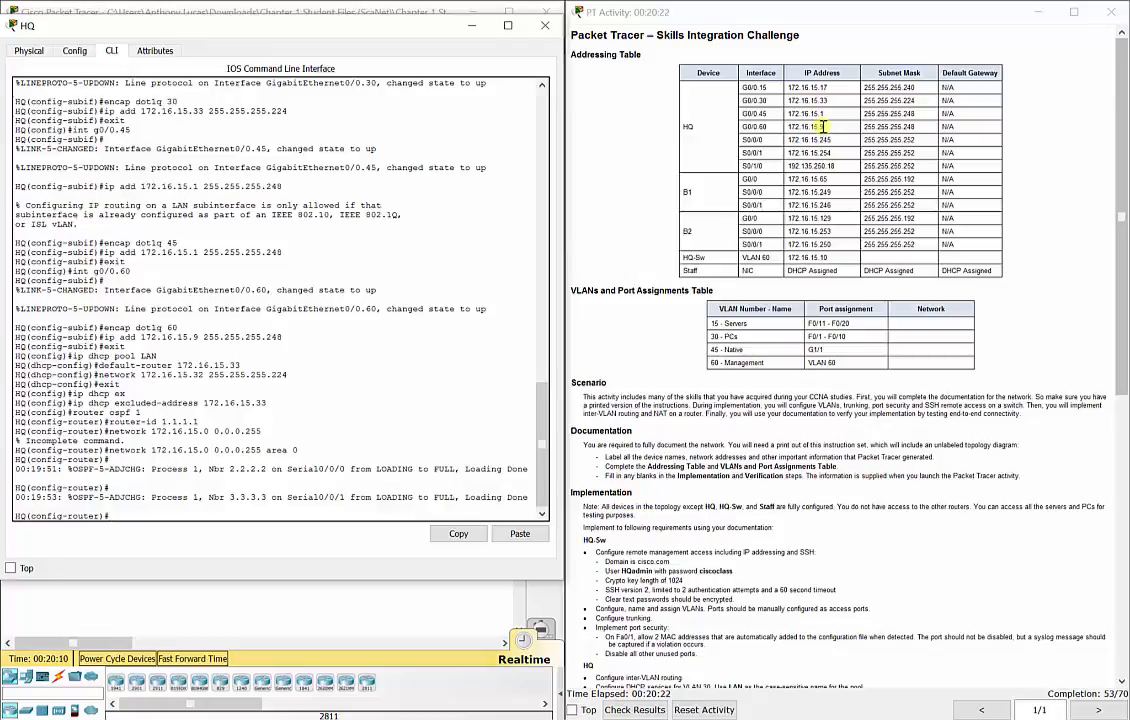
{"action": "scroll", "coordinate": [757, 310], "scroll_direction": "down", "scroll_amount": 6}
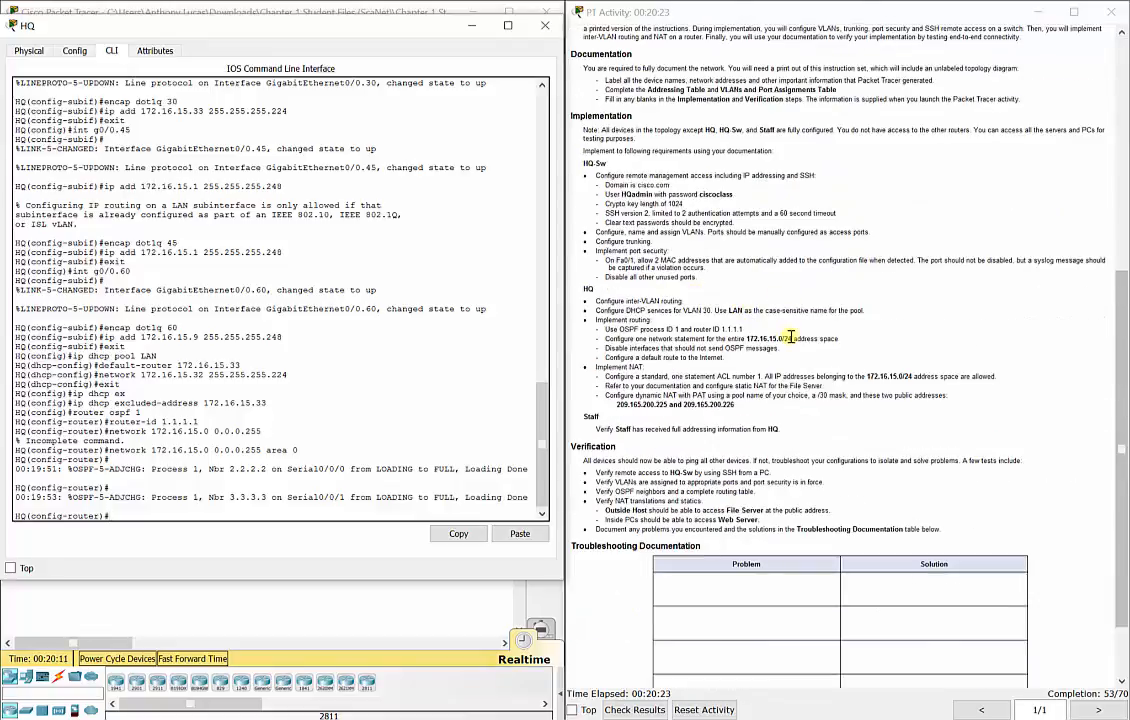
{"action": "left_click", "coordinate": [793, 345]}
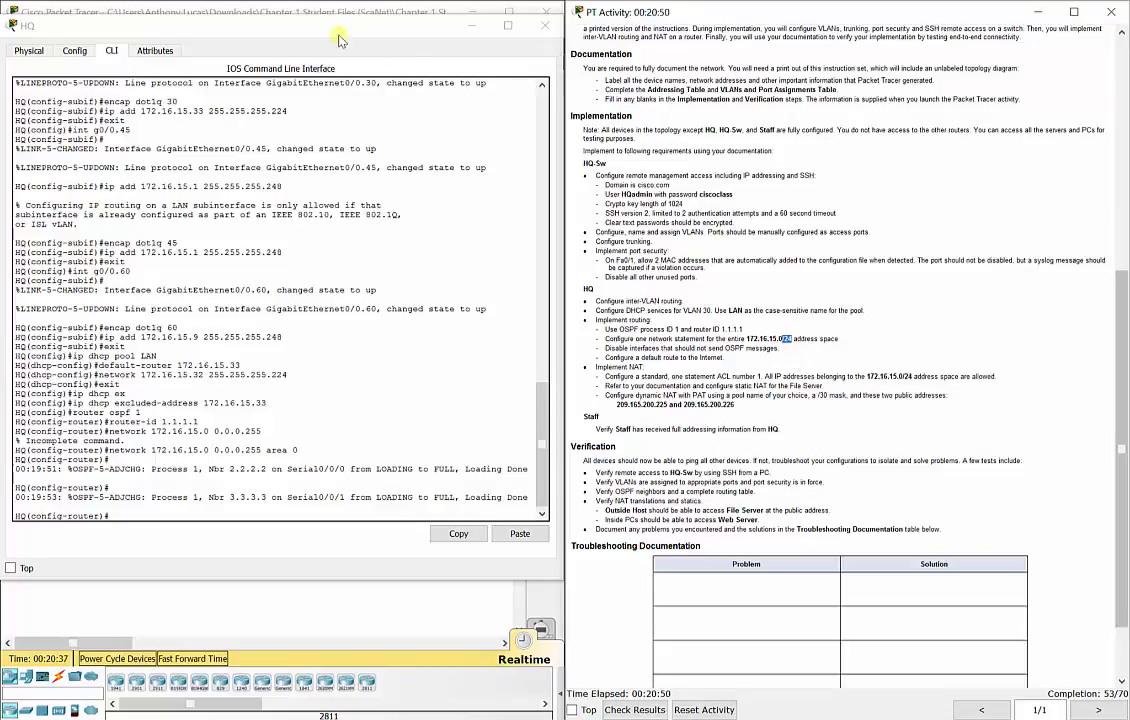
{"action": "left_click_drag", "start_coordinate": [324, 29], "coordinate": [793, 48]}
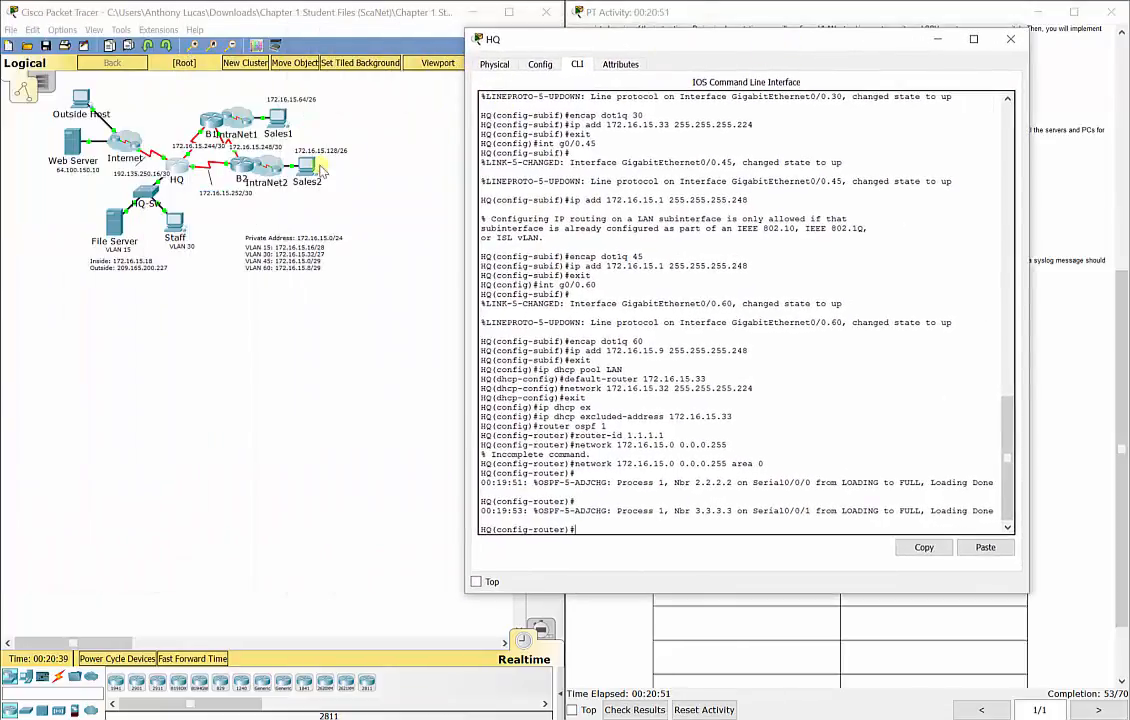
{"action": "left_click", "coordinate": [175, 194]}
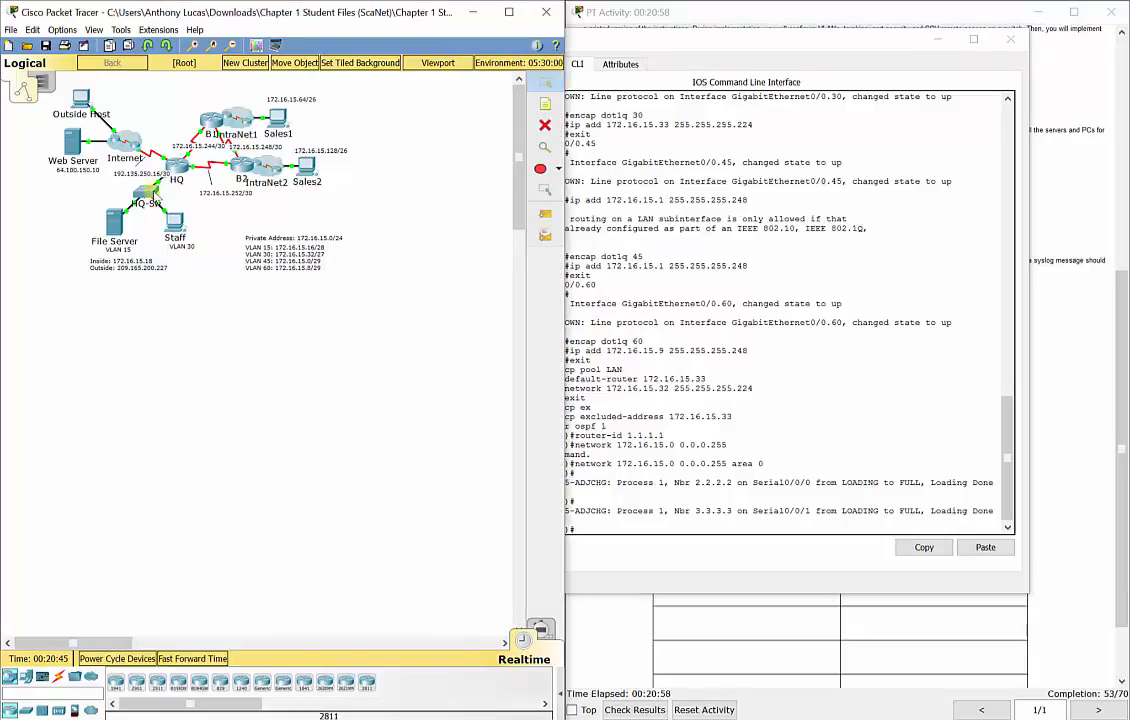
{"action": "mouse_move", "coordinate": [171, 190]}
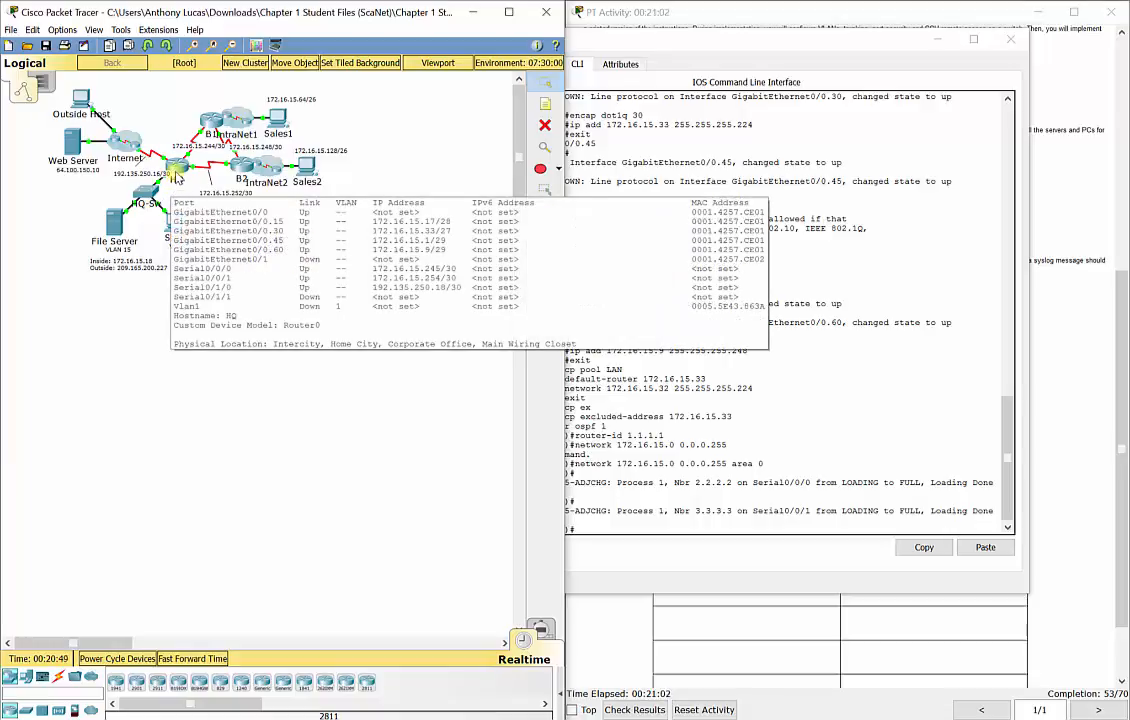
{"action": "left_click", "coordinate": [750, 124]}
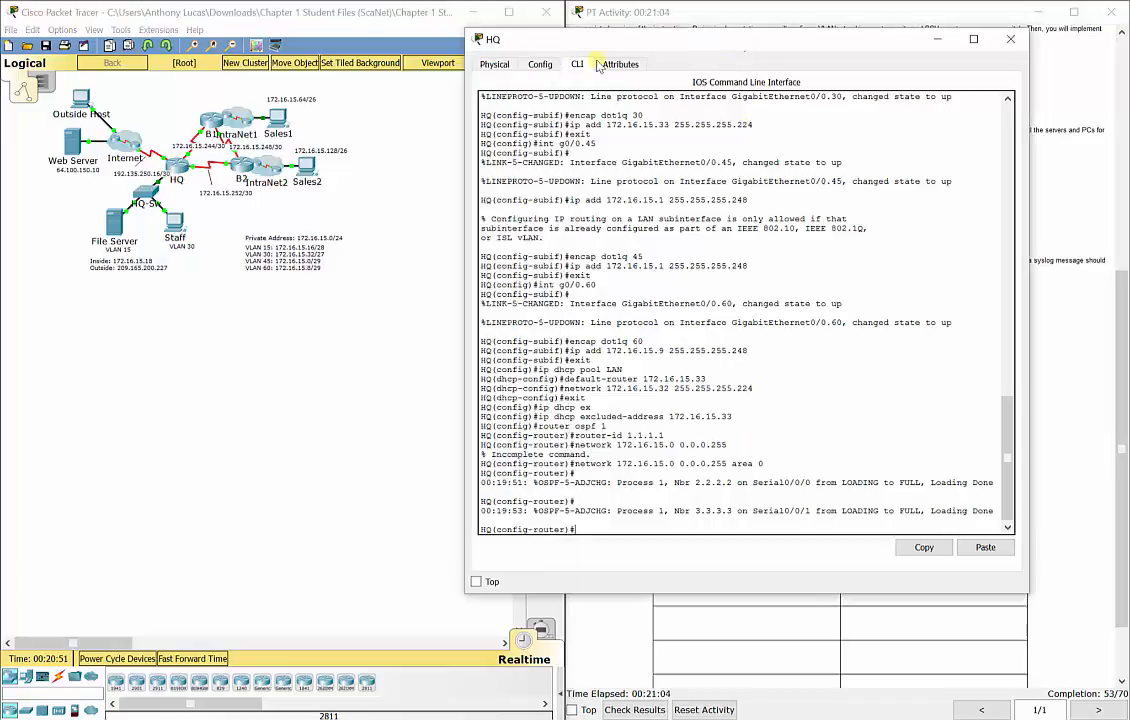
{"action": "left_click_drag", "start_coordinate": [528, 36], "coordinate": [344, 45]}
{"action": "mouse_move", "coordinate": [168, 22]}
{"action": "left_mouse_down"}
{"action": "mouse_move", "coordinate": [184, 30]}
{"action": "mouse_move", "coordinate": [156, 34]}
{"action": "mouse_move", "coordinate": [154, 13]}
{"action": "left_mouse_up"}
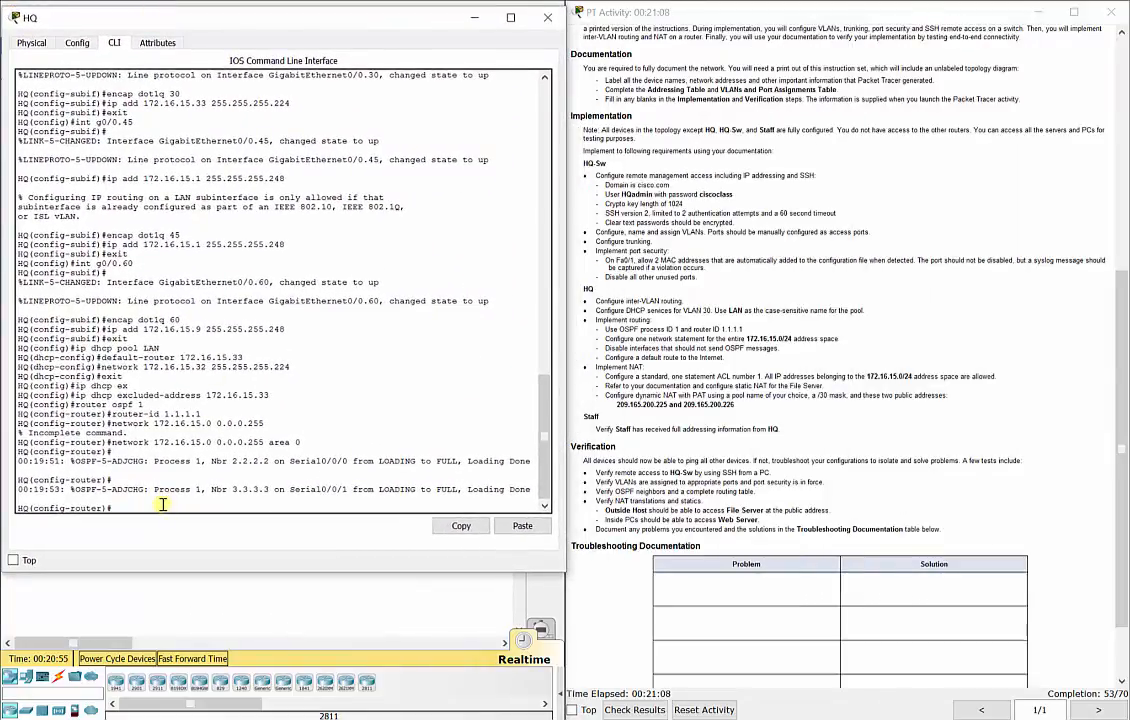
Make G0/0 a passive interface in HQ's OSPF process and leave router configuration mode
{"action": "type", "text": "passive-int"}
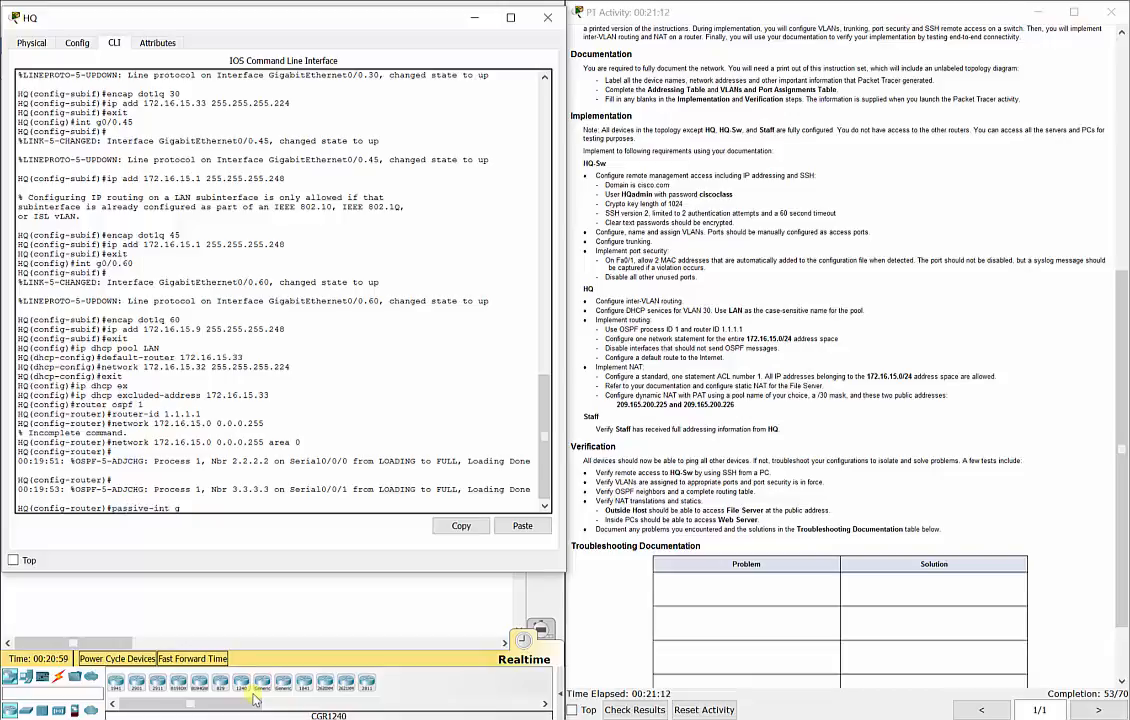
{"action": "type", "text": " g0/0"}
{"action": "key", "text": "Return"}
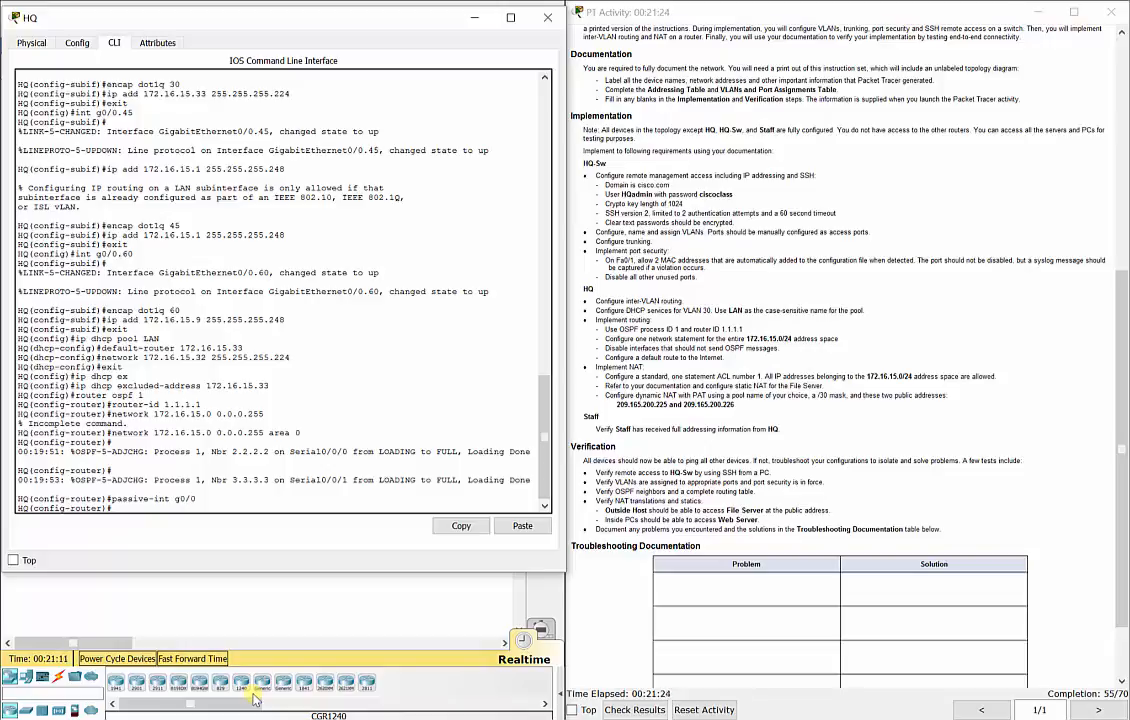
{"action": "type", "text": "exit"}
{"action": "key", "text": "Return"}
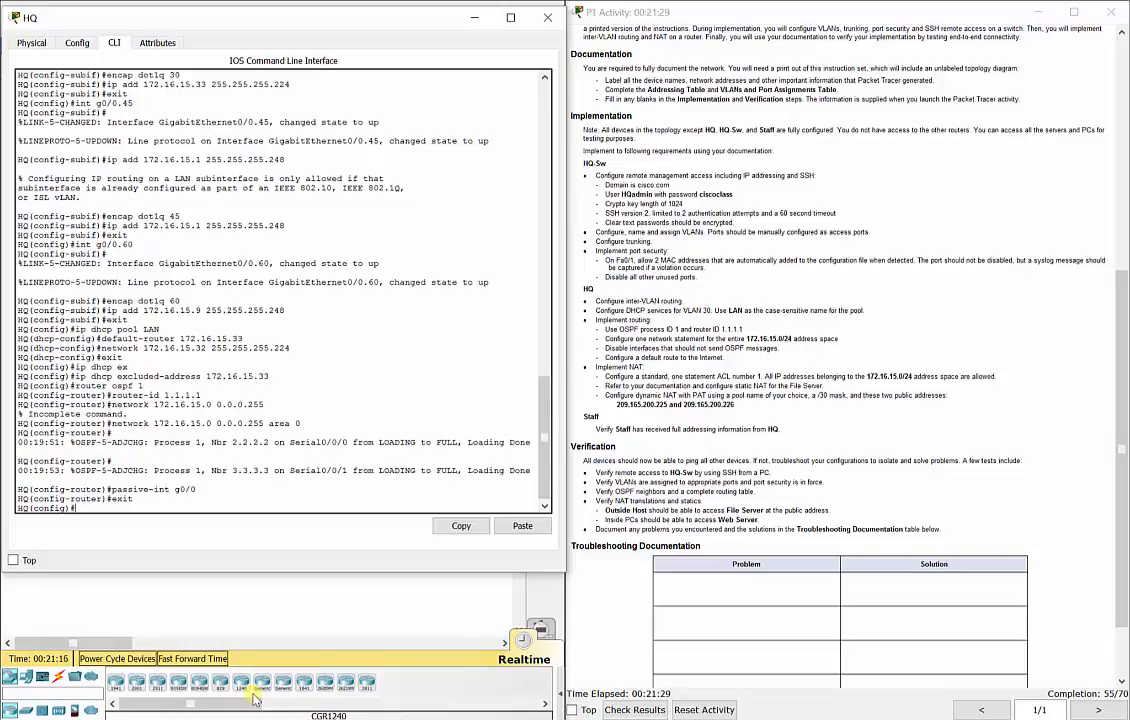
Check HQ's Internet-facing port in the topology and add a default route 0.0.0.0 0.0.0.0 out s0/1/0 on HQ
{"action": "type", "text": "ip route 0.0.0.0 0.0.0.0"}
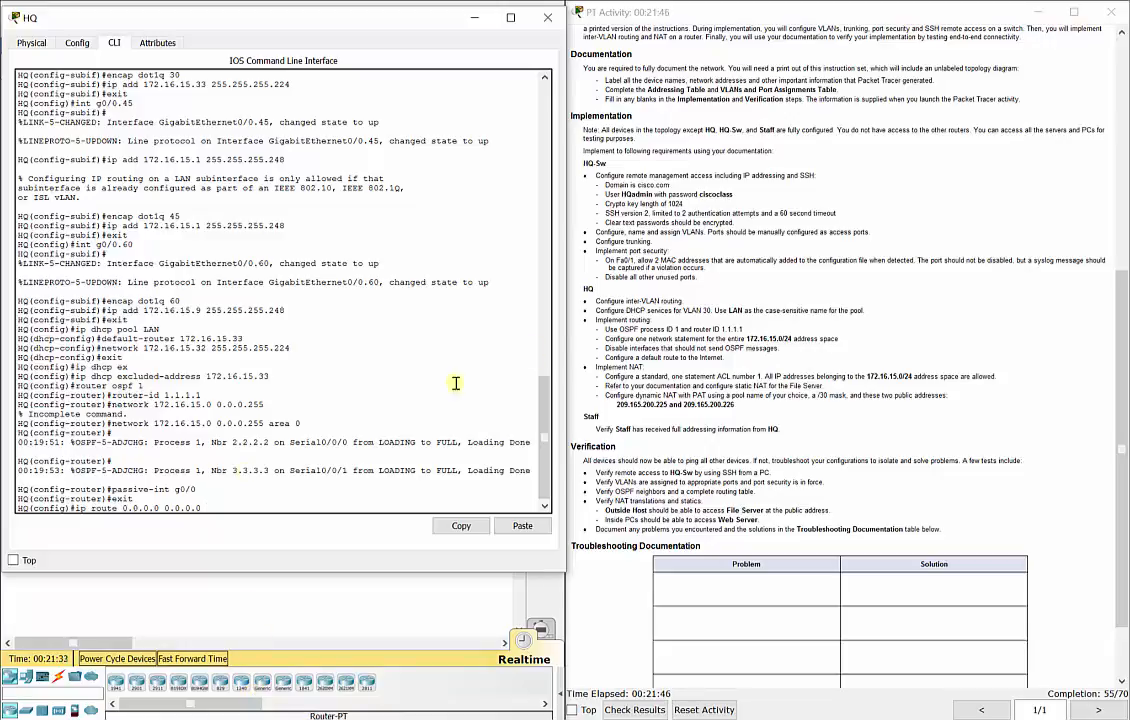
{"action": "left_click", "coordinate": [474, 22]}
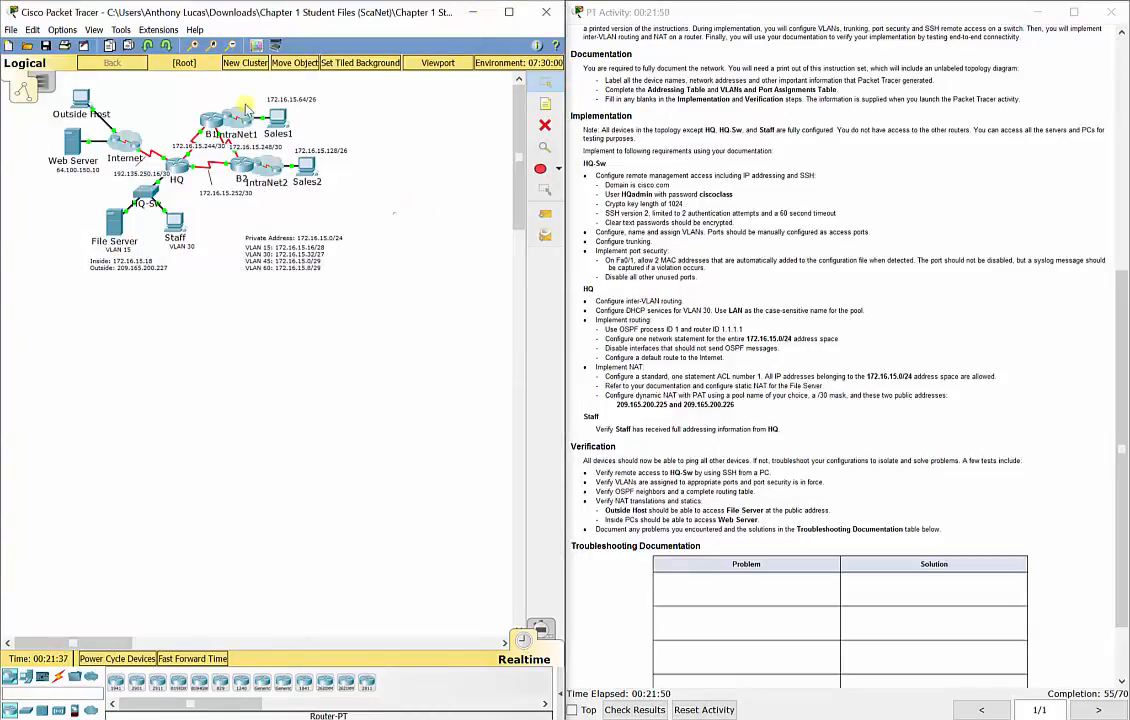
{"action": "left_click_drag", "start_coordinate": [193, 95], "coordinate": [355, 200]}
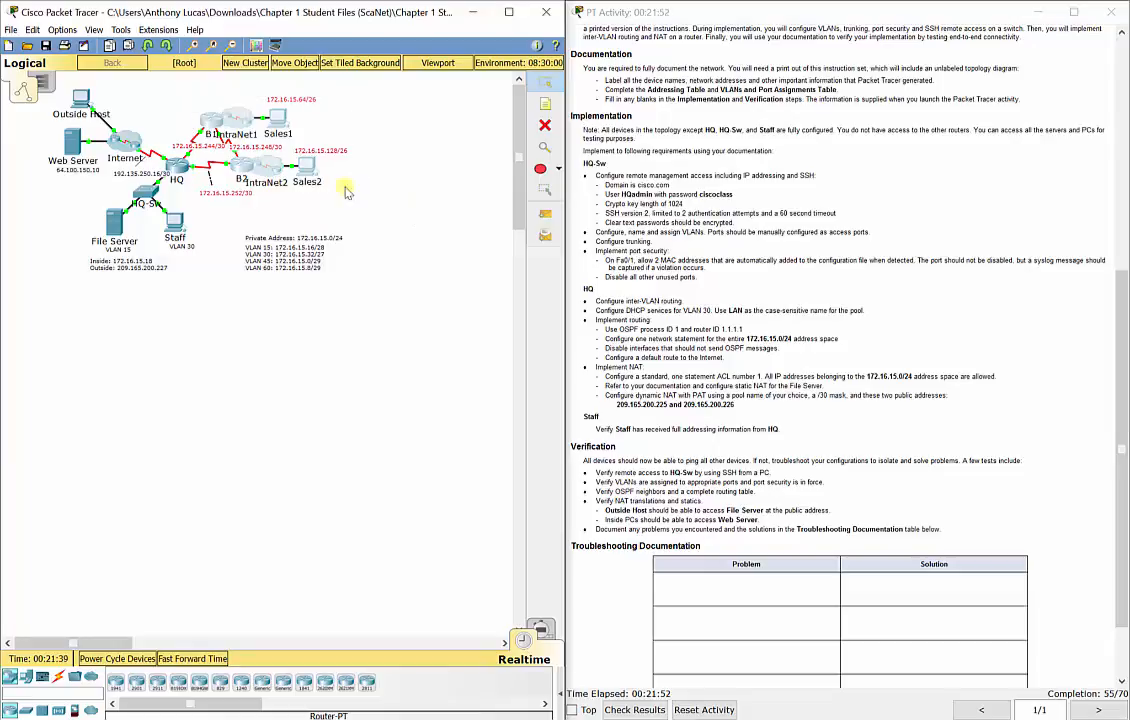
{"action": "left_click_drag", "start_coordinate": [157, 112], "coordinate": [106, 158]}
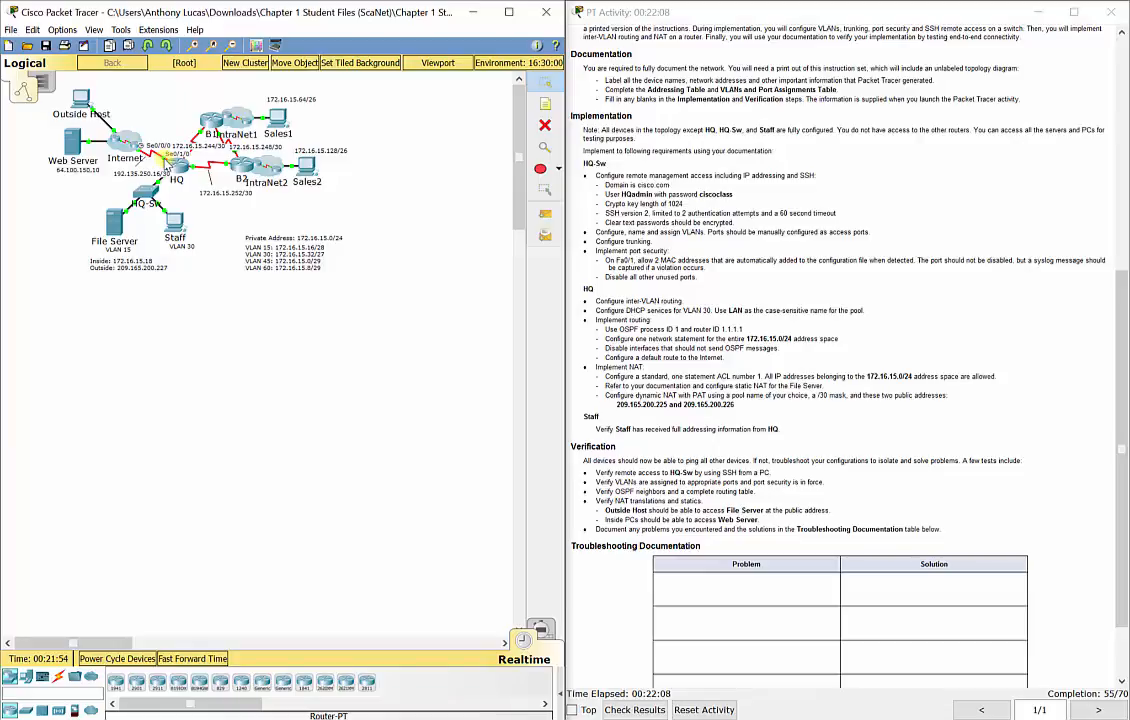
{"action": "left_click", "coordinate": [602, 719]}
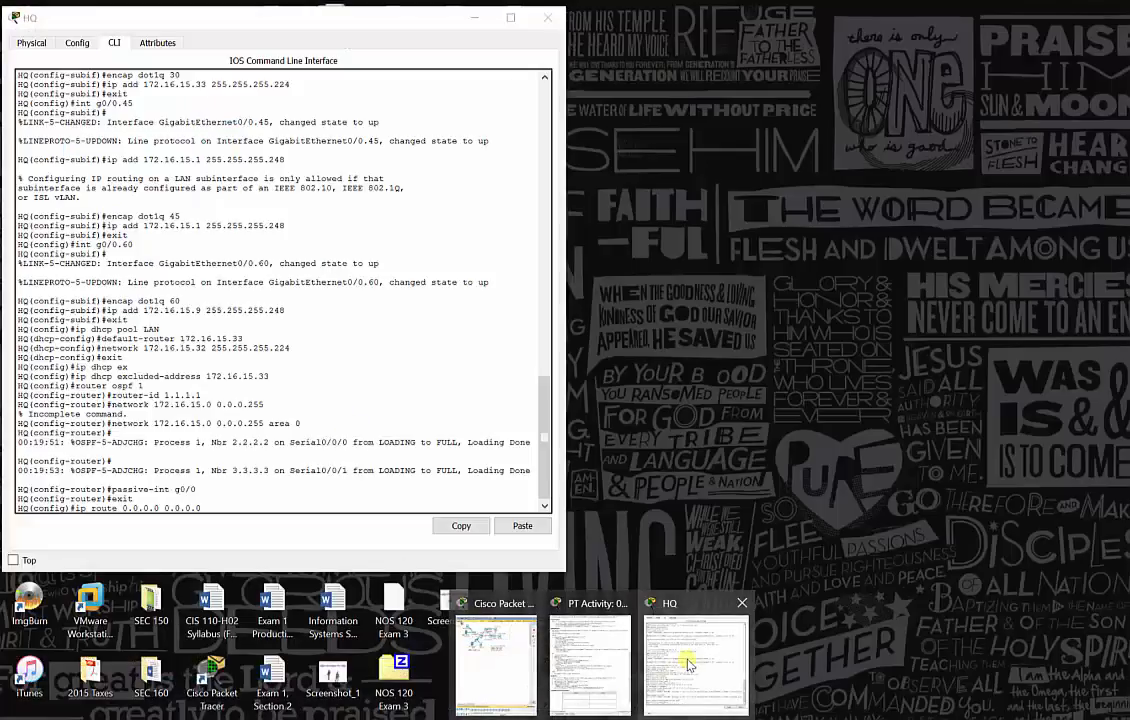
{"action": "left_click", "coordinate": [686, 660]}
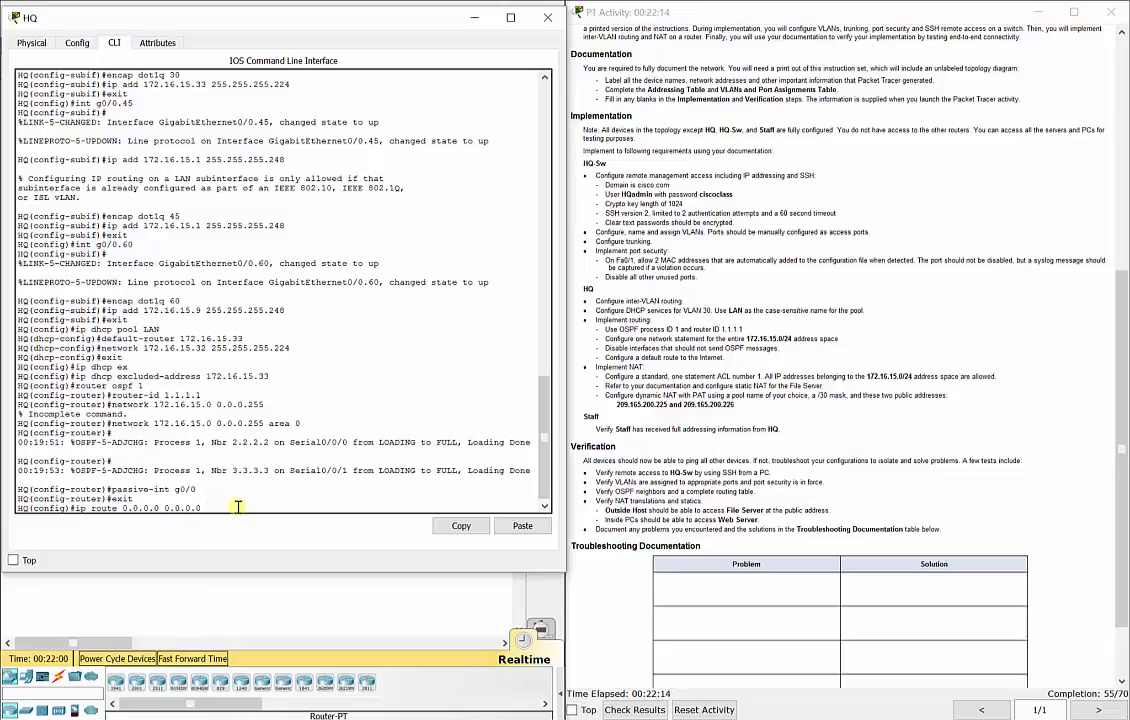
{"action": "type", "text": "s0/1/0"}
{"action": "key", "text": "Return"}
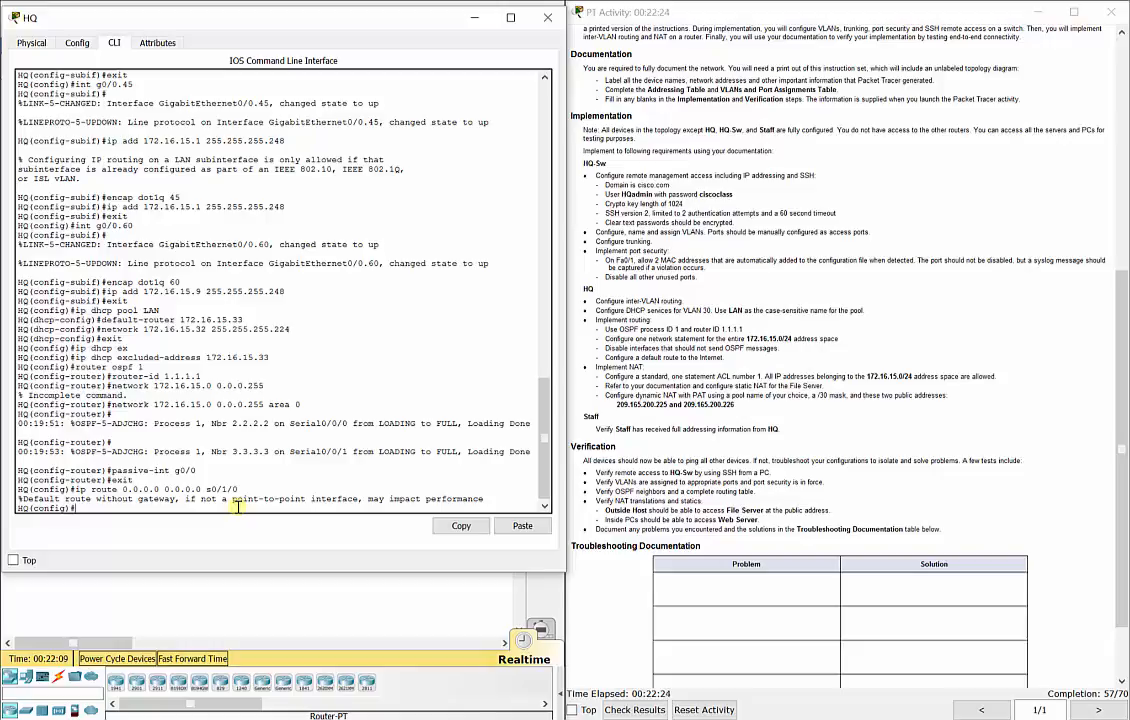
Create standard access list 1 on HQ permitting 172.16.15.0 with wildcard mask 0.0.0.255
{"action": "left_click", "coordinate": [475, 18]}
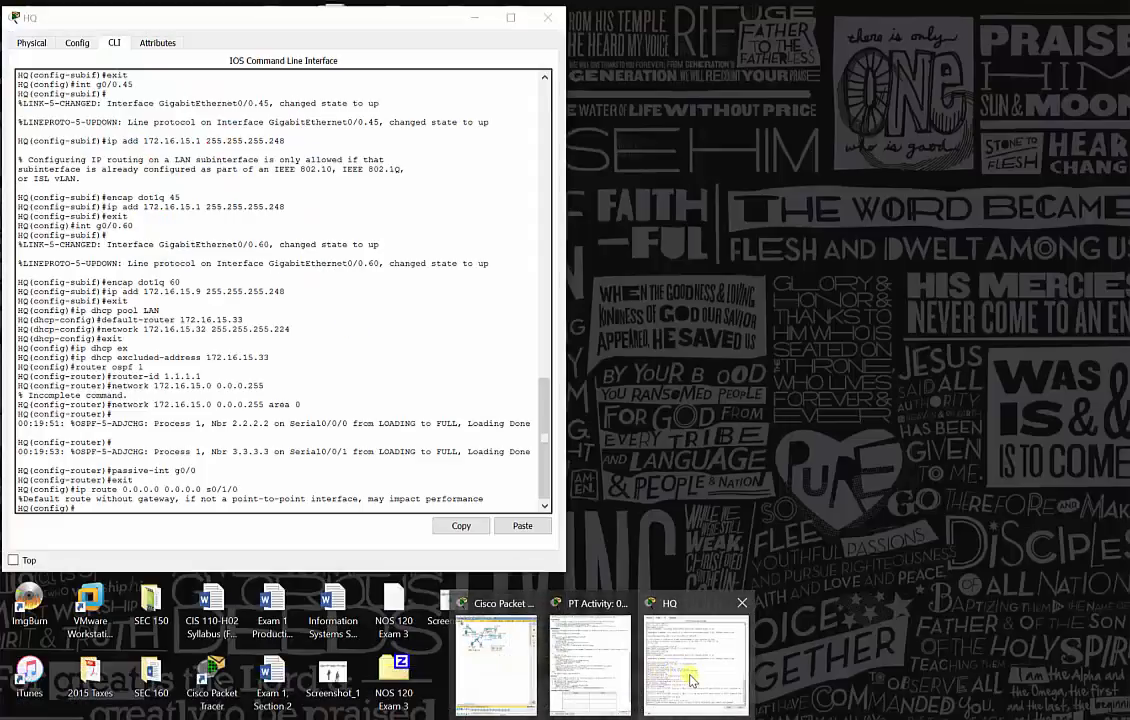
{"action": "left_click", "coordinate": [690, 680]}
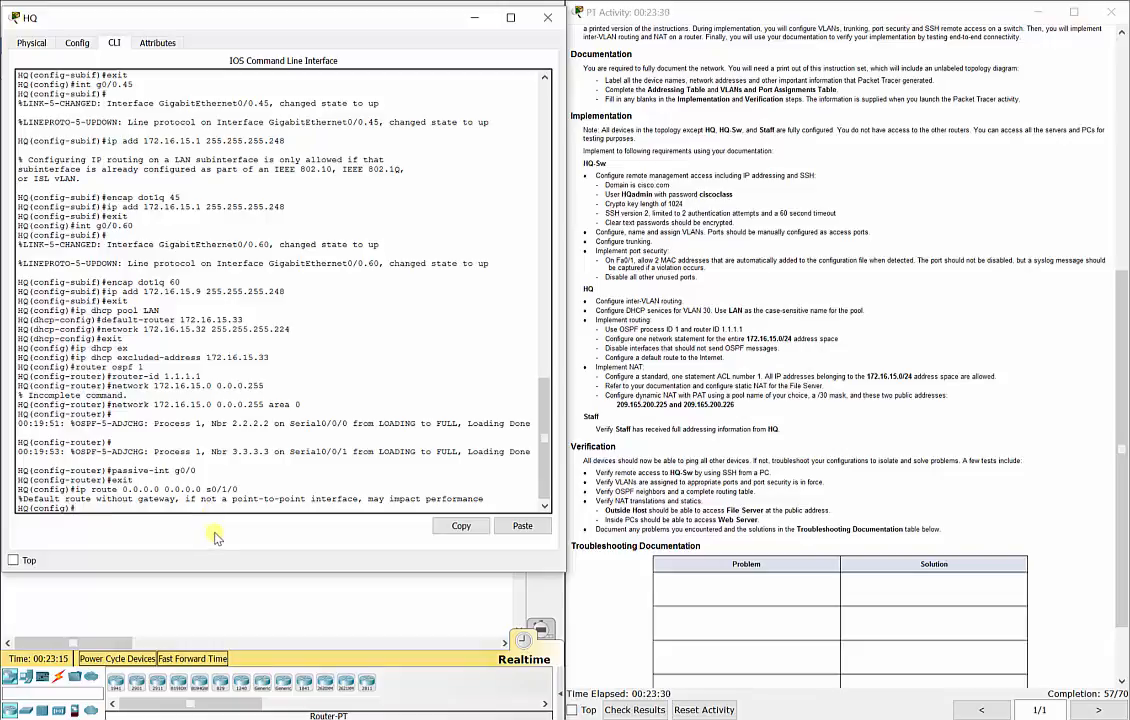
{"action": "type", "text": "access-list 1"}
{"action": "type", "text": "permit"}
{"action": "type", "text": "172.16.15.0"}
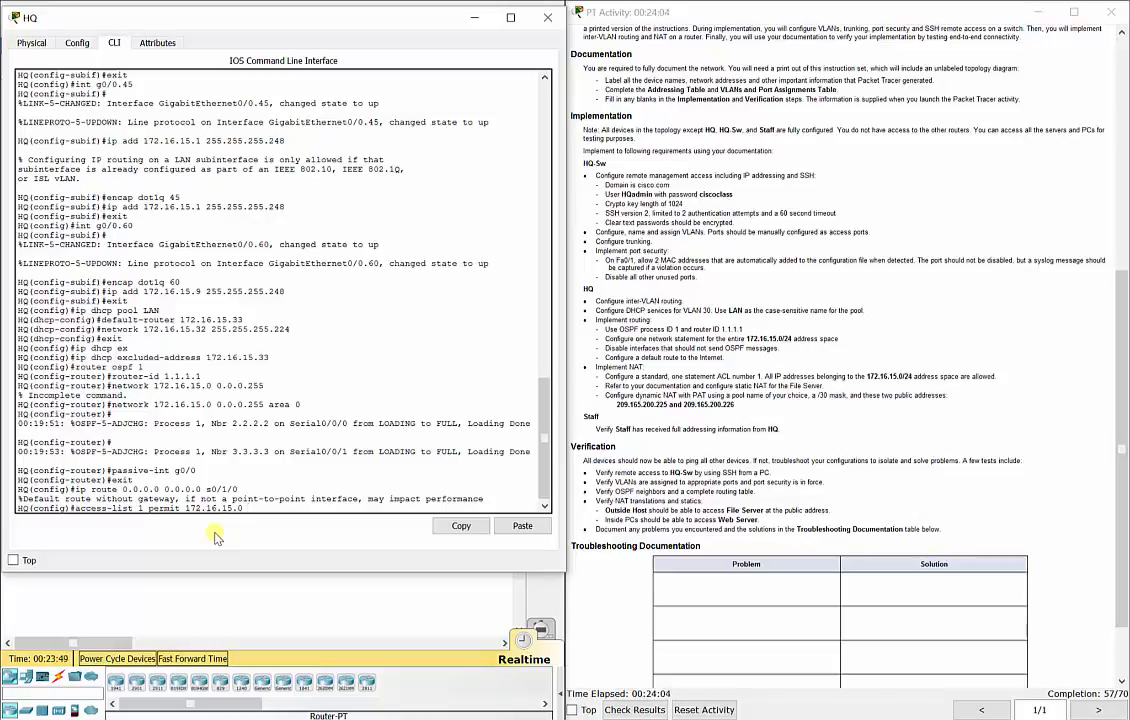
{"action": "type", "text": " 0.0.0.255"}
{"action": "key", "text": "Return"}
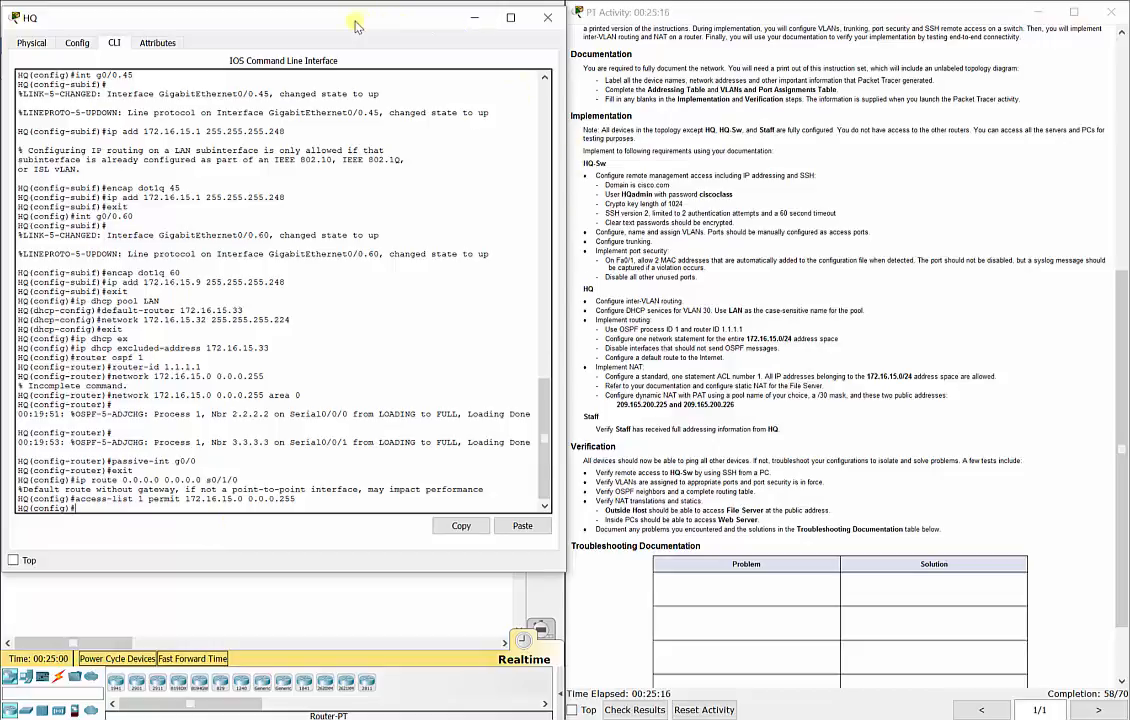
Look up the File Server's inside and outside addresses, then configure static NAT on HQ from 172.16.15.18 to 209.165.200.227
{"action": "left_click", "coordinate": [677, 232]}
{"action": "scroll", "coordinate": [683, 390], "scroll_direction": "up", "scroll_amount": 5}
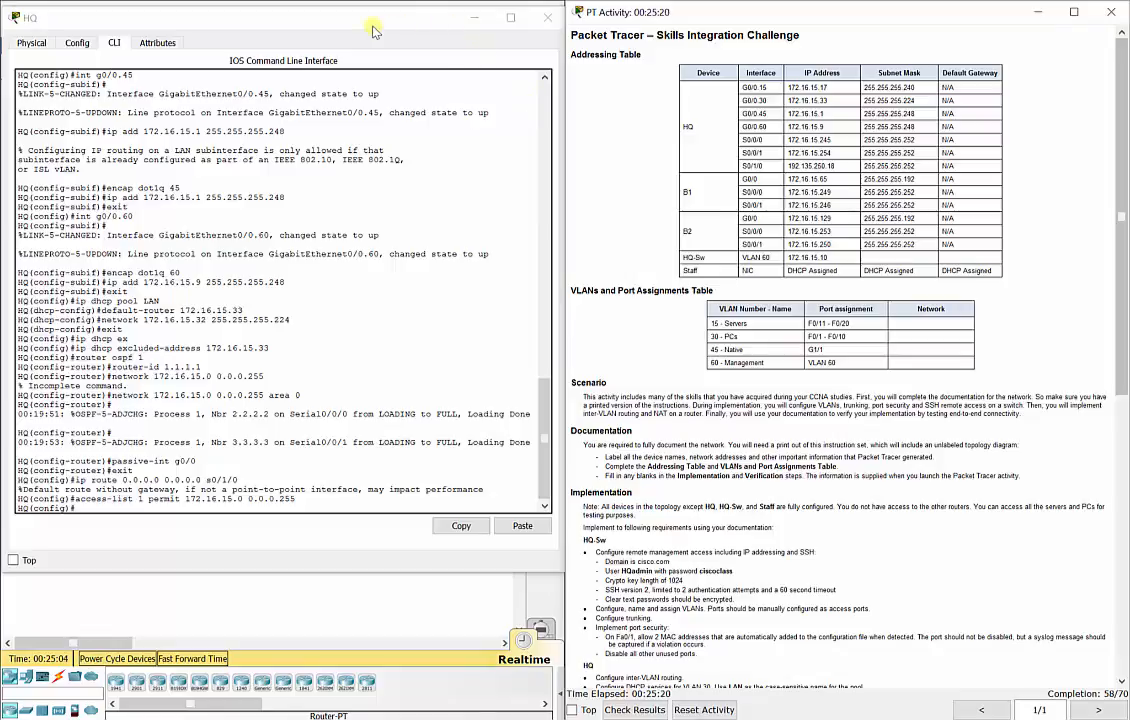
{"action": "left_click_drag", "start_coordinate": [305, 18], "coordinate": [689, 64]}
{"action": "mouse_move", "coordinate": [930, 62]}
{"action": "left_mouse_down"}
{"action": "mouse_move", "coordinate": [928, 43]}
{"action": "mouse_move", "coordinate": [916, 48]}
{"action": "left_mouse_up"}
{"action": "left_click", "coordinate": [136, 274]}
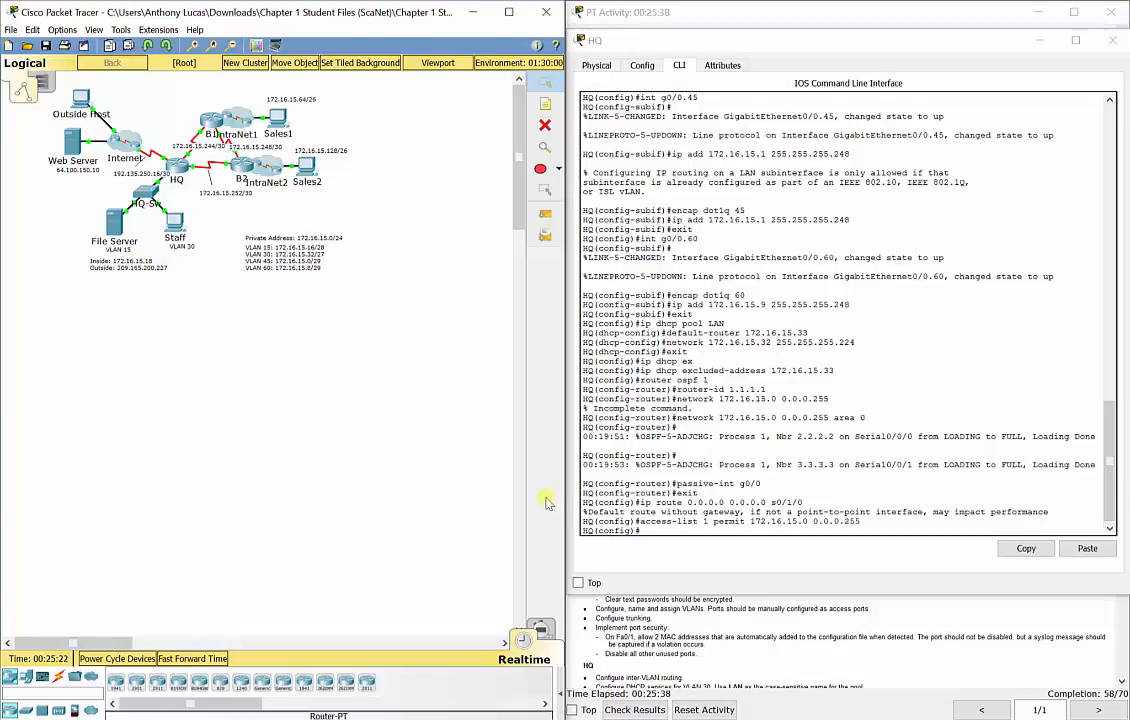
{"action": "left_click", "coordinate": [580, 472]}
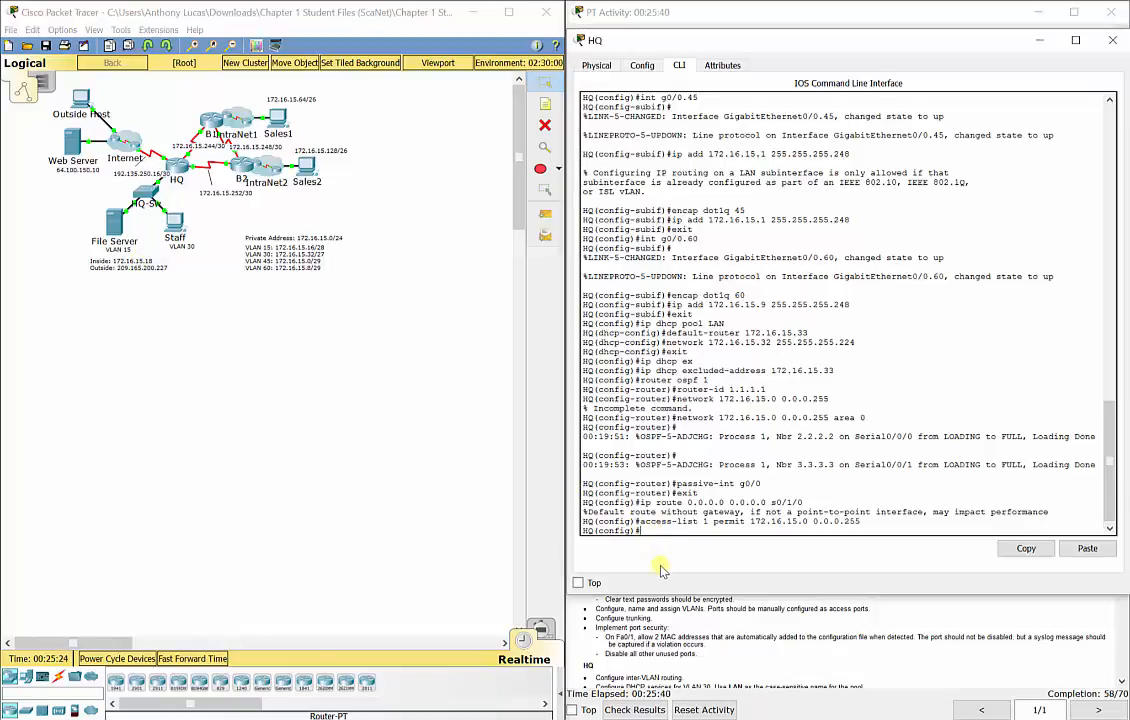
{"action": "type", "text": "ip nat inside sou"}
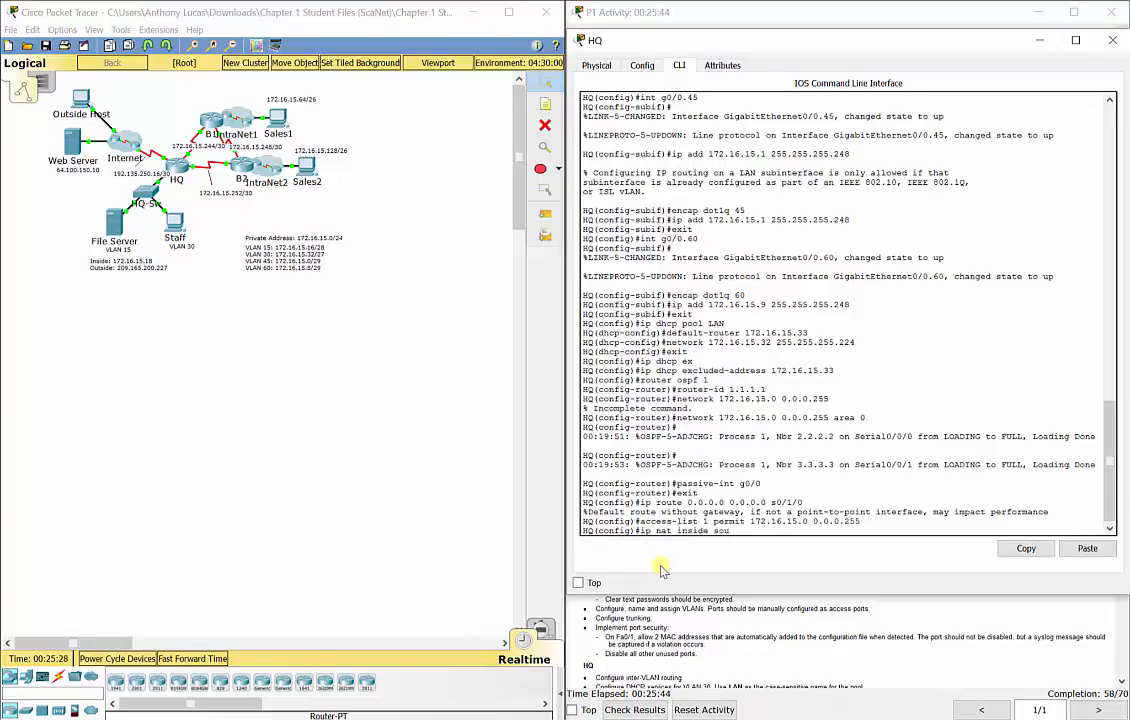
{"action": "type", "text": "rce static 172.16.15."}
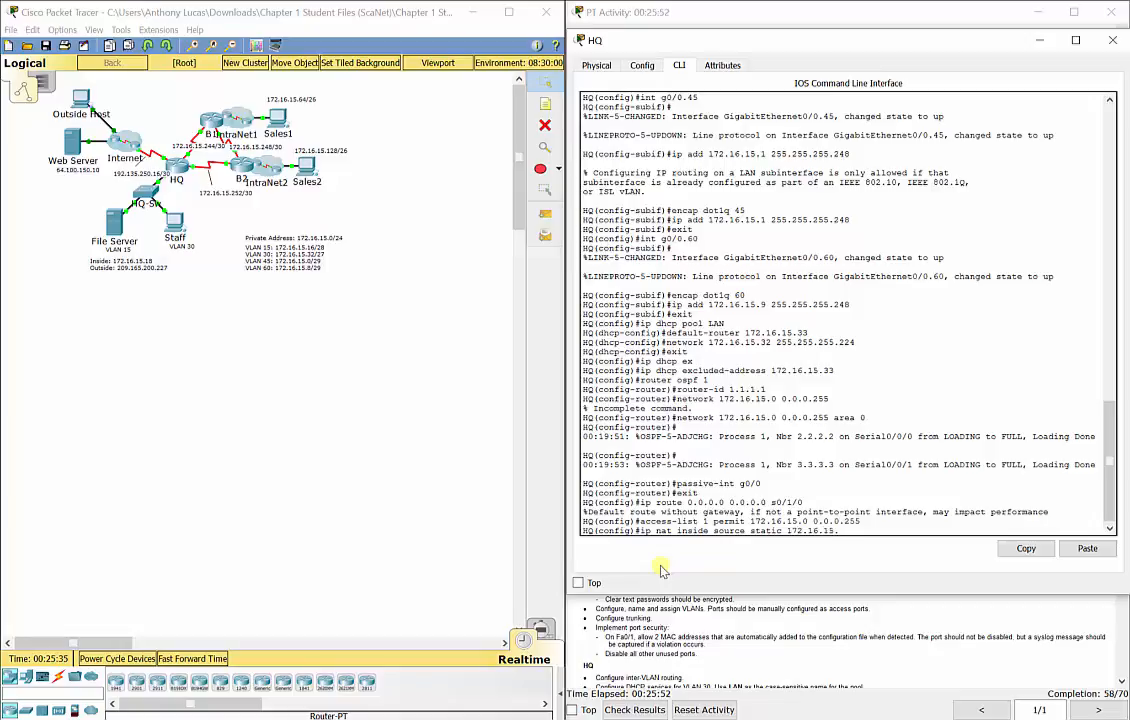
{"action": "type", "text": "18 209.165.200.227"}
{"action": "key", "text": "Return"}
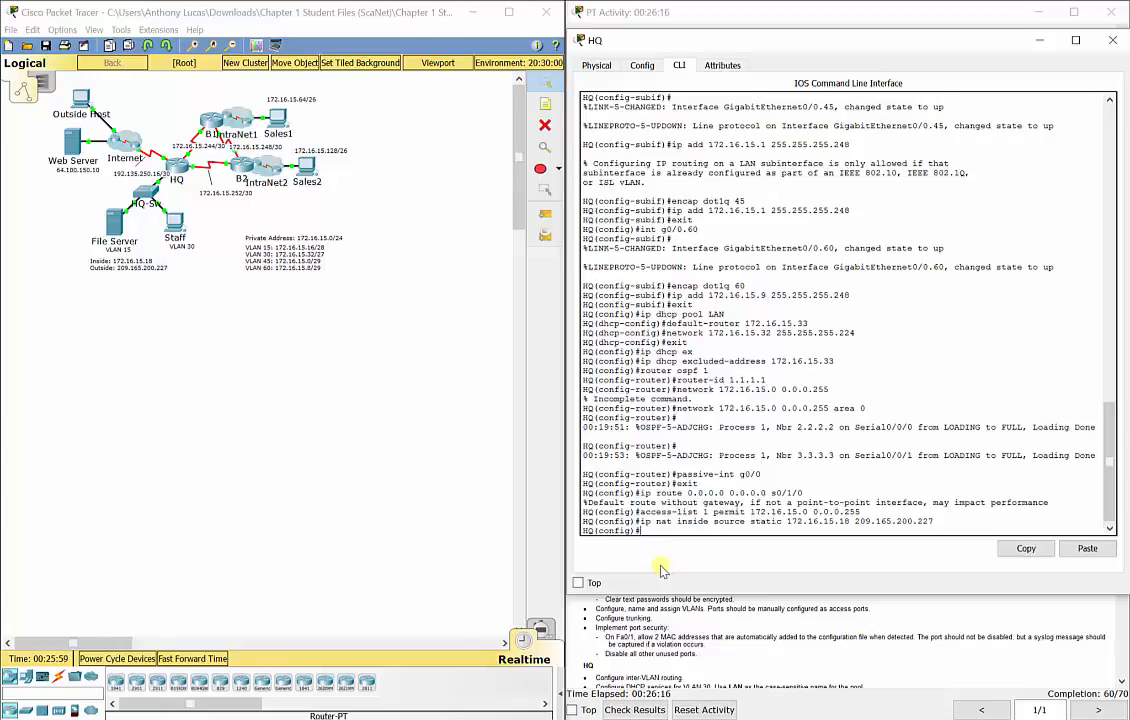
{"action": "left_click", "coordinate": [665, 719]}
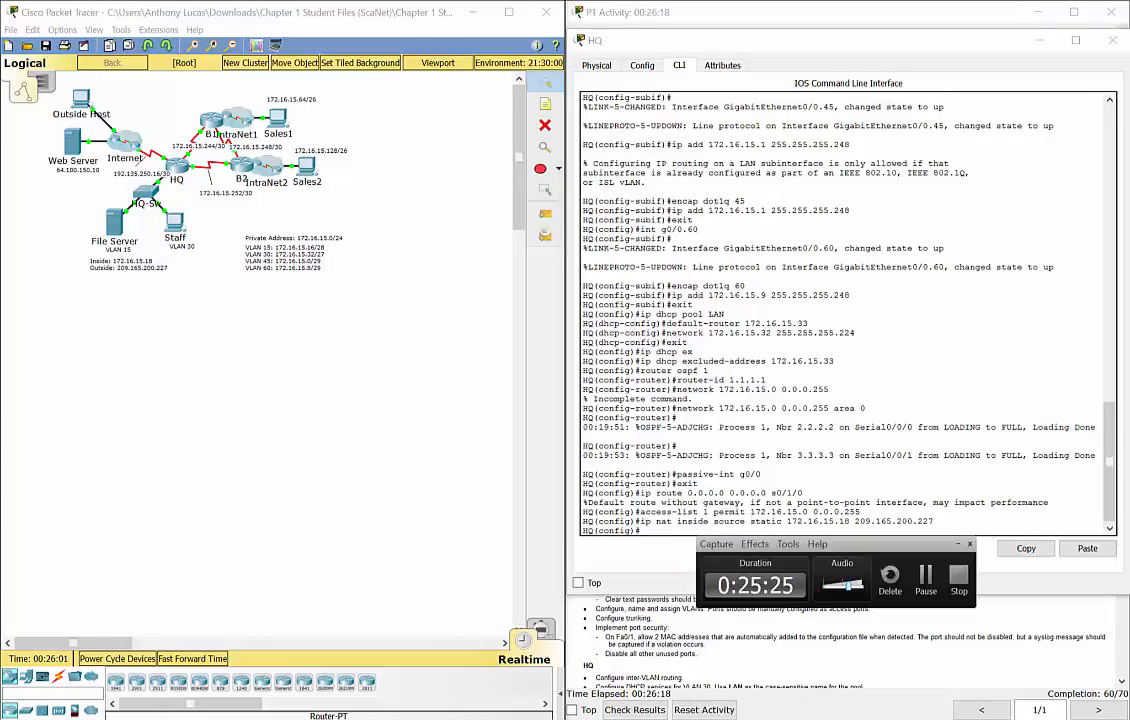
{"action": "left_click", "coordinate": [650, 532]}
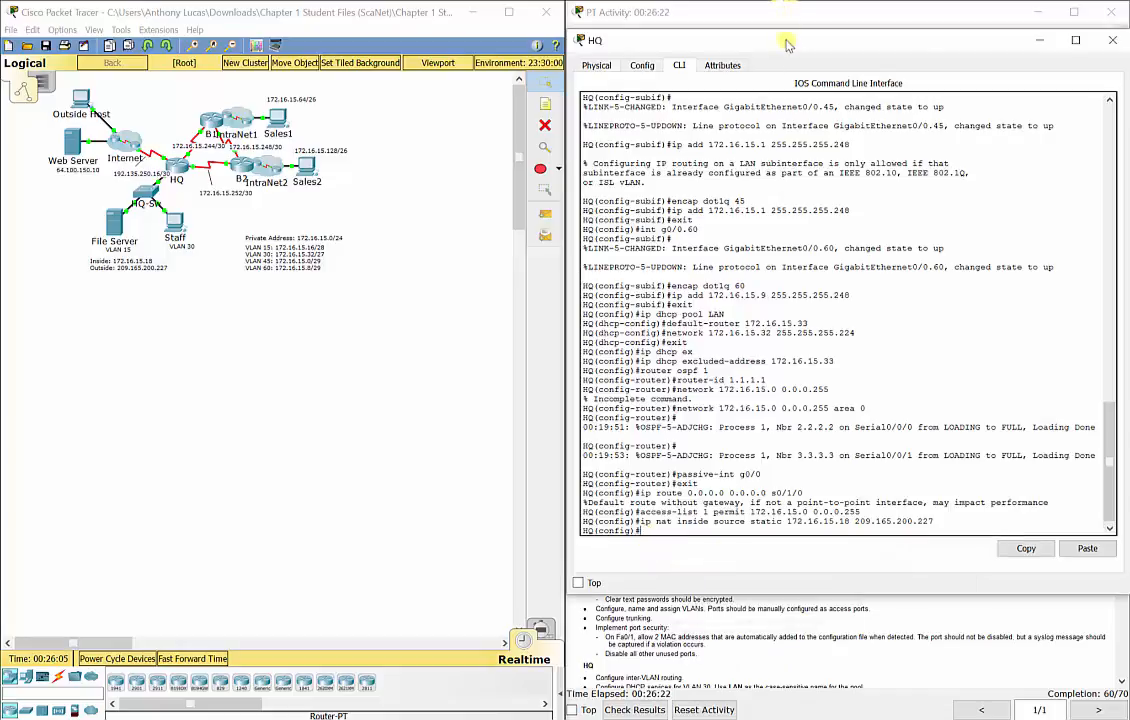
Check the dynamic NAT requirement and create NAT pool SKILLSCHALLENGE from 209.165.200.225 to 209.165.200.226 with netmask 255.255.255.252 on HQ
{"action": "left_click_drag", "start_coordinate": [700, 40], "coordinate": [218, 50]}
{"action": "left_click", "coordinate": [686, 385]}
{"action": "scroll", "coordinate": [686, 390], "scroll_direction": "down", "scroll_amount": 10}
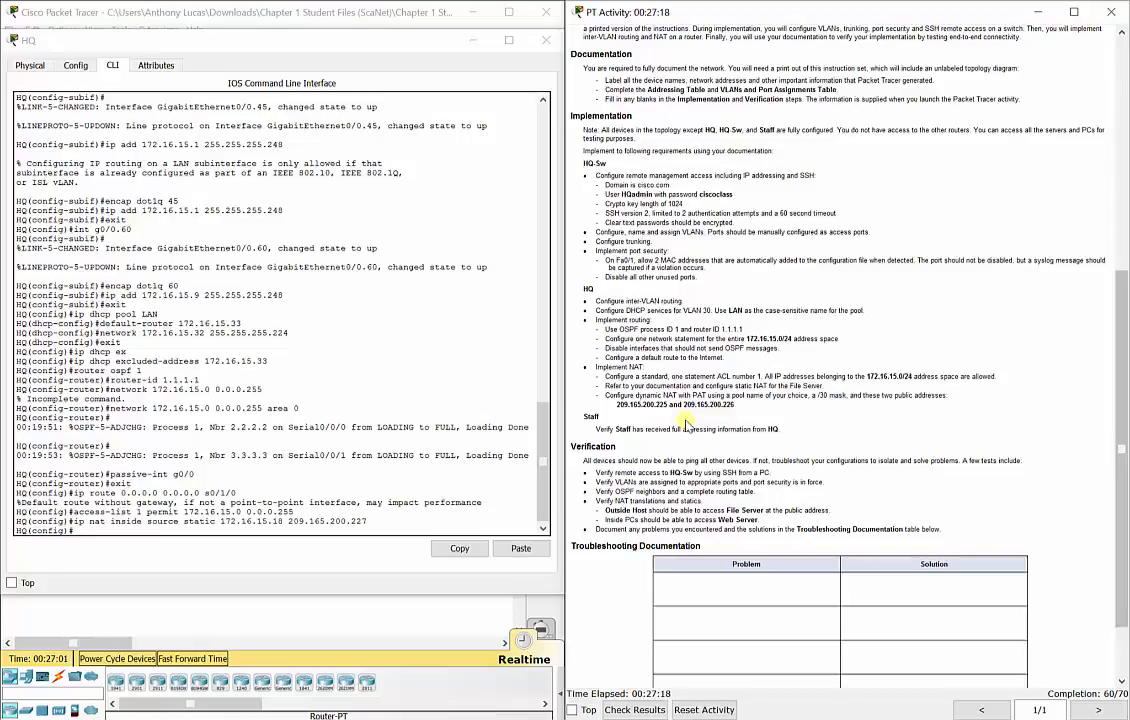
{"action": "left_click", "coordinate": [77, 482]}
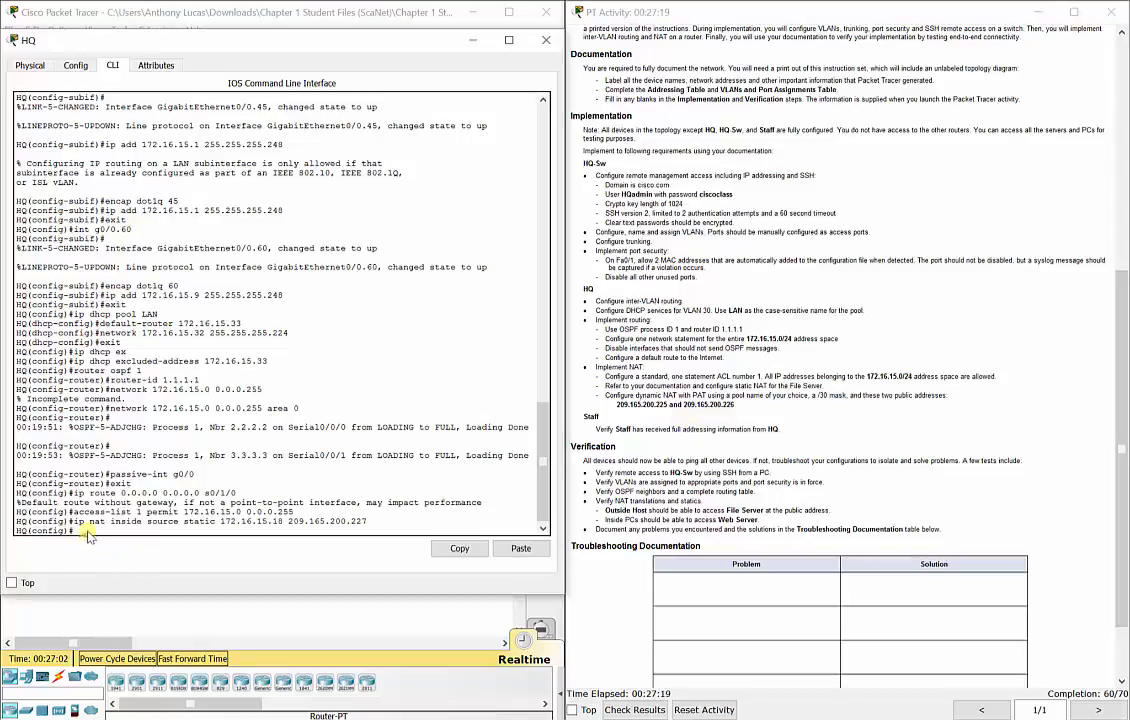
{"action": "type", "text": "ip nat pool SKILLSCNA"}
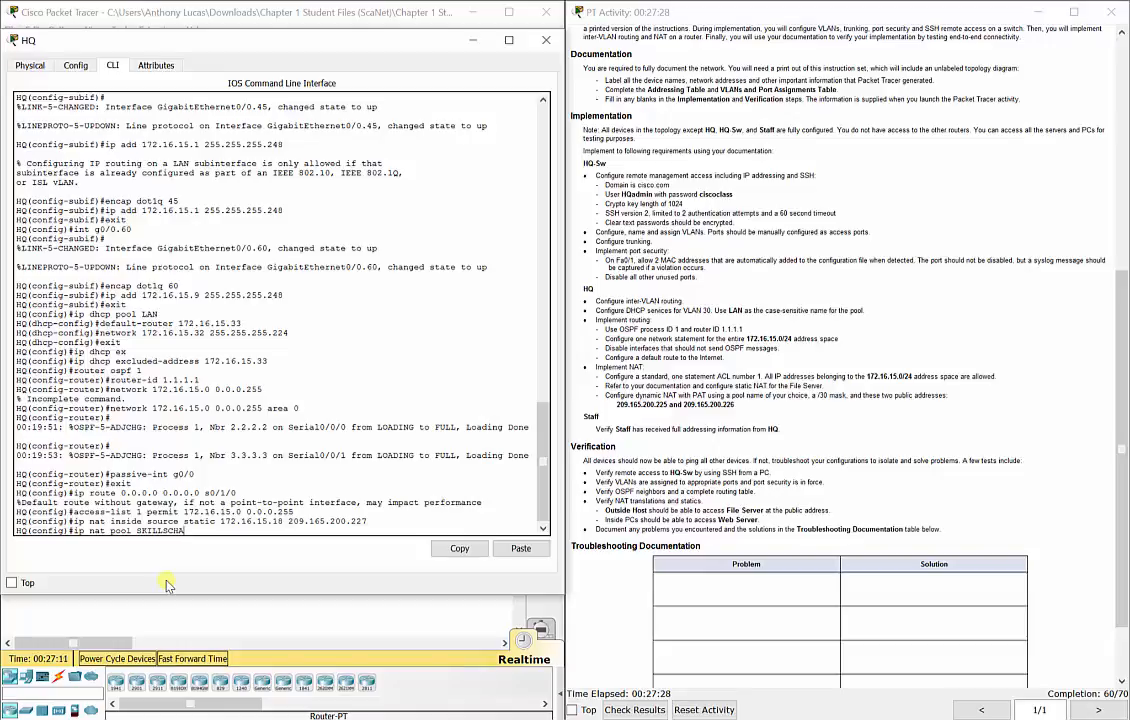
{"action": "type", "text": "LLENGE"}
{"action": "type", "text": "209.165.200.225"}
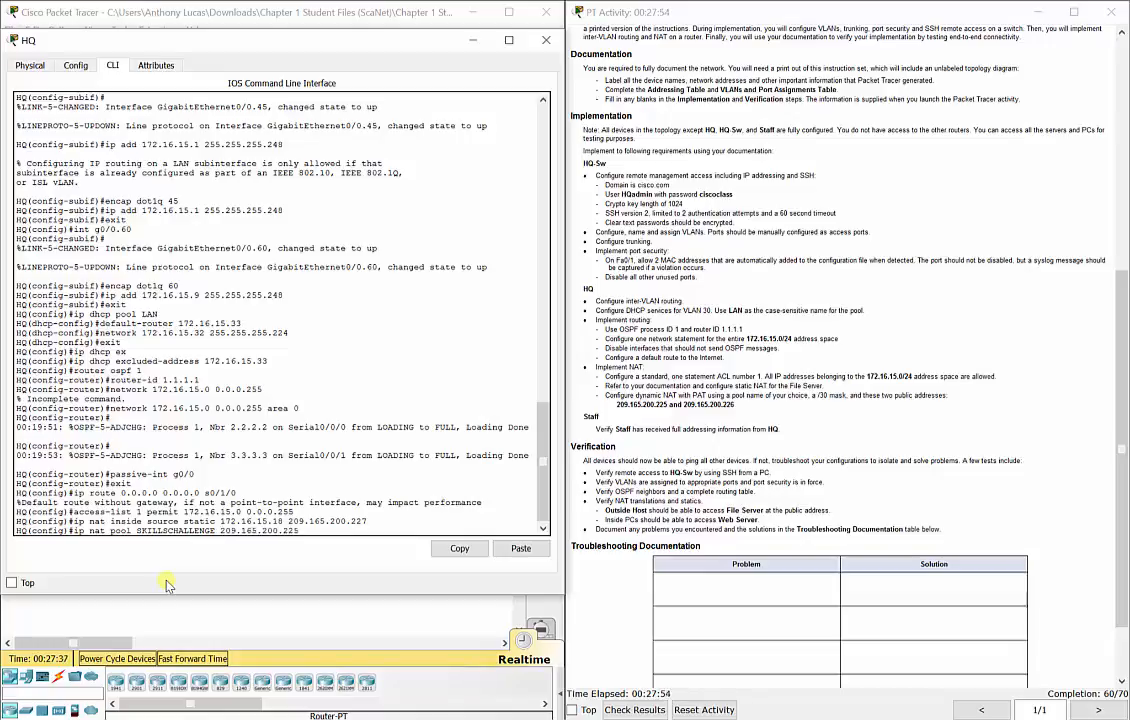
{"action": "type", "text": " 209.165.200.226 netmask"}
{"action": "type", "text": "255"}
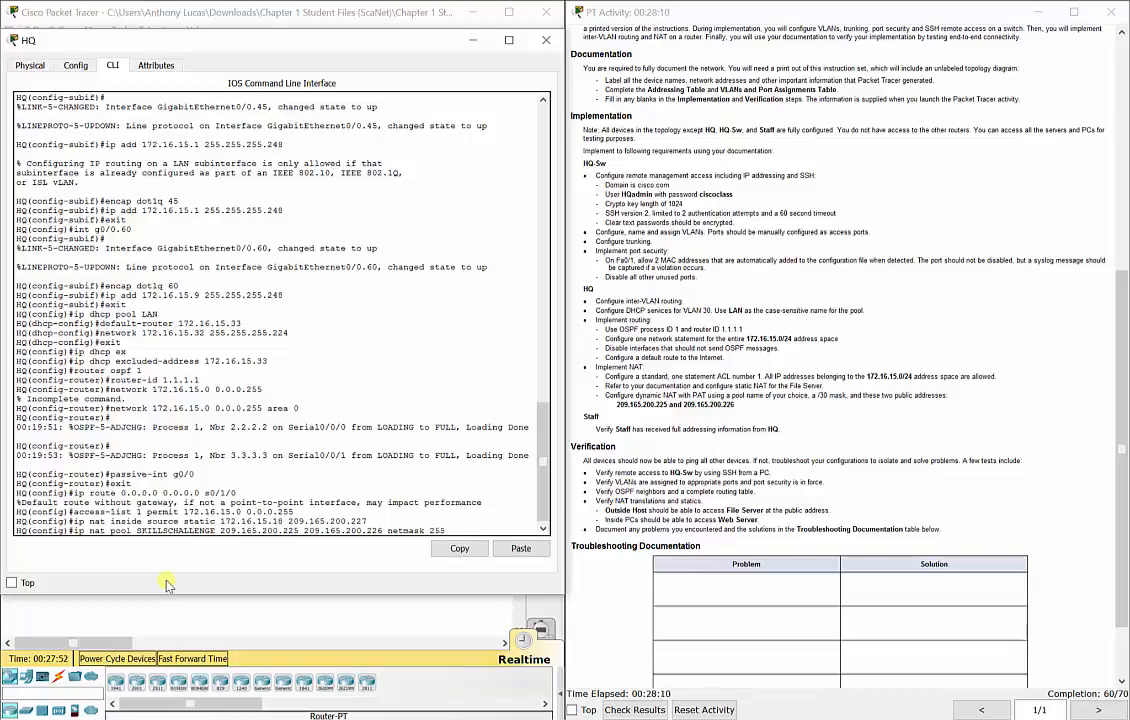
{"action": "type", "text": ".255.255.252"}
{"action": "key", "text": "Return"}
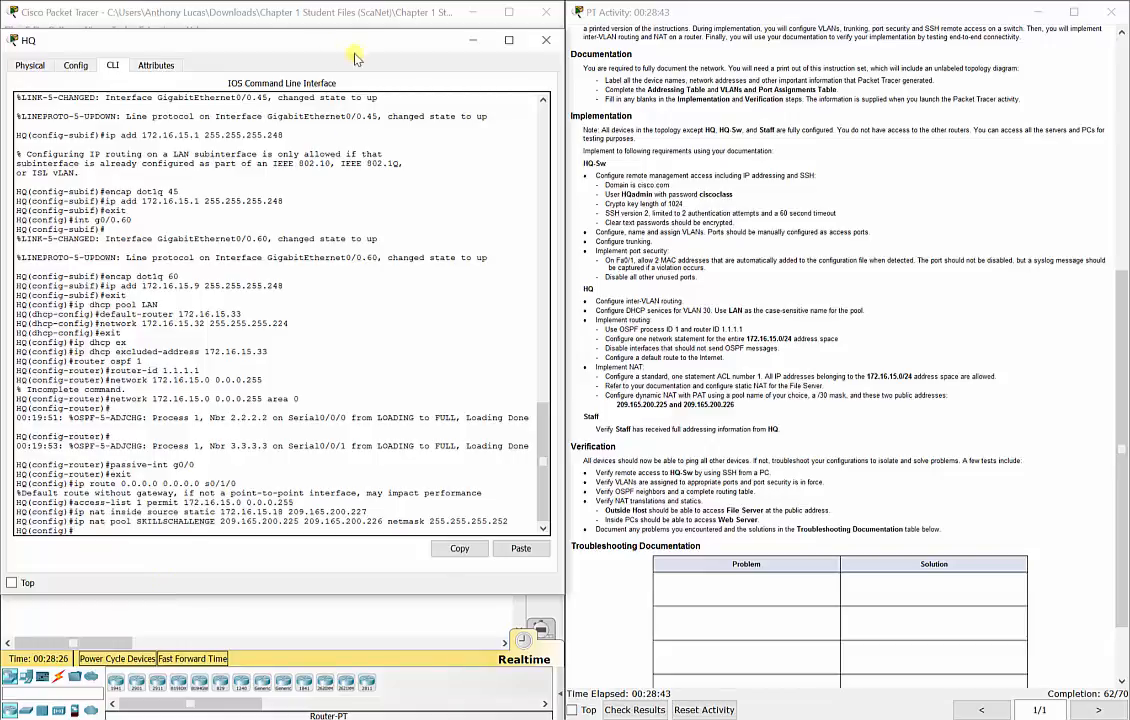
{"action": "left_click_drag", "start_coordinate": [306, 46], "coordinate": [305, 79]}
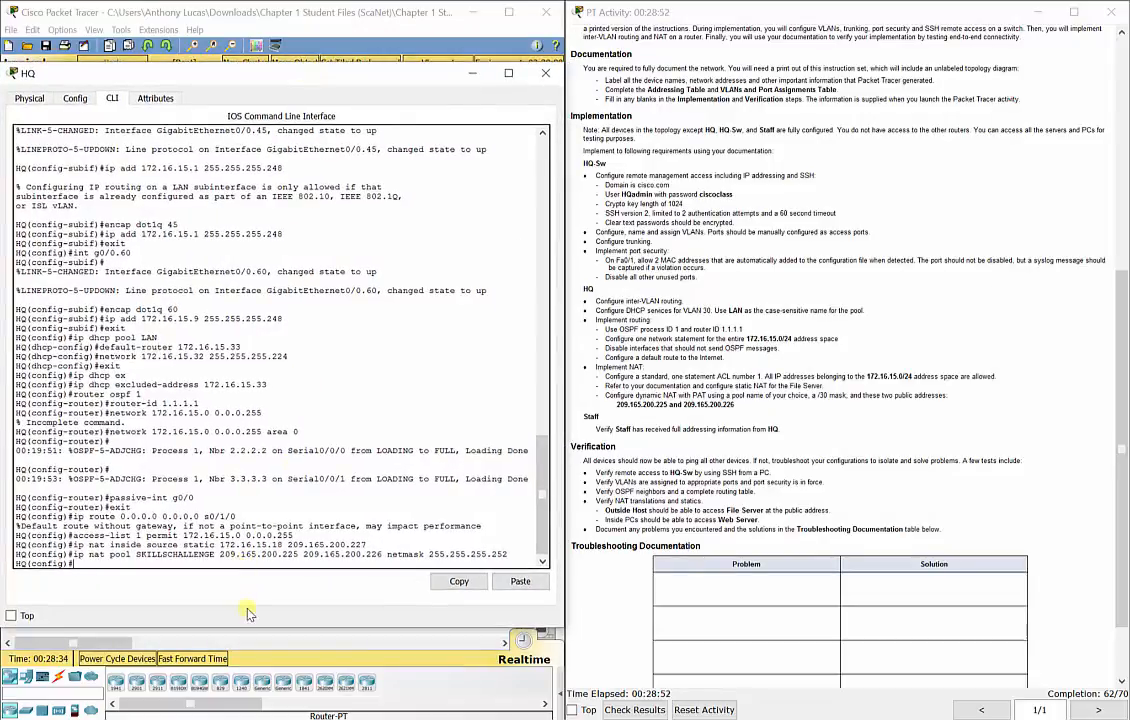
{"action": "type", "text": "access-list"}
{"action": "type", "text": "1 permit"}
{"action": "key", "text": "BackSpace"}
{"action": "key", "text": "BackSpace"}
{"action": "key", "text": "BackSpace"}
{"action": "key", "text": "BackSpace"}
{"action": "key", "text": "BackSpace"}
{"action": "key", "text": "BackSpace"}
{"action": "key", "text": "BackSpace"}
{"action": "key", "text": "BackSpace"}
{"action": "key", "text": "BackSpace"}
{"action": "key", "text": "BackSpace"}
{"action": "key", "text": "BackSpace"}
{"action": "key", "text": "BackSpace"}
{"action": "key", "text": "BackSpace"}
{"action": "key", "text": "BackSpace"}
{"action": "key", "text": "BackSpace"}
{"action": "key", "text": "BackSpace"}
{"action": "key", "text": "BackSpace"}
{"action": "key", "text": "BackSpace"}
{"action": "key", "text": "BackSpace"}
{"action": "key", "text": "BackSpace"}
Bind access list 1 to NAT pool SKILLSCHALLENGE as an inside source with overload on HQ
{"action": "type", "text": "ip nat inside source list"}
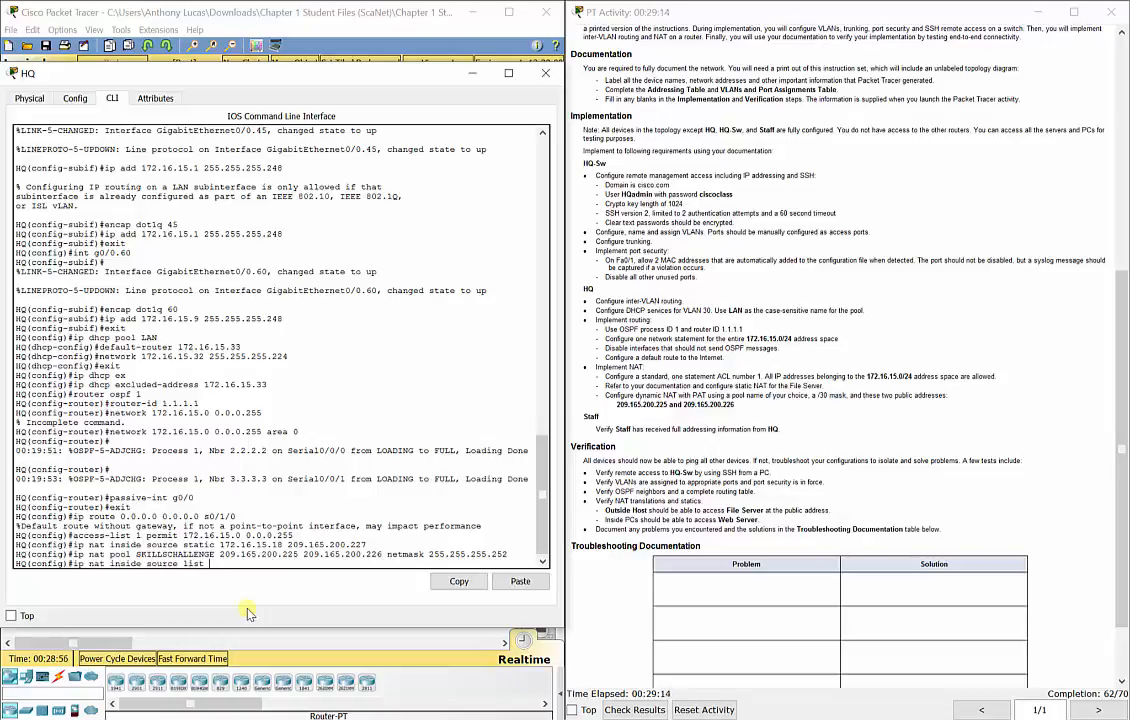
{"action": "type", "text": " 1 pool SKILLSCHALLENGE overload"}
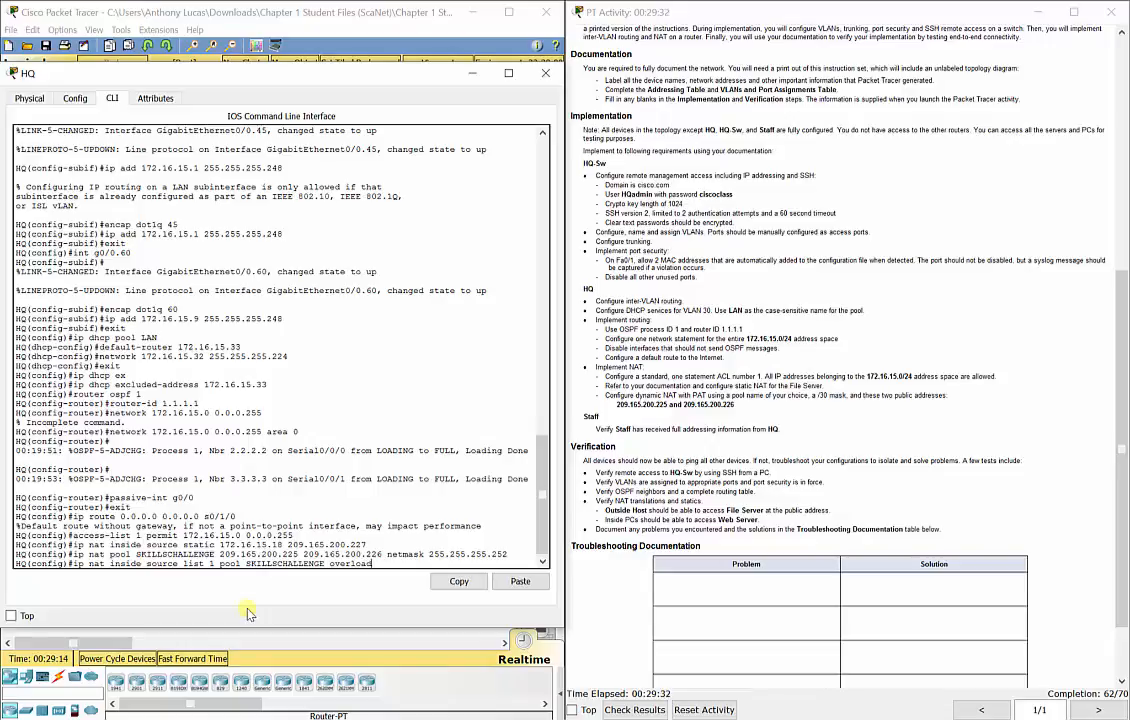
{"action": "key", "text": "Return"}
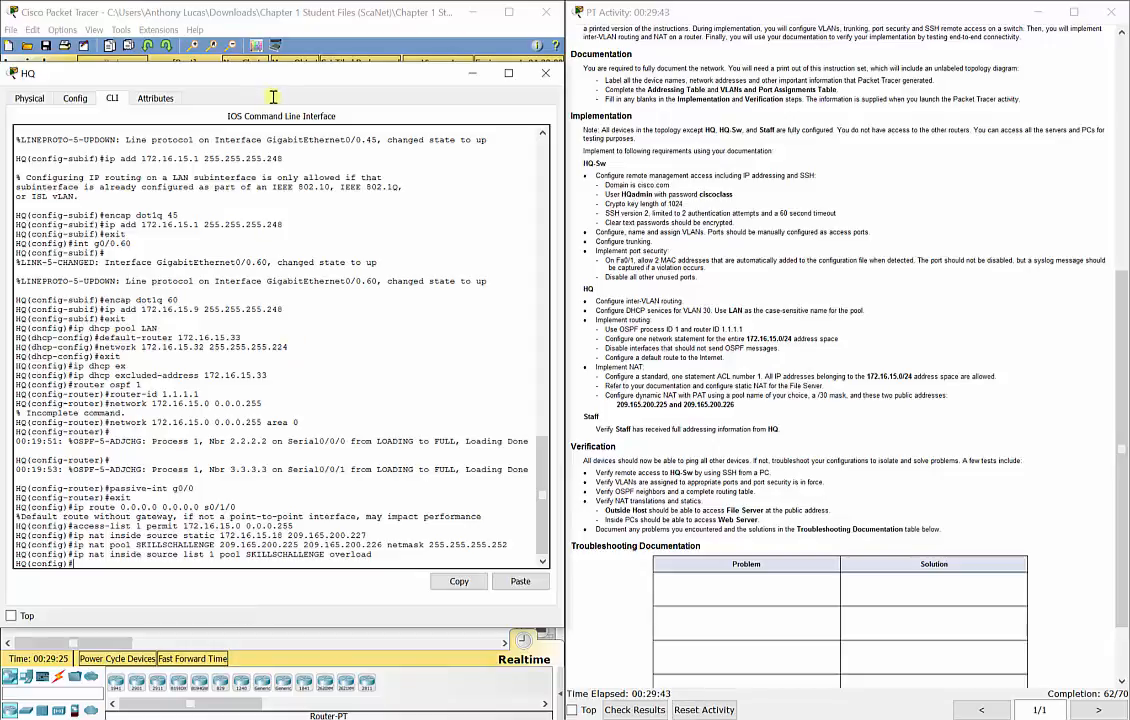
{"action": "left_click_drag", "start_coordinate": [268, 79], "coordinate": [834, 84]}
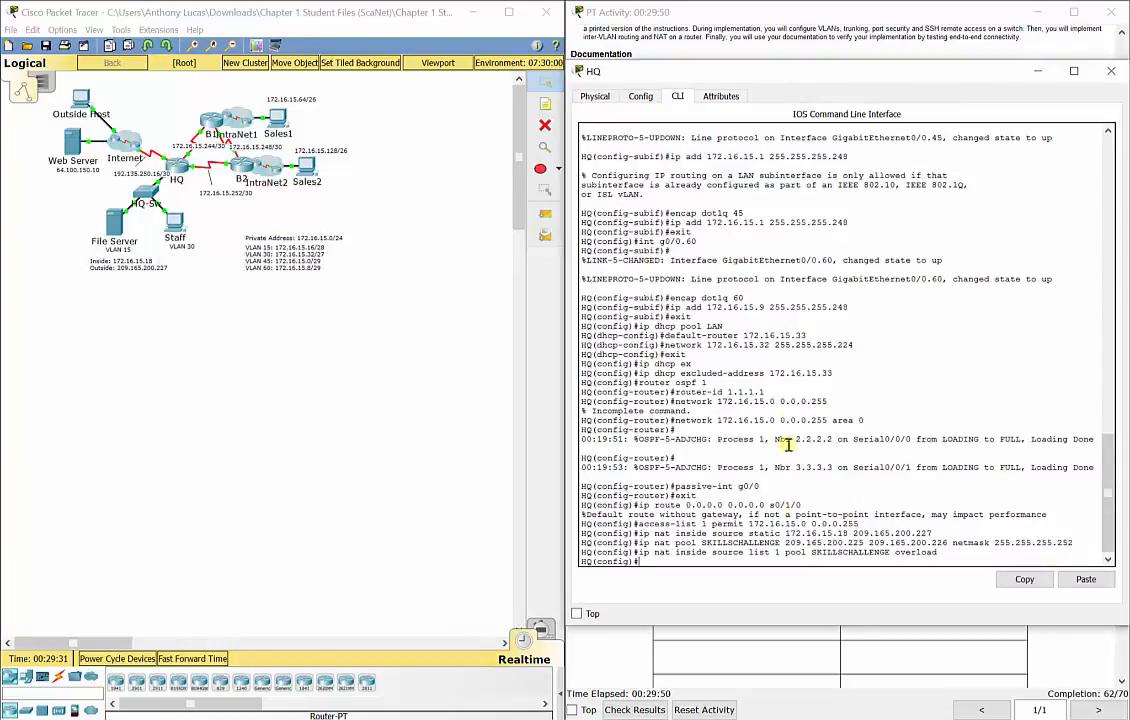
{"action": "left_click", "coordinate": [695, 719]}
{"action": "left_click", "coordinate": [918, 578]}
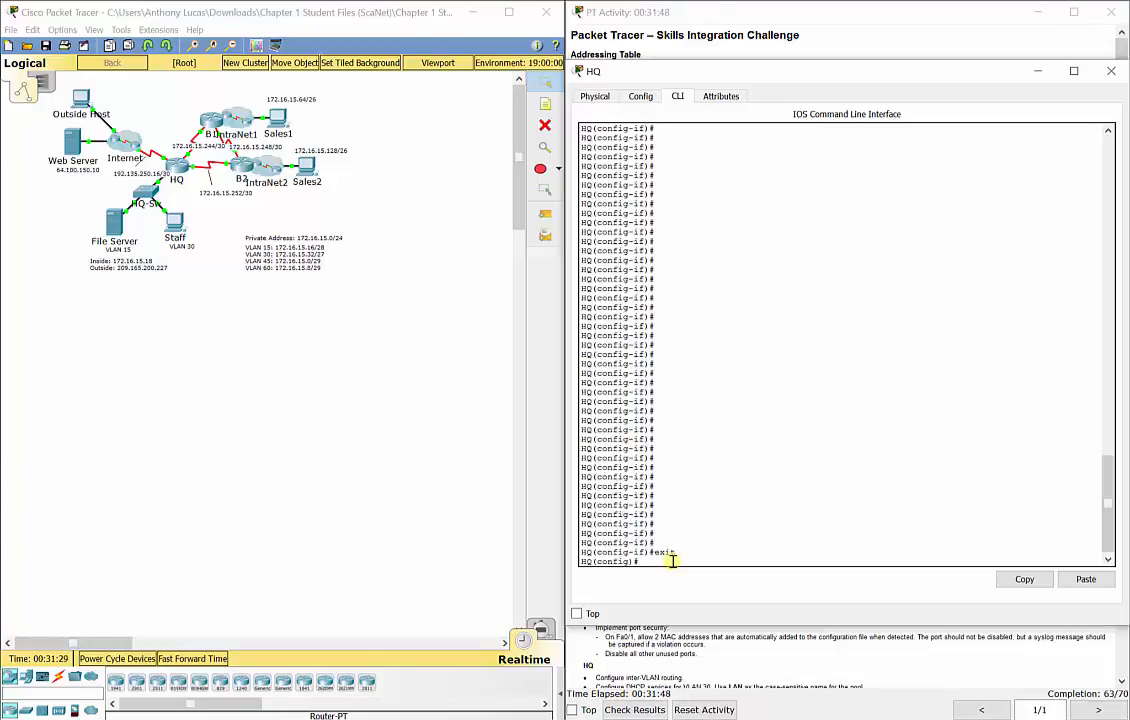
Make HQ's interface s0/0/0 a NAT inside interface and leave its interface configuration
{"action": "type", "text": "int s0/0/0"}
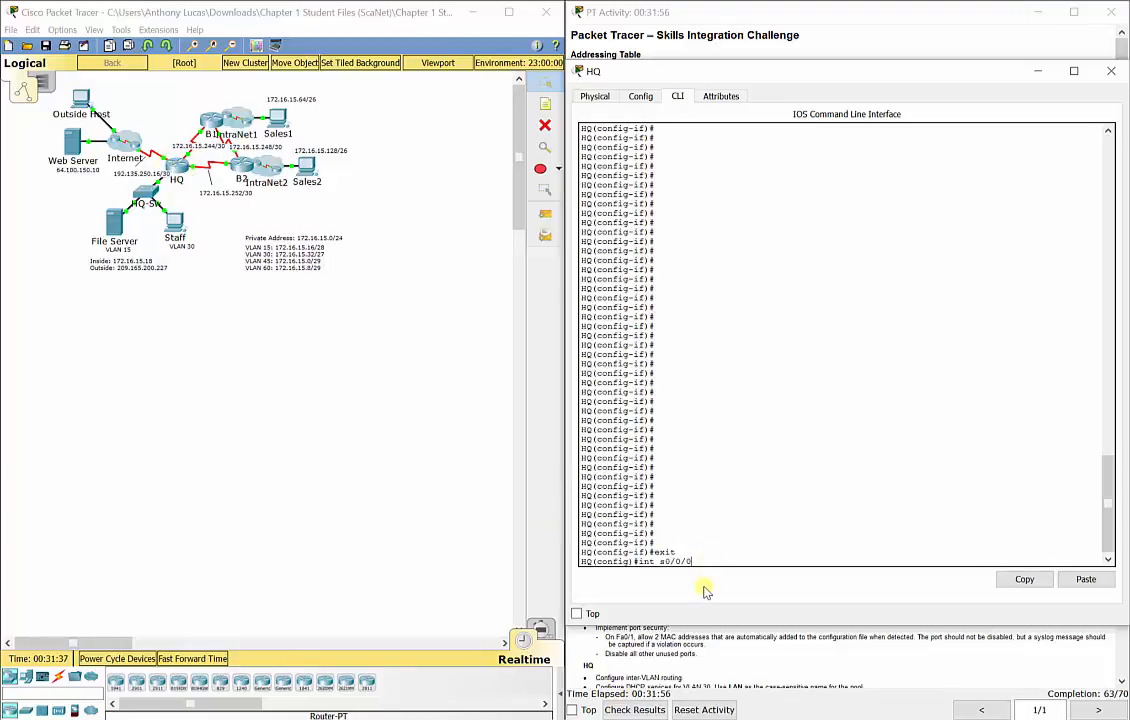
{"action": "key", "text": "Return"}
{"action": "type", "text": "ip"}
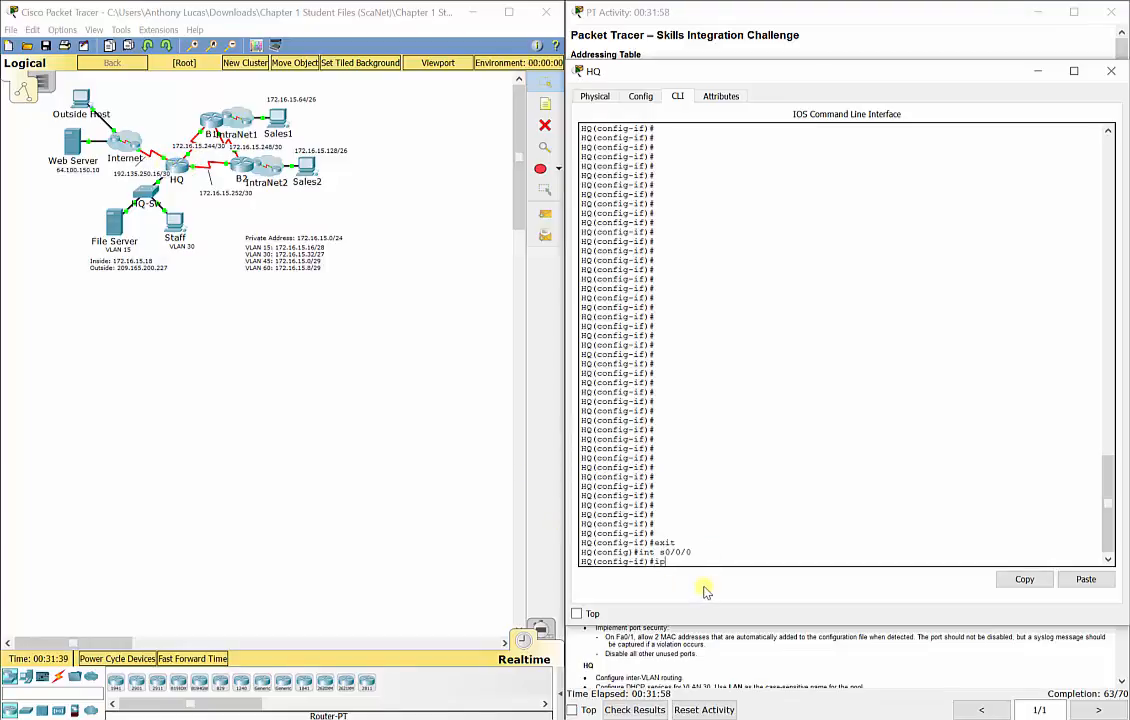
{"action": "type", "text": " nat inside"}
{"action": "key", "text": "Return"}
{"action": "type", "text": "exit"}
{"action": "key", "text": "Return"}
Make HQ's interface s0/0/1 a NAT inside interface and leave its interface configuration
{"action": "type", "text": "int "}
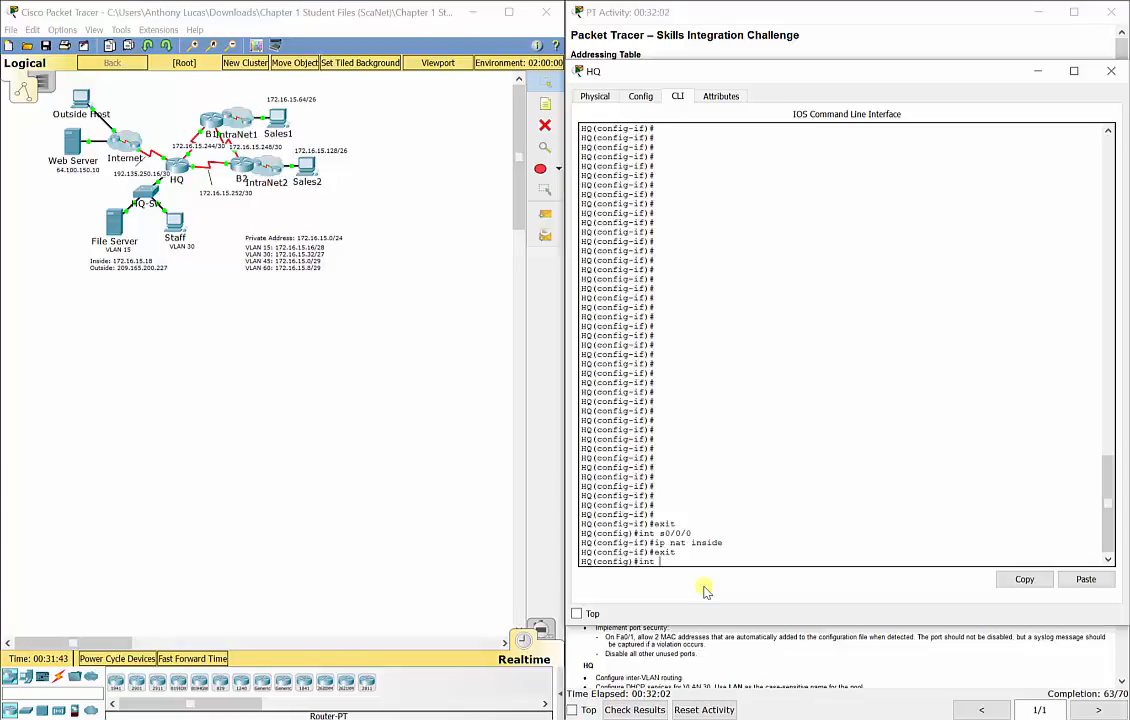
{"action": "type", "text": "s0/0/1"}
{"action": "key", "text": "Return"}
{"action": "type", "text": "ip nat inside"}
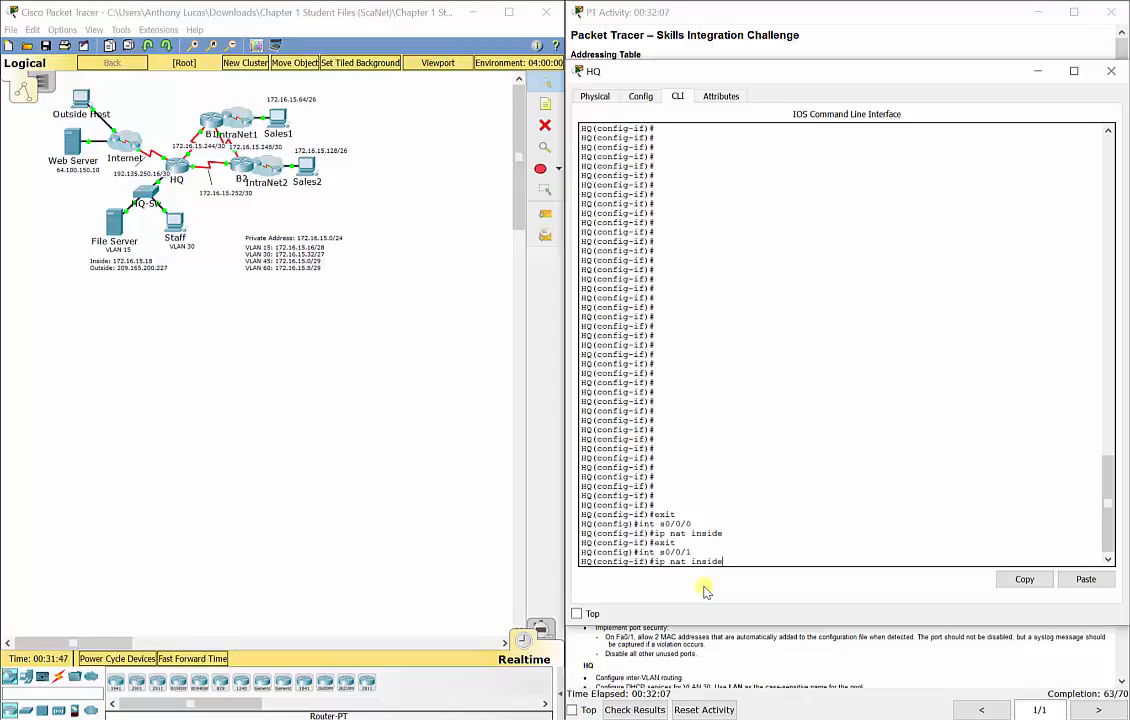
{"action": "key", "text": "Return"}
{"action": "type", "text": "exit"}
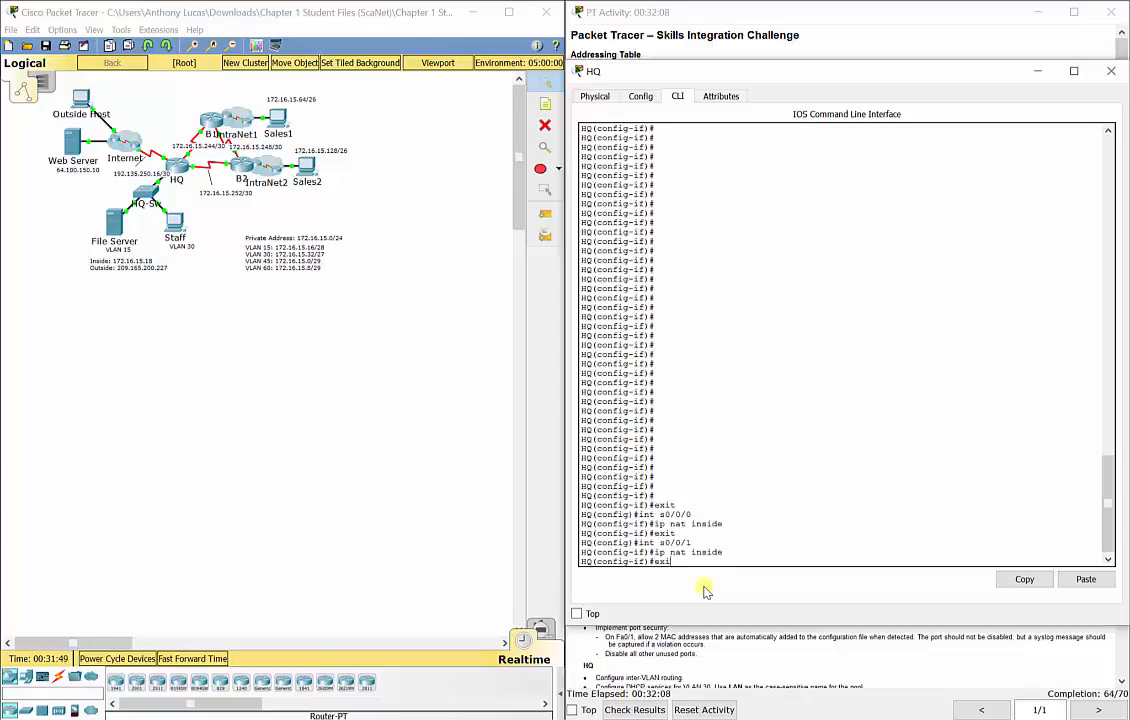
{"action": "key", "text": "Return"}
Enter the configuration of HQ's interface s0/1/0 and set it as a NAT inside interface
{"action": "type", "text": "int s0/0"}
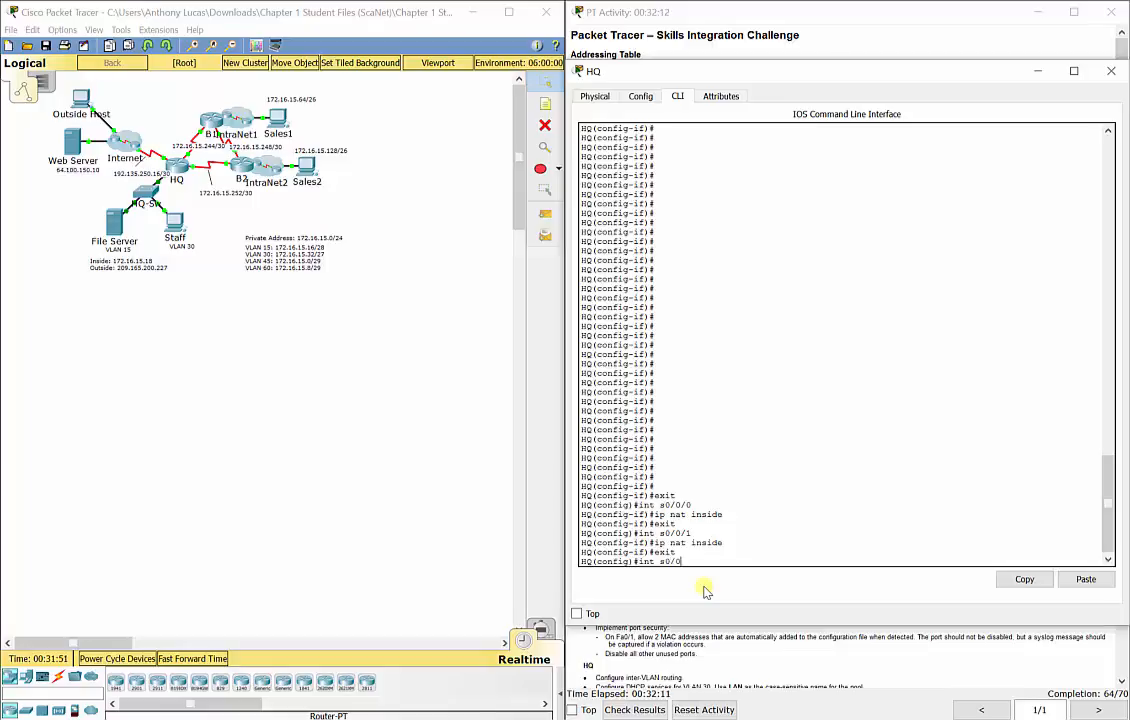
{"action": "key", "text": "BackSpace"}
{"action": "type", "text": "1/0"}
{"action": "key", "text": "Return"}
{"action": "type", "text": "ip nat inside"}
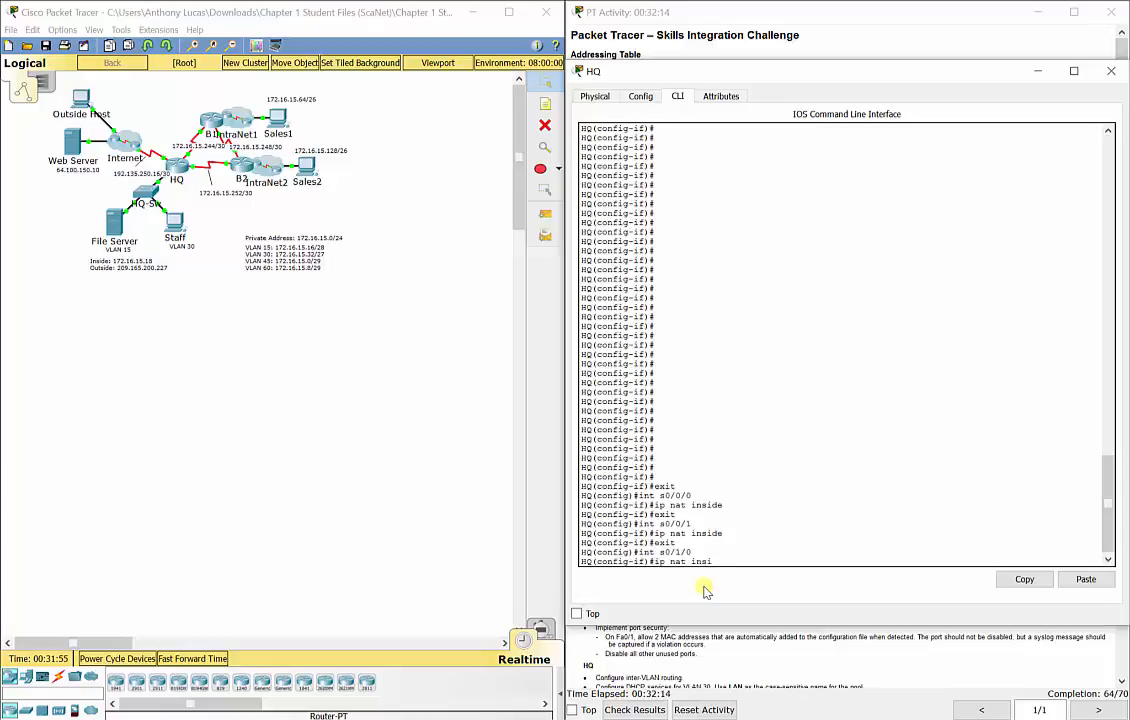
{"action": "key", "text": "Return"}
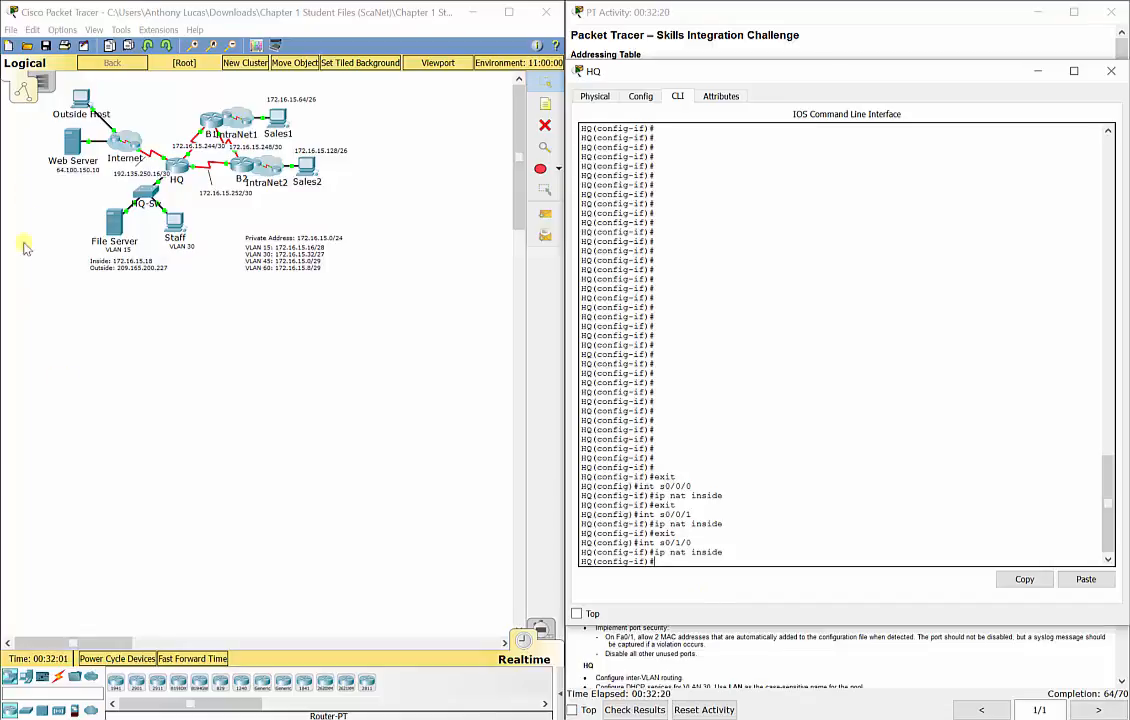
Check HQ's link to the Internet in the topology and change interface s0/1/0 to NAT outside
{"action": "left_click", "coordinate": [164, 122]}
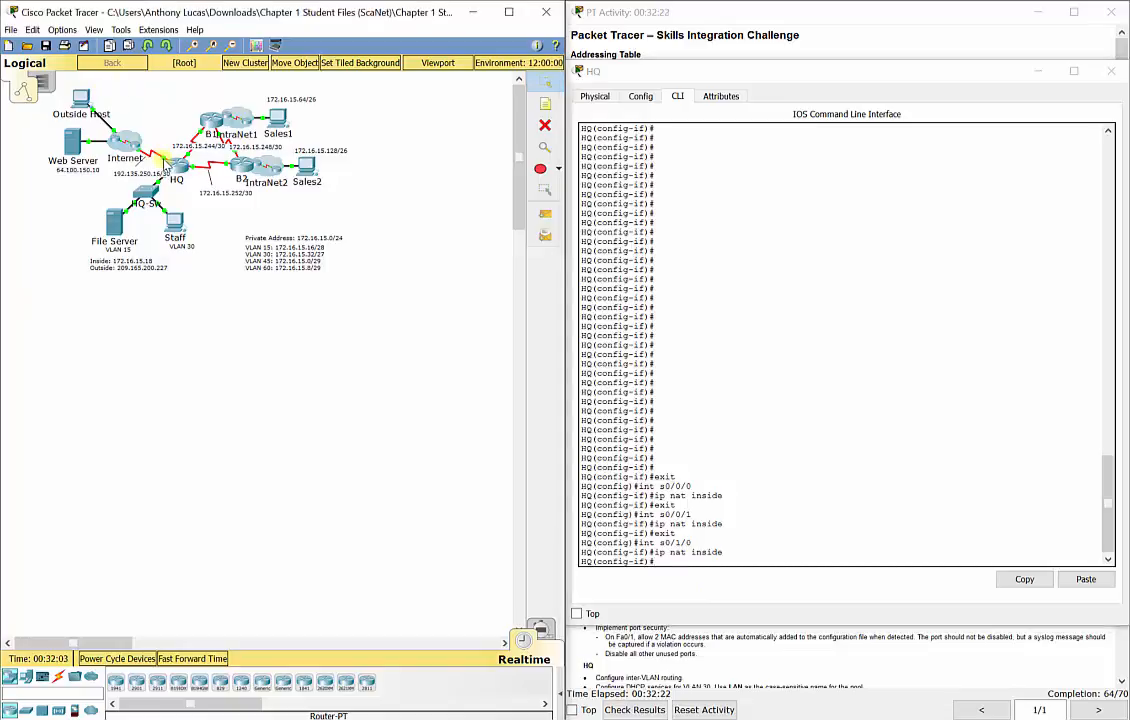
{"action": "mouse_move", "coordinate": [163, 157]}
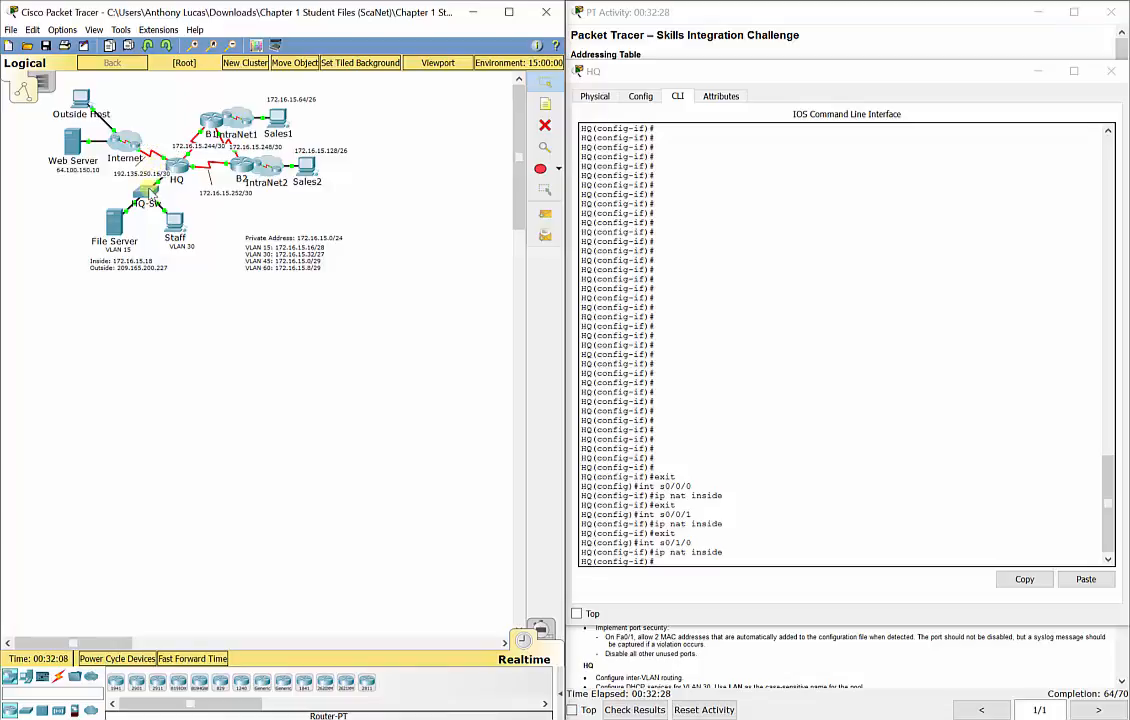
{"action": "left_click", "coordinate": [700, 610]}
{"action": "type", "text": "ip n"}
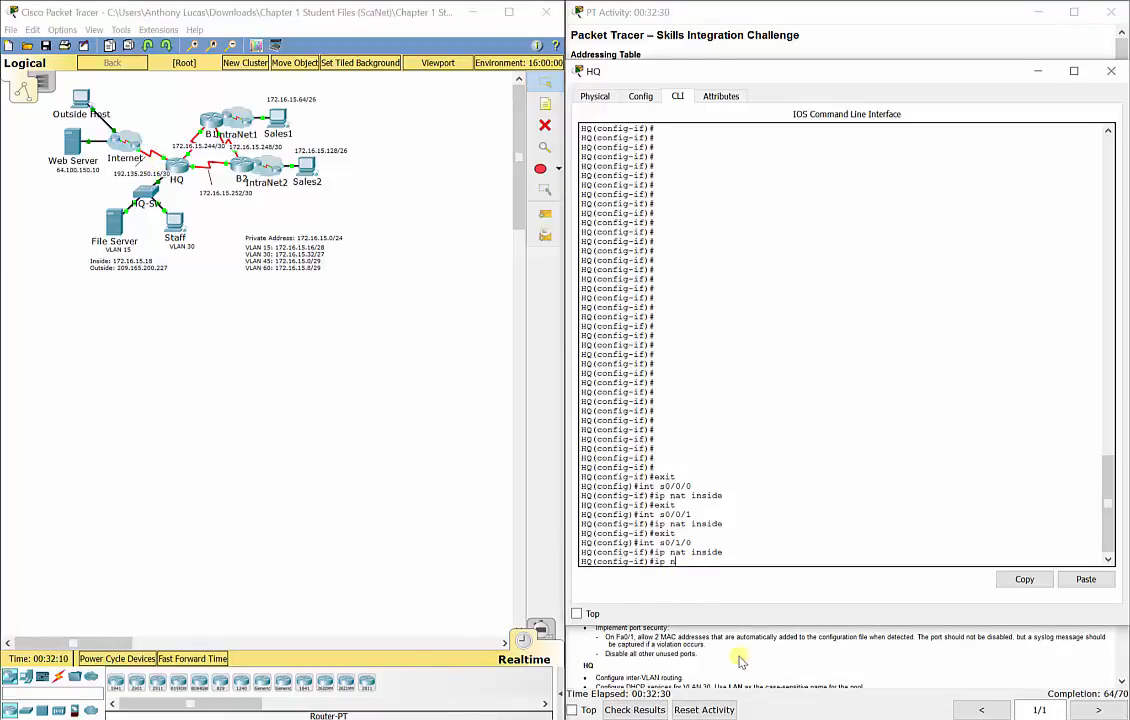
{"action": "type", "text": "at outside"}
{"action": "key", "text": "Return"}
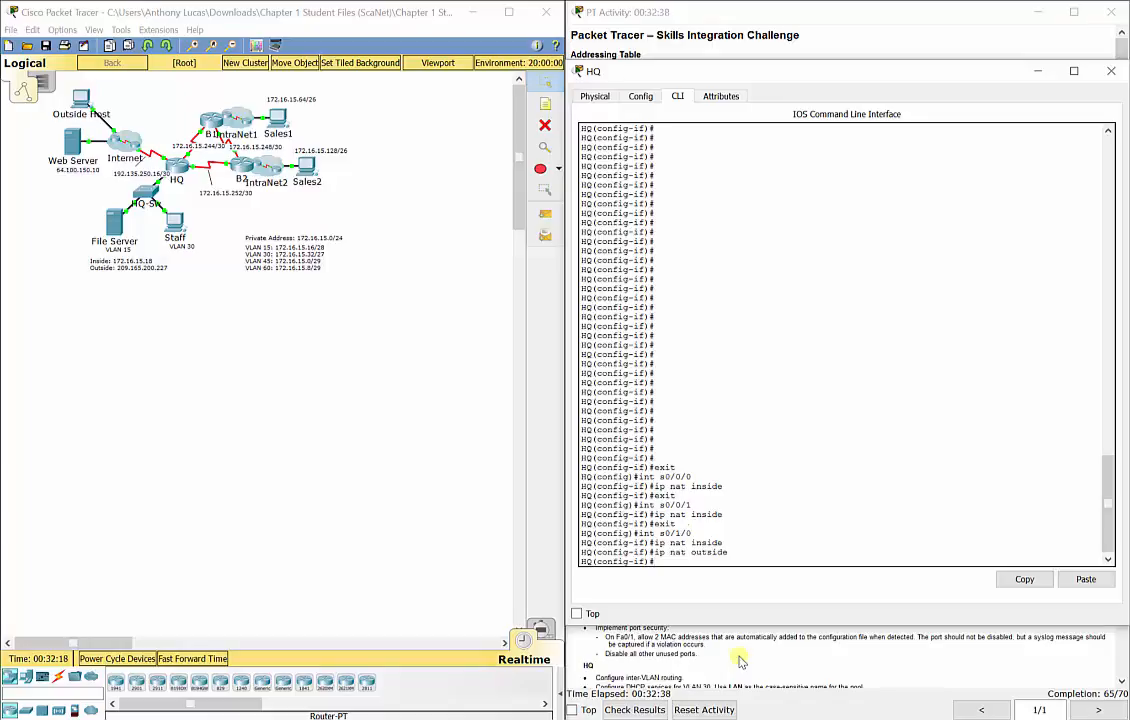
Move the HQ window off the activity instructions, review the remaining requirements, and close the HQ window
{"action": "left_click", "coordinate": [148, 136]}
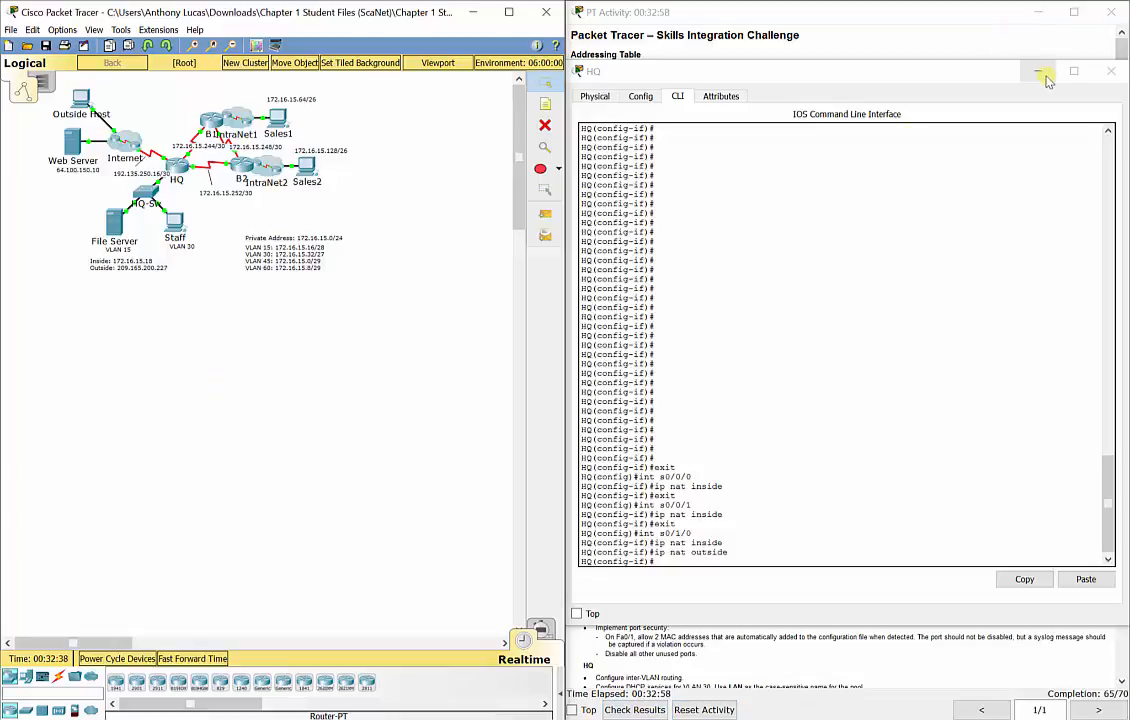
{"action": "left_click", "coordinate": [928, 80]}
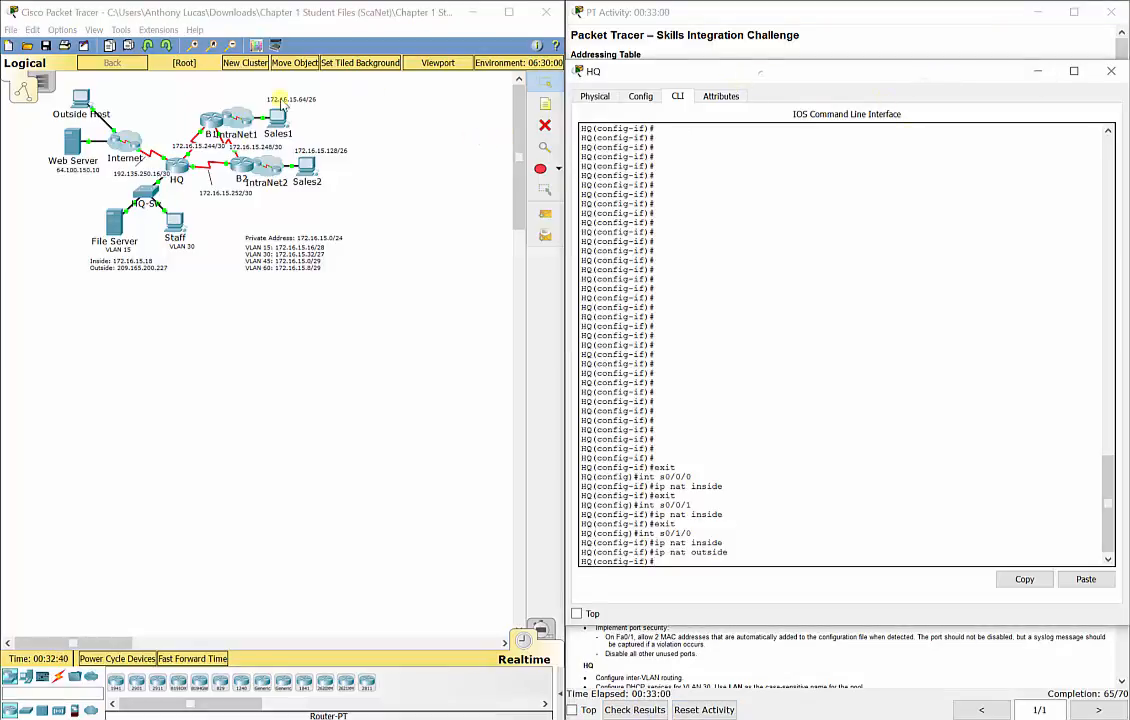
{"action": "left_click_drag", "start_coordinate": [777, 81], "coordinate": [282, 103]}
{"action": "left_click_drag", "start_coordinate": [457, 93], "coordinate": [382, 85]}
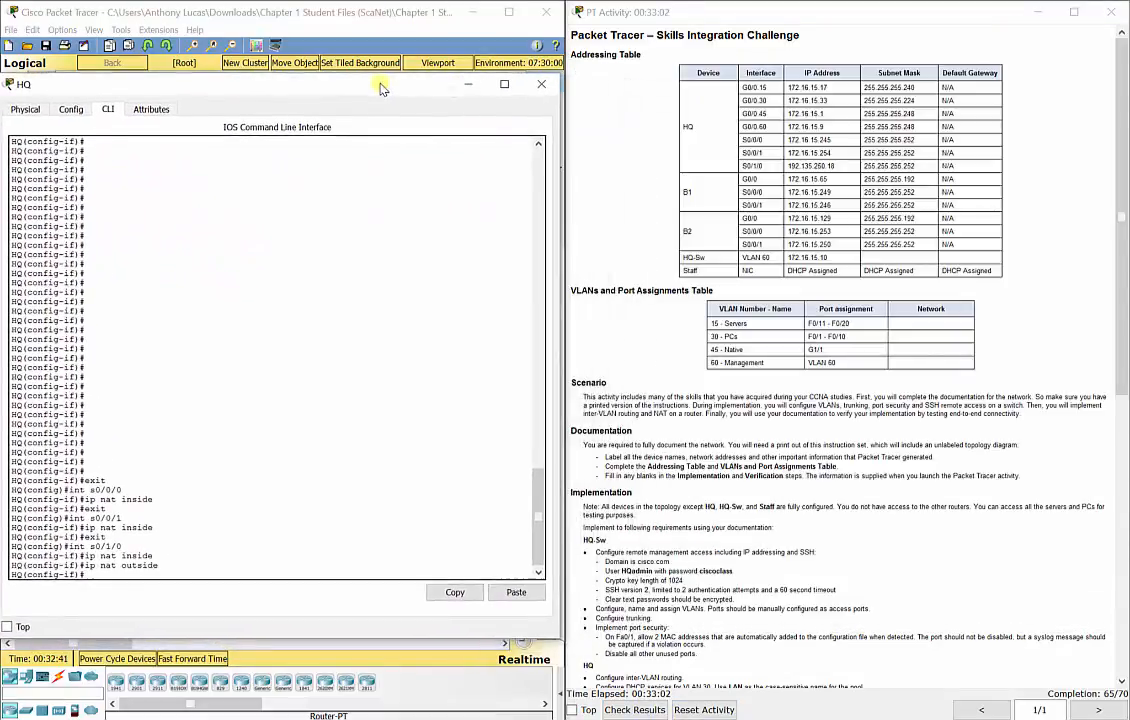
{"action": "left_click", "coordinate": [785, 530]}
{"action": "scroll", "coordinate": [785, 530], "scroll_direction": "down", "scroll_amount": 8}
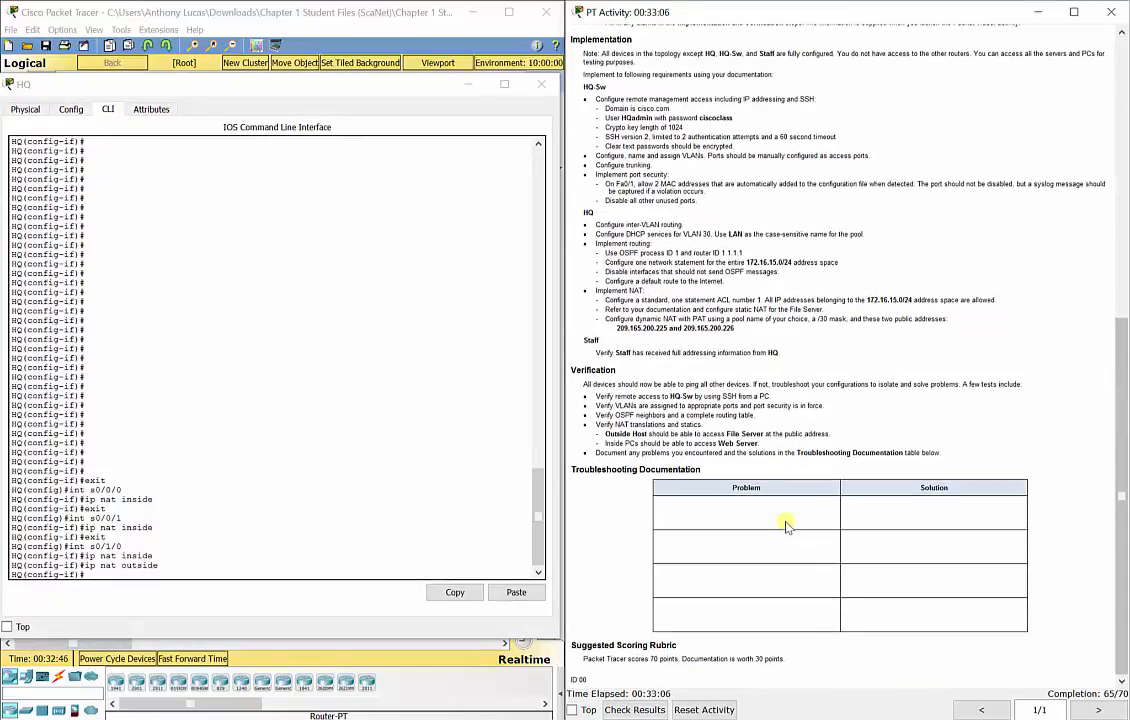
{"action": "left_click", "coordinate": [541, 84]}
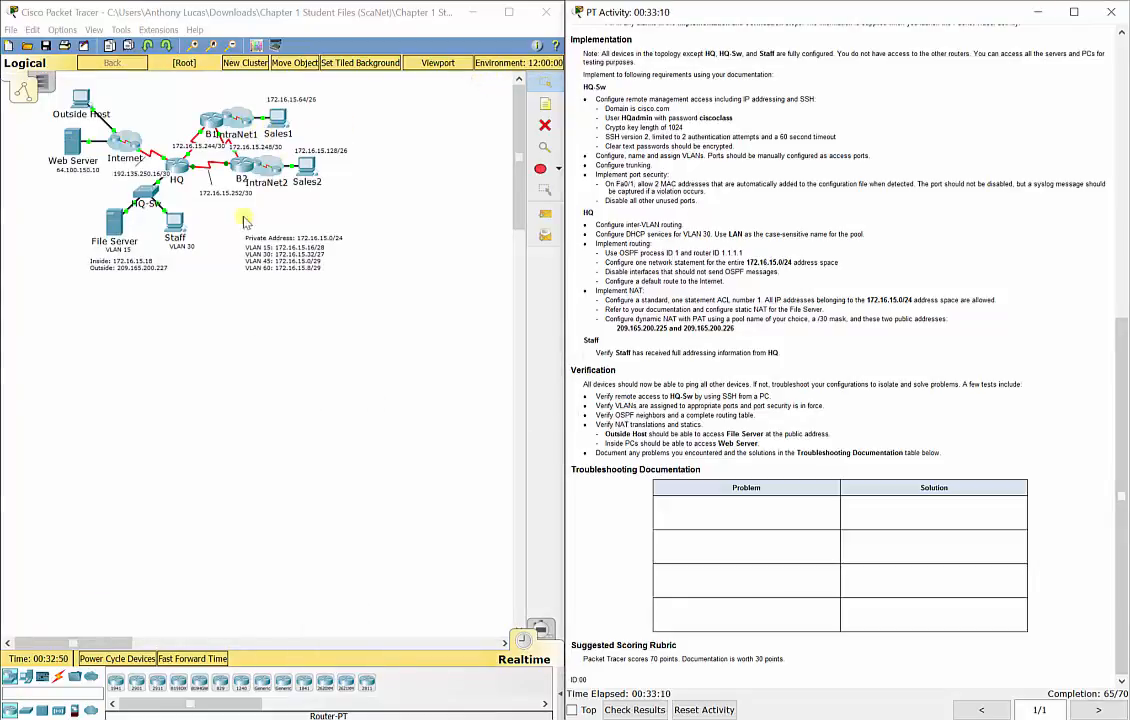
Set the Staff PC's IPv4 configuration to DHCP and close its window
{"action": "left_click", "coordinate": [177, 221]}
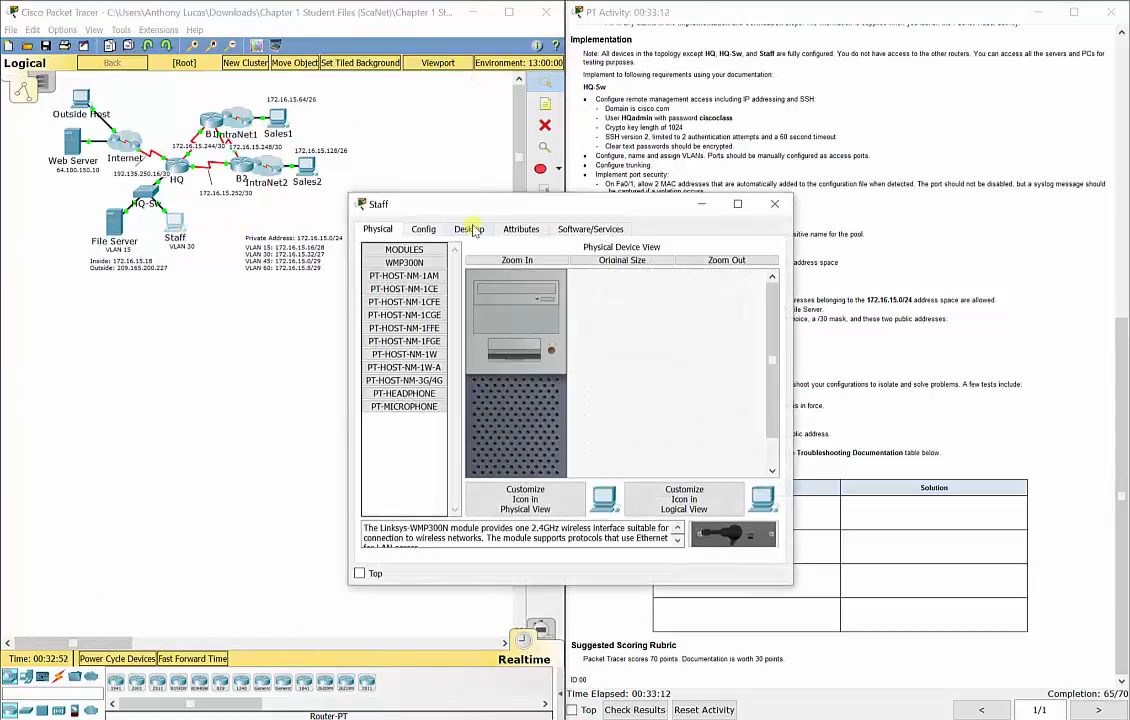
{"action": "left_click", "coordinate": [469, 229]}
{"action": "left_click", "coordinate": [404, 276]}
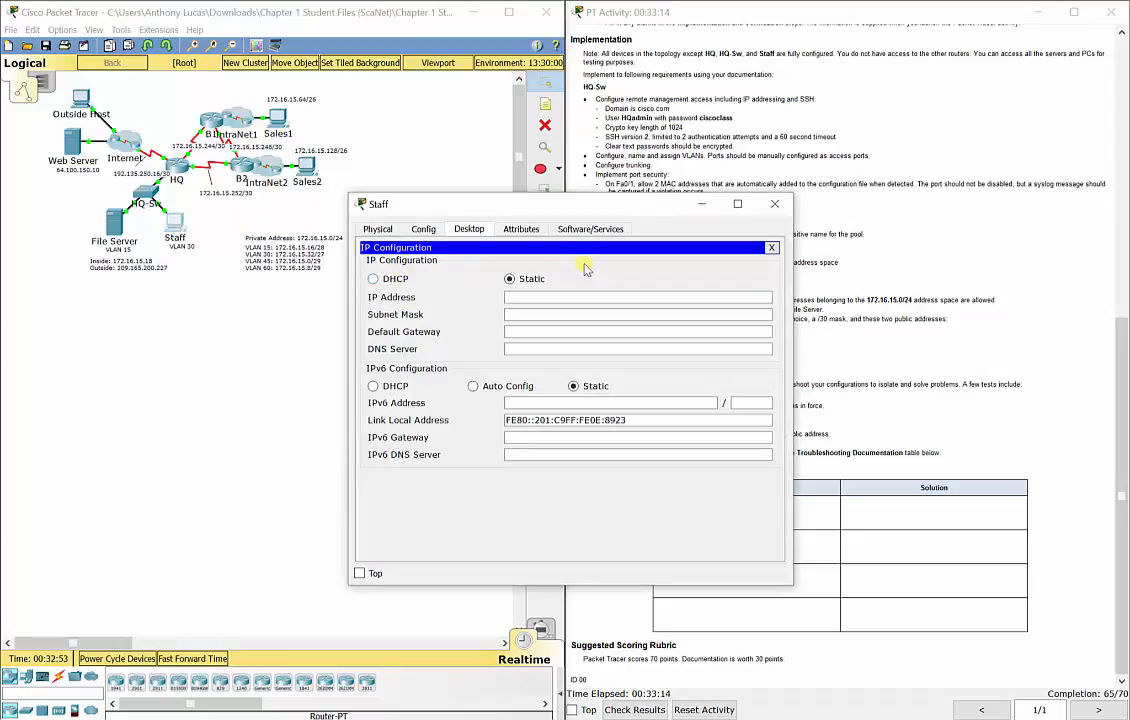
{"action": "left_click", "coordinate": [396, 282]}
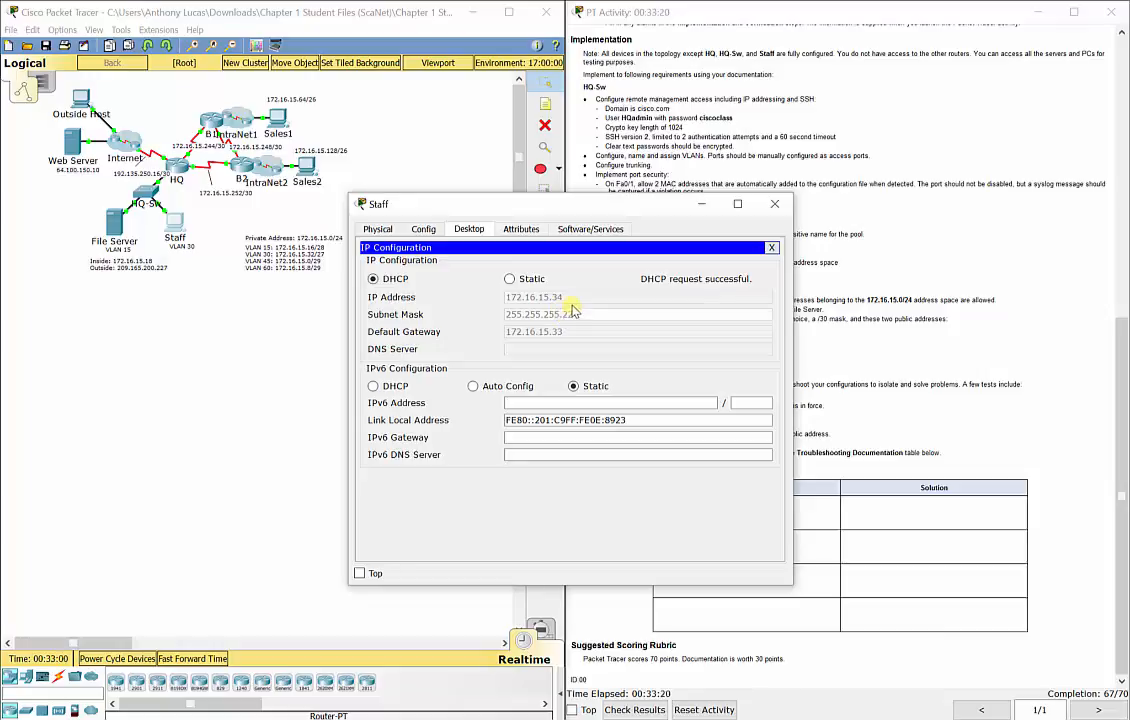
{"action": "left_click", "coordinate": [771, 247]}
{"action": "left_click", "coordinate": [774, 205]}
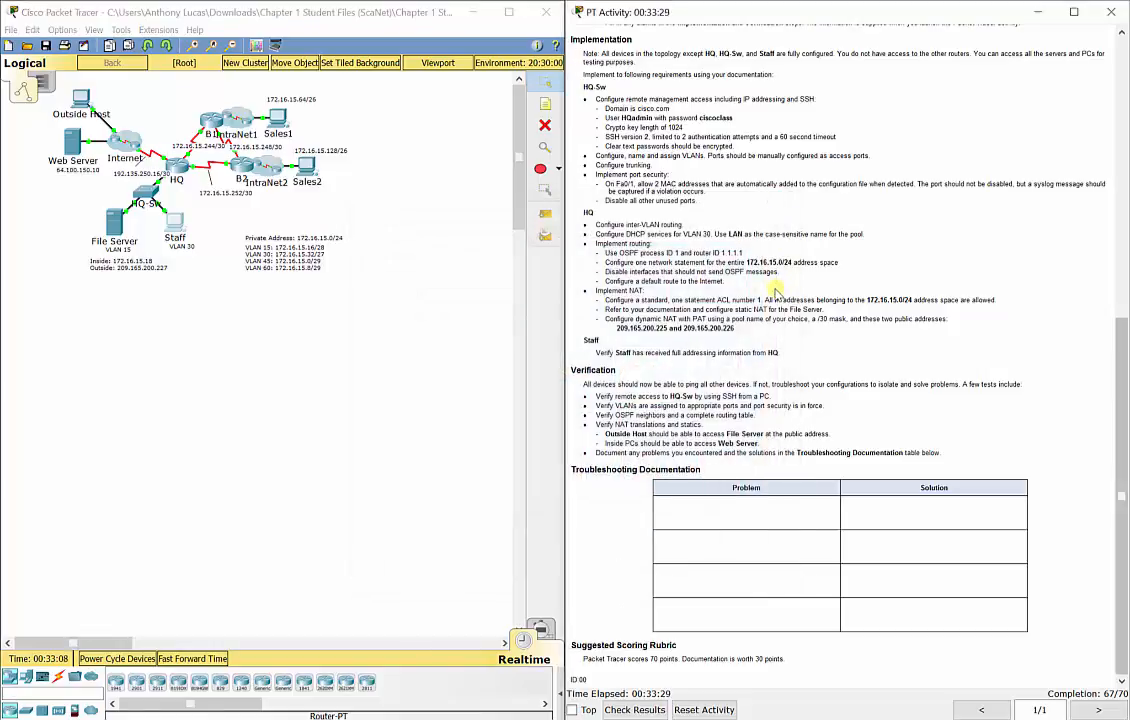
Check the activity results and examine the assessment items for incorrect entries, then return to the enlarged instructions
{"action": "left_click", "coordinate": [659, 709]}
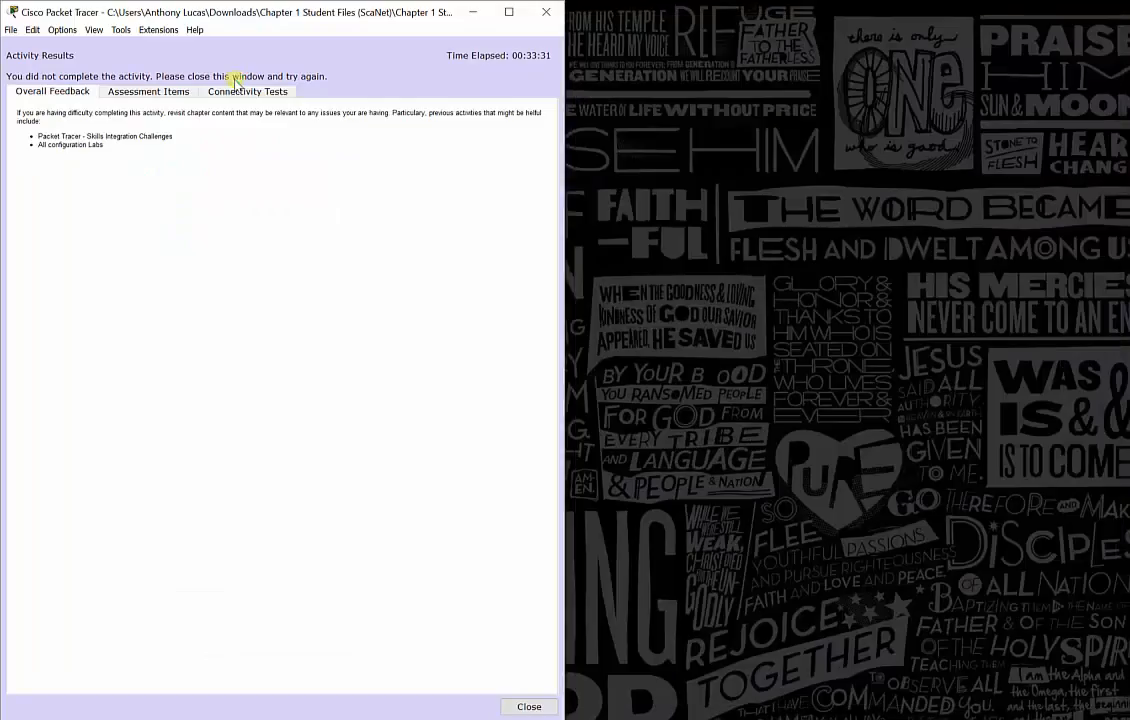
{"action": "left_click", "coordinate": [172, 94]}
{"action": "scroll", "coordinate": [183, 600], "scroll_direction": "down", "scroll_amount": 3}
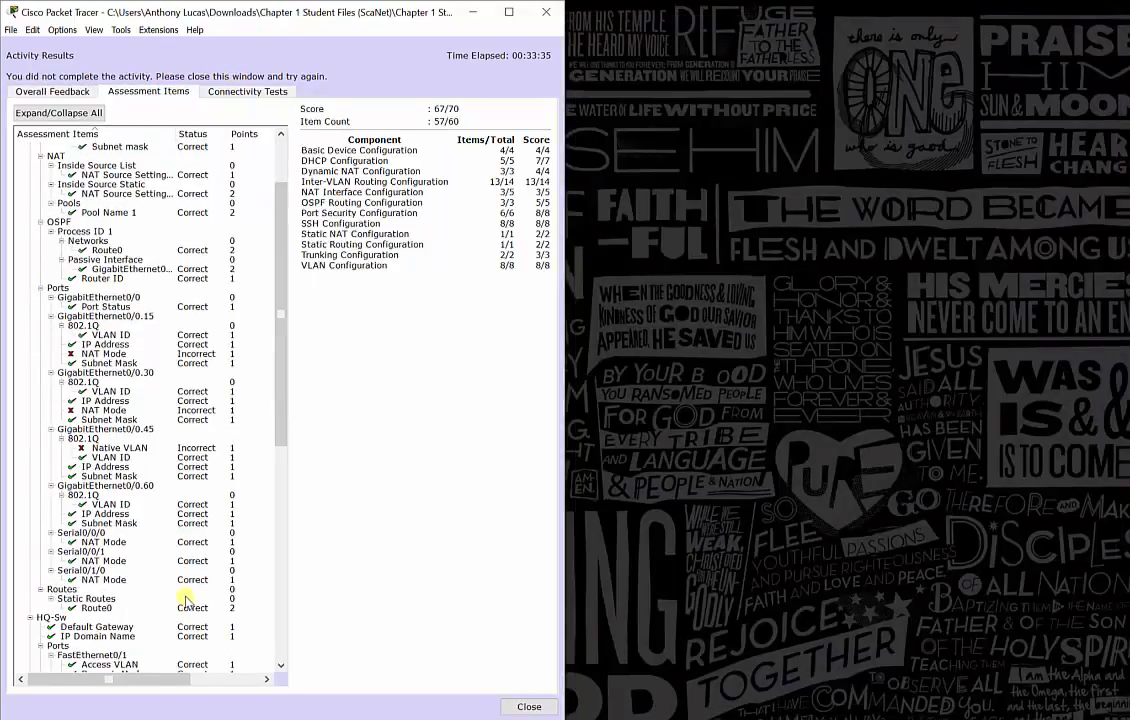
{"action": "scroll", "coordinate": [190, 575], "scroll_direction": "down", "scroll_amount": 15}
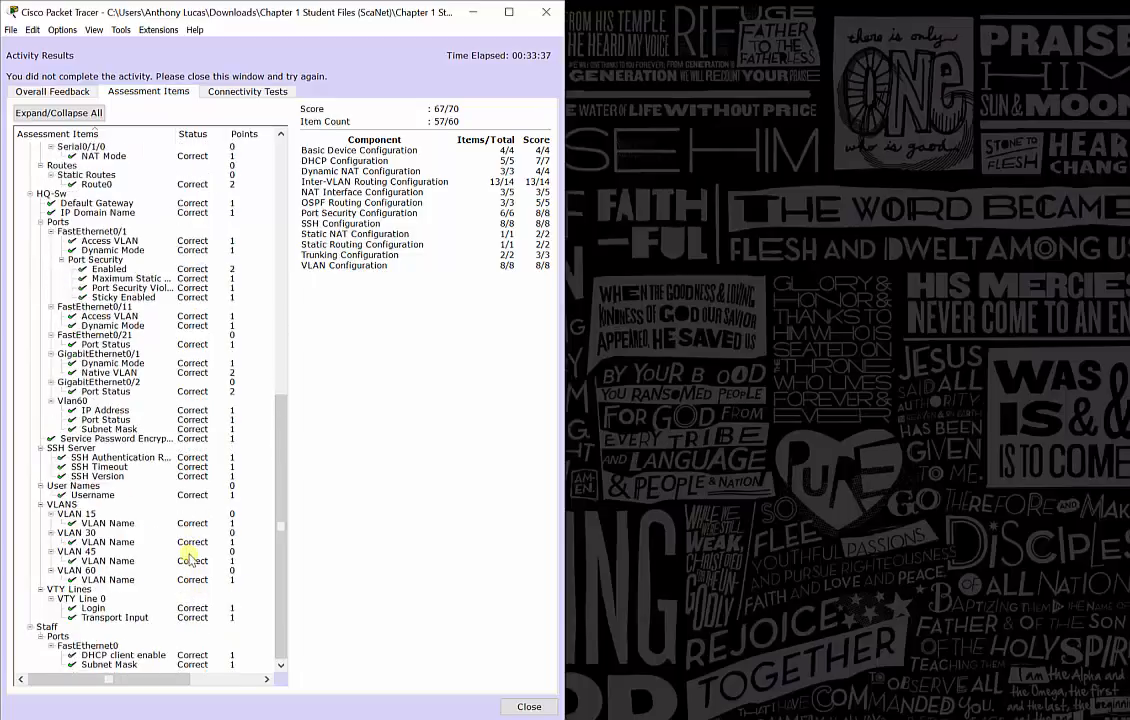
{"action": "scroll", "coordinate": [188, 560], "scroll_direction": "up", "scroll_amount": 10}
{"action": "scroll", "coordinate": [186, 560], "scroll_direction": "up", "scroll_amount": 5}
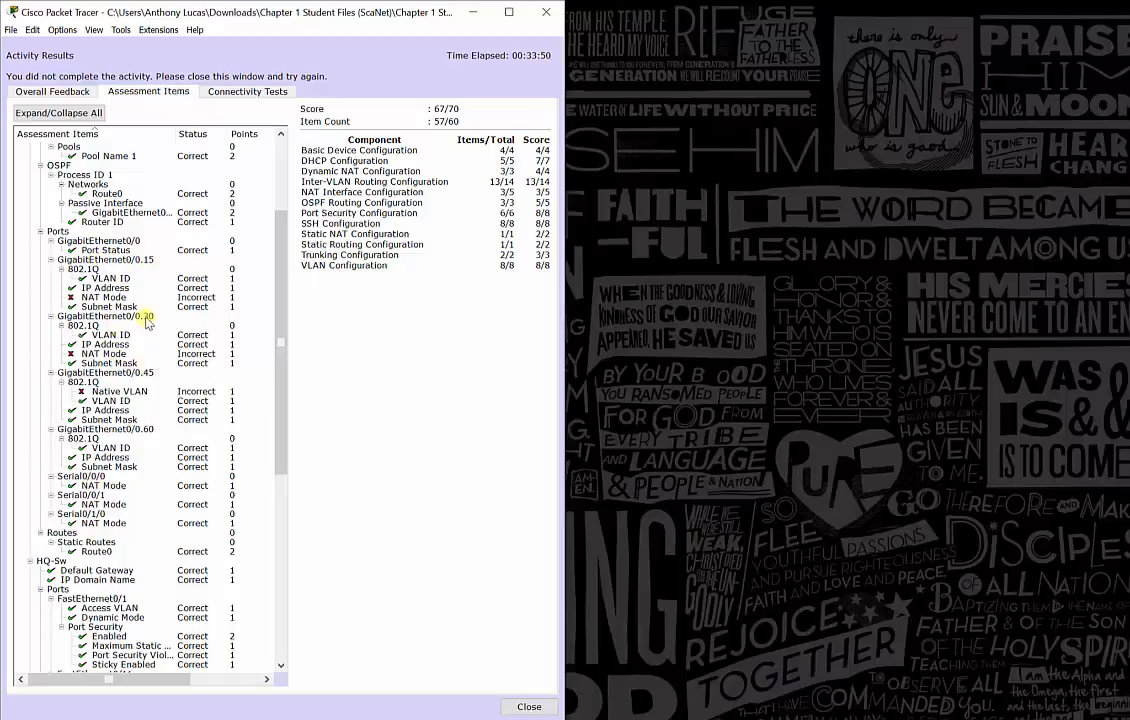
{"action": "left_click", "coordinate": [531, 707]}
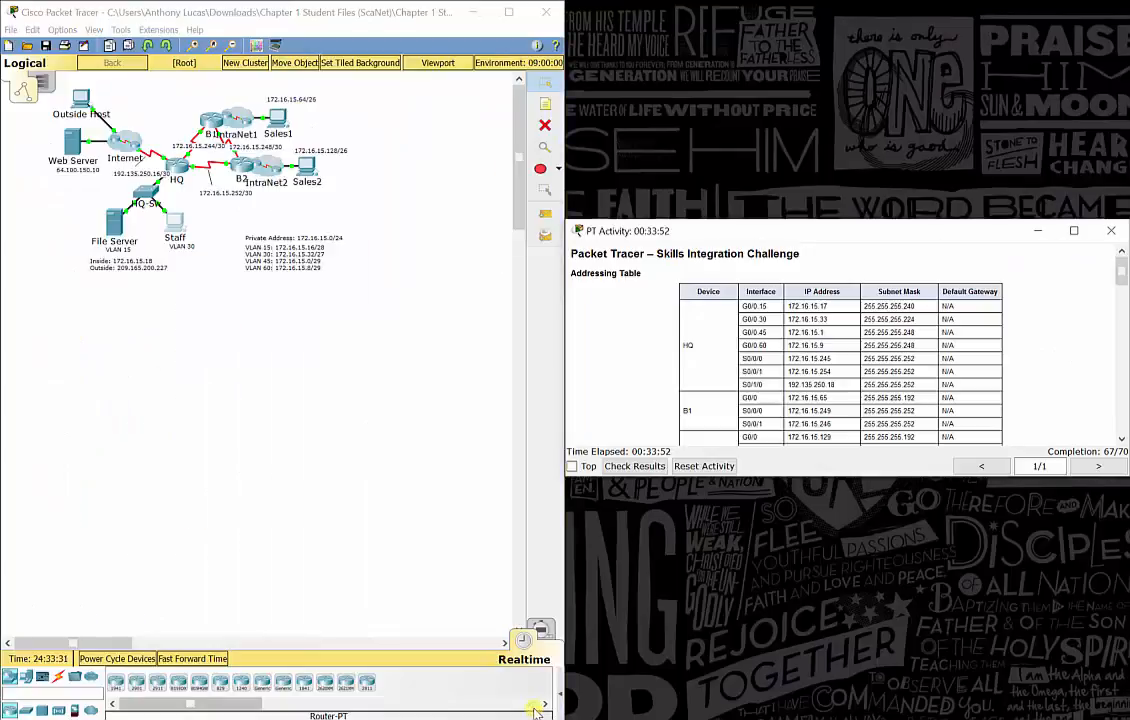
{"action": "double_click", "coordinate": [886, 221]}
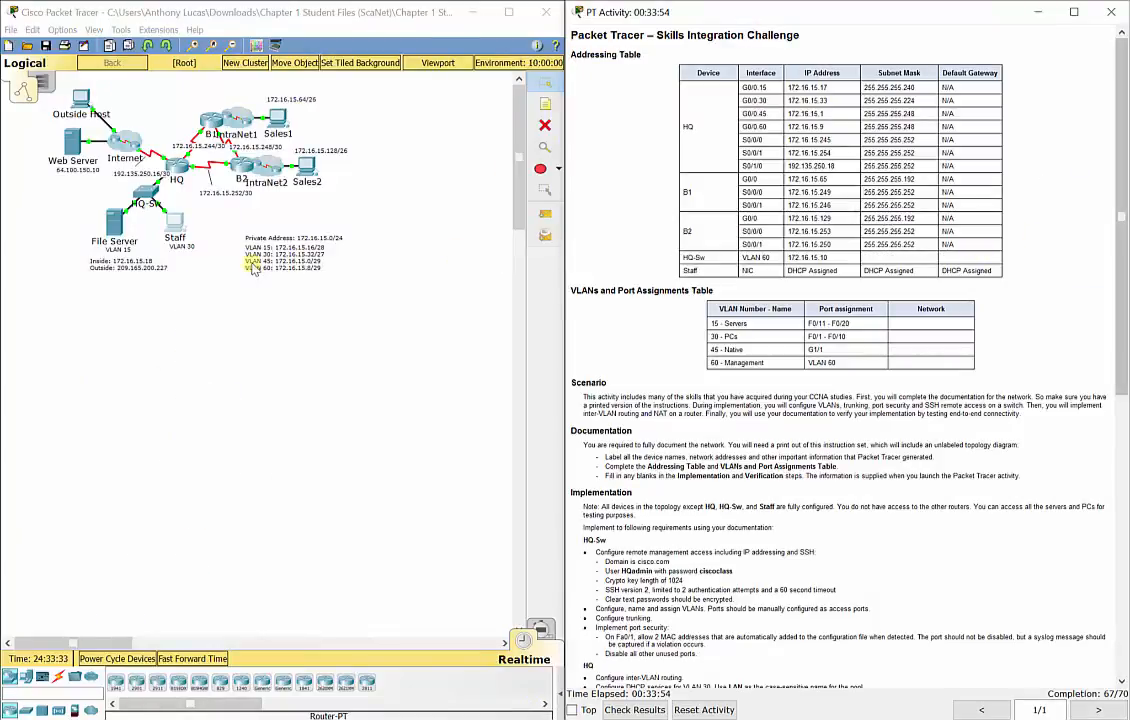
Reopen HQ's command line, leave the s0/1/0 configuration and enter subinterface g0/0.15
{"action": "left_click", "coordinate": [172, 166]}
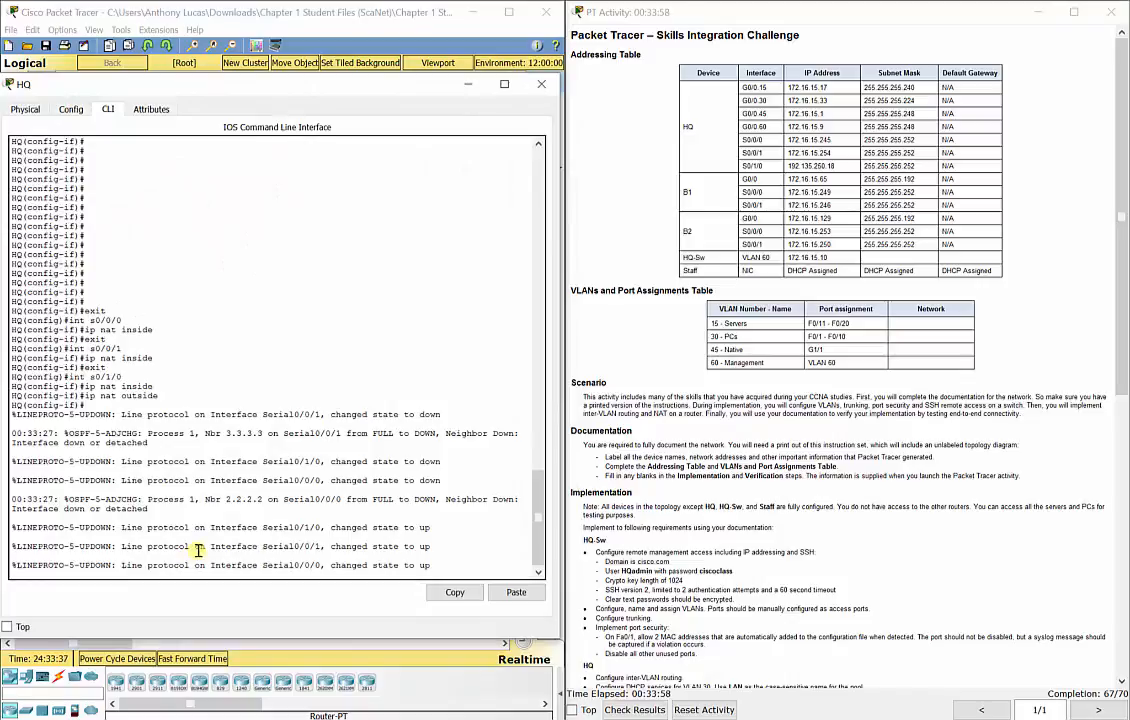
{"action": "key", "text": "Return"}
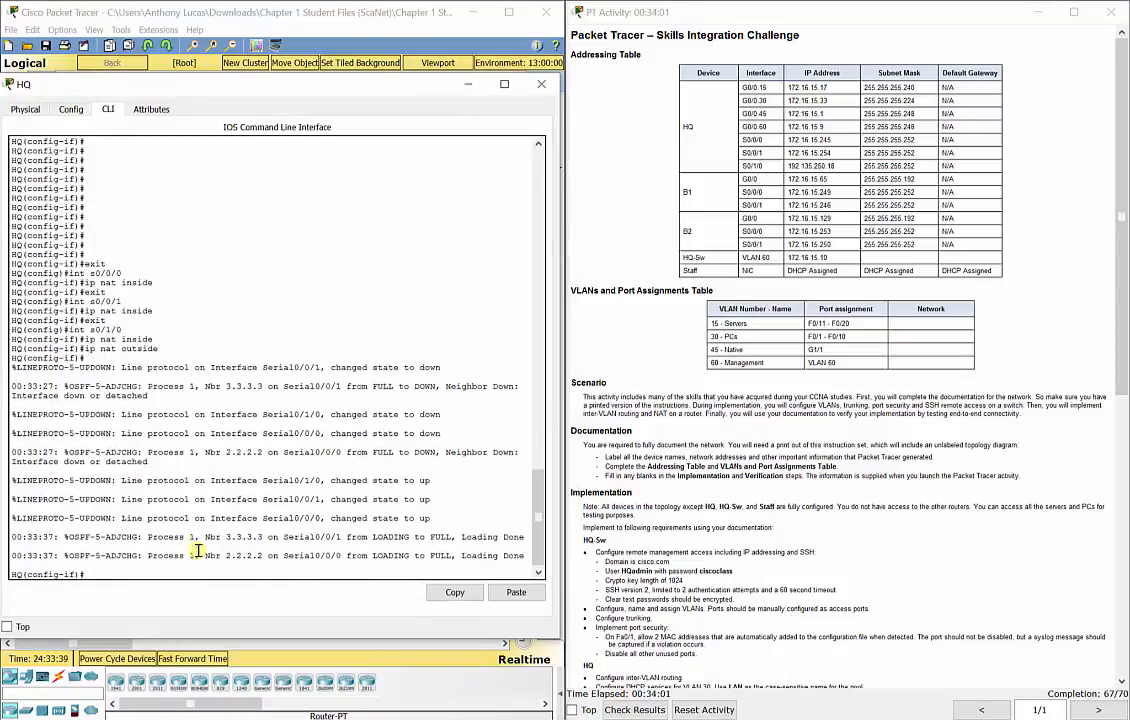
{"action": "type", "text": "exit"}
{"action": "key", "text": "Return"}
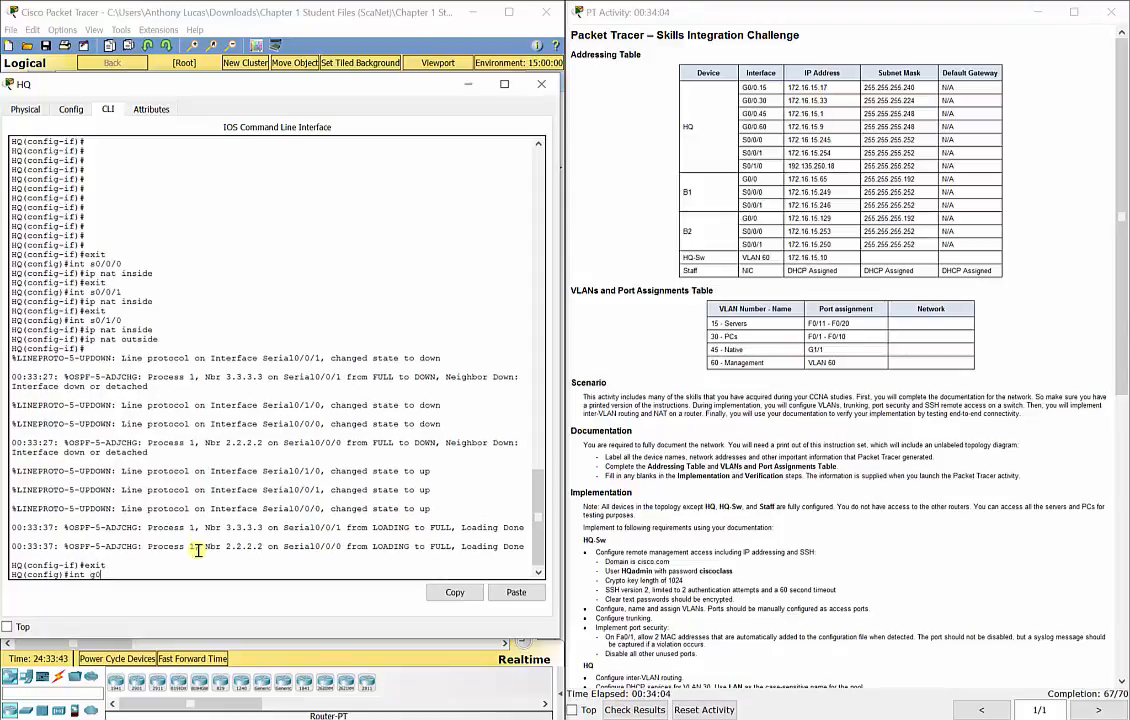
{"action": "type", "text": "int g0/0.15"}
{"action": "key", "text": "Return"}
{"action": "type", "text": "ig-subif)#i"}
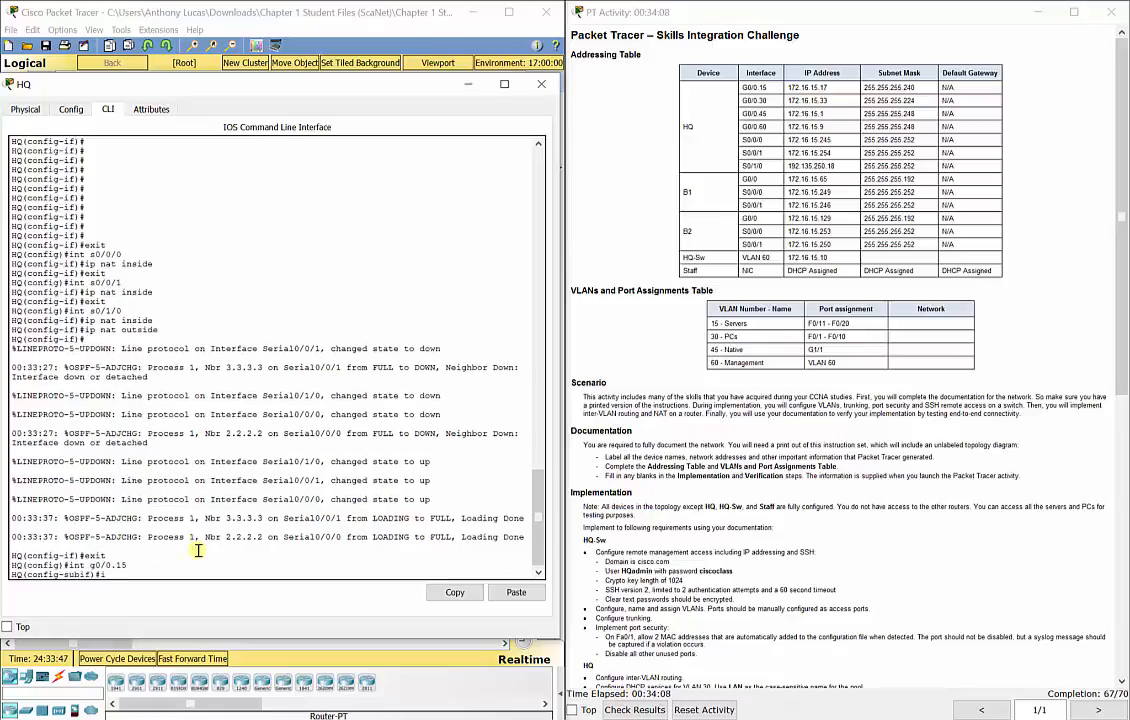
{"action": "type", "text": "p nat"}
{"action": "key", "text": "BackSpace"}
{"action": "key", "text": "BackSpace"}
{"action": "key", "text": "BackSpace"}
{"action": "key", "text": "BackSpace"}
{"action": "key", "text": "BackSpace"}
{"action": "type", "text": "ip"}
{"action": "key", "text": "BackSpace"}
{"action": "key", "text": "BackSpace"}
Recheck the assessment items to see which settings HQ's GigabitEthernet subinterfaces still need
{"action": "left_click", "coordinate": [630, 710]}
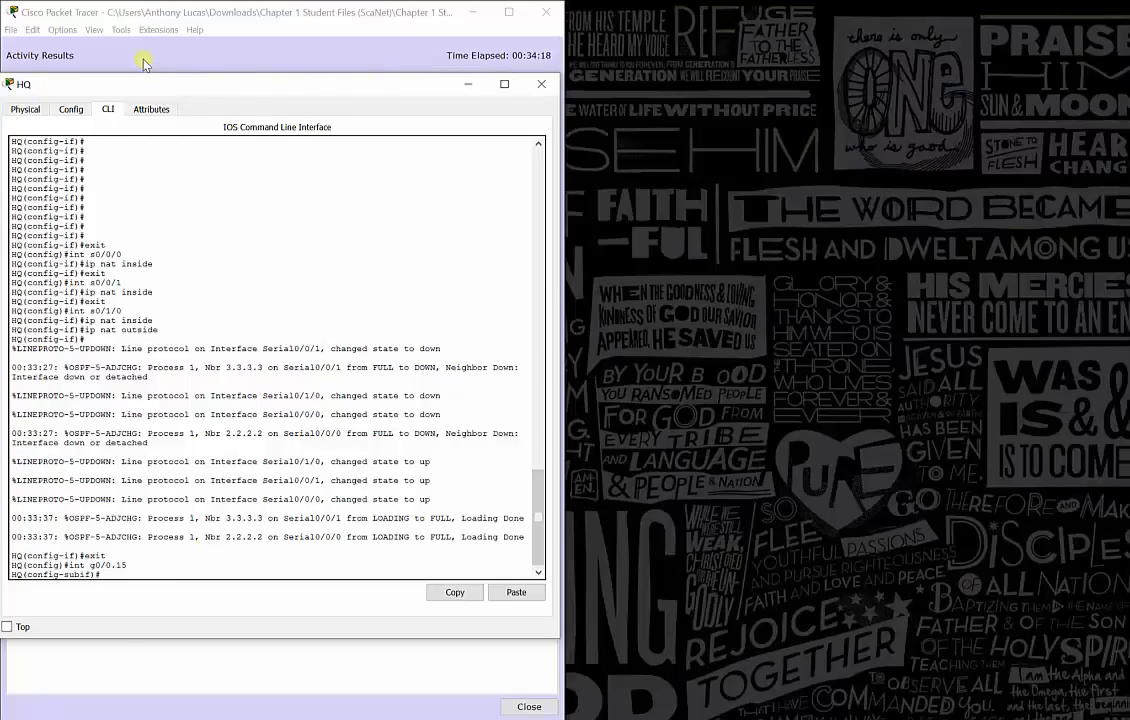
{"action": "left_click", "coordinate": [127, 97]}
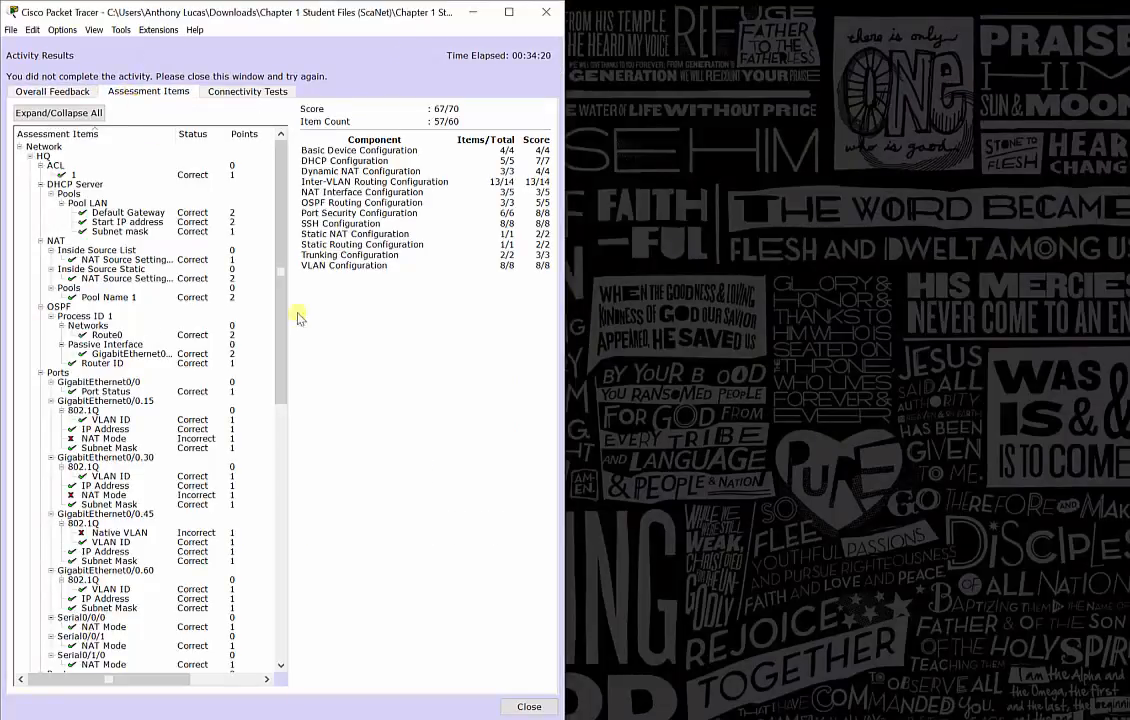
{"action": "left_click", "coordinate": [530, 707]}
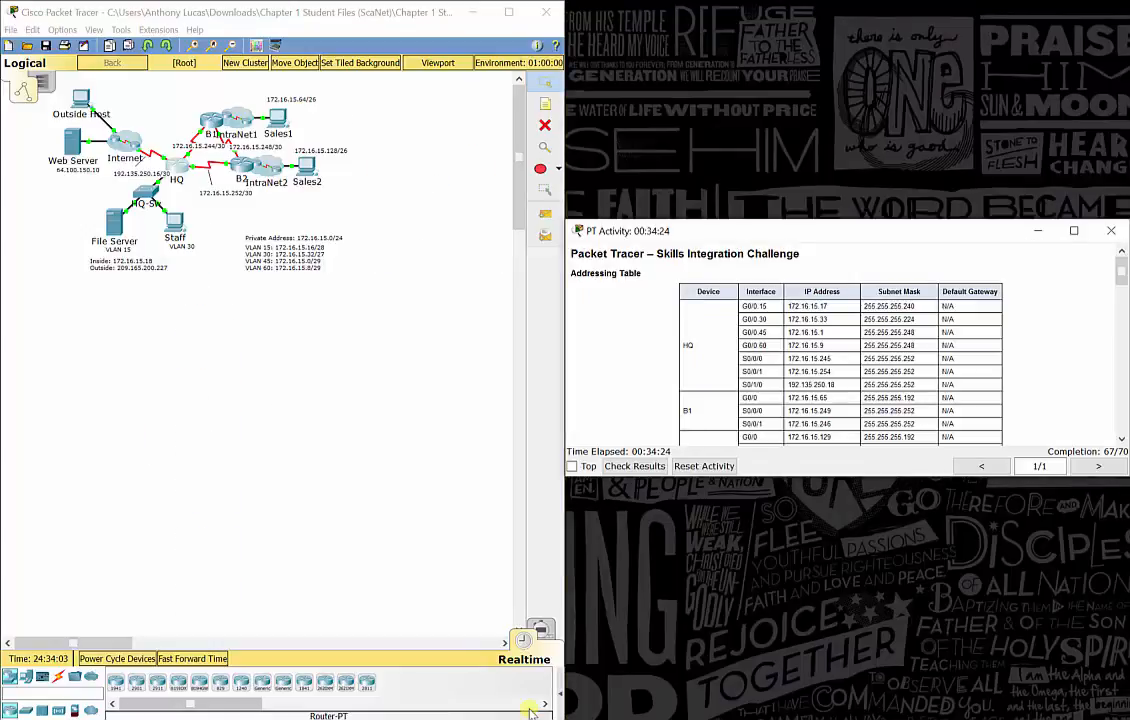
Enlarge the activity instructions, set HQ's subinterface g0/0.15 as NAT inside and leave its configuration
{"action": "double_click", "coordinate": [1040, 239]}
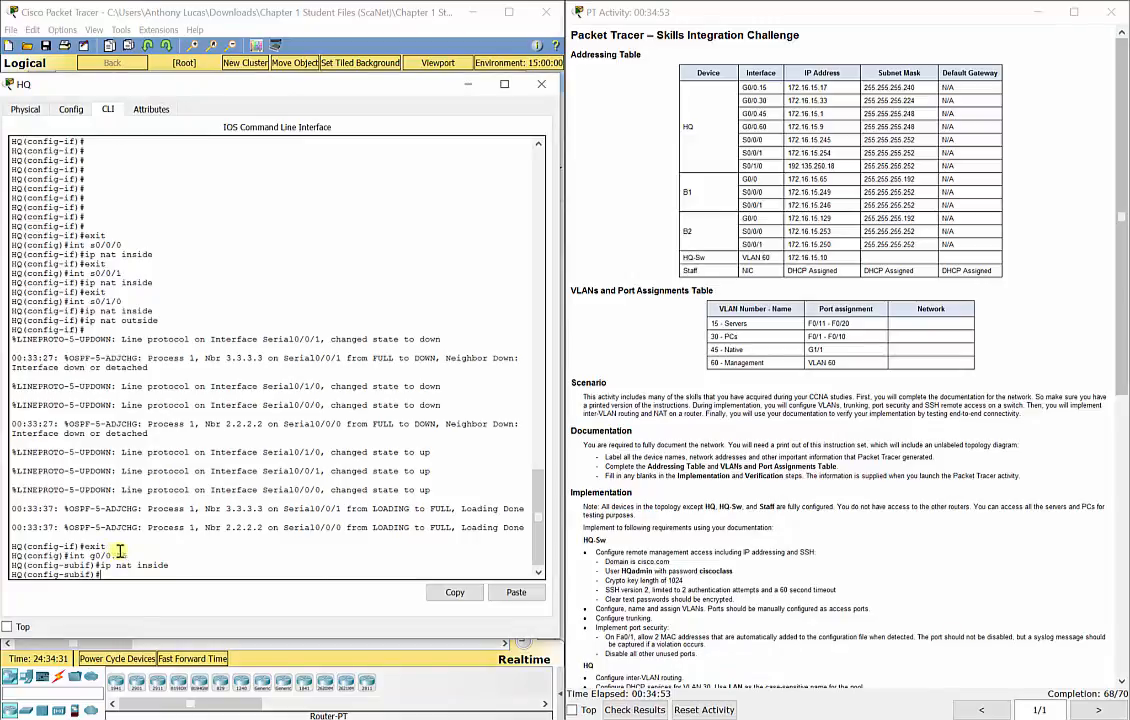
{"action": "left_click_drag", "start_coordinate": [148, 571], "coordinate": [103, 563]}
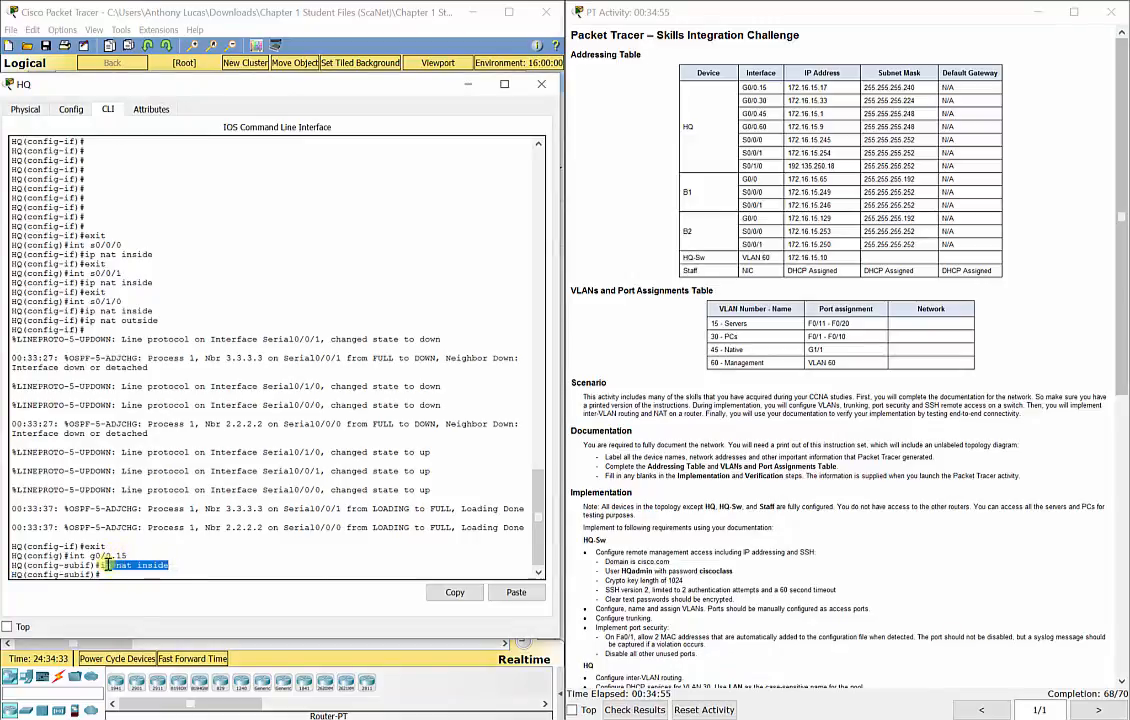
{"action": "left_click", "coordinate": [114, 572]}
{"action": "type", "text": "e"}
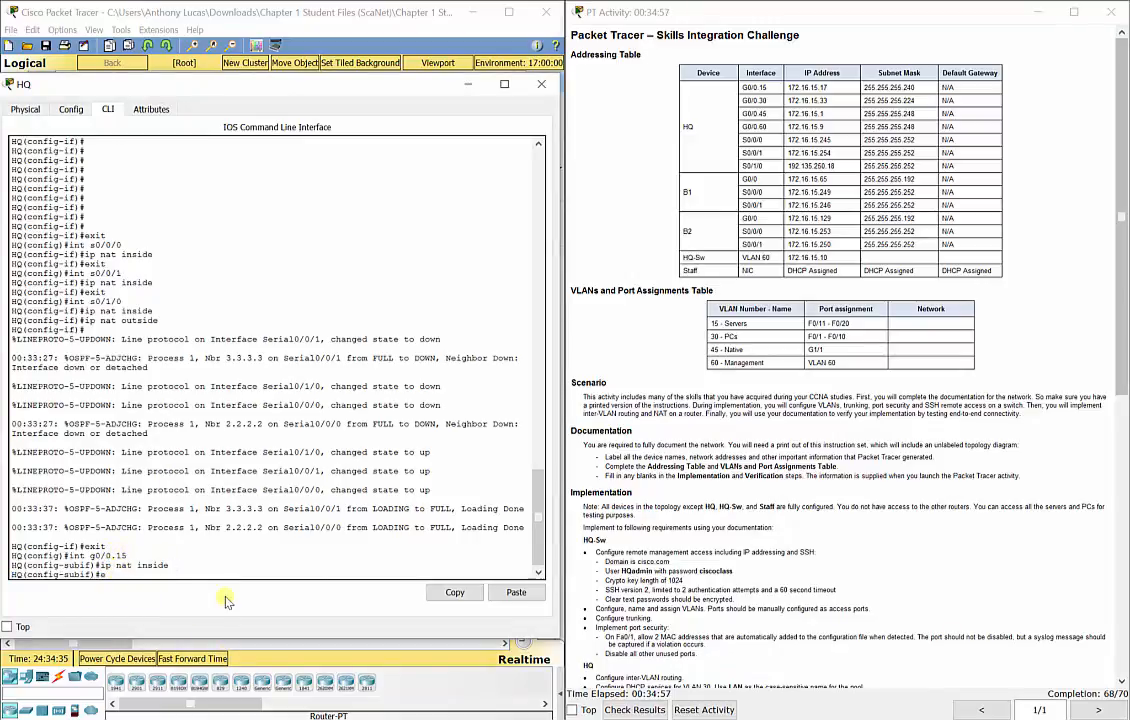
{"action": "type", "text": "xit"}
{"action": "key", "text": "Return"}
Set HQ's subinterface g0/0.30 as NAT inside and return to global configuration
{"action": "type", "text": "int "}
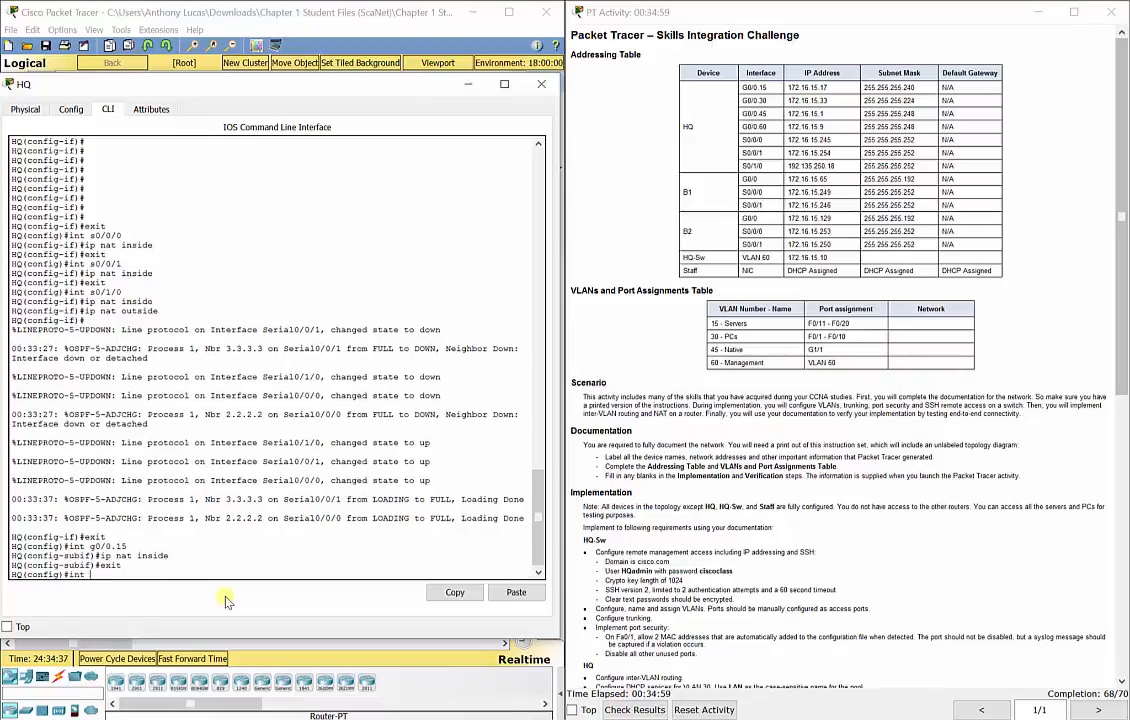
{"action": "type", "text": "g0/0.30"}
{"action": "key", "text": "Return"}
{"action": "type", "text": "ip n"}
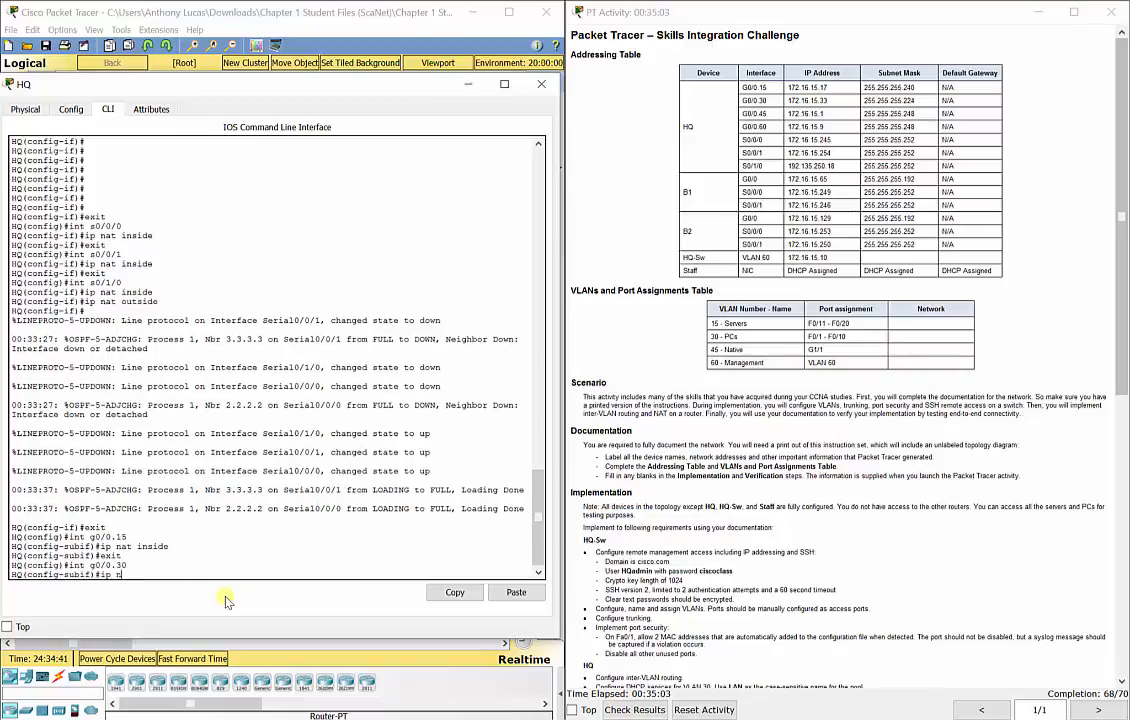
{"action": "type", "text": "at inside"}
{"action": "key", "text": "Return"}
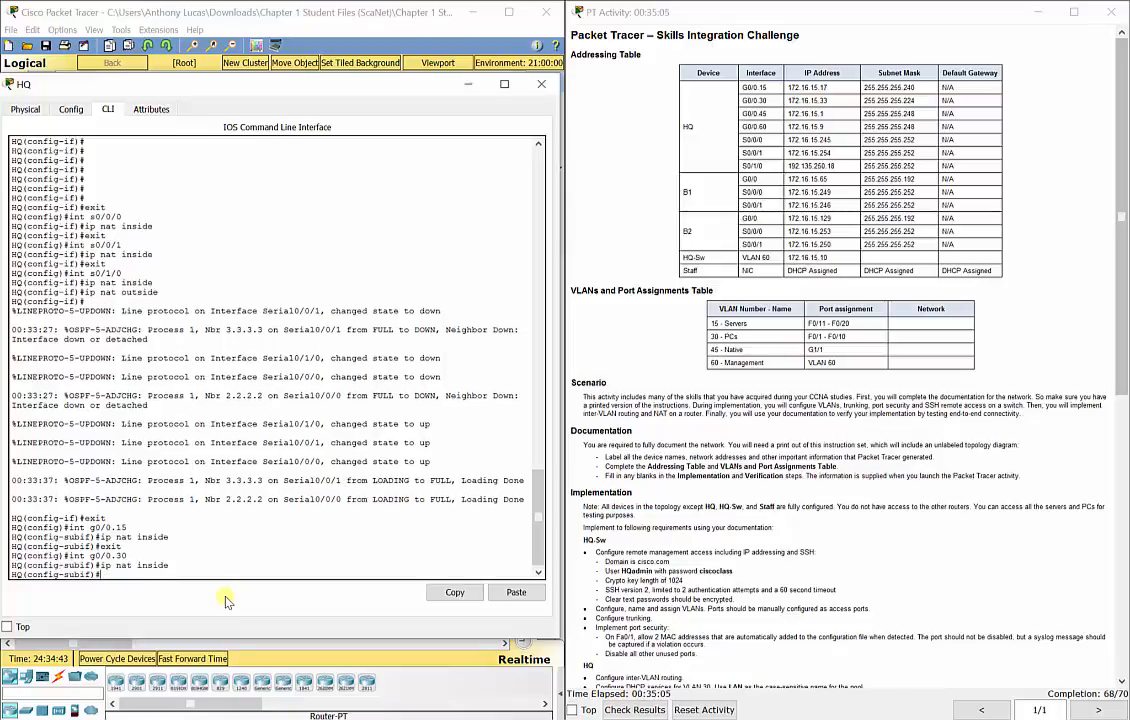
{"action": "type", "text": "exit"}
{"action": "key", "text": "Return"}
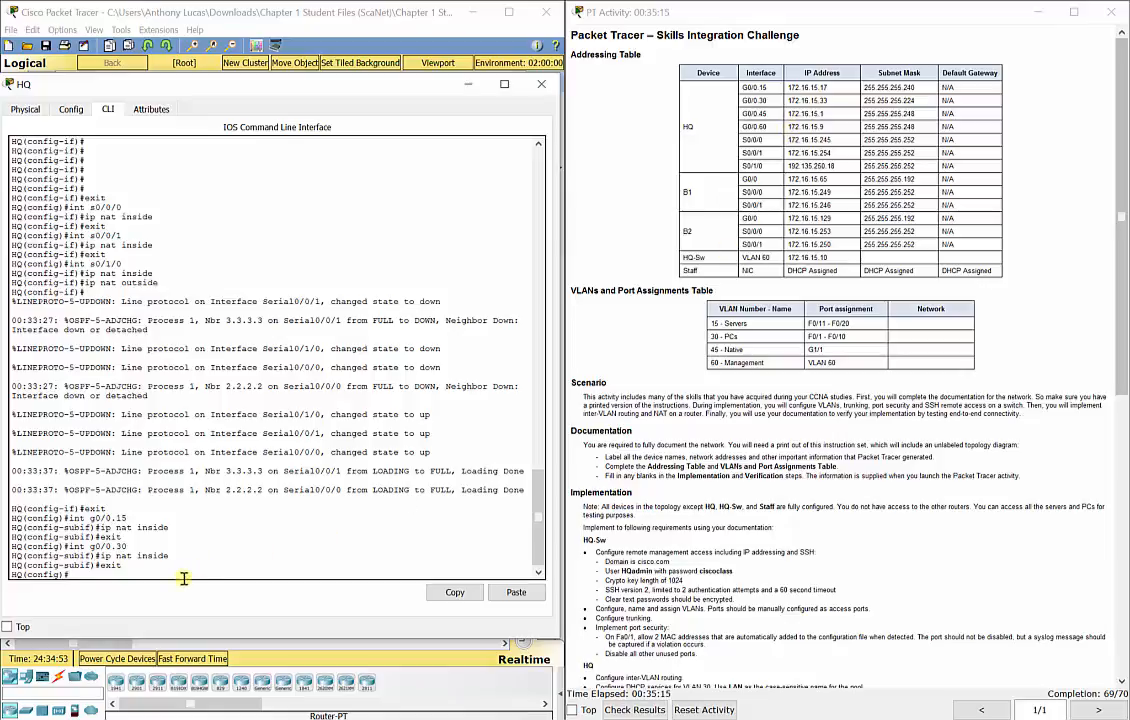
Set subinterface g0/0.45 to dot1q encapsulation with VLAN 45 as native, close HQ's window and review the implementation instructions
{"action": "type", "text": "0/0.45"}
{"action": "key", "text": "Return"}
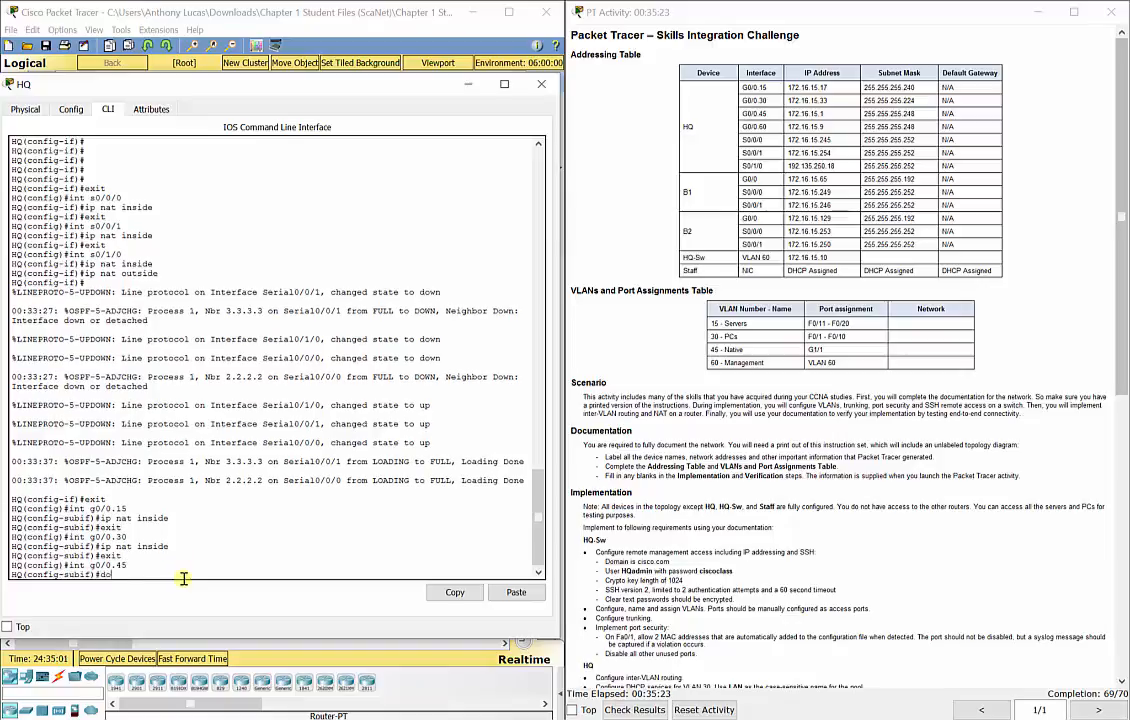
{"action": "type", "text": "encap dot1q 45 "}
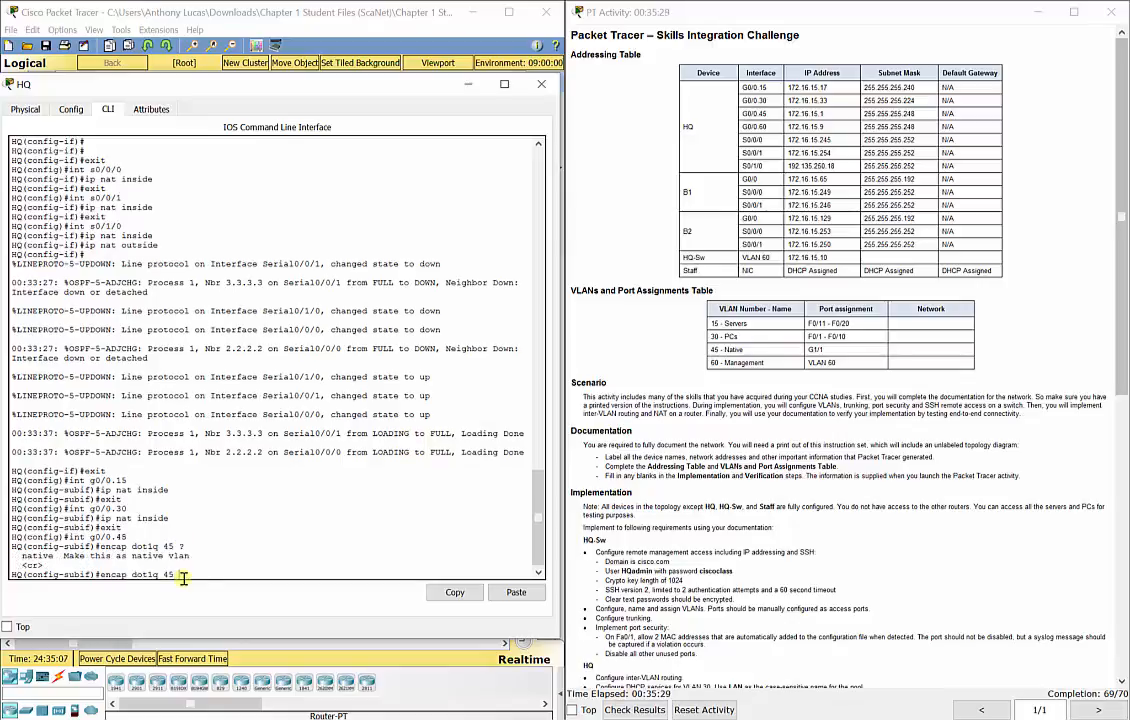
{"action": "type", "text": "?native"}
{"action": "key", "text": "Return"}
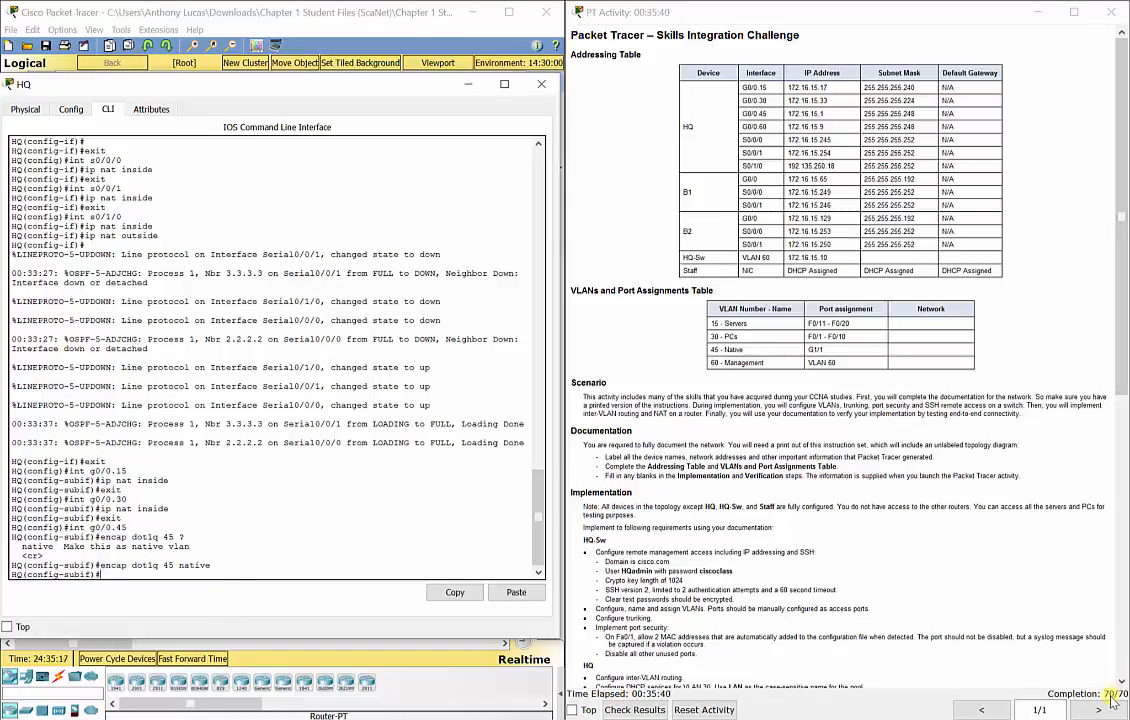
{"action": "left_click", "coordinate": [540, 88]}
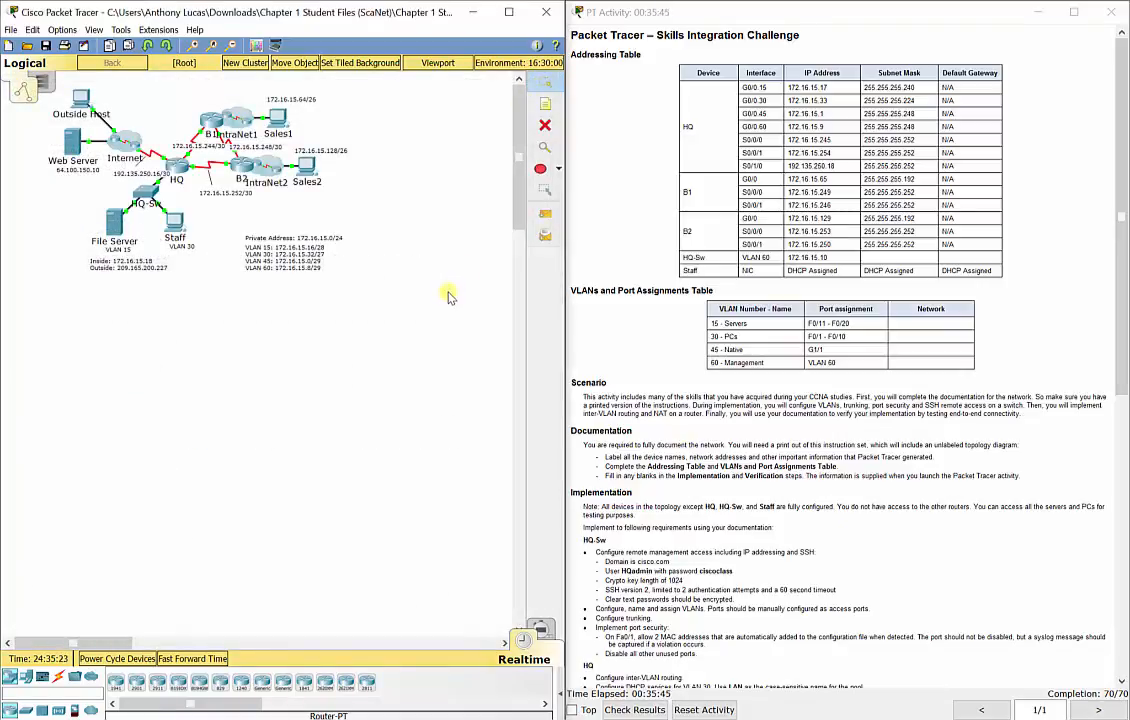
{"action": "scroll", "coordinate": [771, 543], "scroll_direction": "down", "scroll_amount": 3}
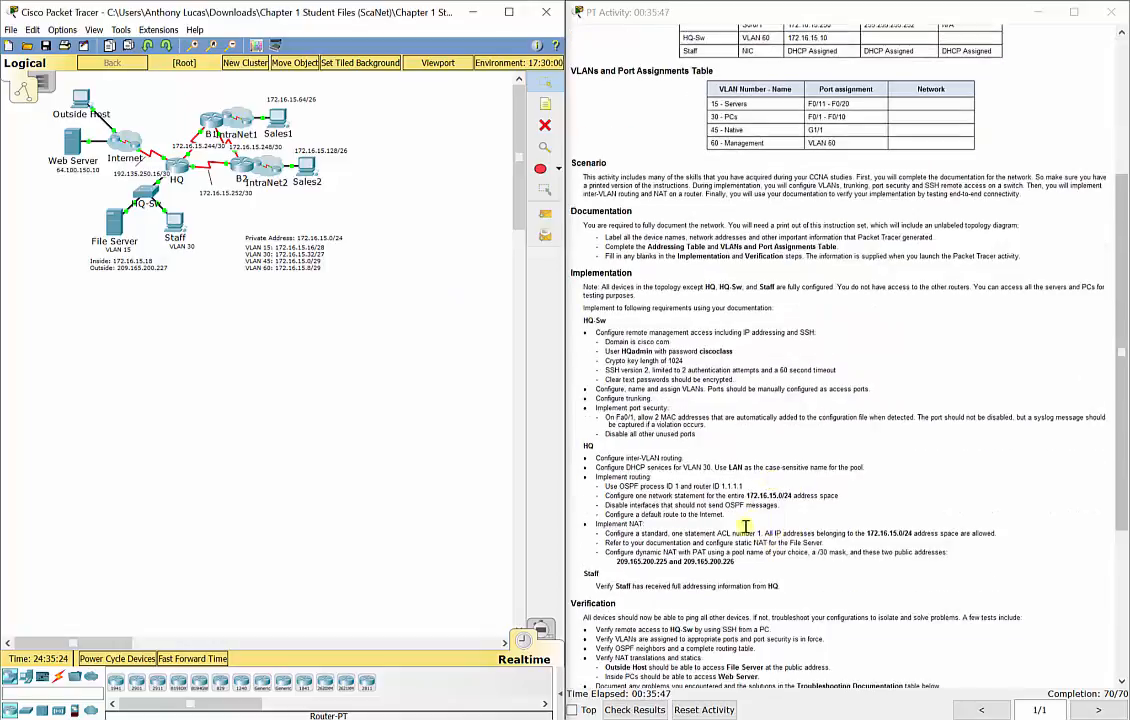